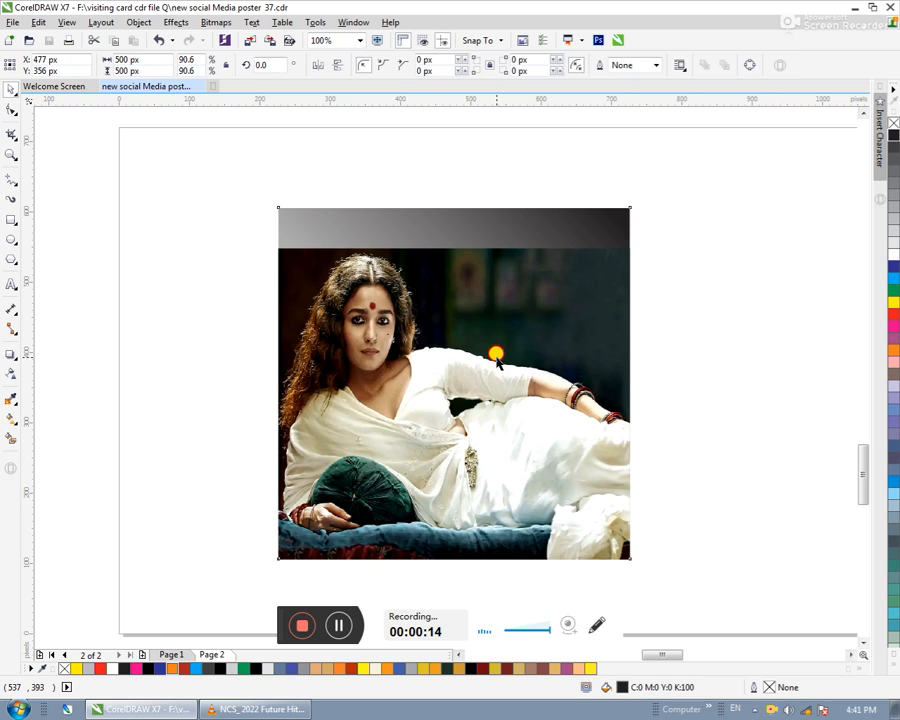
- Fade the reclining photo inside the square PowerClip frame toward its upper right with a linear transparency, and finish editing the contents
left_click(257, 305)
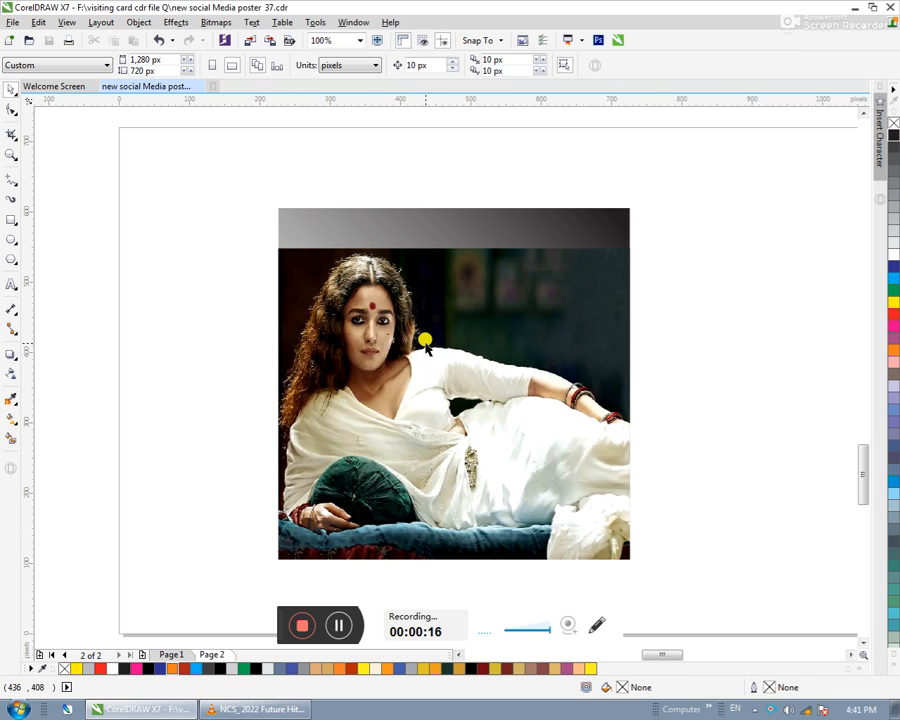
left_click(472, 318)
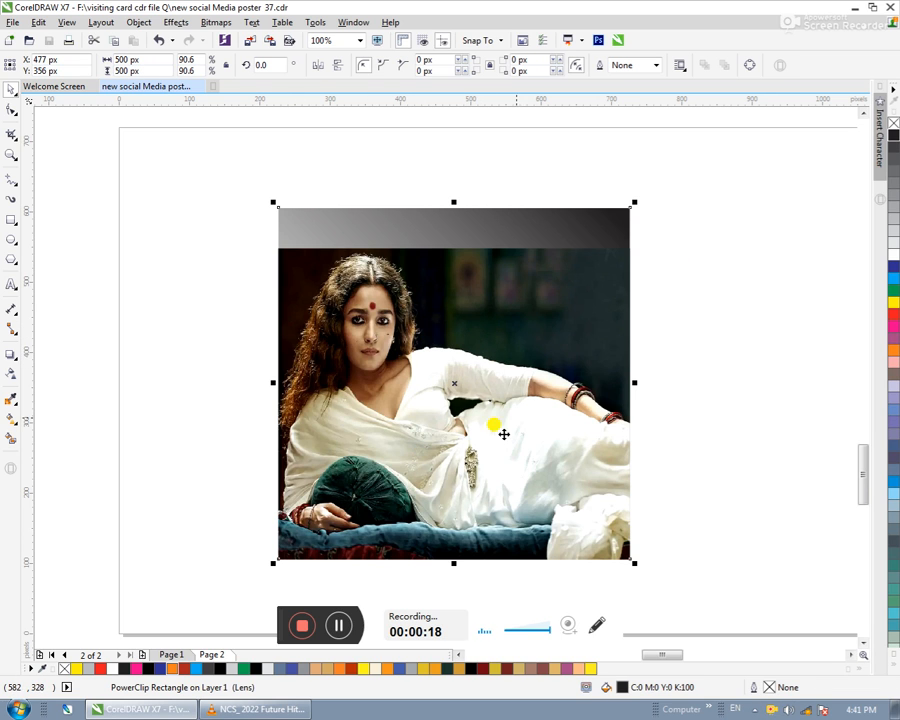
left_click(416, 582)
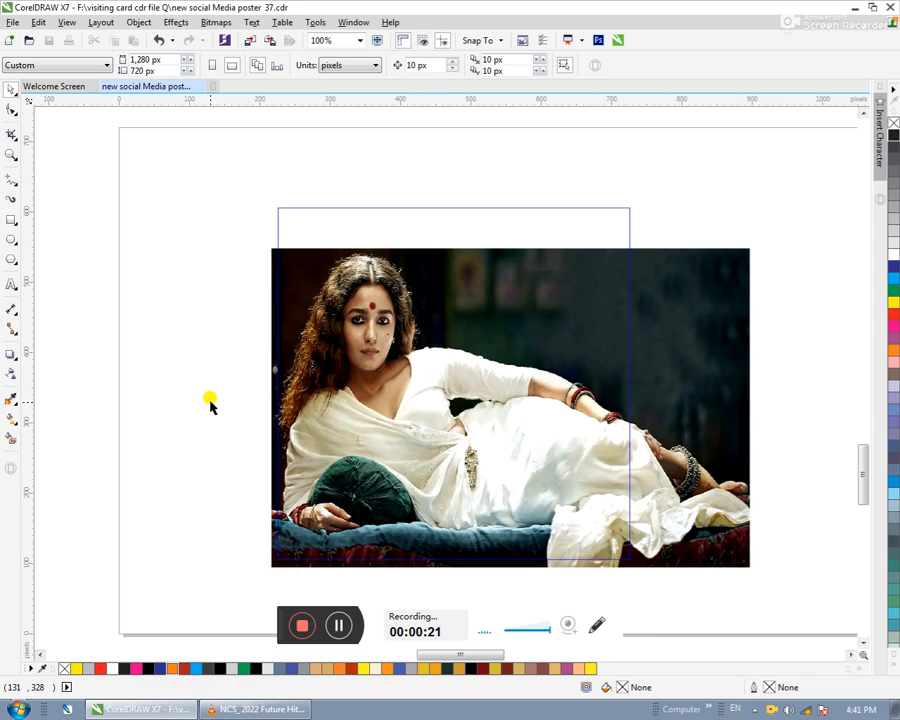
left_click(365, 420)
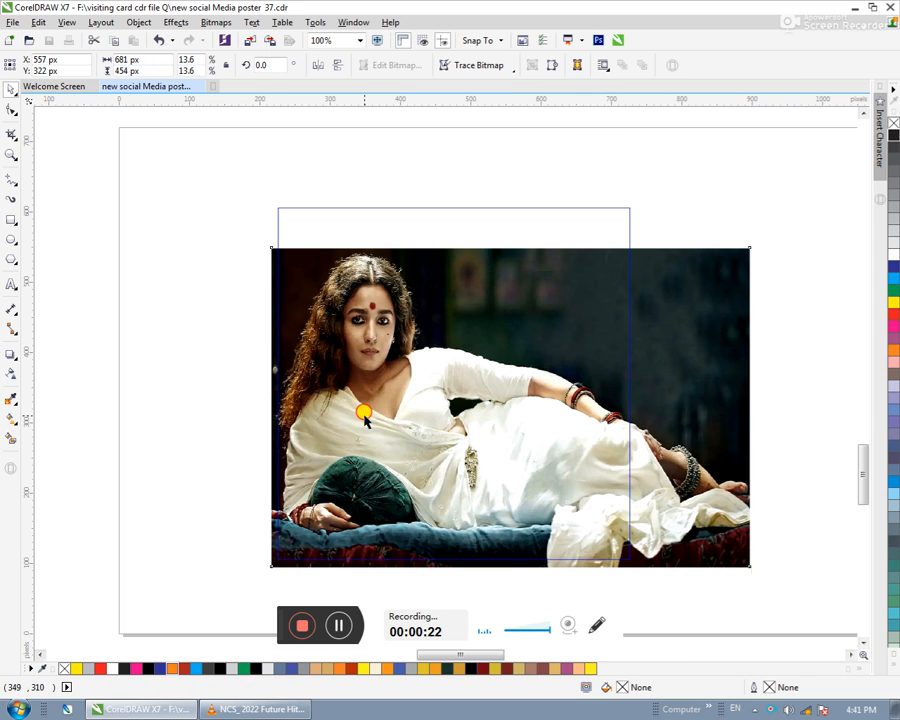
left_click(10, 372)
left_click_drag(515, 347, 590, 247)
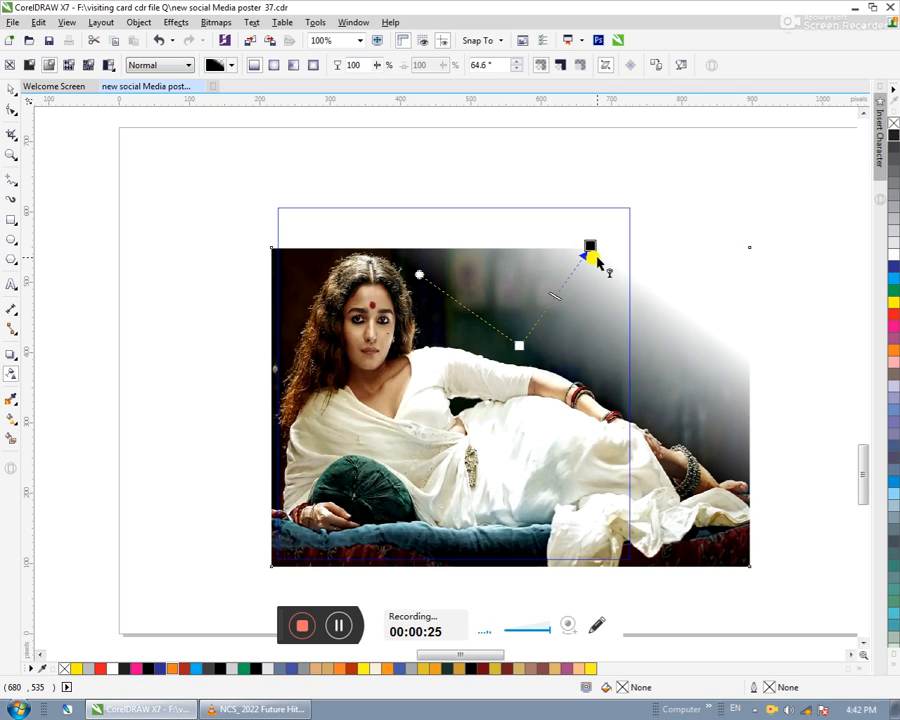
left_click_drag(509, 339, 419, 400)
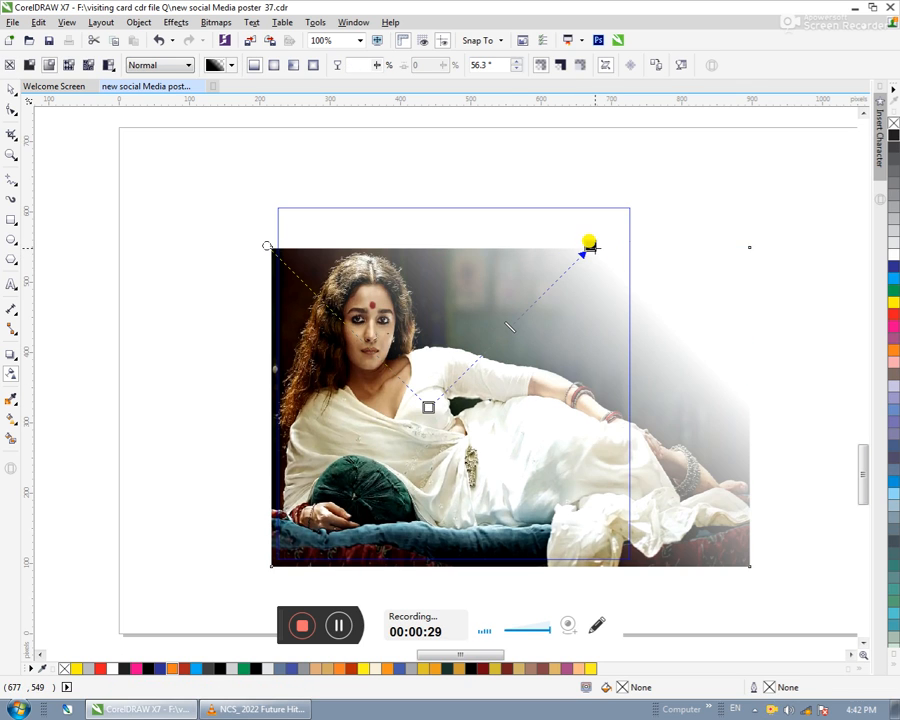
left_click_drag(588, 244, 500, 335)
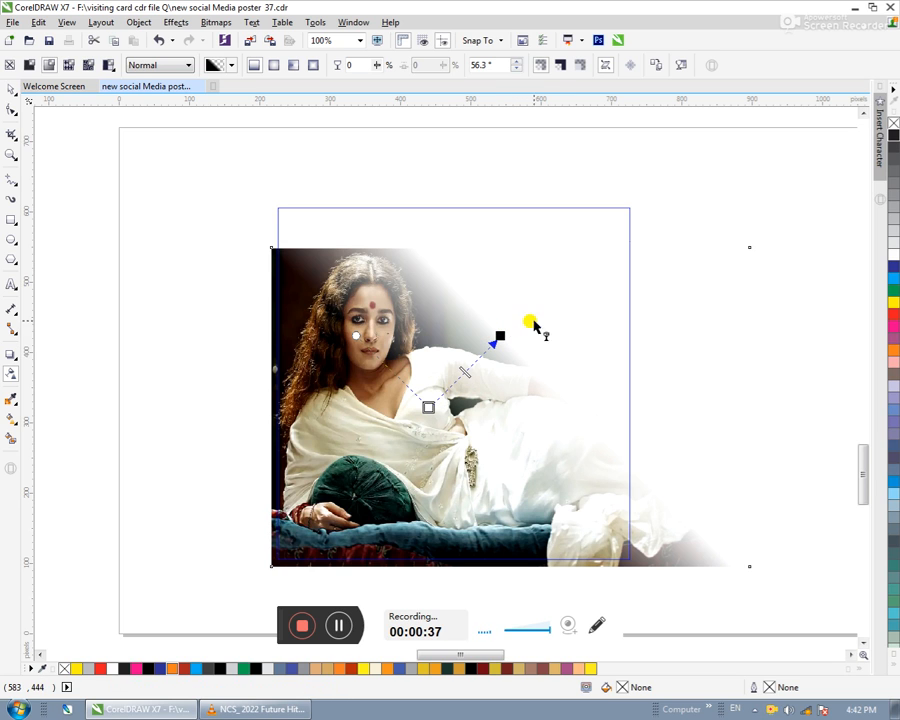
left_click(11, 92)
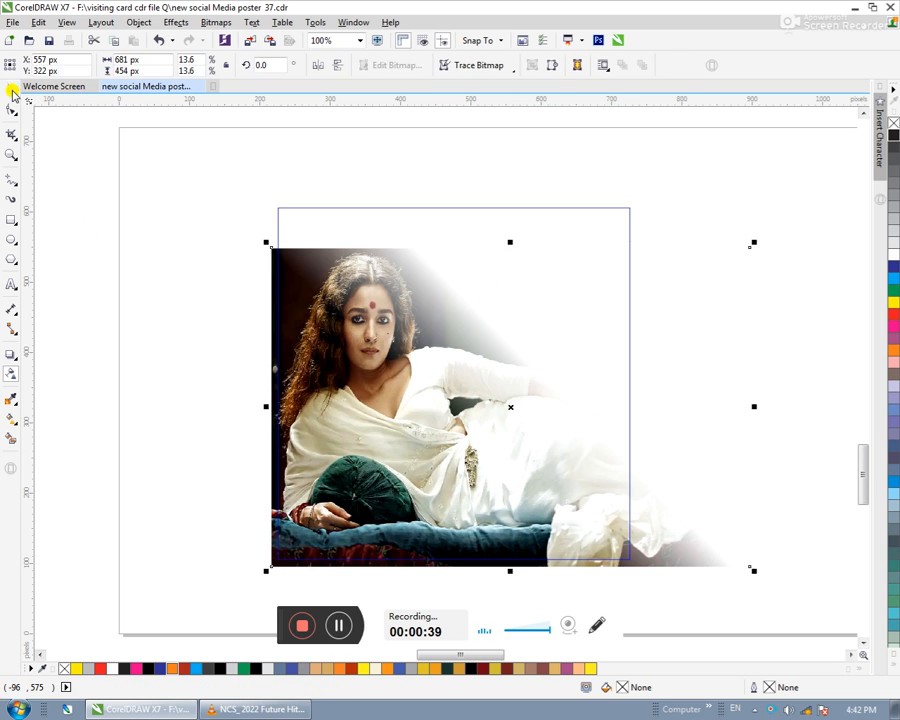
left_click(455, 583)
left_click(223, 323)
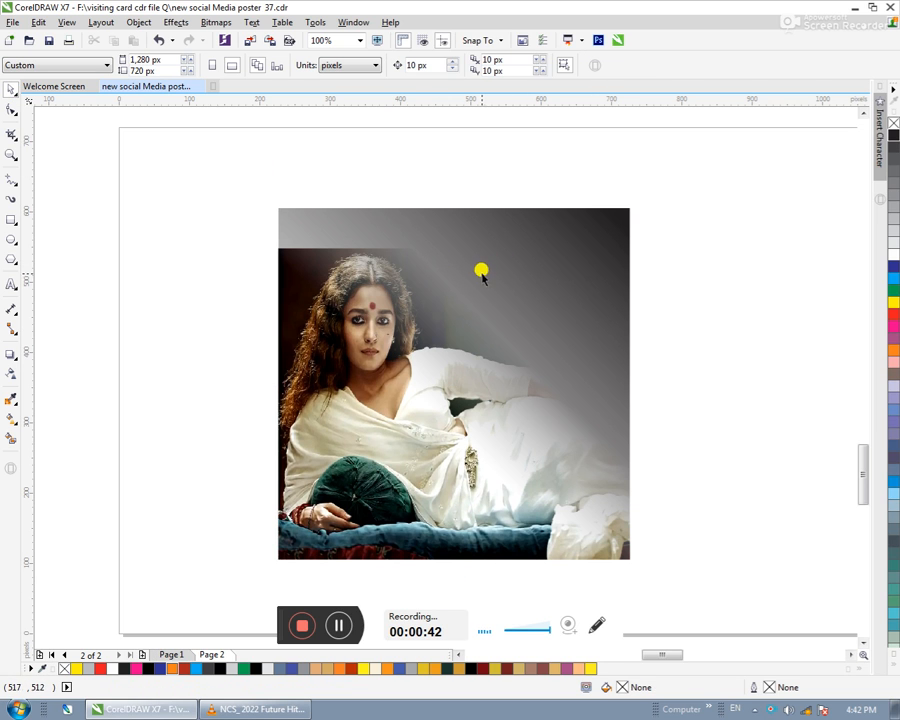
- Move the three-scene collage photo from outside the page onto the square poster frame
scroll(450, 257, "down", 5)
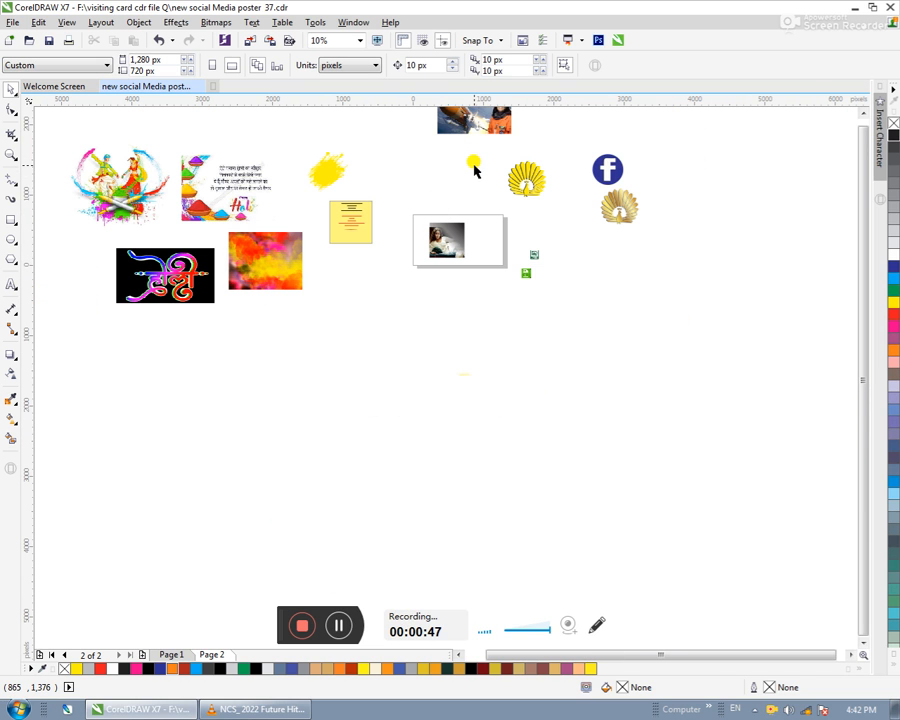
scroll(412, 336, "down", 2)
left_click(377, 261)
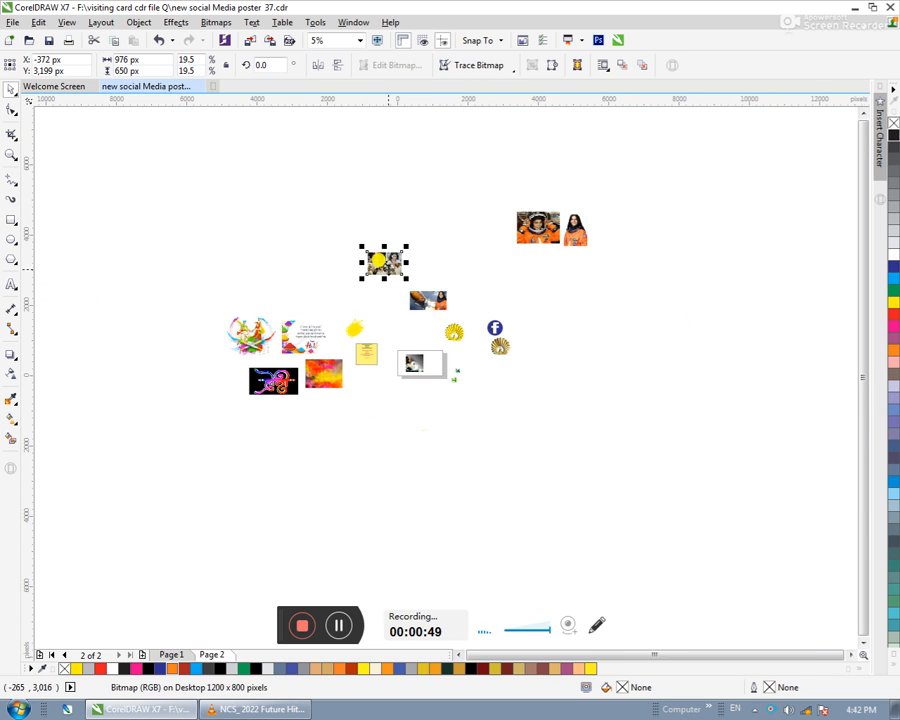
scroll(377, 261, "up", 5)
scroll(380, 256, "down", 1)
left_click_drag(401, 561, 448, 480)
scroll(428, 527, "down", 2)
scroll(450, 578, "up", 5)
scroll(433, 565, "down", 3)
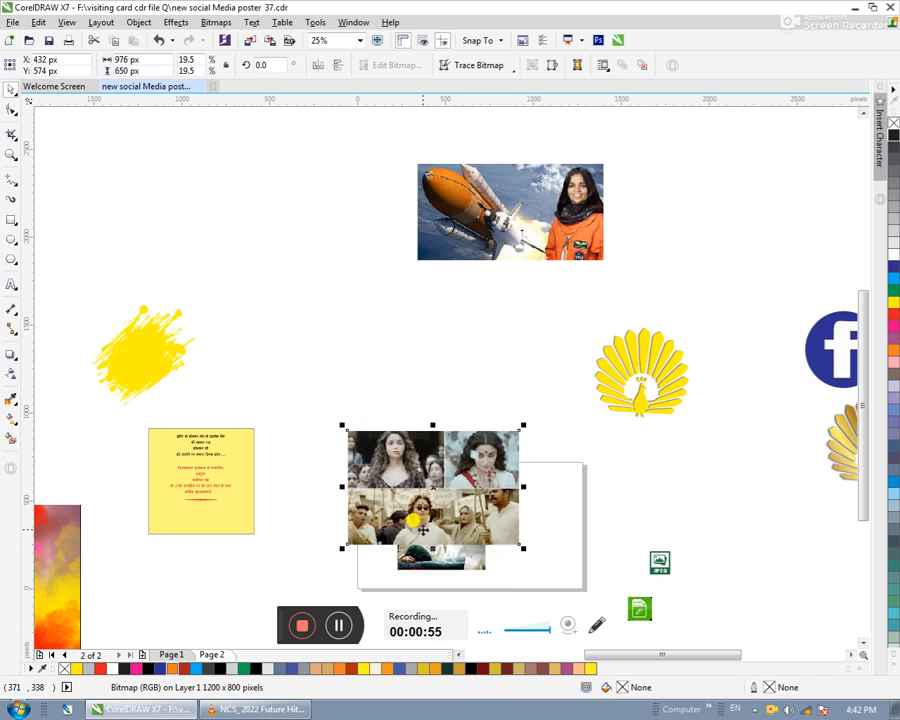
scroll(448, 480, "up", 2)
scroll(452, 556, "down", 2)
left_click_drag(446, 535, 447, 563)
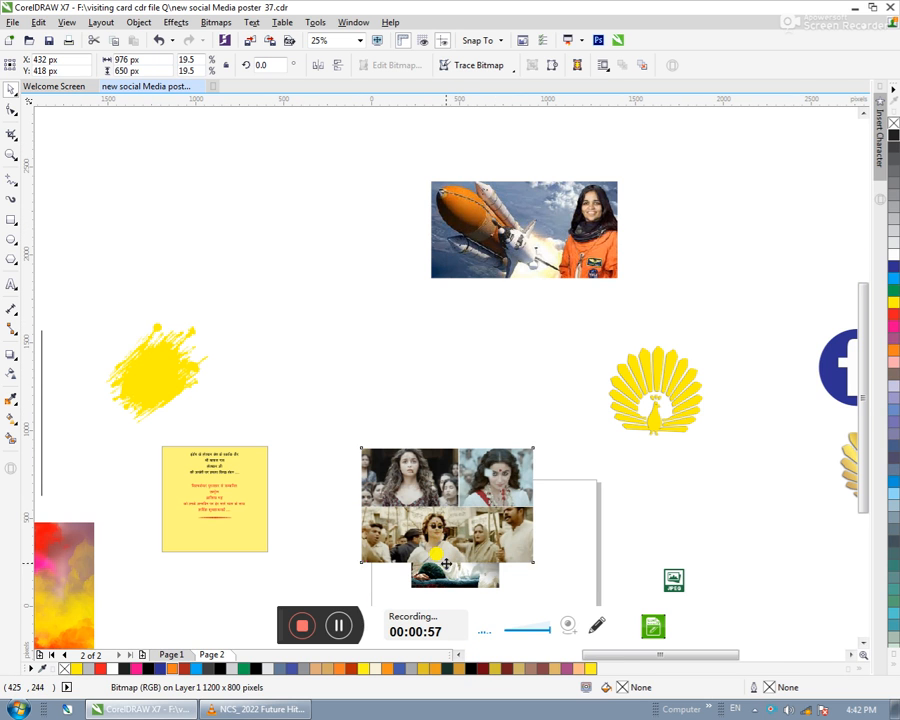
- Shrink the collage to about 507 × 338 px and fit it across the upper part of the square frame
left_click_drag(538, 470, 518, 516)
scroll(460, 500, "up", 4)
left_click_drag(436, 484, 523, 421)
left_click_drag(378, 471, 248, 557)
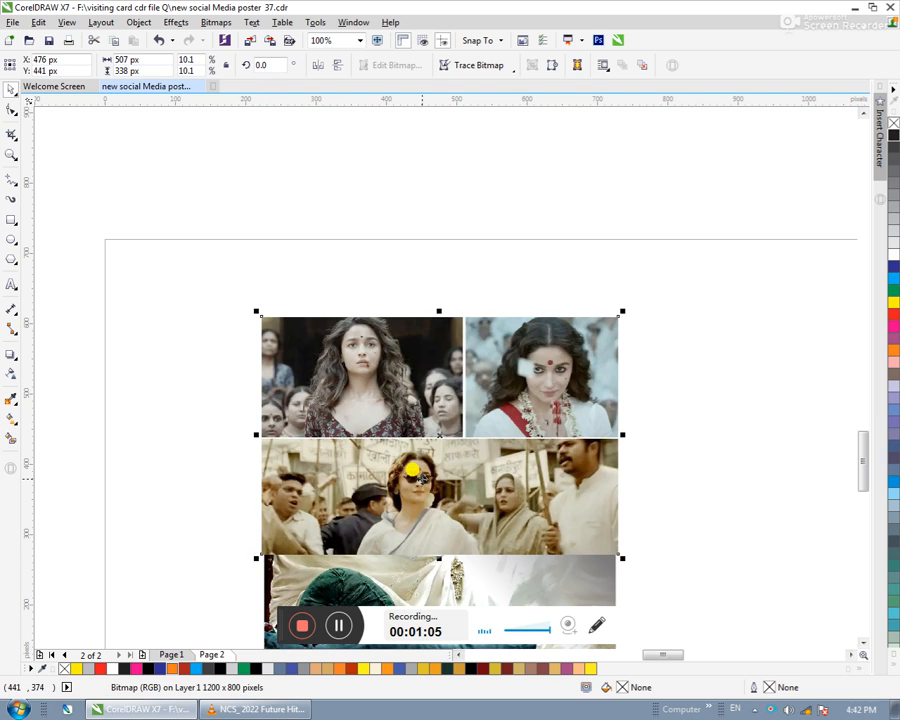
- Place the collage inside the square poster frame as PowerClip content
right_click(415, 387)
left_click(488, 24)
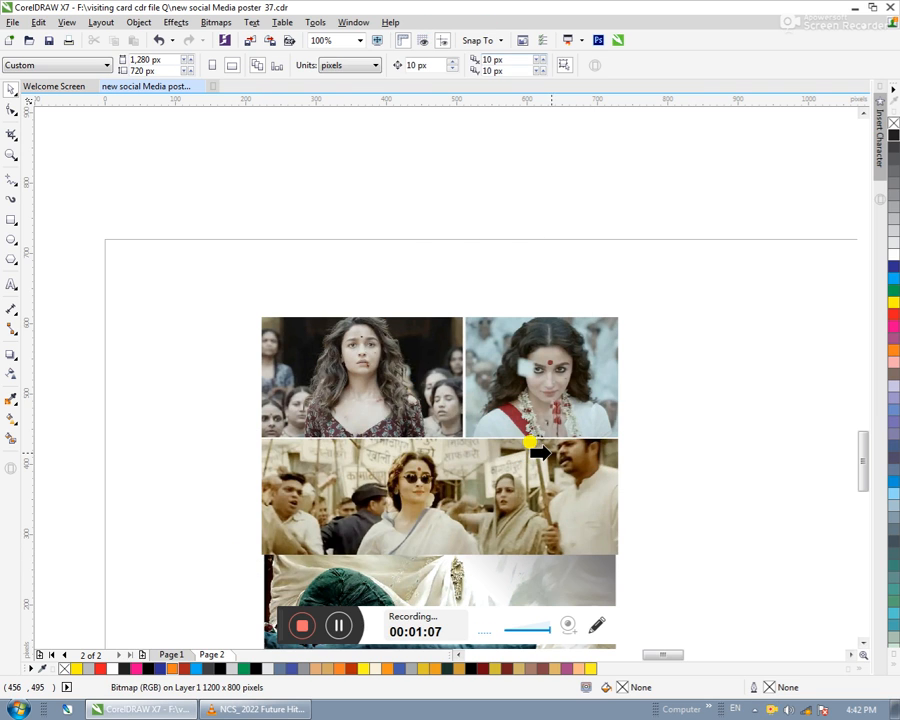
left_click(530, 596)
key("Escape")
- Open the square frame's PowerClip contents and bring the reclining photo in front of the collage
scroll(420, 530, "down", 2)
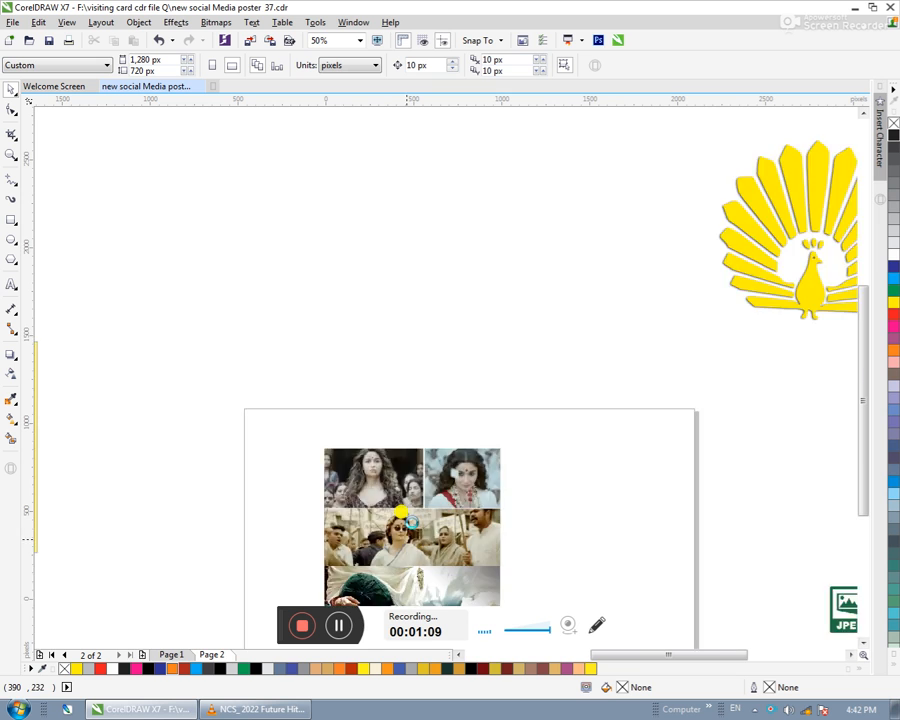
scroll(420, 538, "down", 1)
scroll(476, 470, "up", 3)
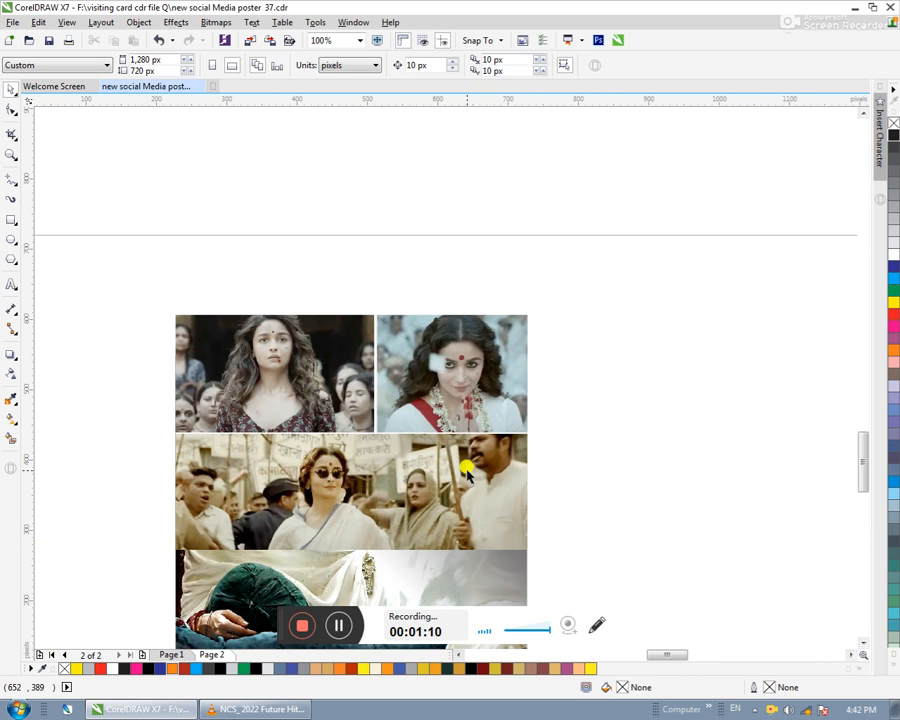
scroll(355, 590, "down", 1)
left_click(381, 552)
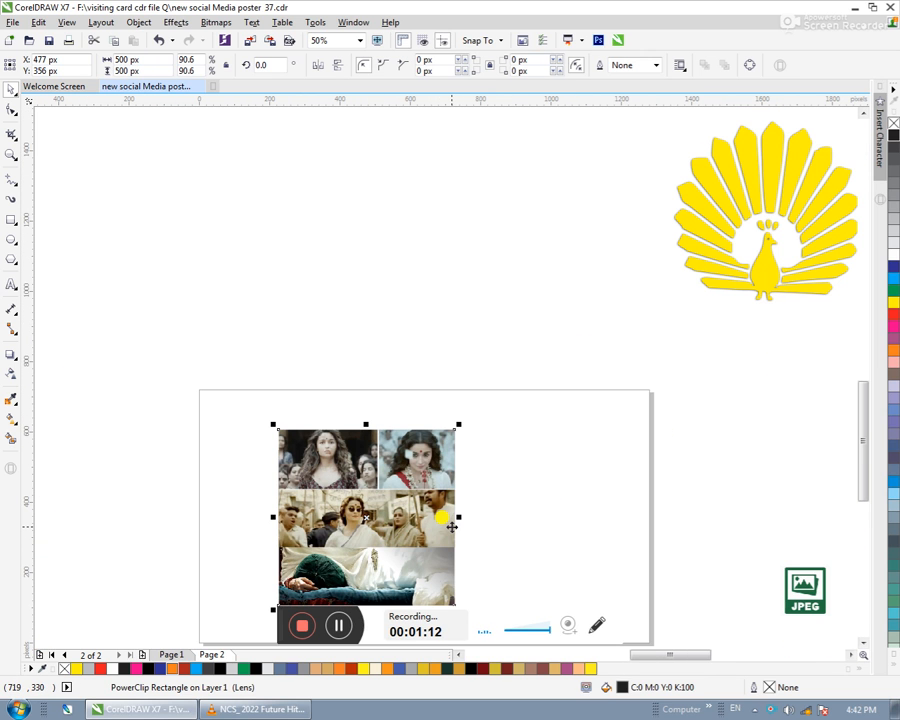
key("shift+F2")
left_click(125, 397)
left_click(365, 522)
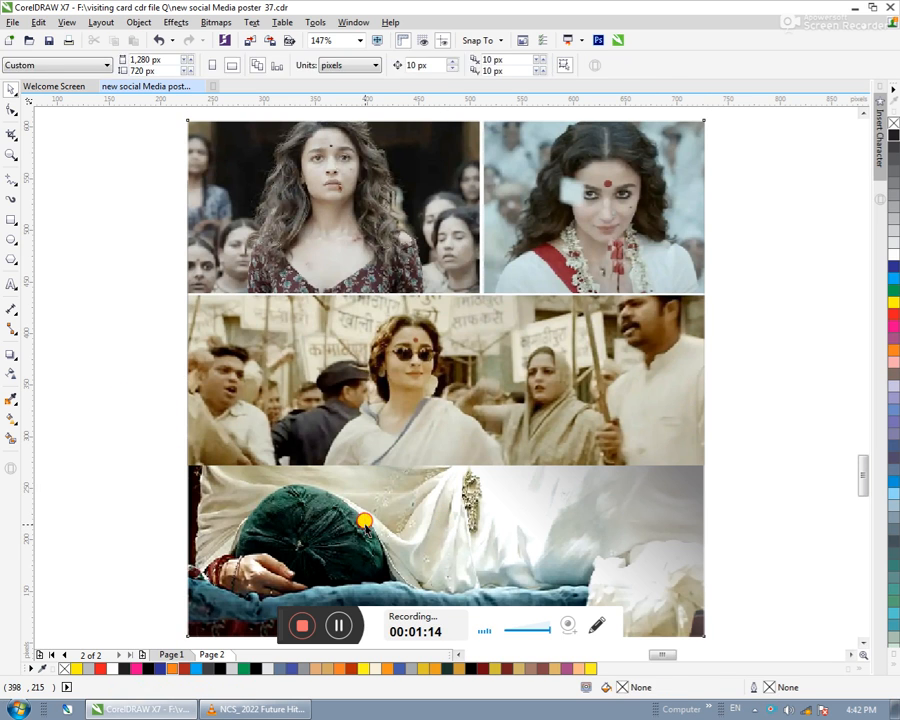
left_click(332, 521, "ctrl")
scroll(387, 536, "down", 1)
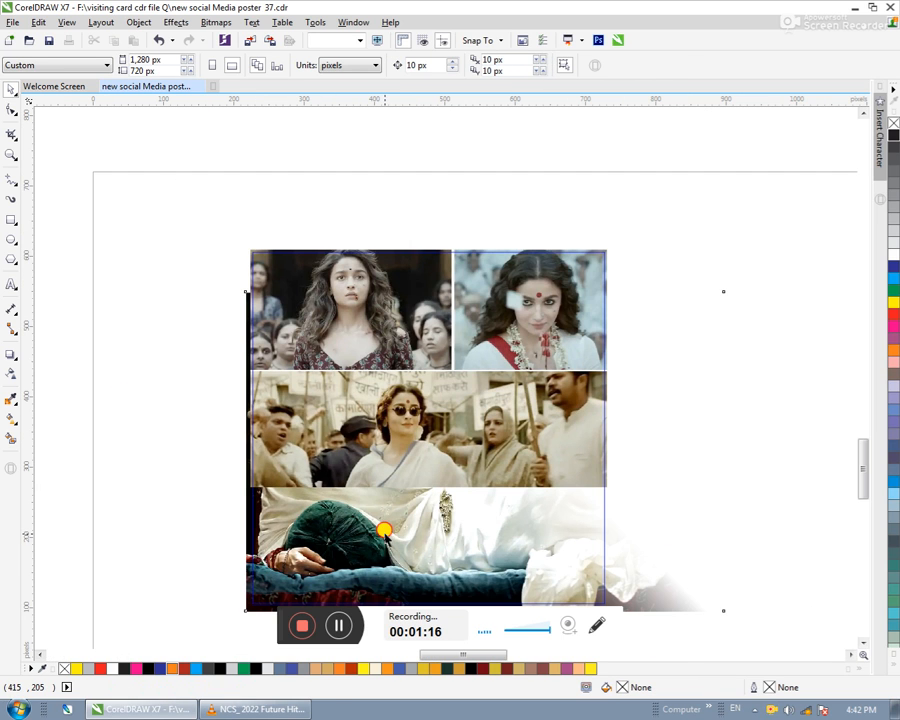
left_click(390, 535)
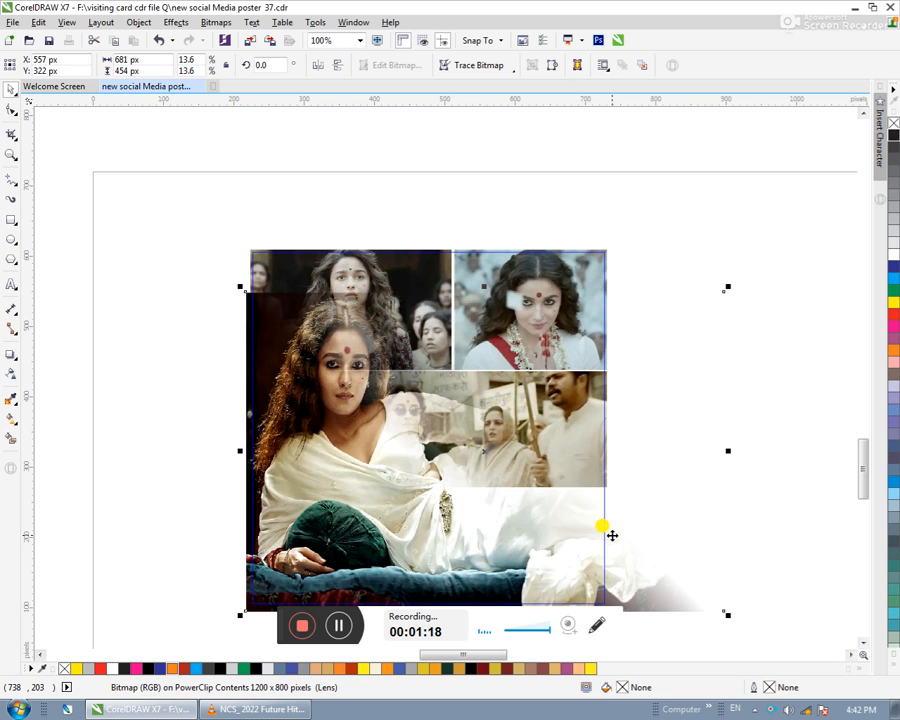
left_click(737, 427)
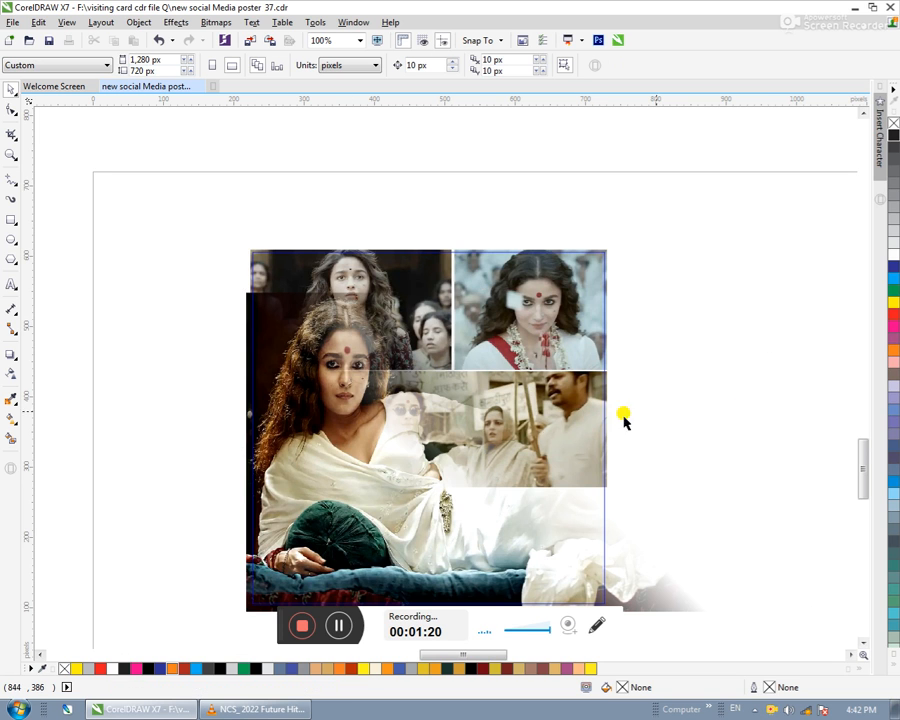
- Replace the reclining photo's linear transparency with a uniform transparency of 50 and finish editing the PowerClip contents
scroll(624, 418, "down", 3)
scroll(571, 450, "up", 3)
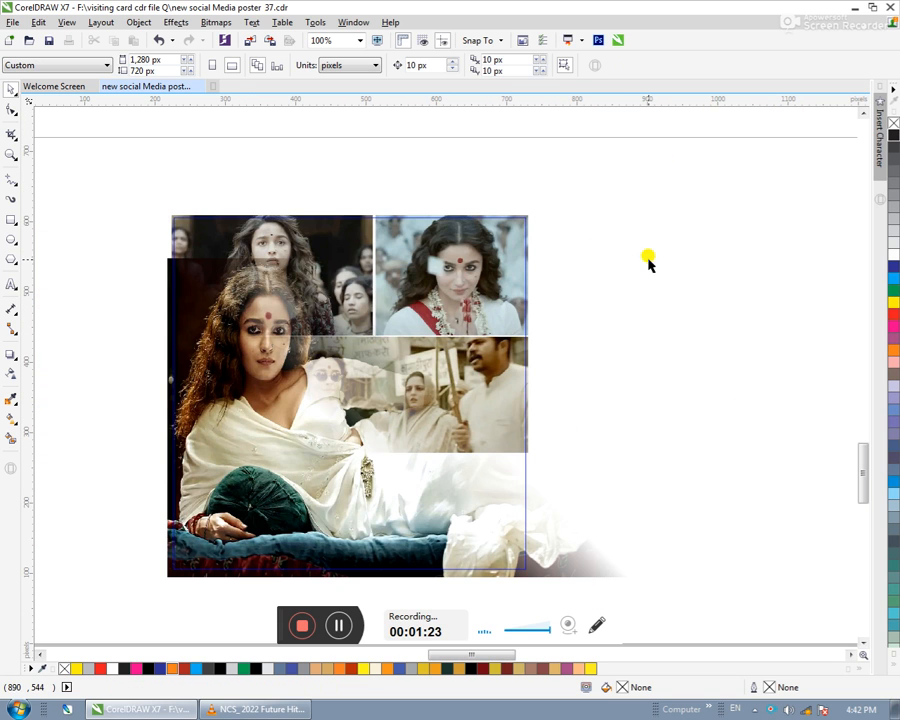
left_click(170, 390)
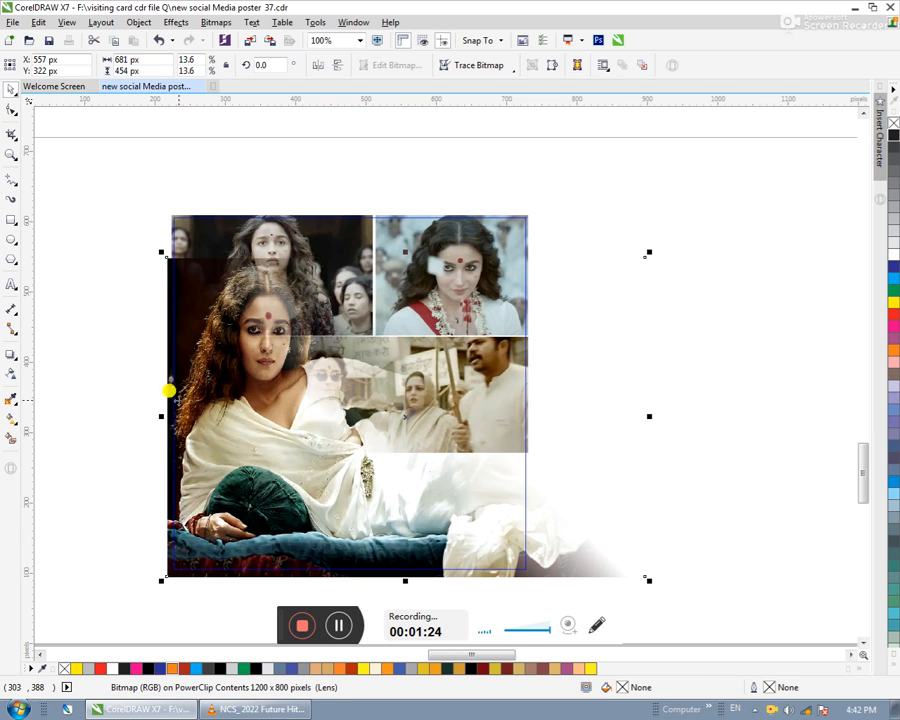
left_click(10, 356)
left_click(10, 375)
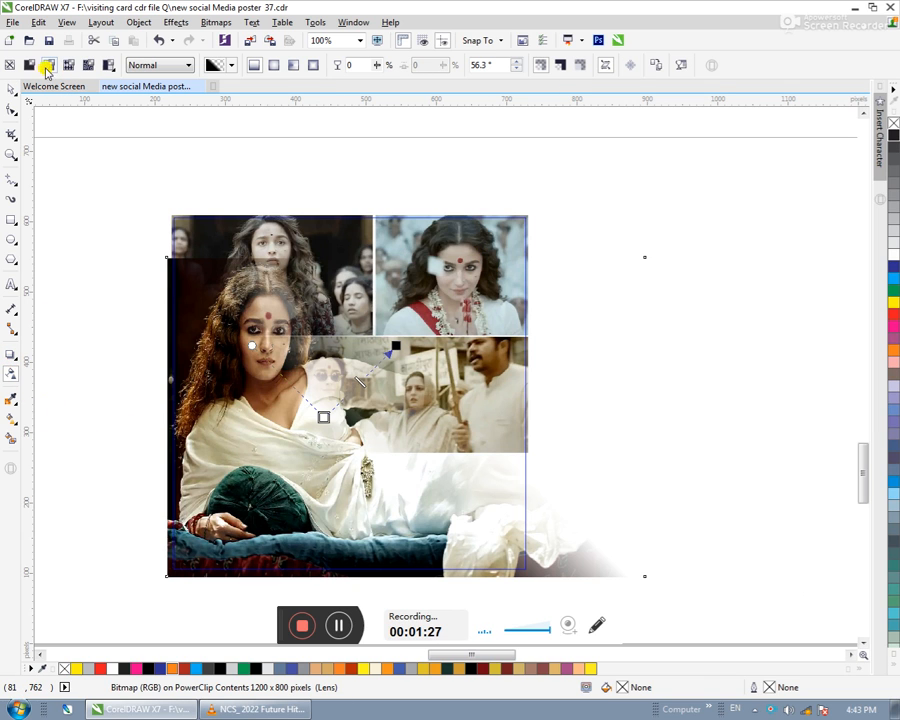
left_click(31, 64)
left_click(303, 65)
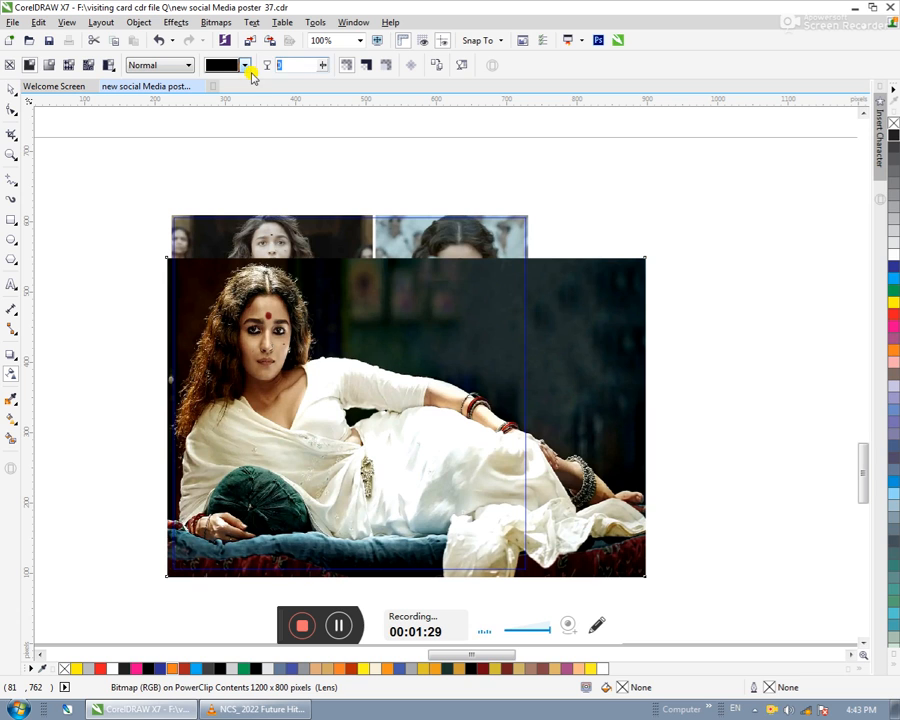
type("50")
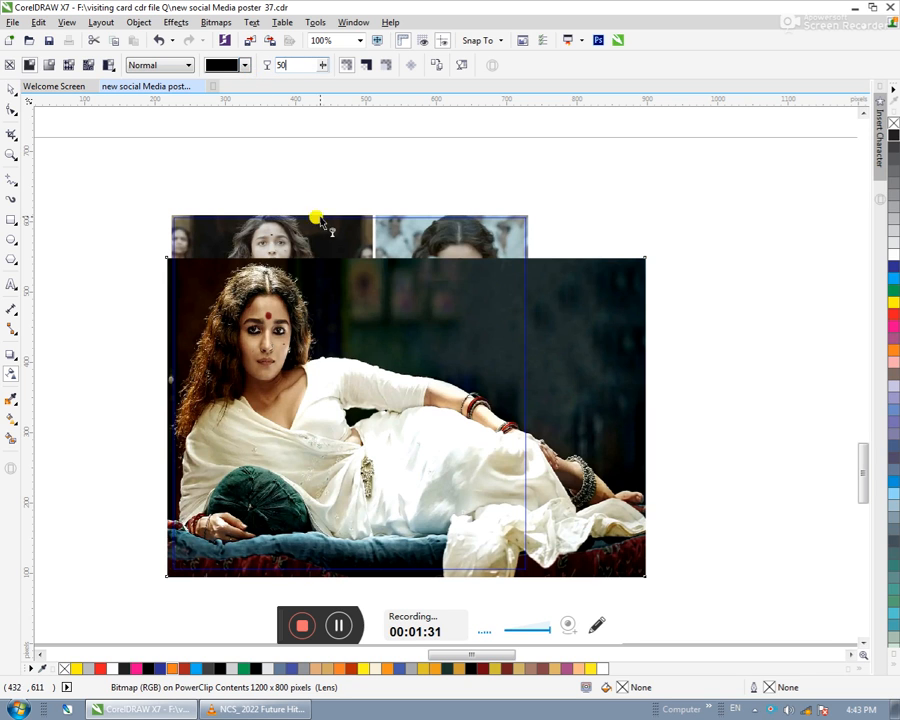
left_click(327, 231)
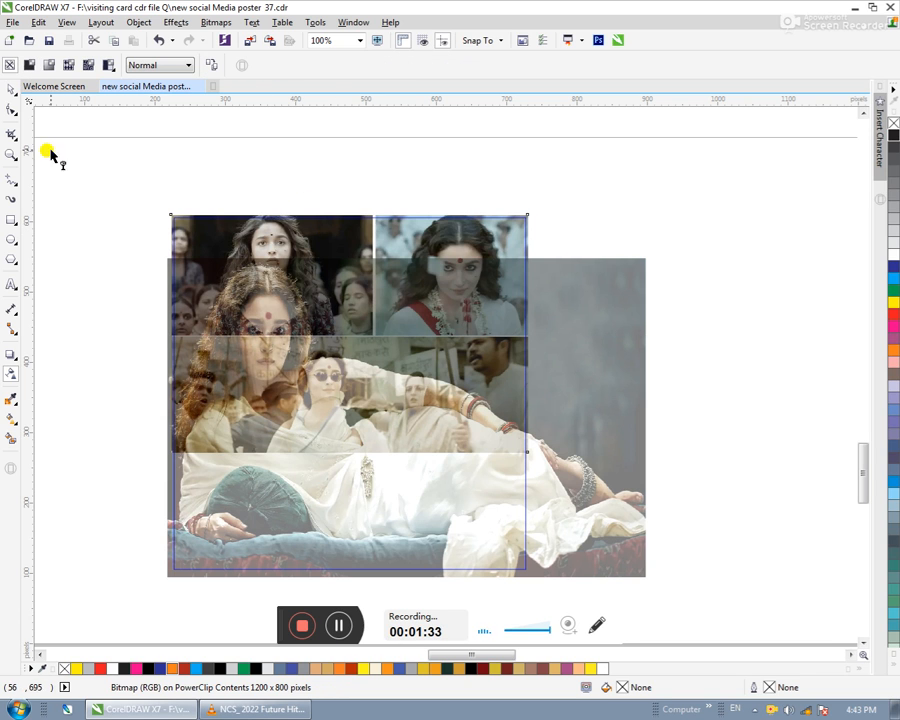
left_click(9, 89)
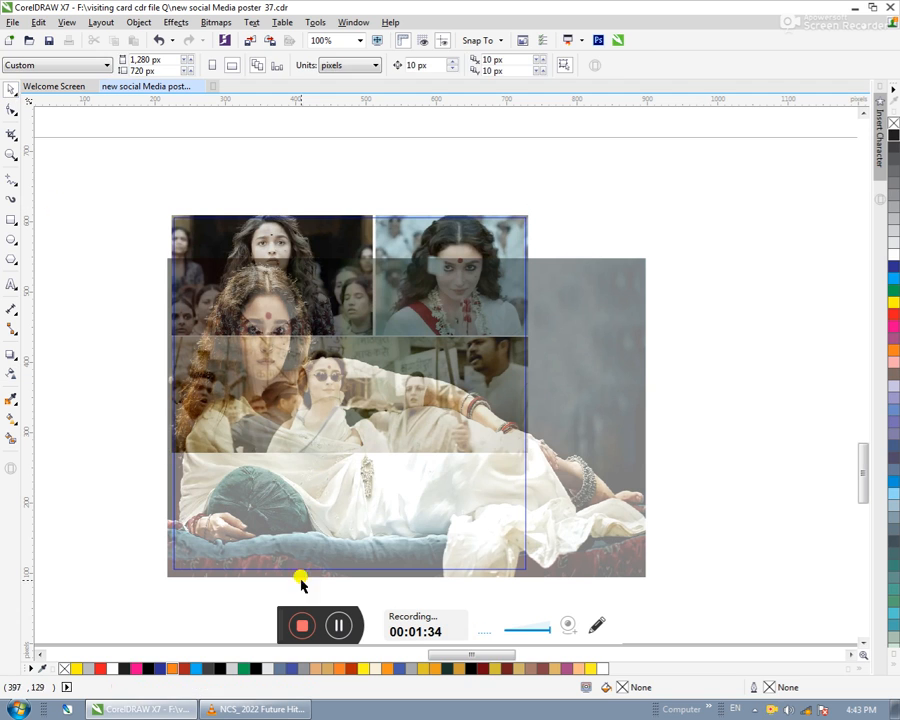
left_click(356, 588)
left_click(657, 277)
scroll(474, 472, "down", 1)
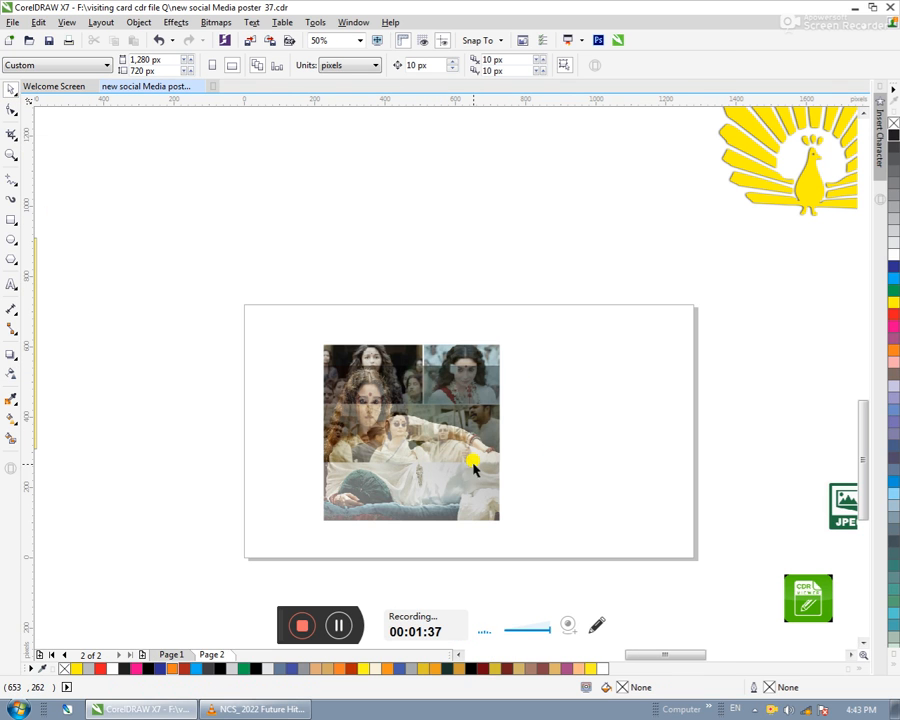
scroll(381, 479, "up", 1)
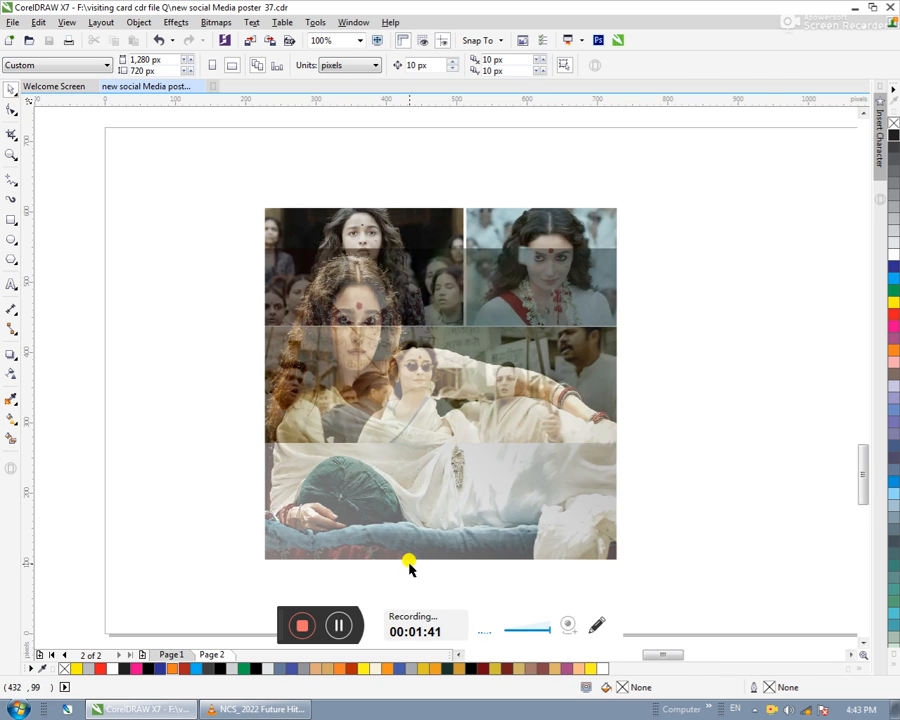
- Reopen the square frame's PowerClip contents and remove the transparency from the reclining photo
left_click(357, 438)
left_click(404, 582)
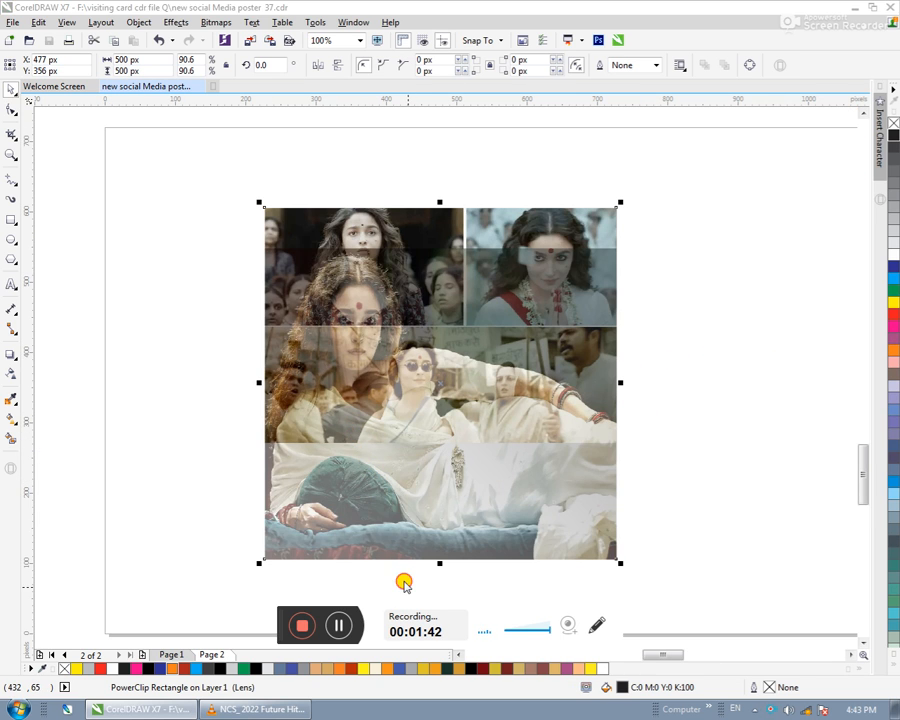
left_click(695, 282)
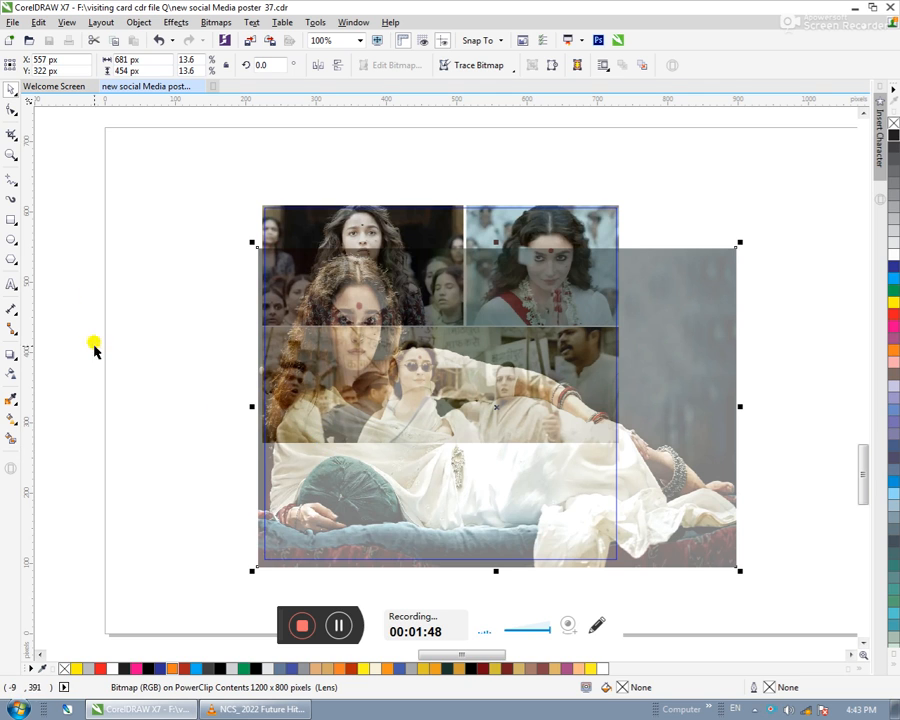
left_click(11, 373)
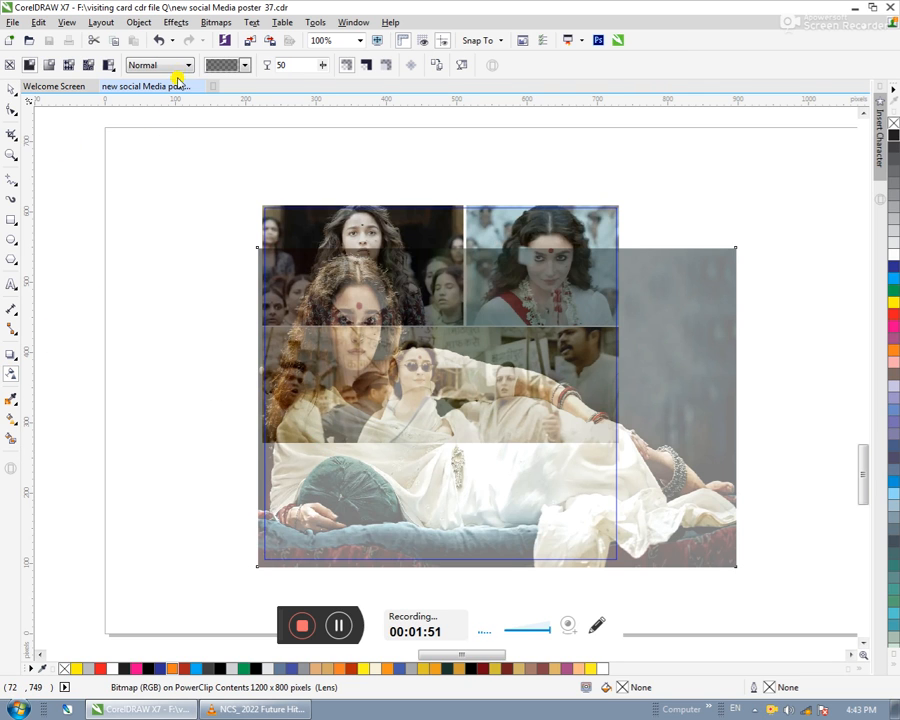
left_click(11, 65)
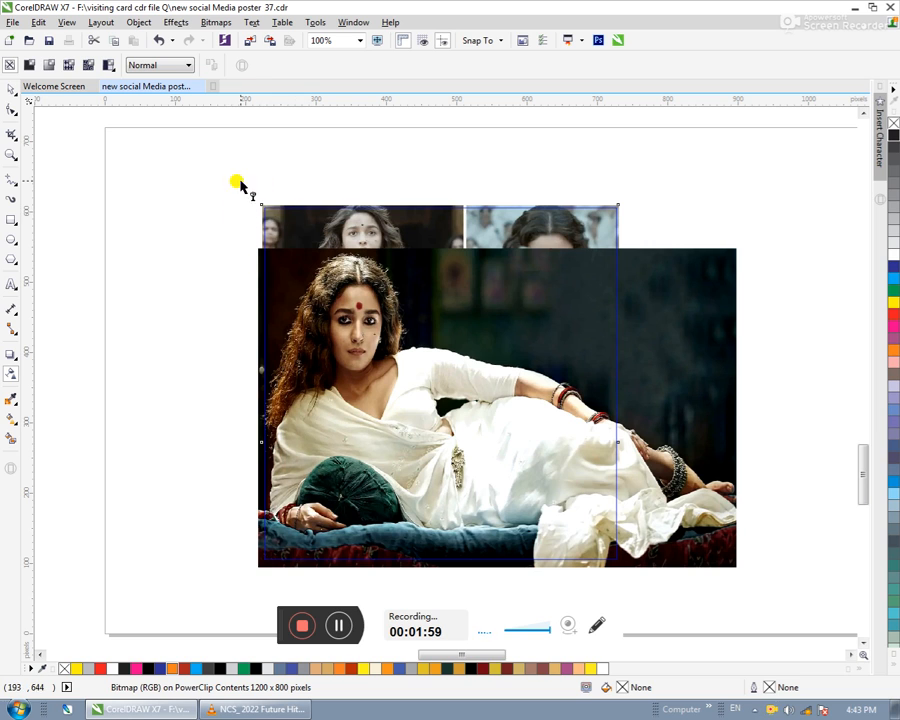
- Try a linear transparency on the collage, then replace it with a uniform transparency of 50
left_click_drag(344, 222, 347, 160)
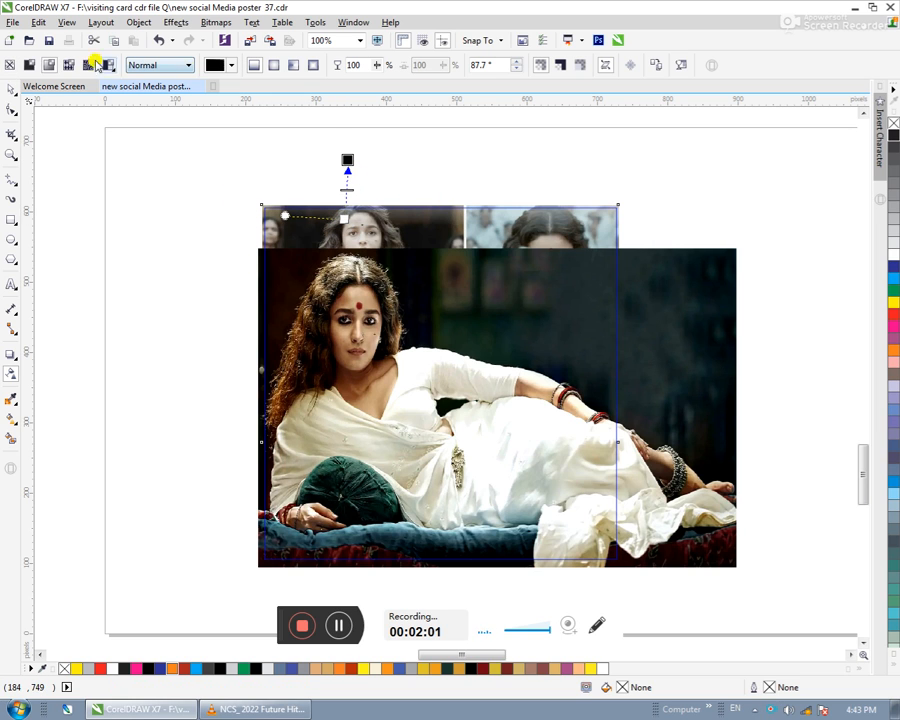
left_click(31, 63)
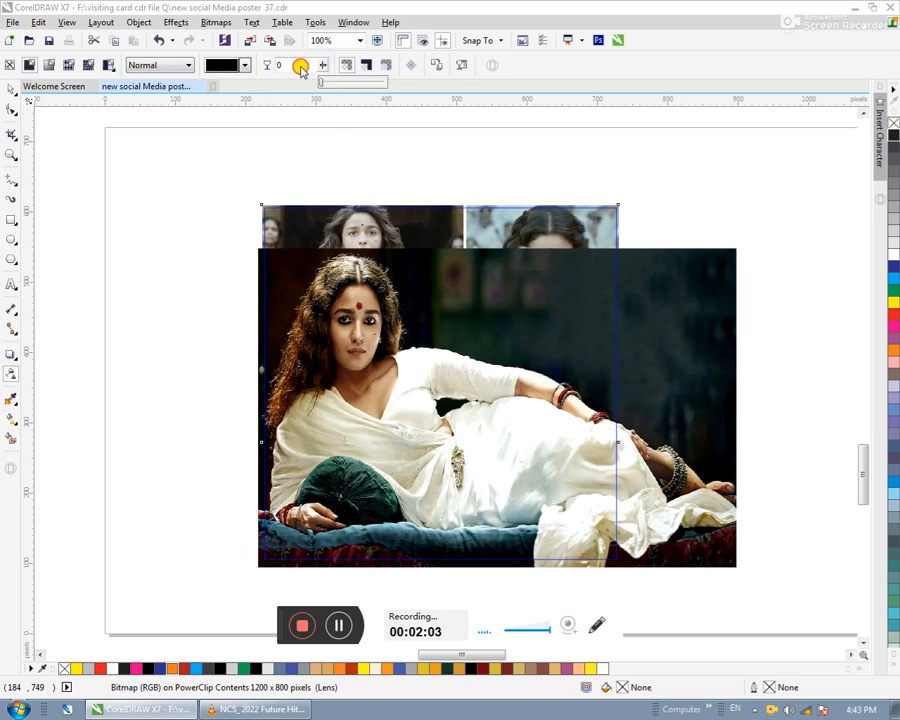
left_click_drag(290, 65, 221, 70)
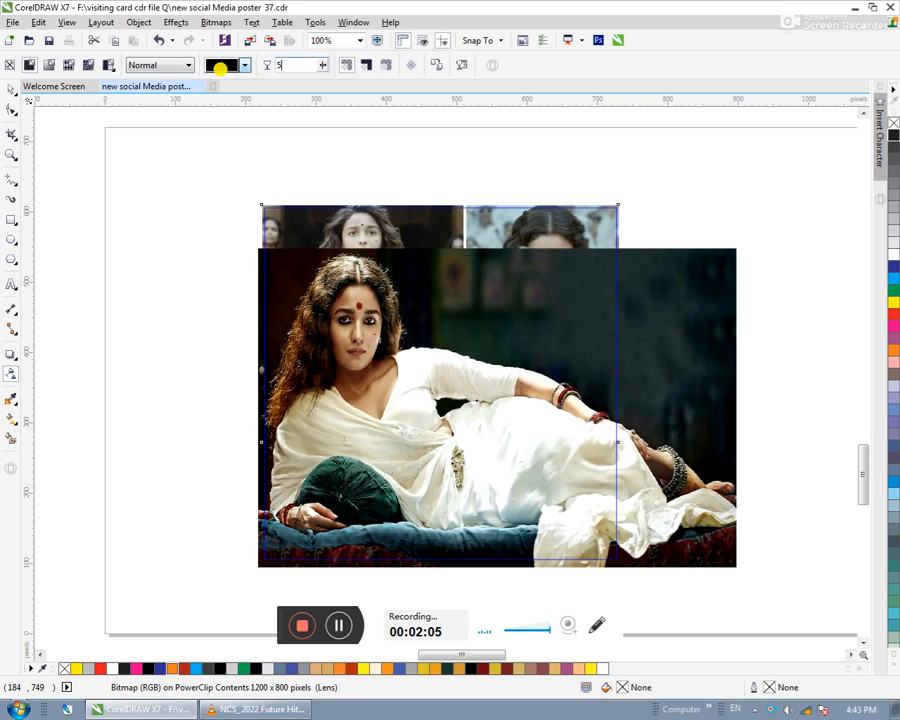
type("50")
key("Return")
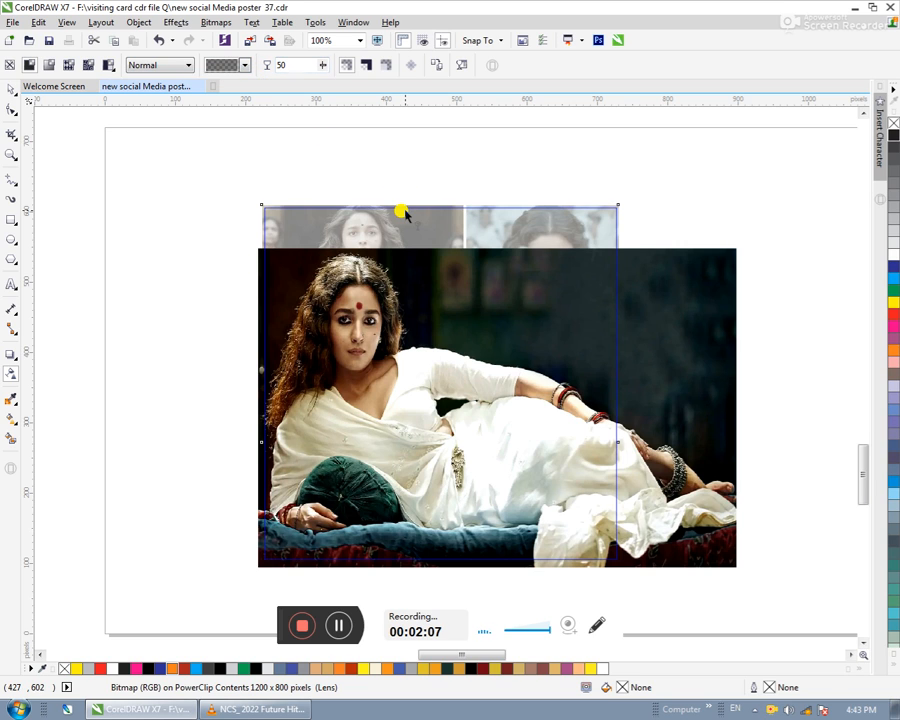
left_click(10, 88)
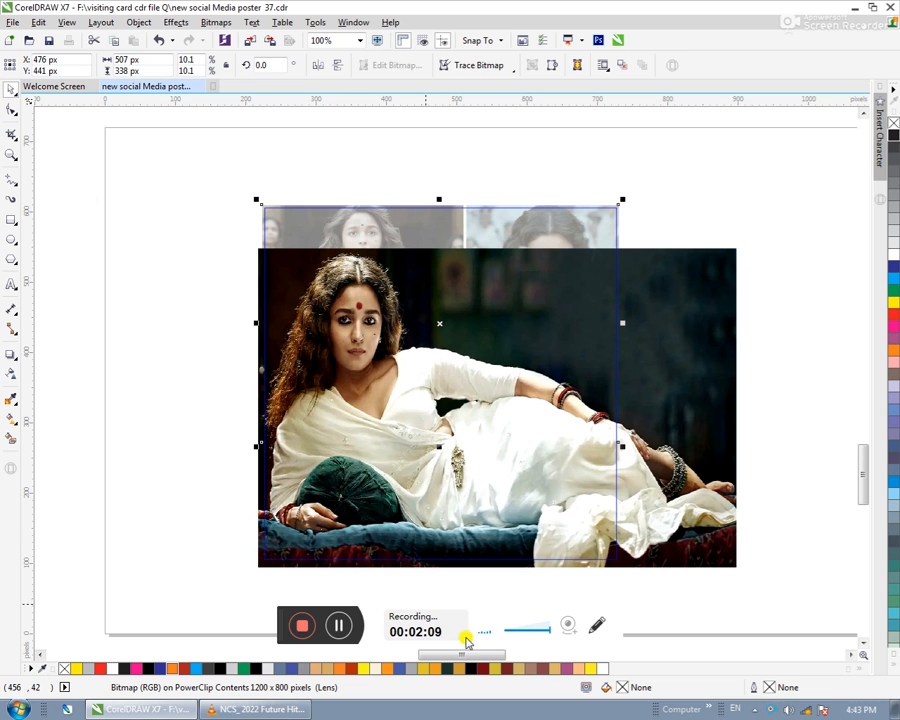
- Finish editing the PowerClip contents and check how the collage and reclining photo look inside the square frame
left_click(521, 400)
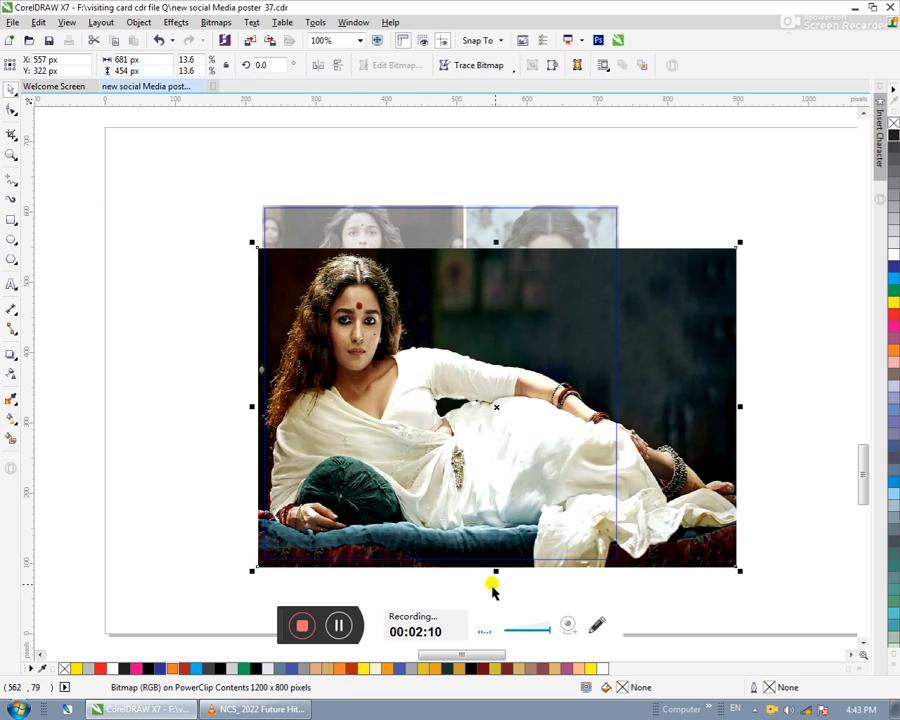
left_click(439, 579)
left_click(635, 275)
left_click(496, 292)
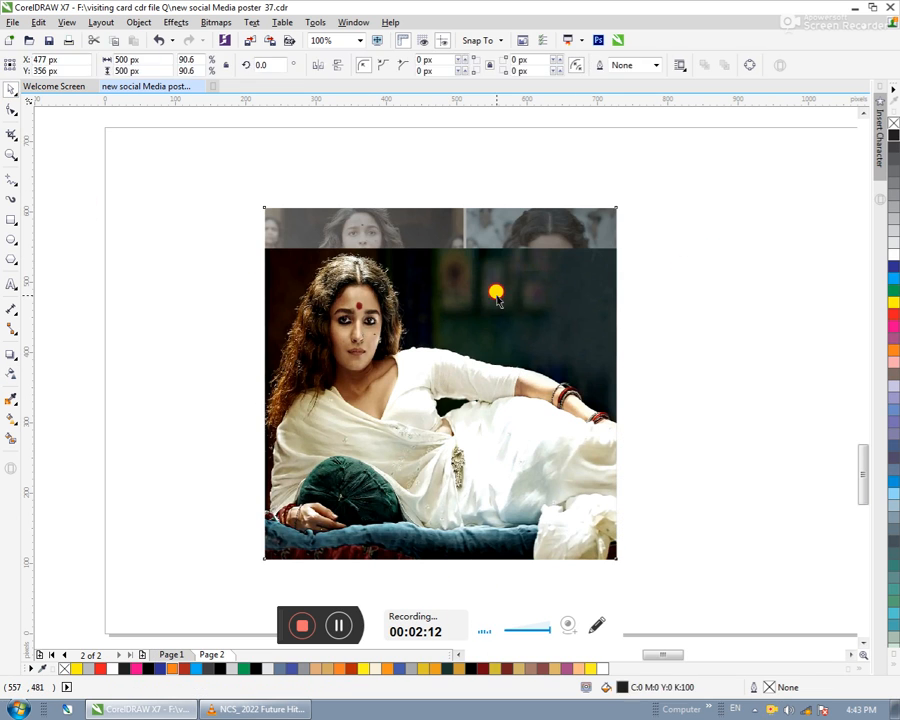
left_click(722, 288)
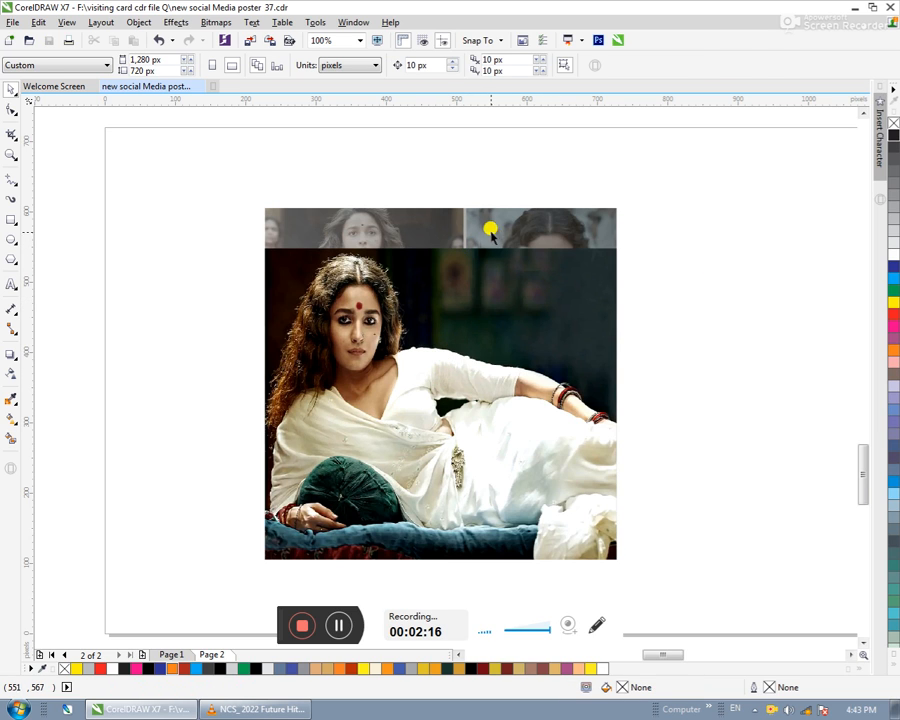
left_click(489, 231)
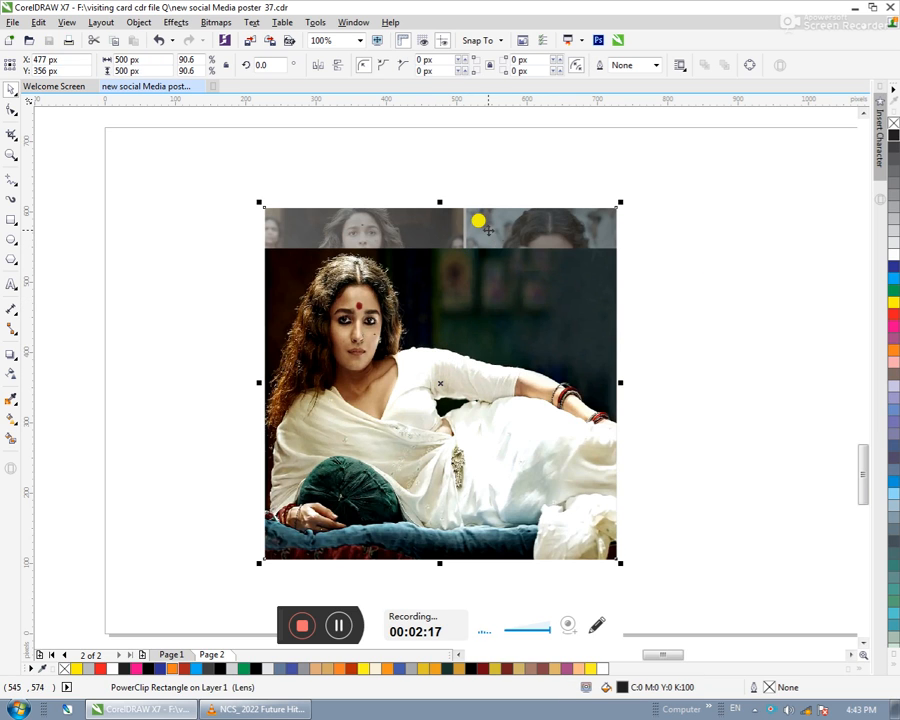
left_click(720, 328)
left_click(530, 341)
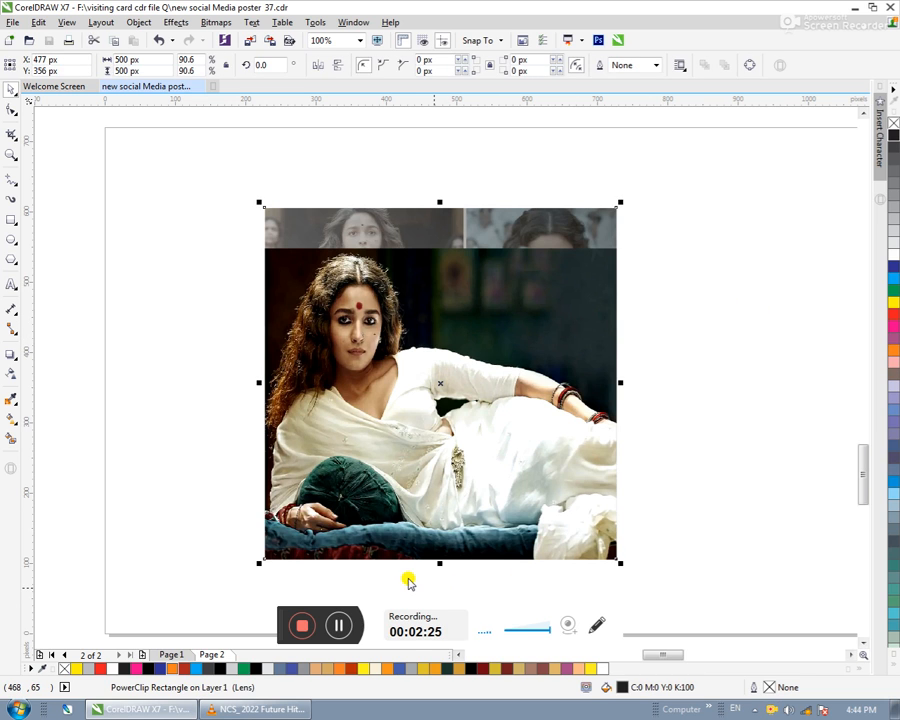
- Reopen the square frame's PowerClip contents, send the reclining photo behind the collage and stretch the photo upward to about 528 px high
double_click(454, 384)
left_click(626, 316)
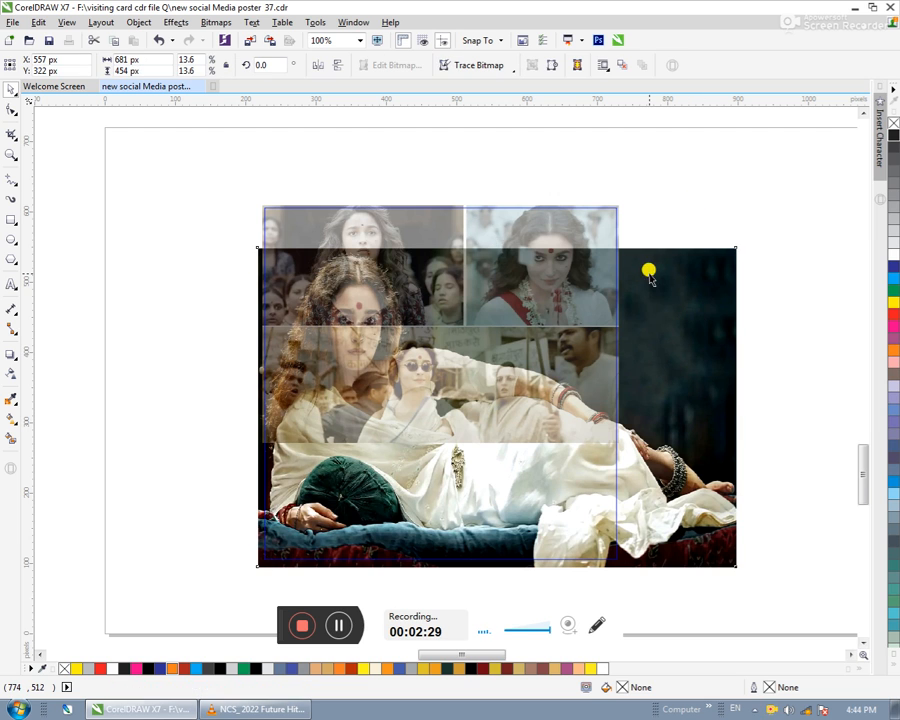
left_click_drag(497, 242, 506, 191)
left_click(562, 163)
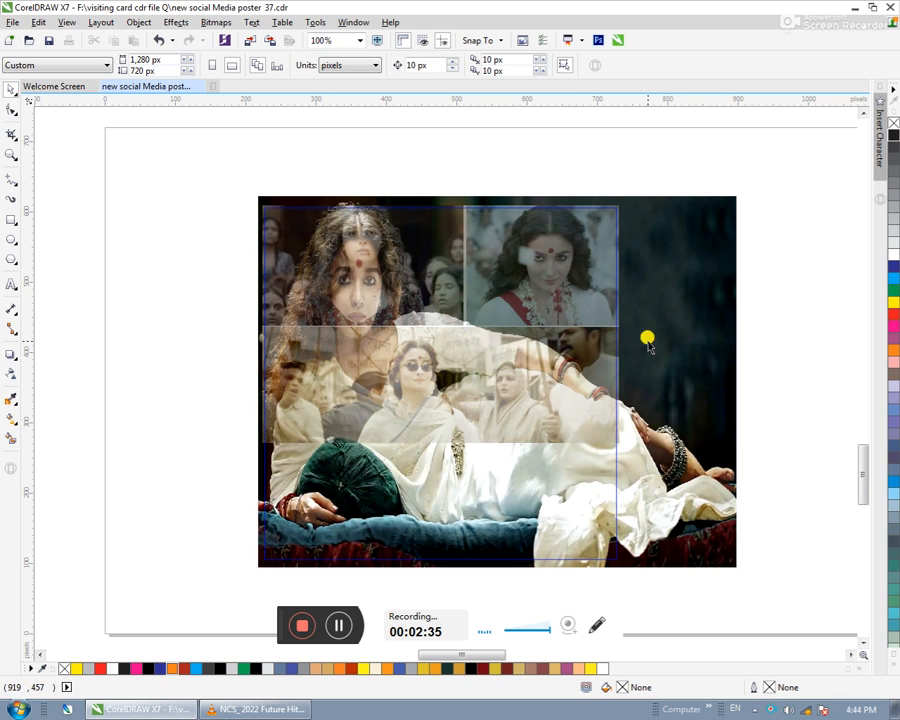
- Resize the collage to about 291 × 299 px and place it over the upper area beside the reclining woman's face
left_click(512, 291)
left_click_drag(440, 445, 400, 572)
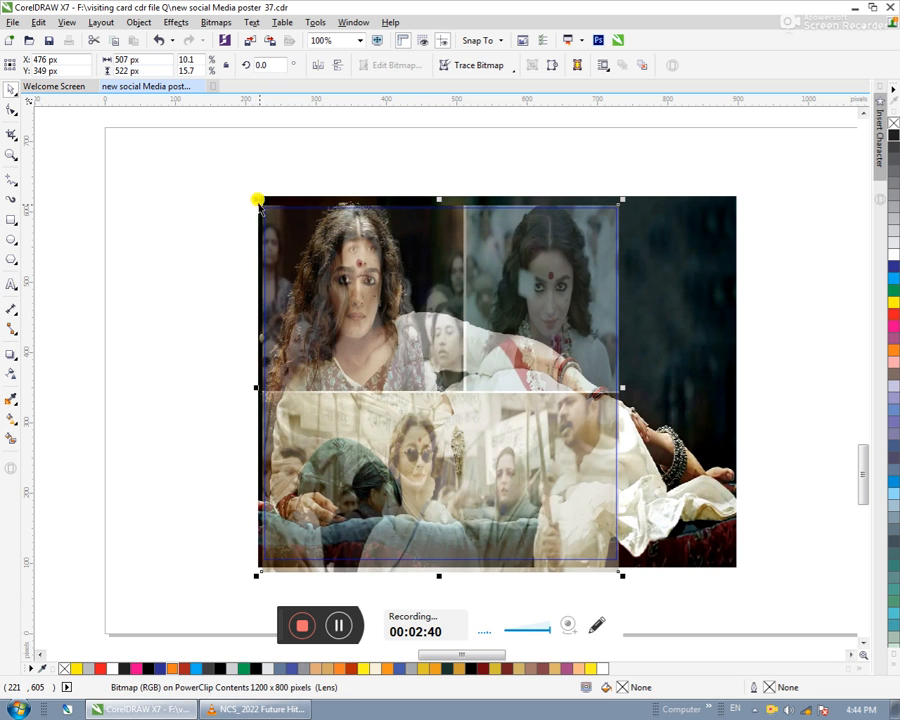
left_click_drag(248, 187, 340, 313)
left_click_drag(482, 428, 544, 350)
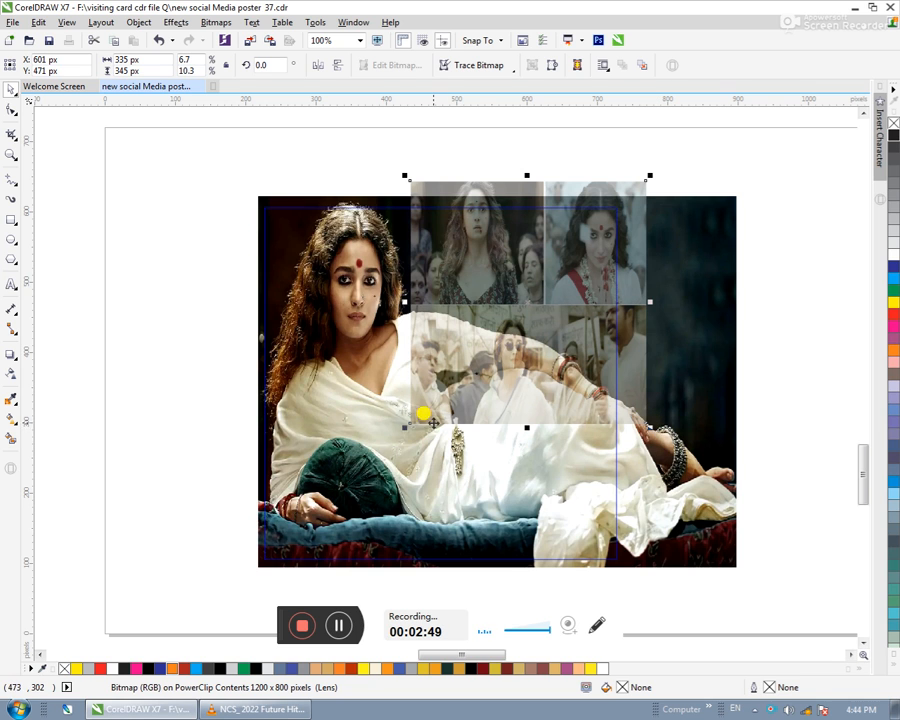
left_click_drag(400, 427, 430, 376)
left_click_drag(472, 317, 487, 297)
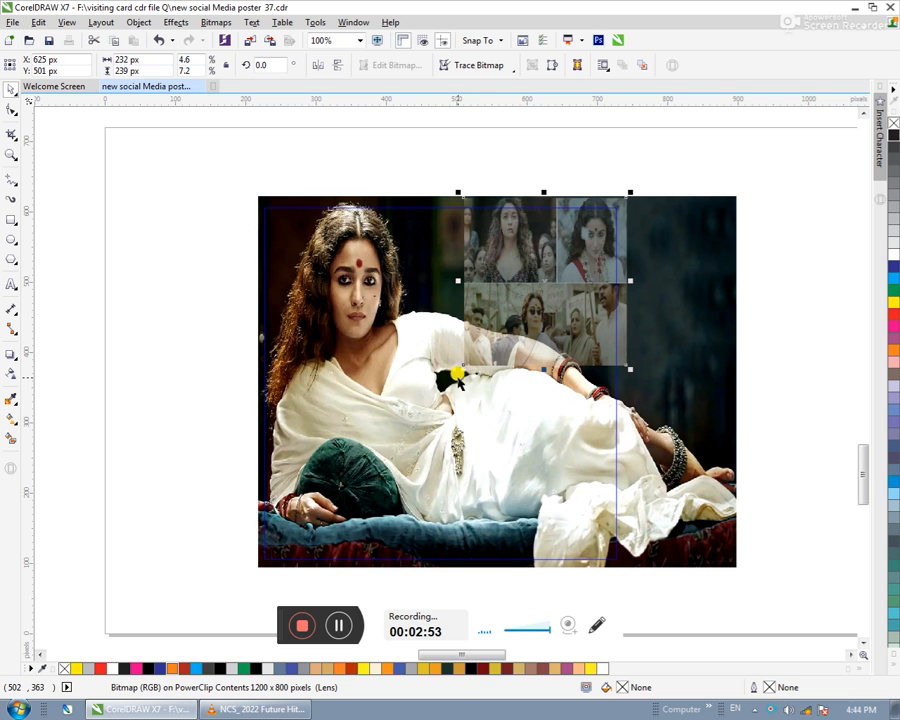
left_click_drag(455, 368, 410, 412)
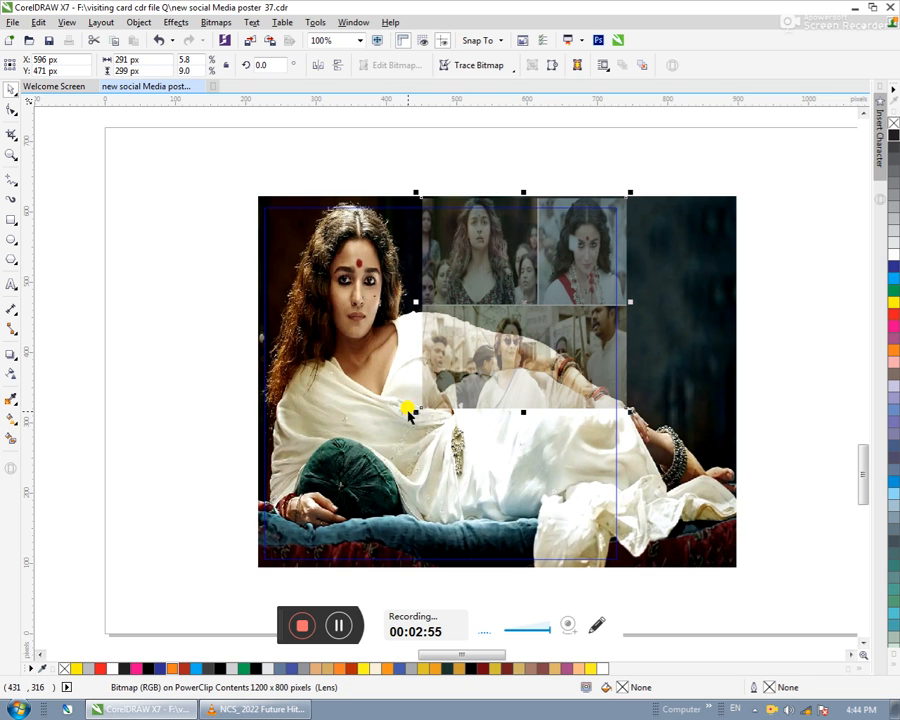
left_click(546, 153)
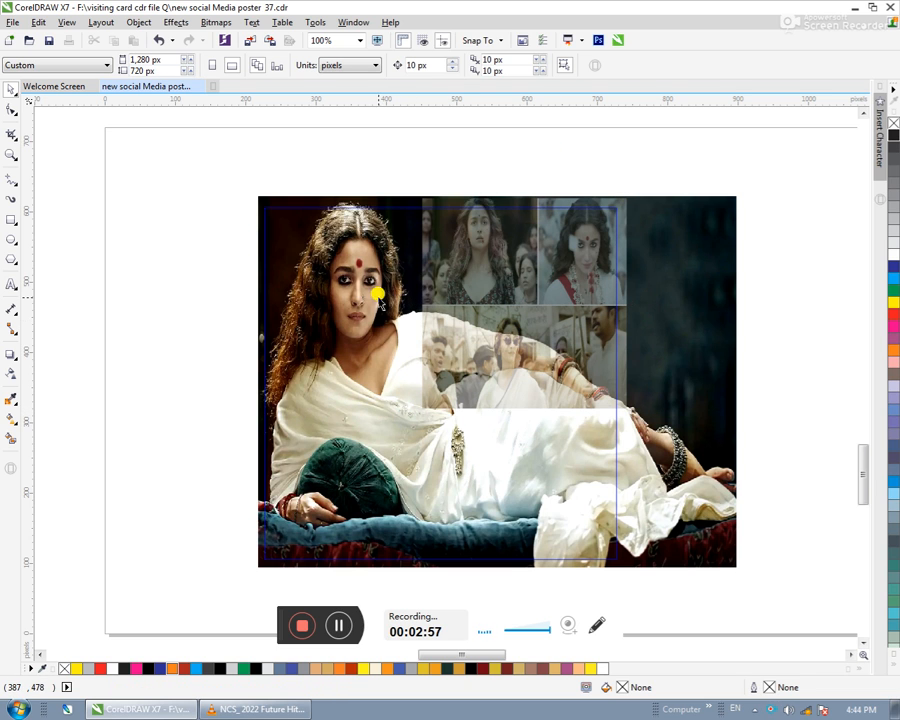
- Apply a linear transparency to the collage, fading it out diagonally down toward the reclining woman at about -124°
left_click(10, 374)
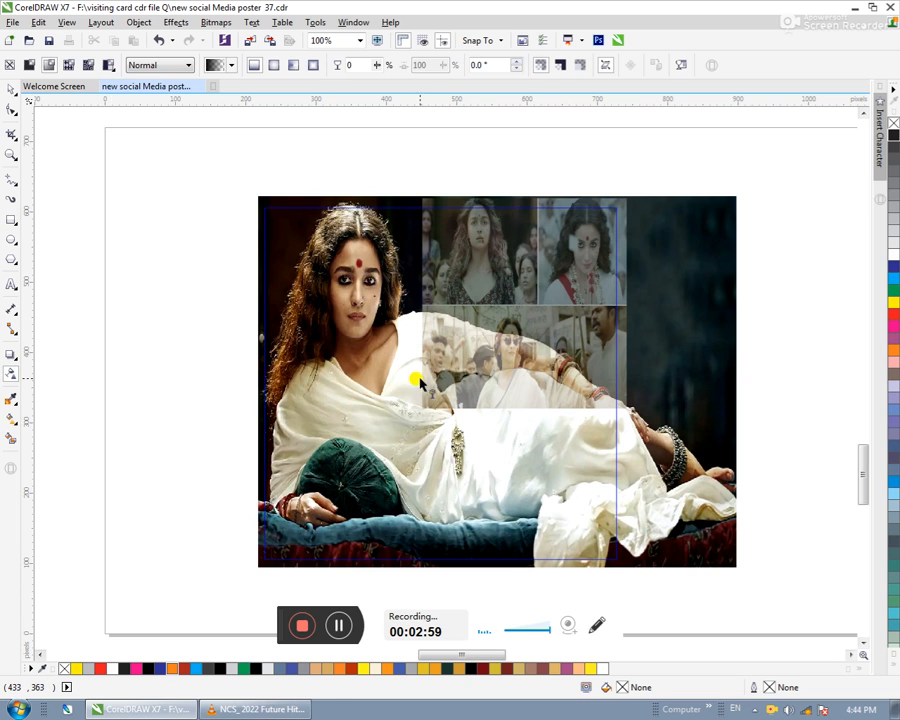
left_click_drag(510, 313, 404, 420)
left_click_drag(497, 311, 544, 261)
left_click_drag(403, 420, 491, 330)
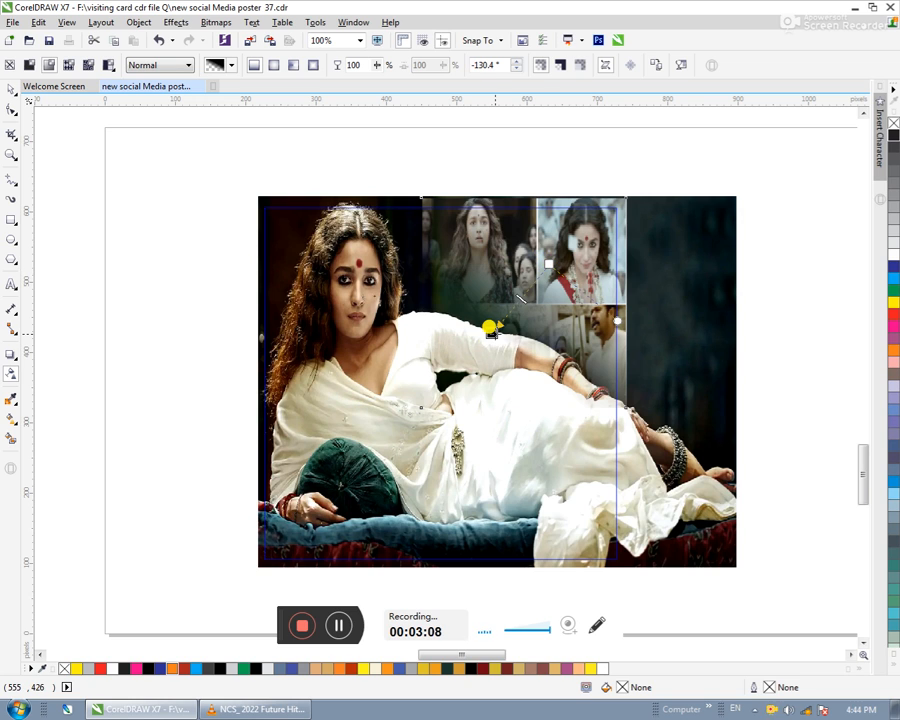
left_click_drag(493, 335, 491, 338)
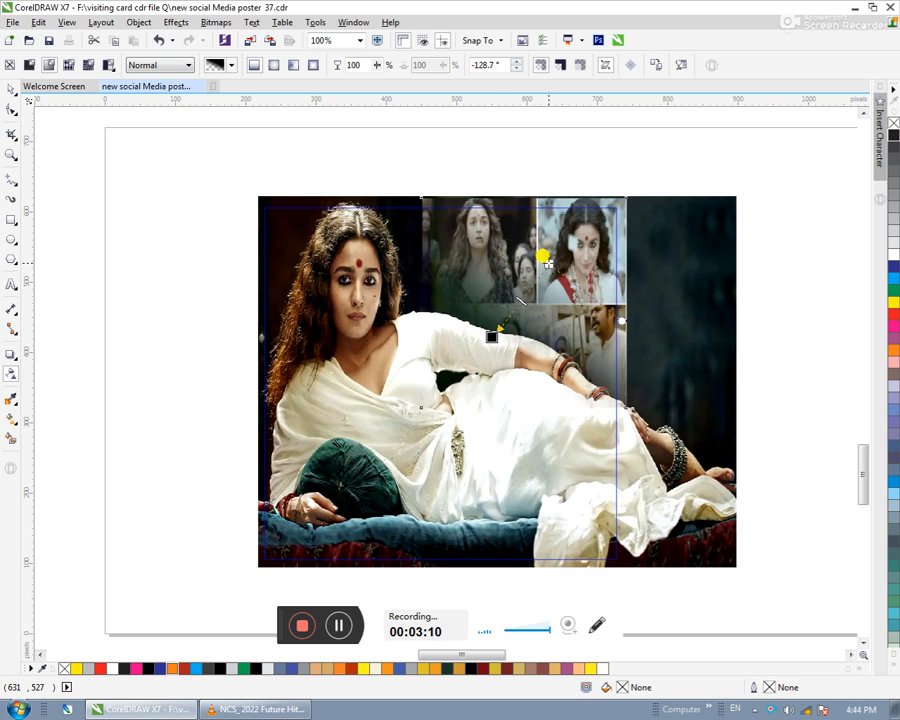
left_click_drag(548, 263, 569, 252)
left_click_drag(492, 338, 507, 313)
left_click_drag(566, 243, 530, 268)
left_click_drag(506, 313, 502, 316)
left_click(10, 88)
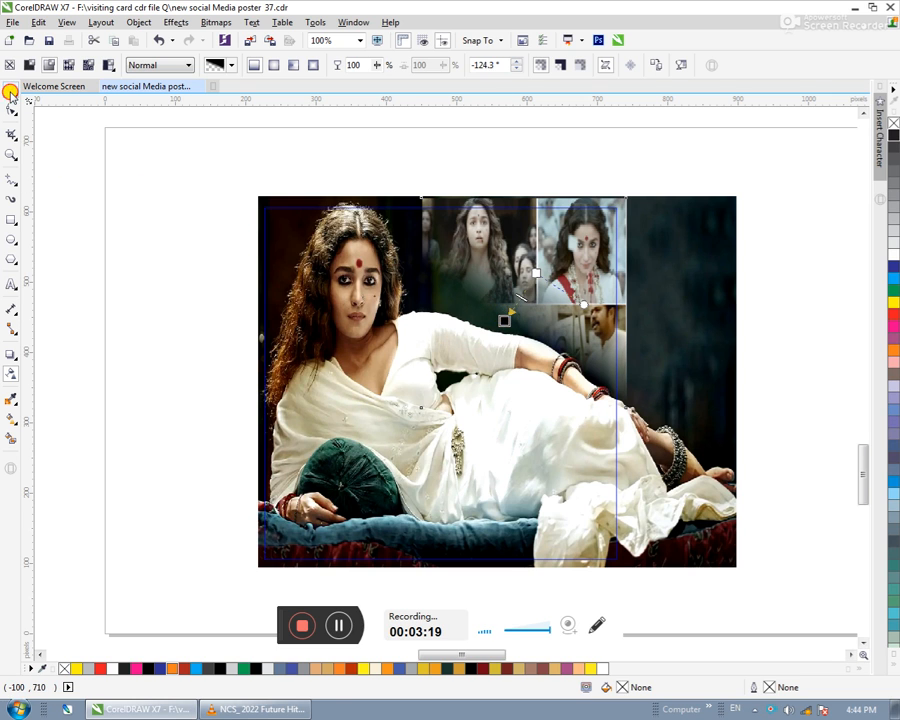
- Enlarge the collage to about 360 × 370 px and readjust its linear transparency to an angle of about -136°
left_click(503, 253)
left_click(431, 411)
left_click_drag(417, 411, 357, 453)
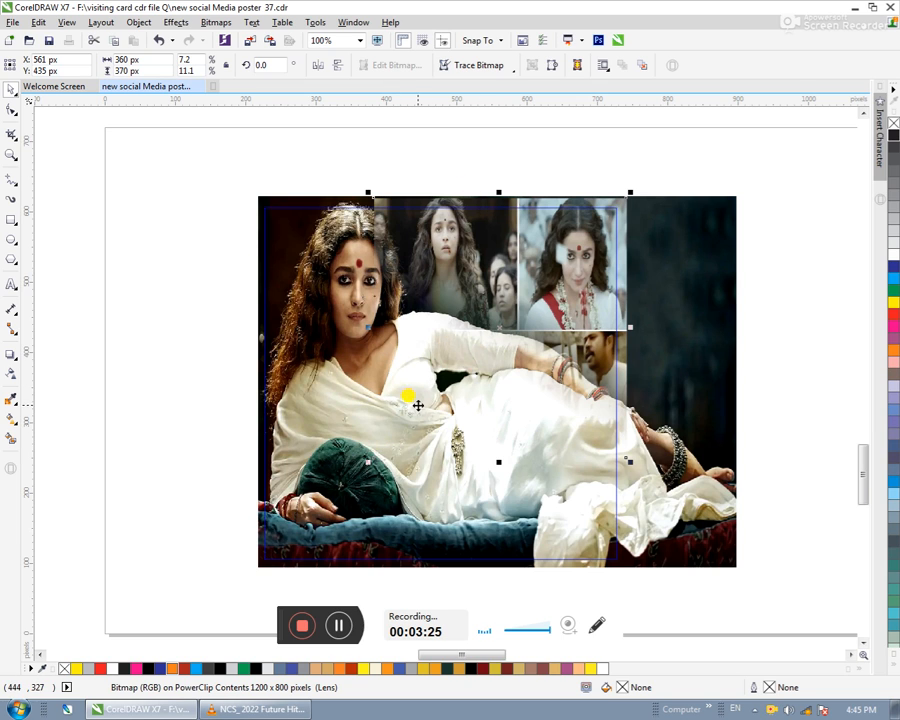
left_click(11, 376)
left_click_drag(508, 284, 486, 344)
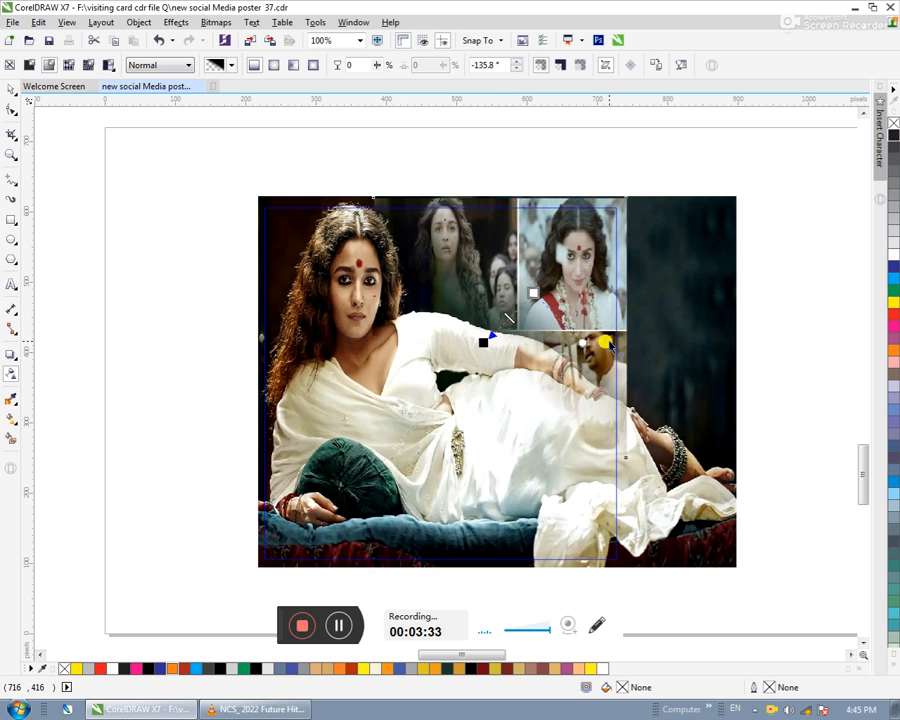
key("Escape")
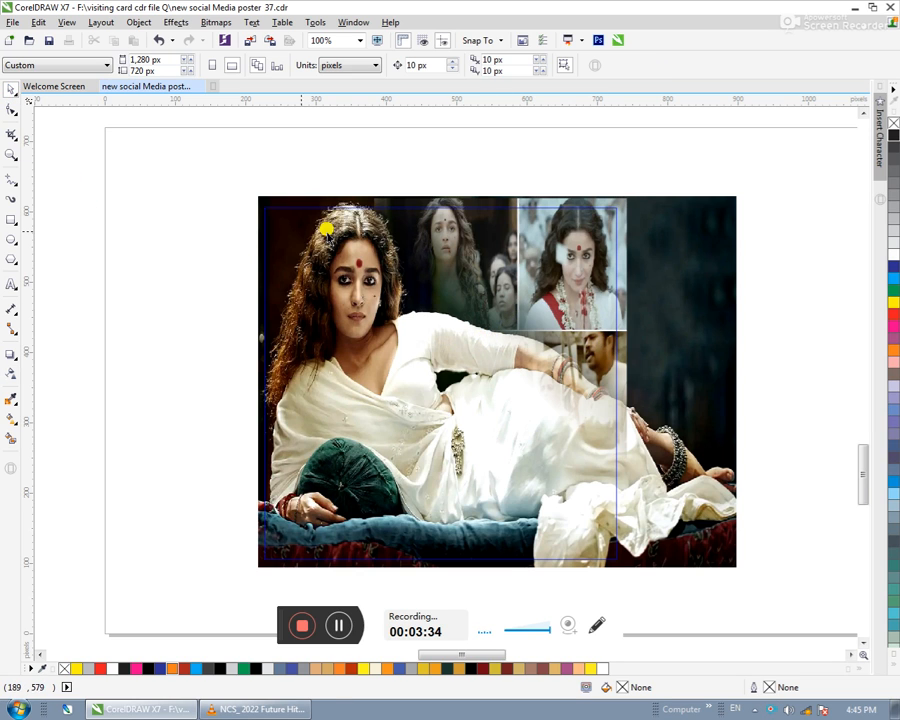
left_click(718, 264)
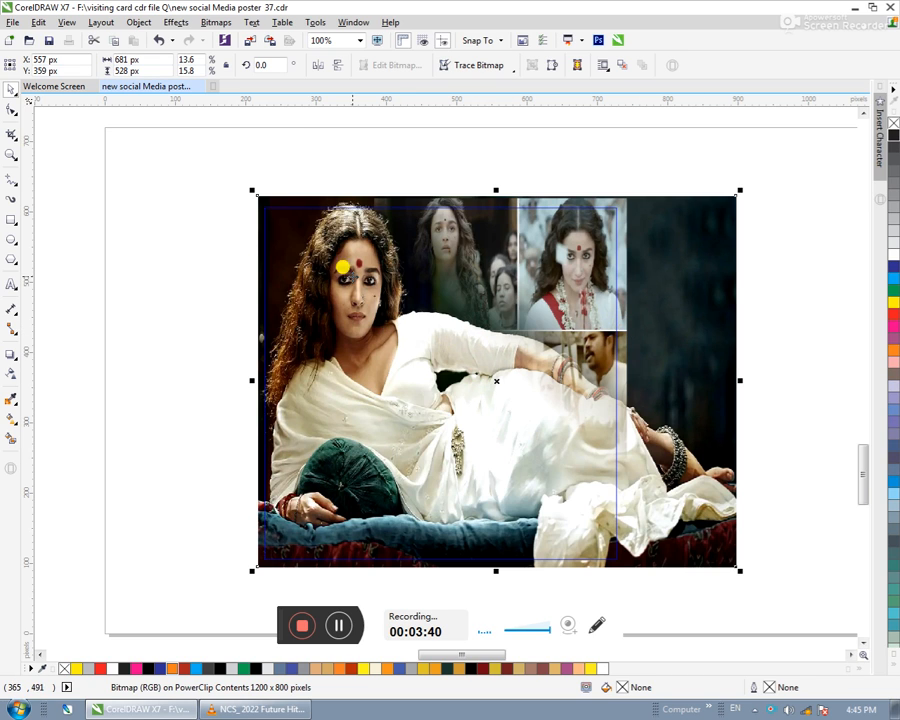
left_click(210, 24)
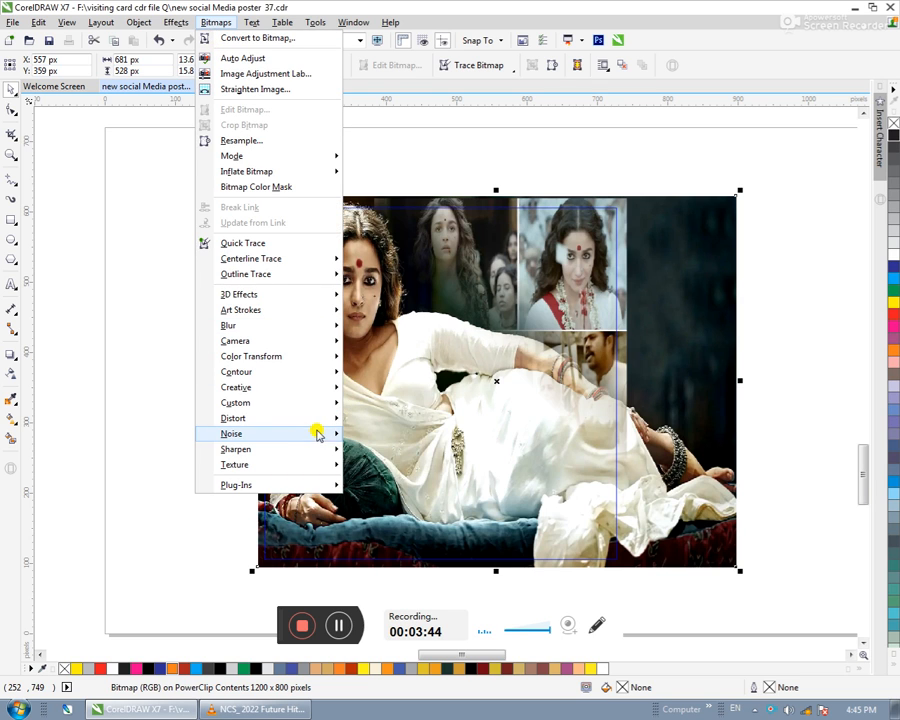
mouse_move(323, 322)
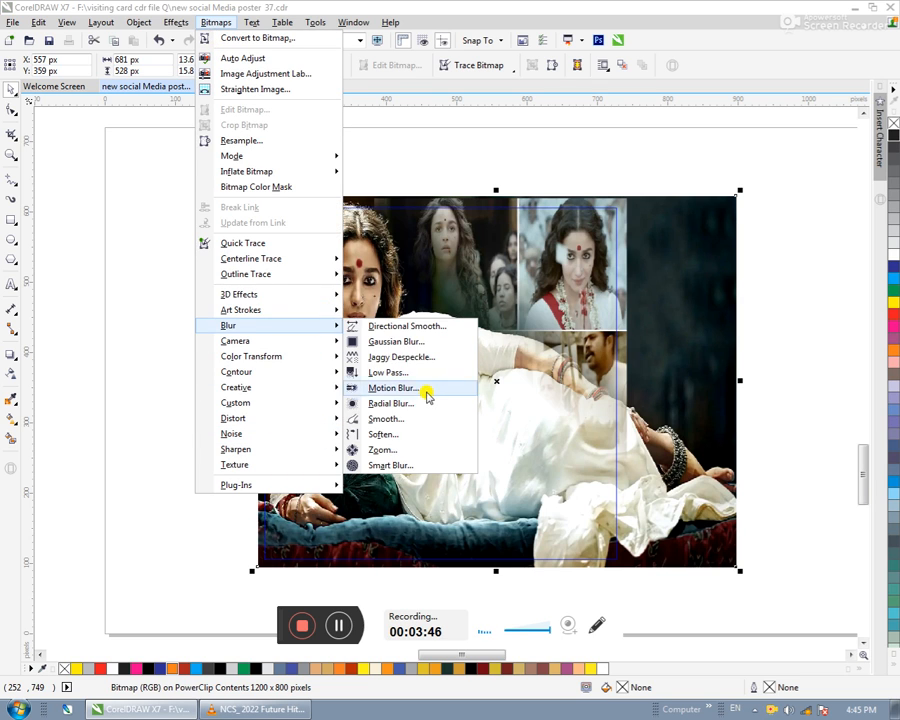
left_click(384, 342)
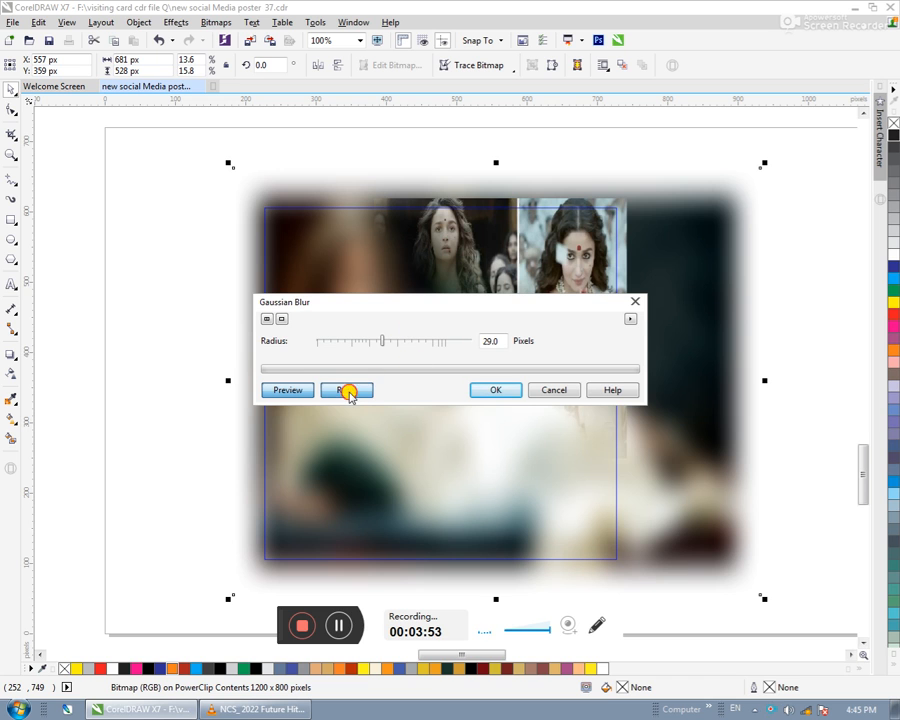
left_click(348, 389)
left_click(553, 390)
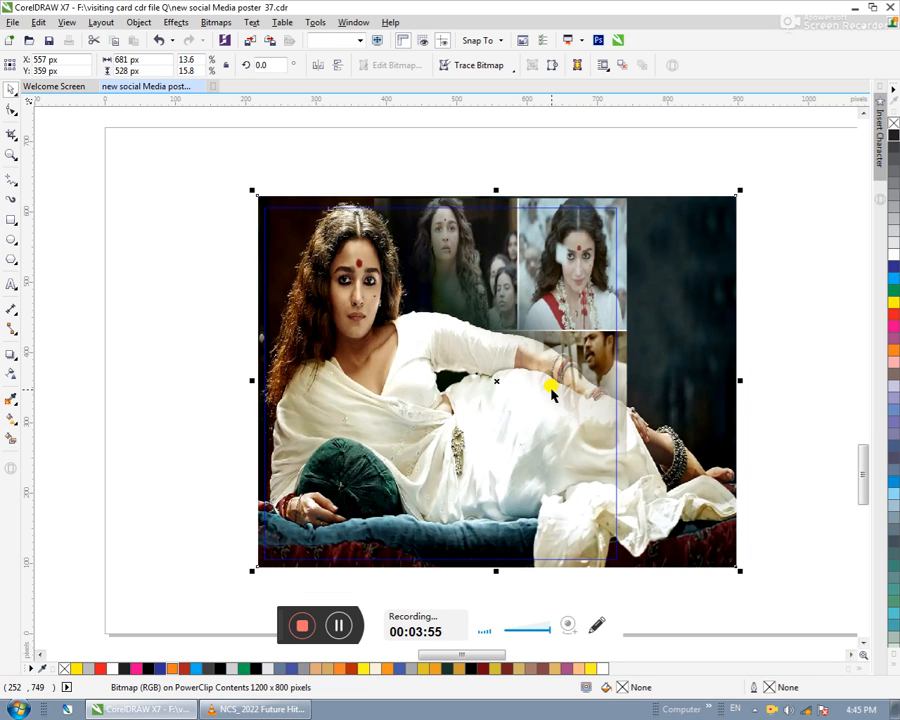
- Apply the Median noise filter with a radius of 1 to the reclining photo
left_click(216, 22)
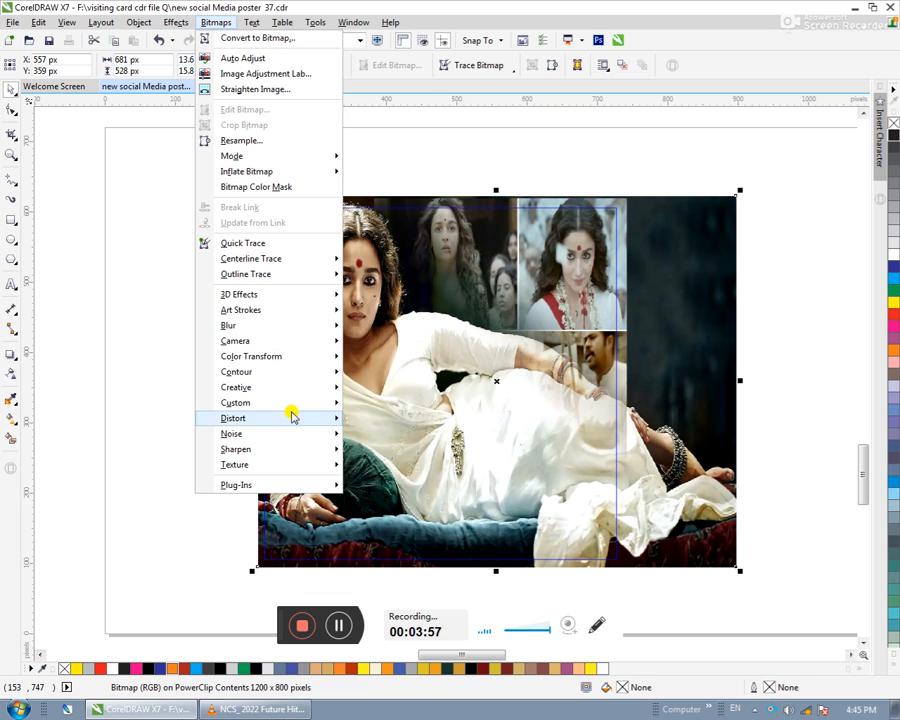
mouse_move(321, 433)
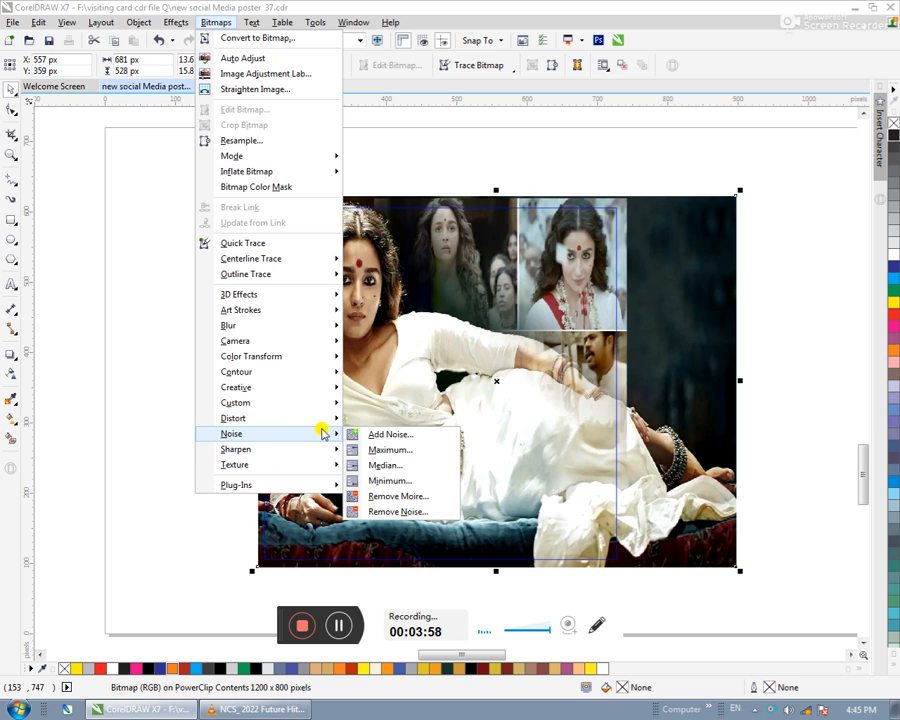
left_click(386, 466)
left_click_drag(379, 303, 495, 463)
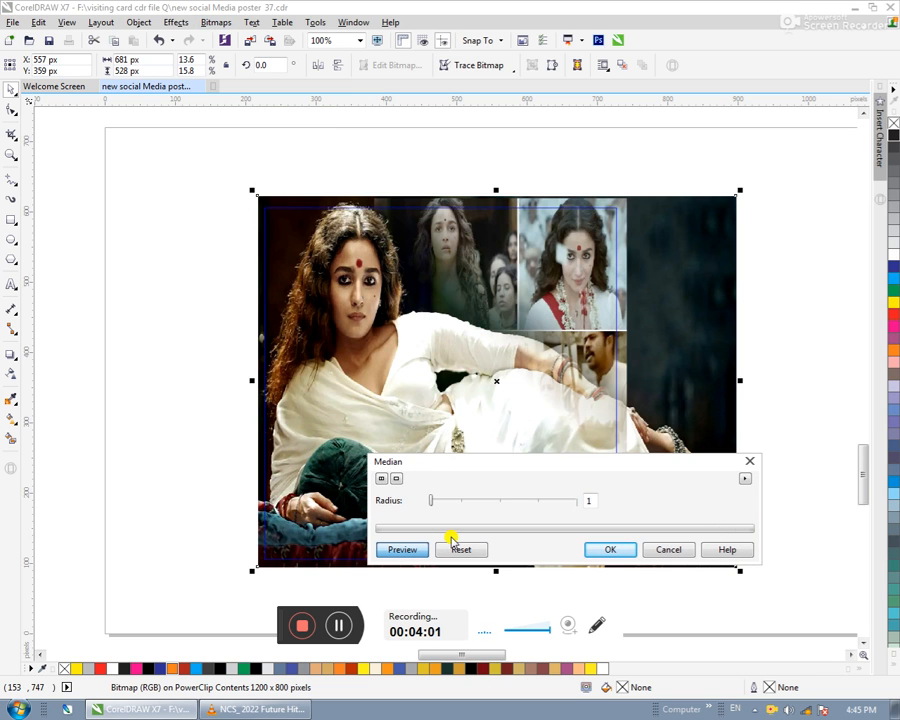
left_click(403, 550)
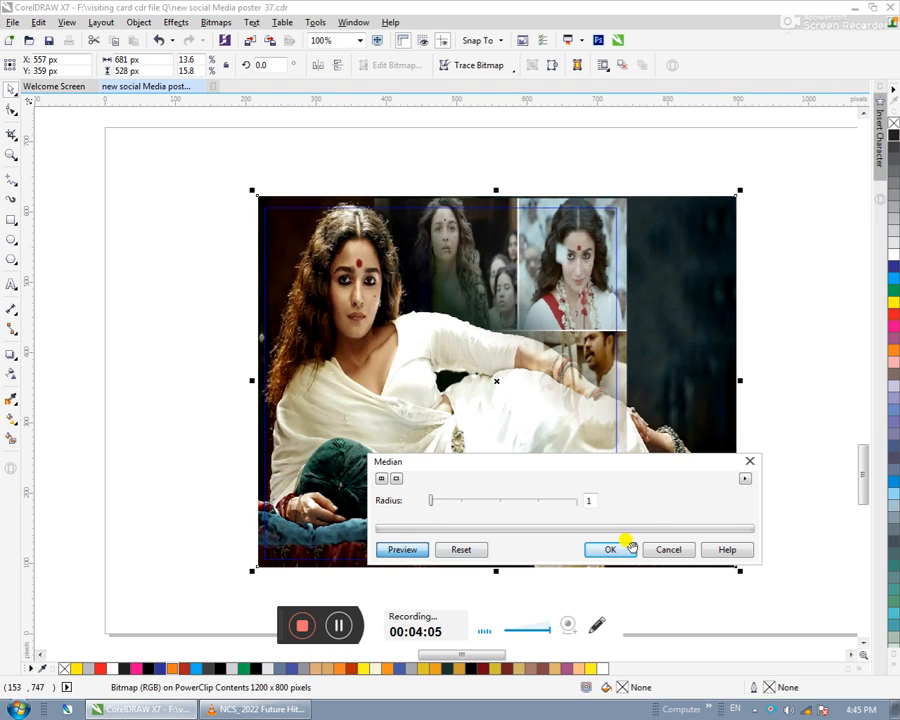
left_click(610, 550)
- Finish editing the square frame's PowerClip contents and deselect everything
left_click(194, 330)
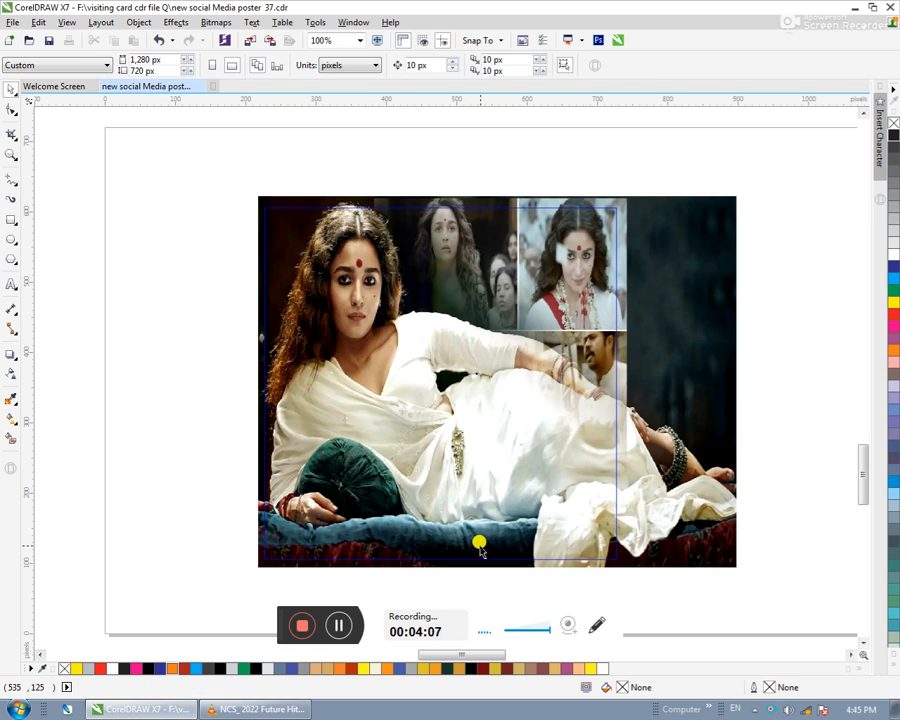
left_click(319, 543)
left_click(179, 351)
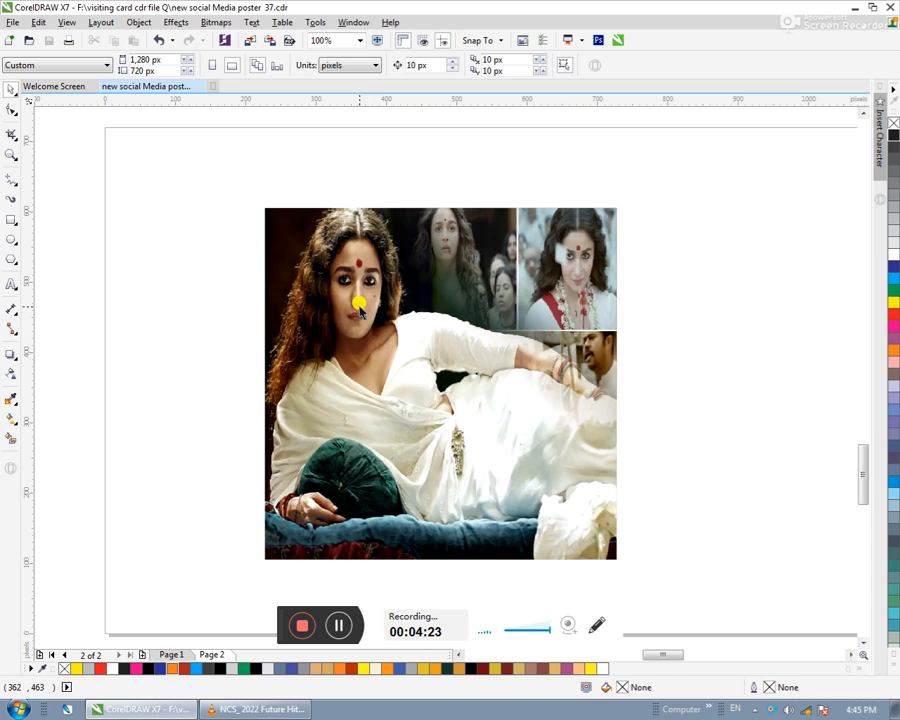
- Draw a solid red circle about 203 px across over the woman's white dress, with no transparency and no outline
left_click(376, 345)
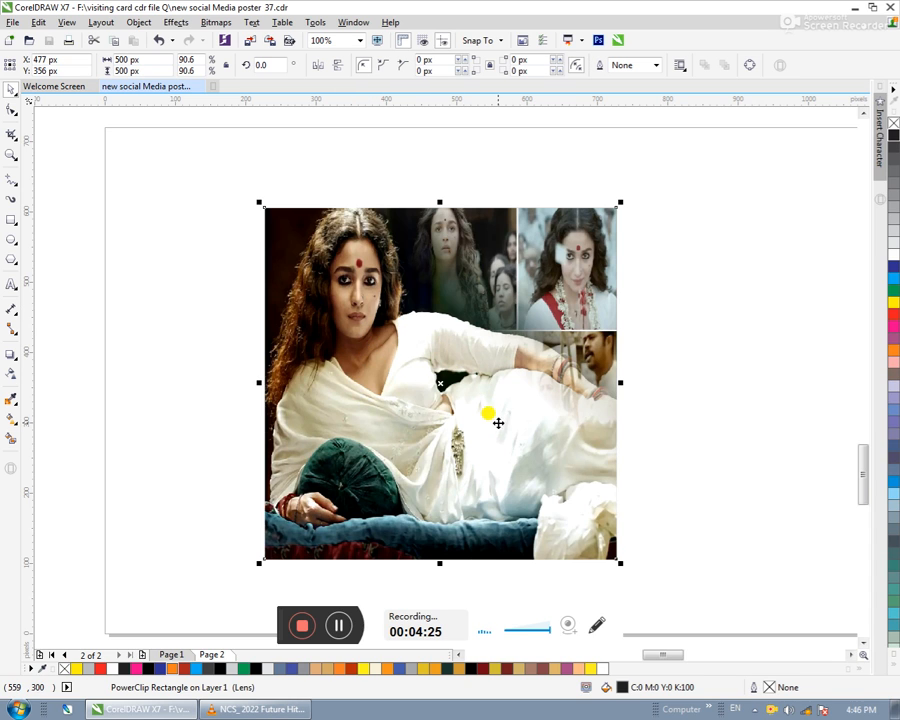
left_click(702, 355)
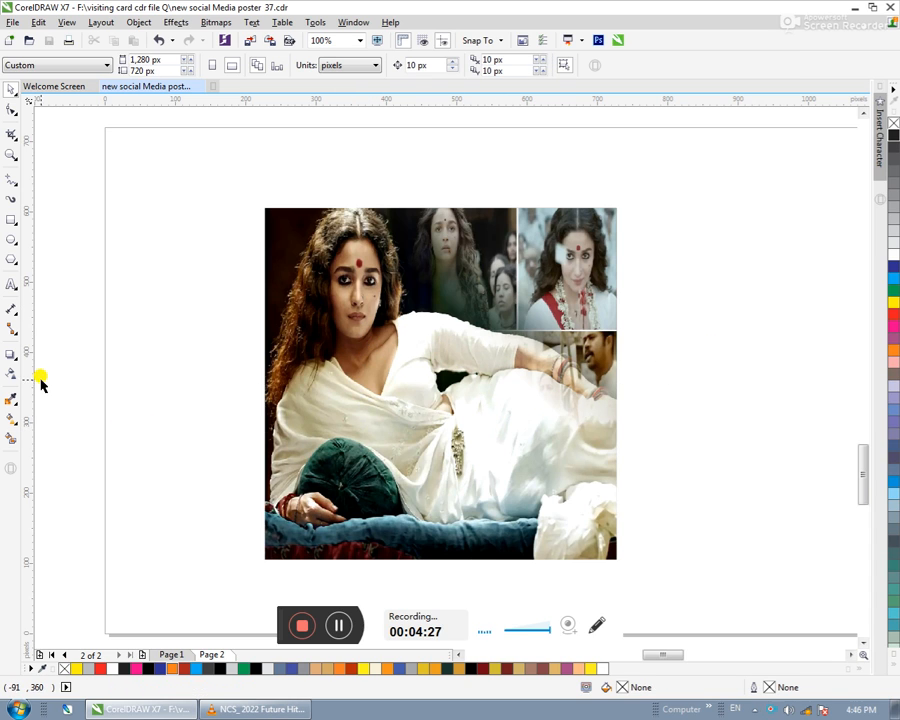
left_click(10, 240)
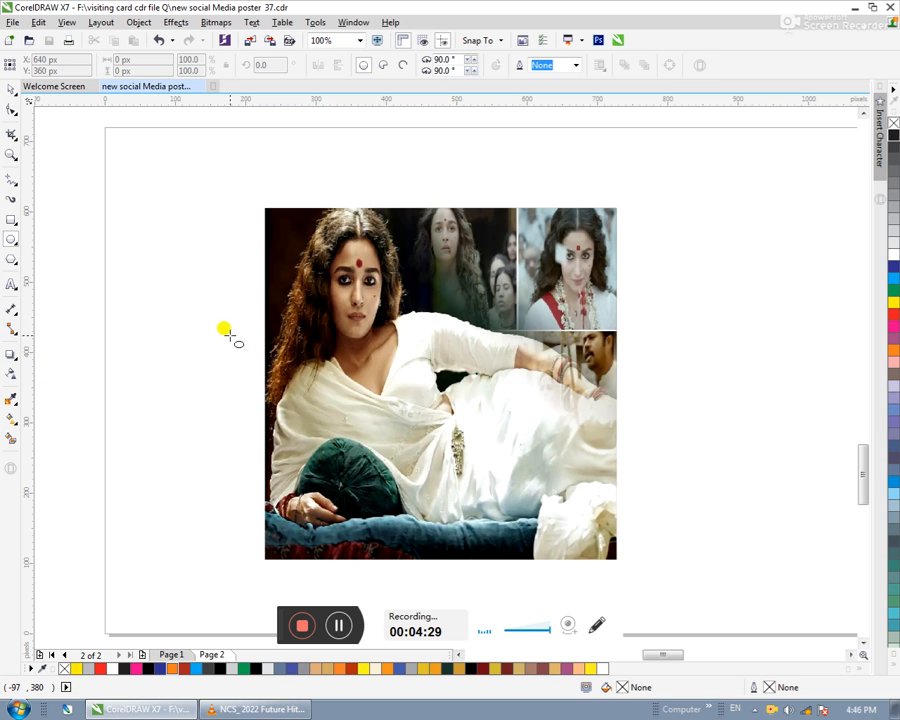
left_click_drag(427, 380, 566, 490)
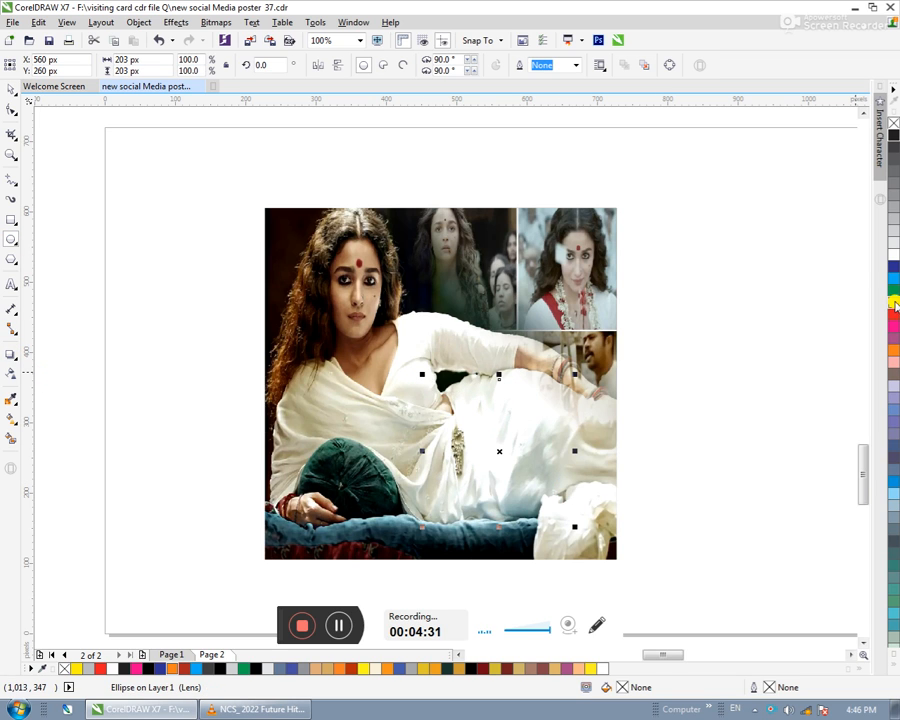
left_click(893, 315)
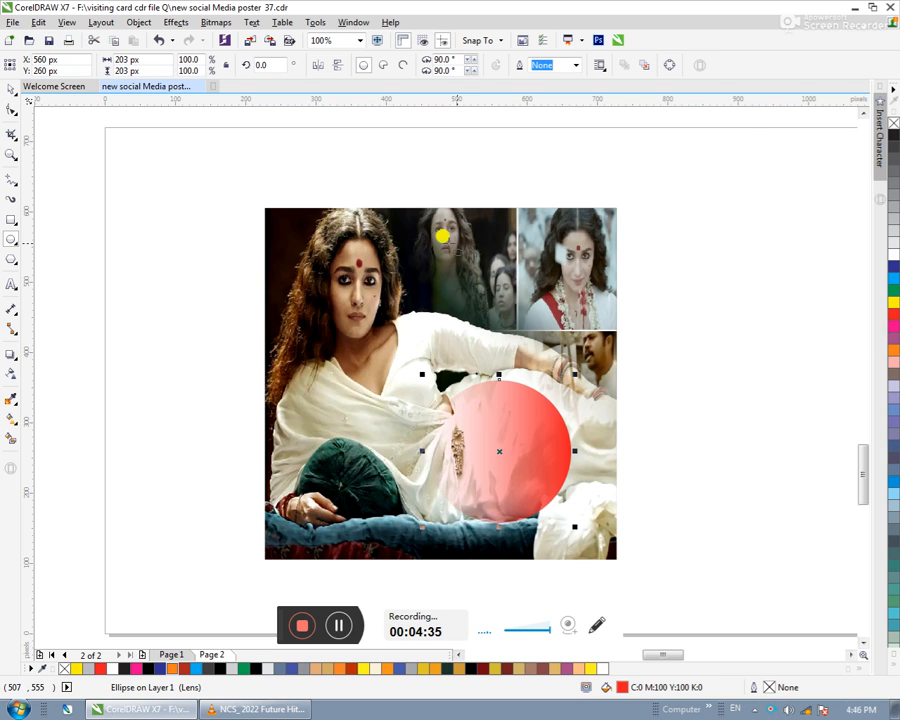
left_click(12, 373)
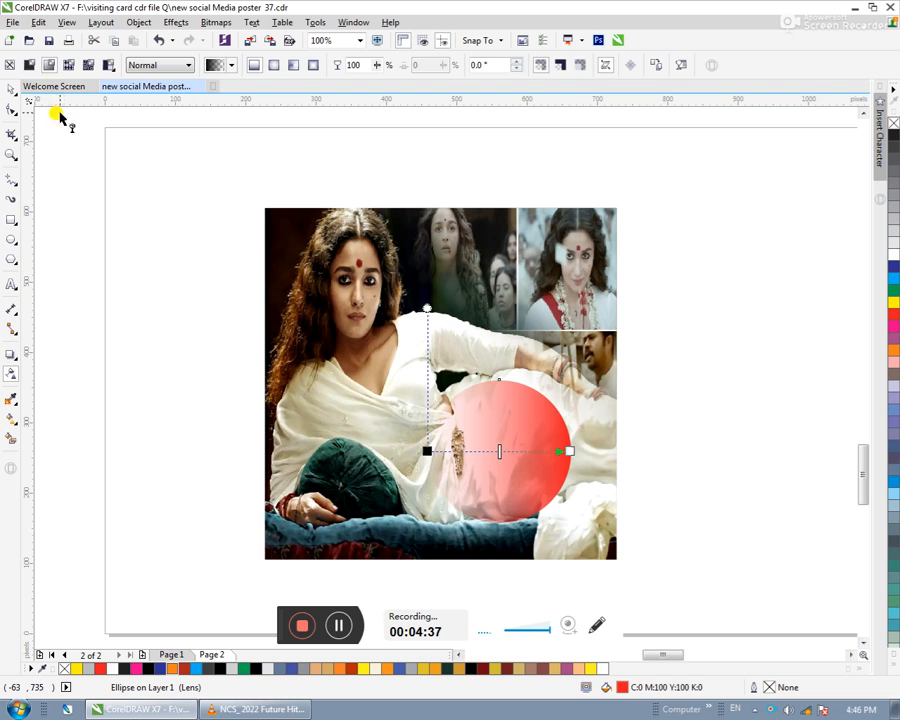
left_click(10, 66)
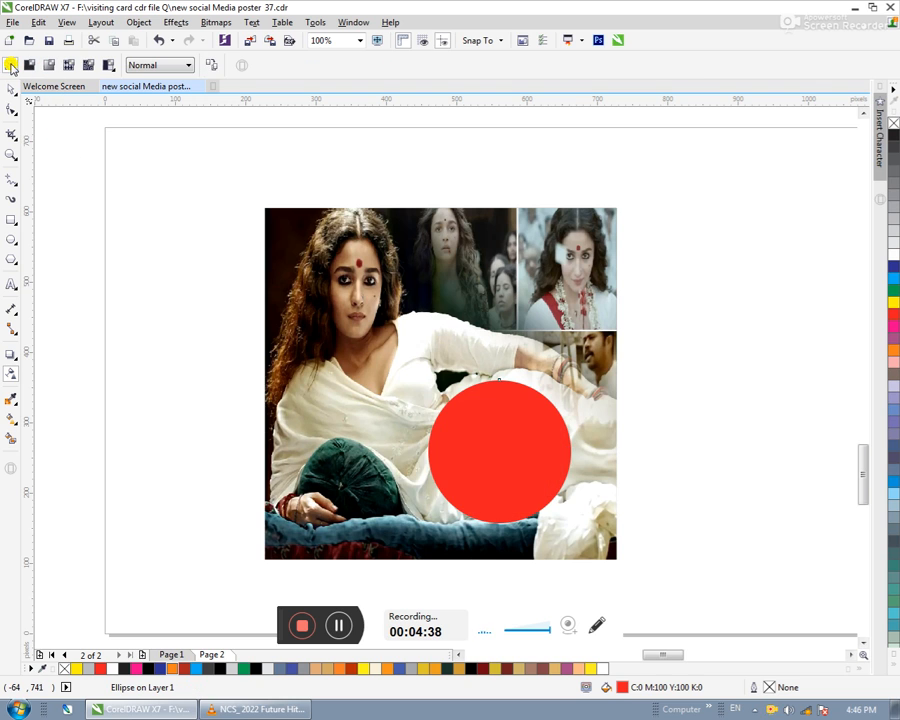
- Convert the red circle to a 300 dpi RGB bitmap with anti-aliasing and a transparent background
left_click(214, 22)
left_click(216, 38)
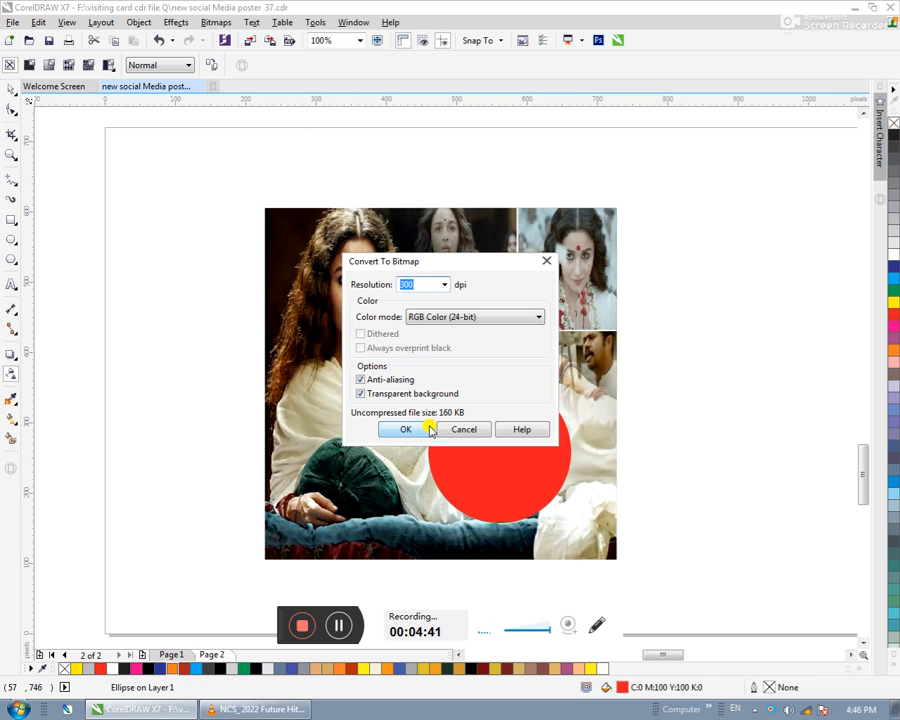
left_click(423, 428)
- Apply a Gaussian Blur with a radius of 32 pixels to the red circle bitmap
left_click(216, 22)
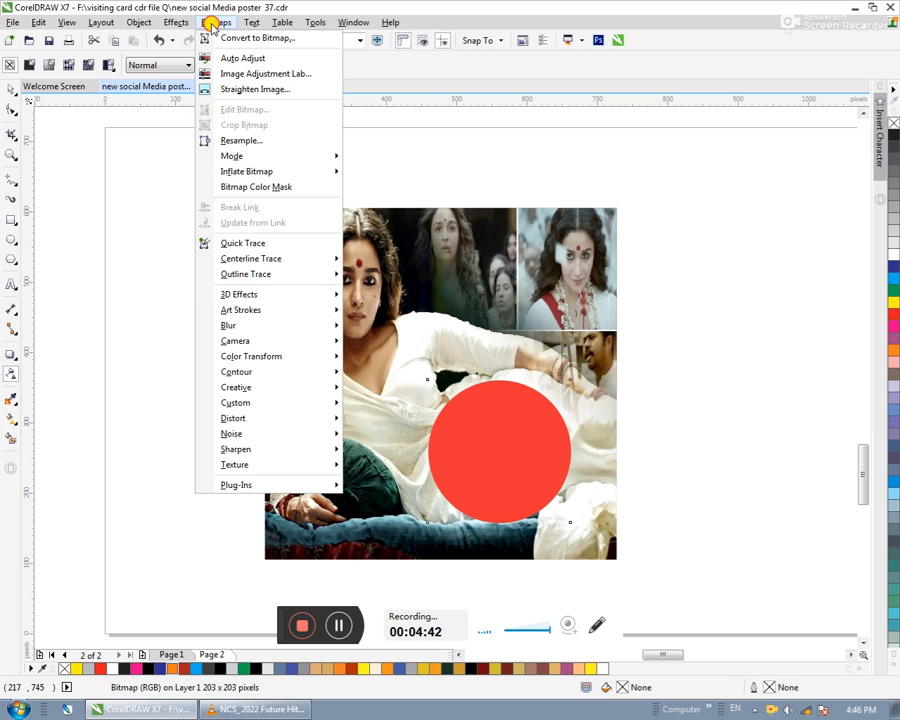
mouse_move(247, 330)
left_click(382, 341)
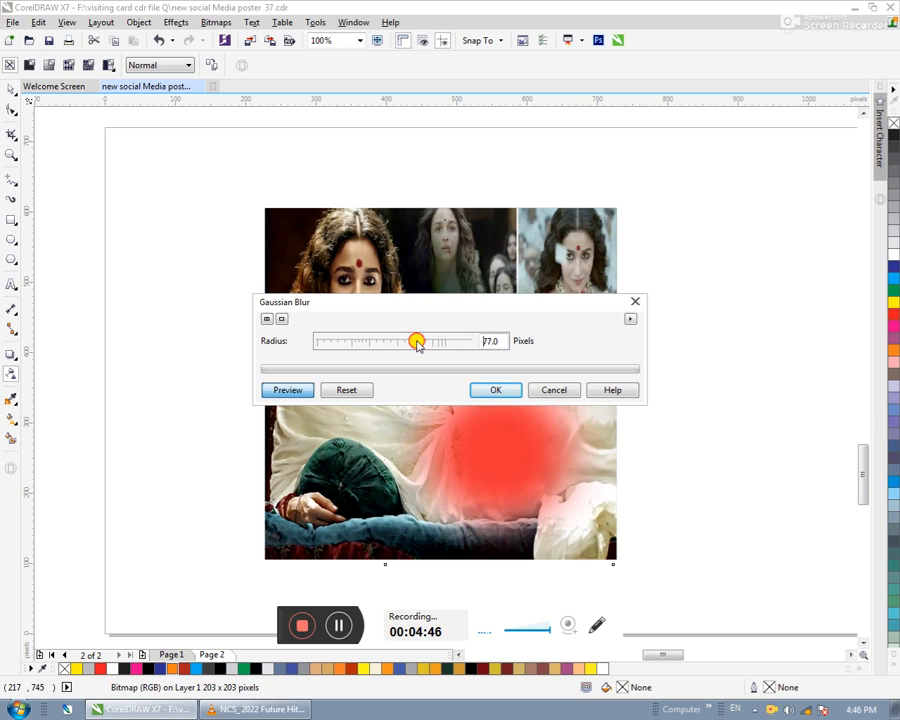
left_click(418, 343)
left_click_drag(396, 331, 402, 343)
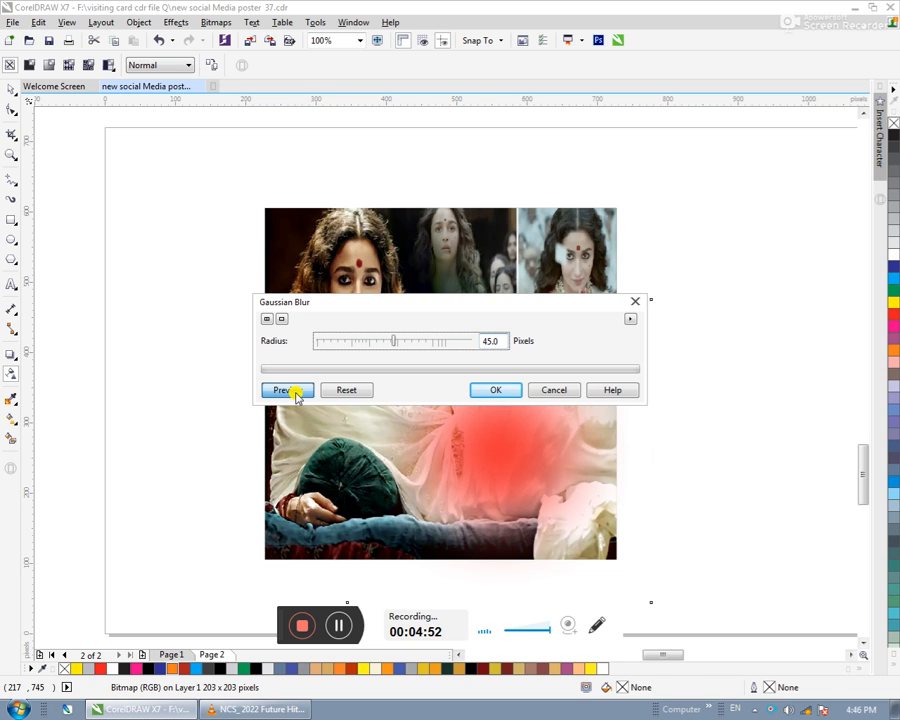
left_click(368, 343)
left_click(381, 343)
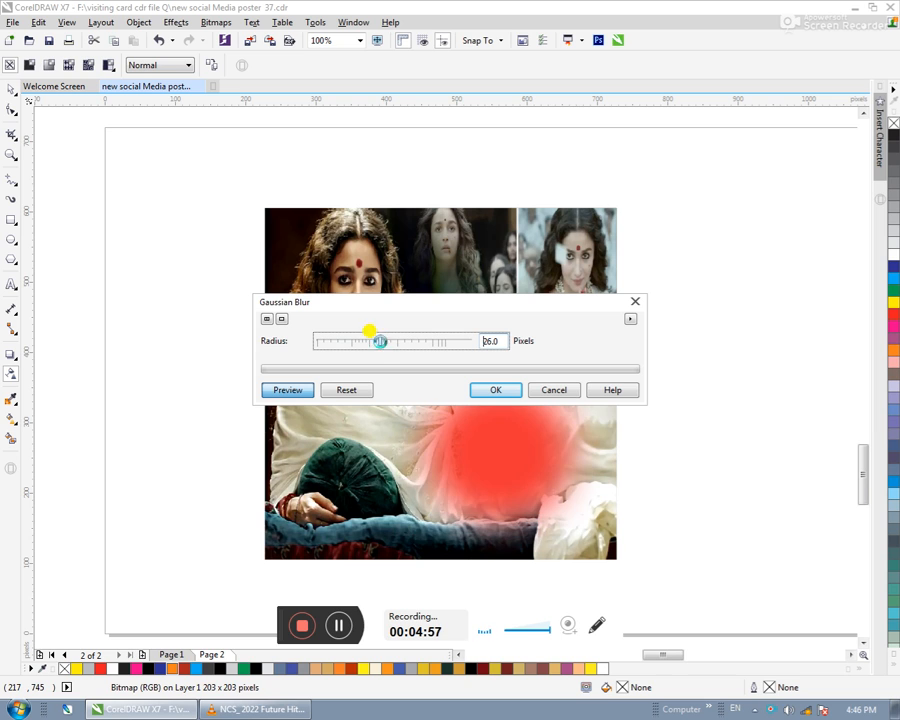
left_click(386, 343)
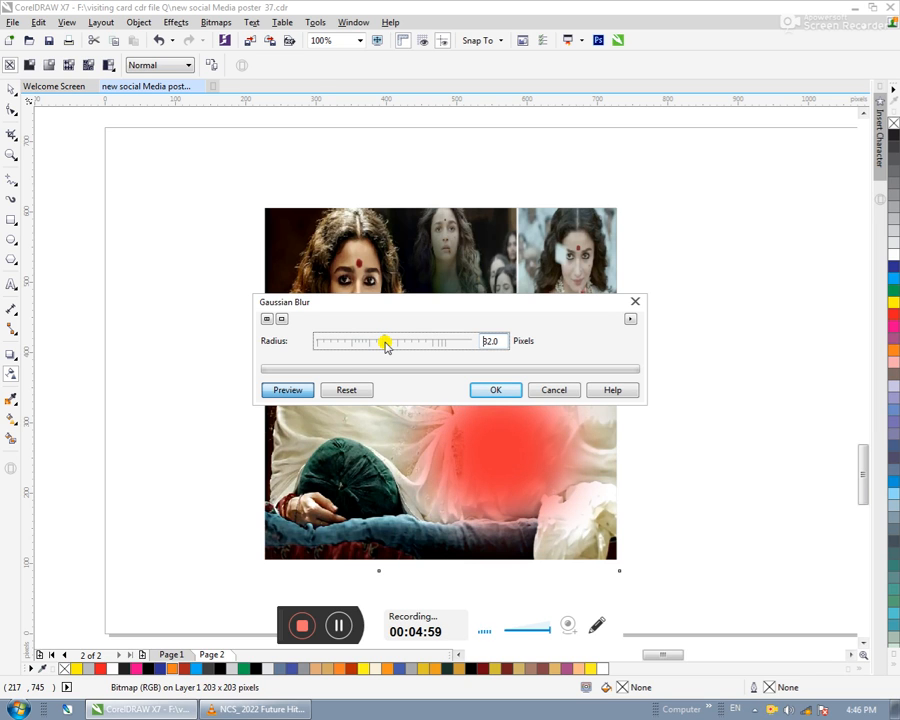
left_click(503, 391)
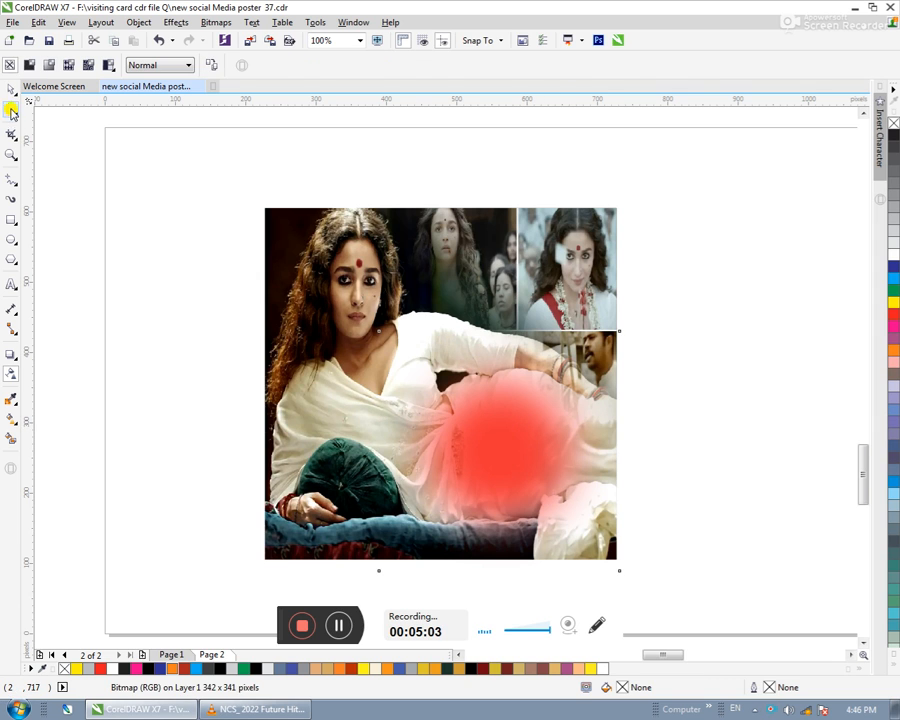
- Move the blurred red glow slightly up on the dress and resize it to serve as a text backdrop
left_click(124, 237)
left_click(522, 451)
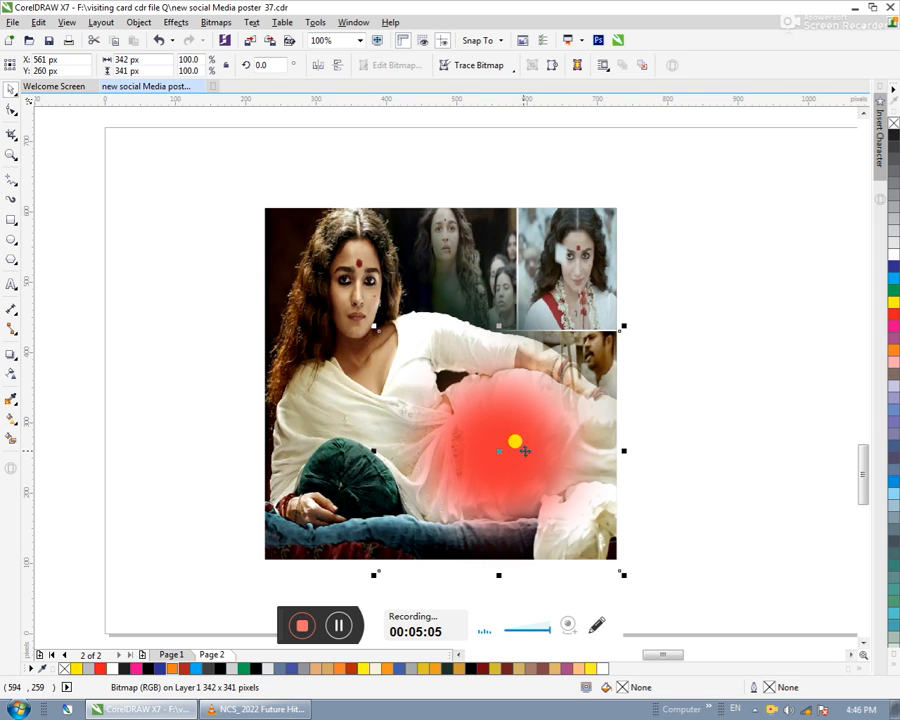
left_click_drag(621, 325, 615, 347)
left_click(661, 347)
mouse_move(522, 442)
left_mouse_down()
mouse_move(533, 455)
mouse_move(531, 420)
left_mouse_up()
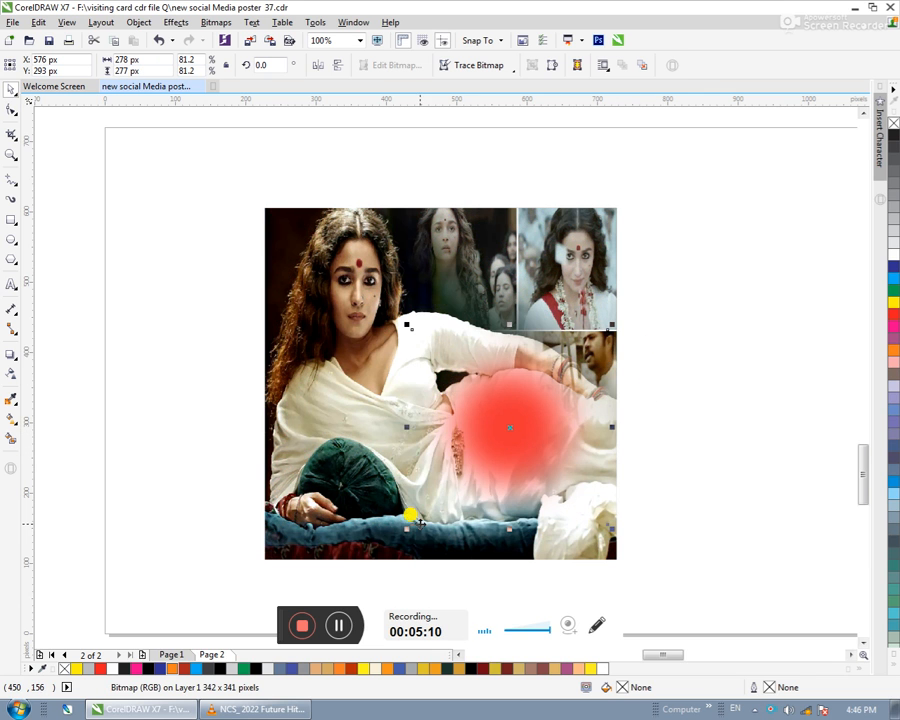
left_click(403, 528)
left_click(453, 522)
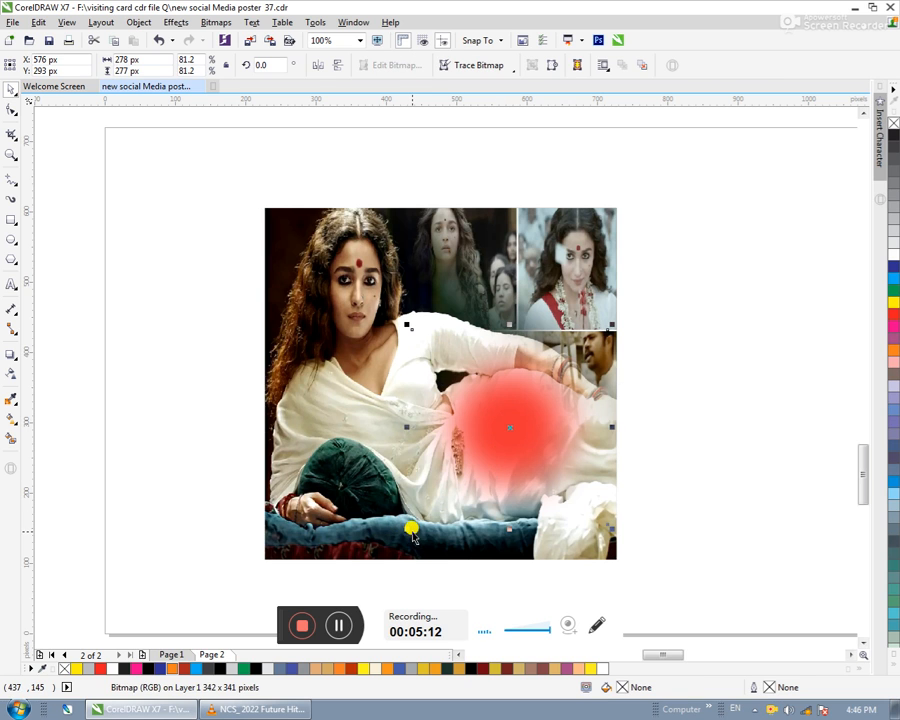
left_click_drag(400, 524, 370, 568)
left_click(719, 421)
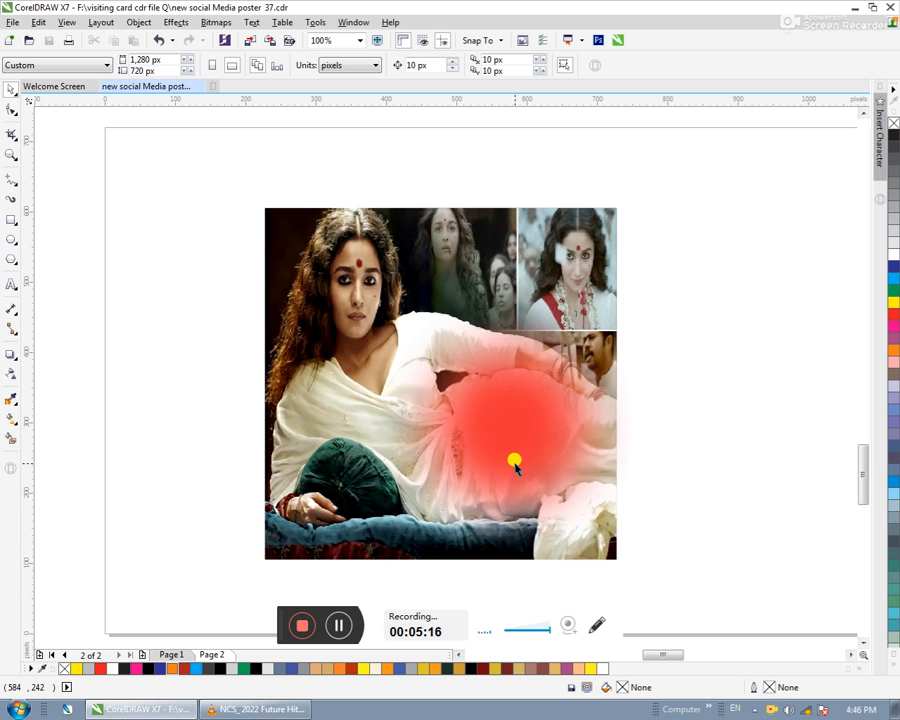
- Place the red Hindi birthday greeting and its dotted divider from the yellow text panel over the poster's red glow
scroll(512, 460, "down", 1)
scroll(428, 434, "down", 2)
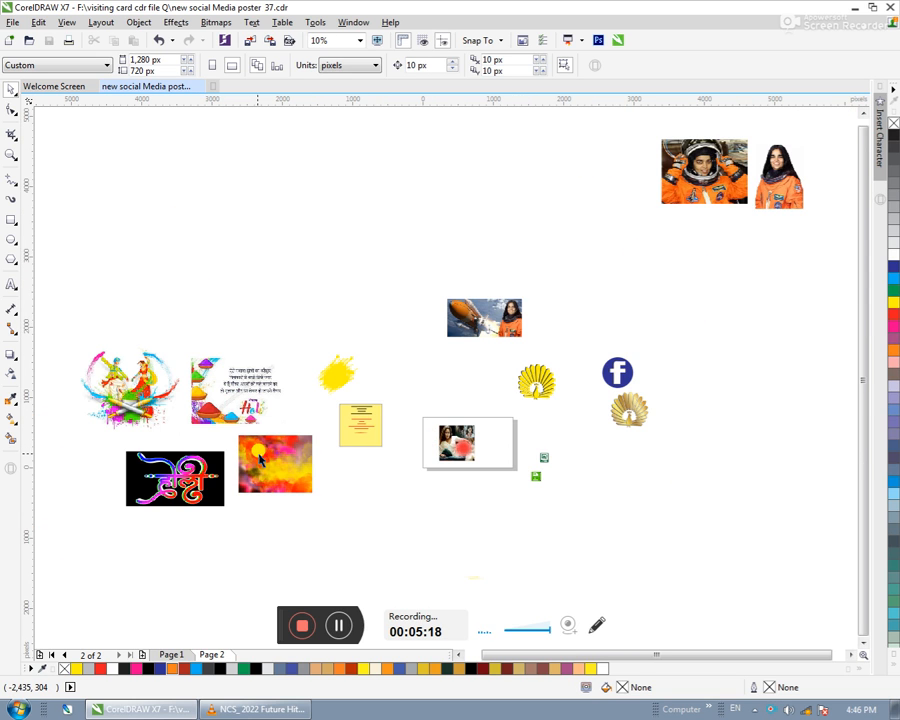
scroll(377, 444, "up", 2)
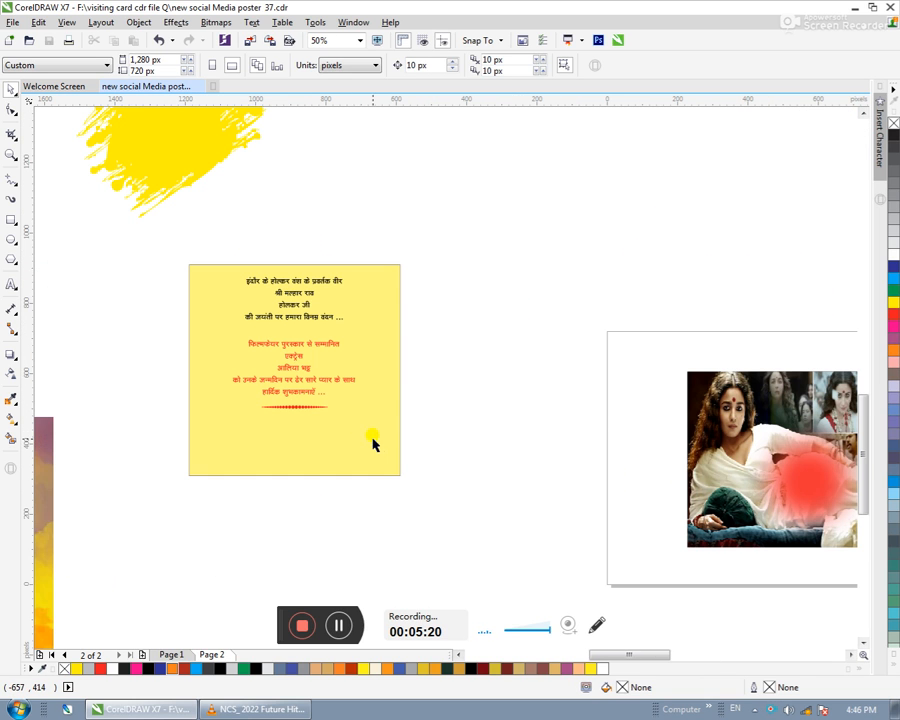
left_click(296, 368)
left_click(300, 368)
left_click_drag(506, 316, 139, 475)
scroll(326, 383, "down", 1)
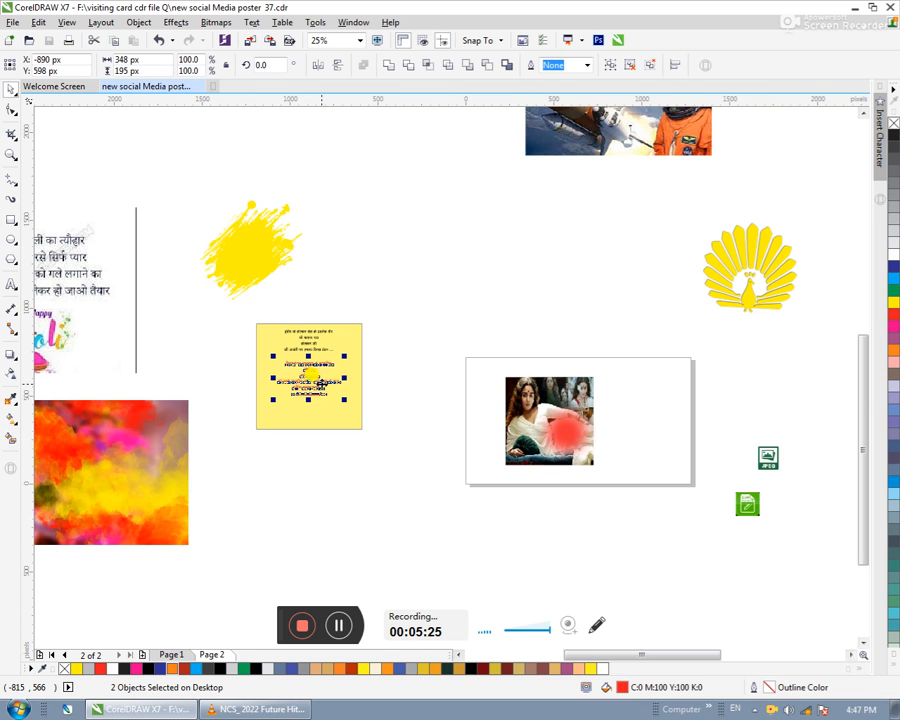
left_click_drag(306, 366, 564, 438)
scroll(564, 438, "up", 2)
scroll(600, 434, "up", 2)
scroll(570, 434, "down", 2)
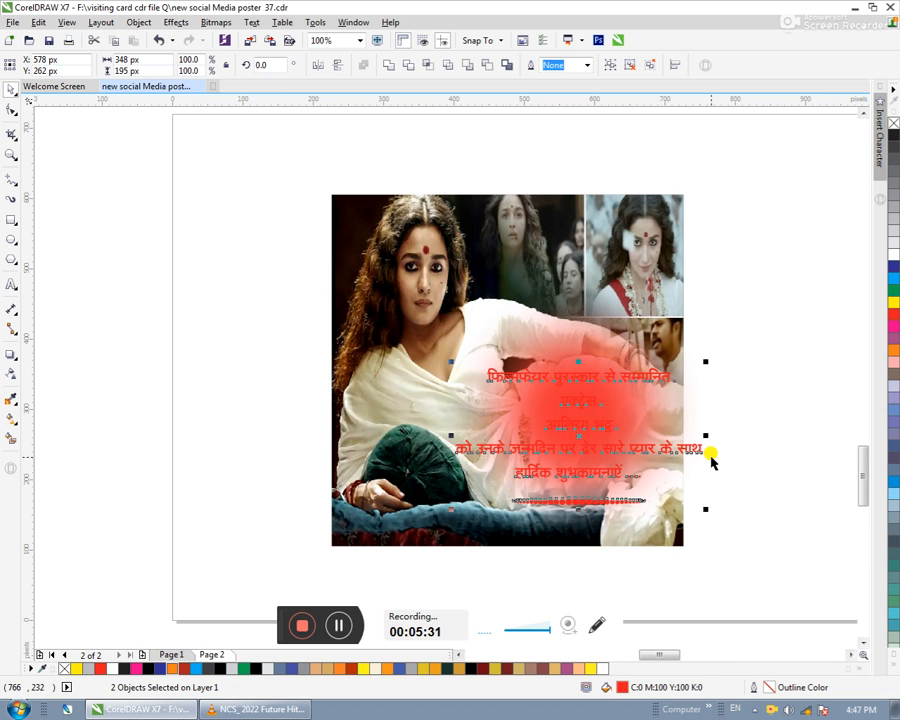
left_click(755, 426)
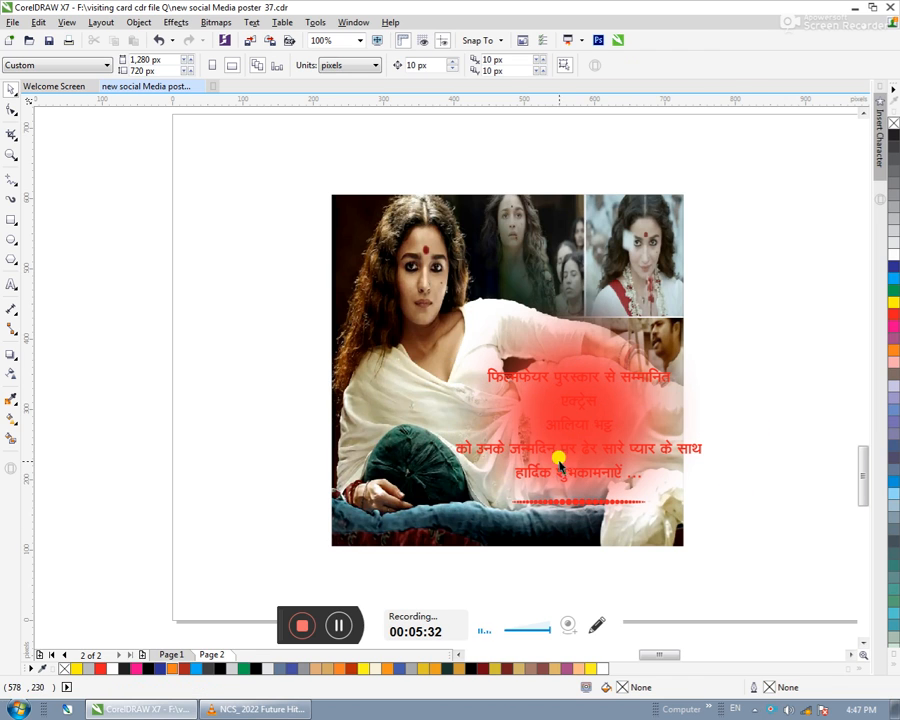
- Recolour the Hindi greeting text on the poster yellow
left_click(485, 447)
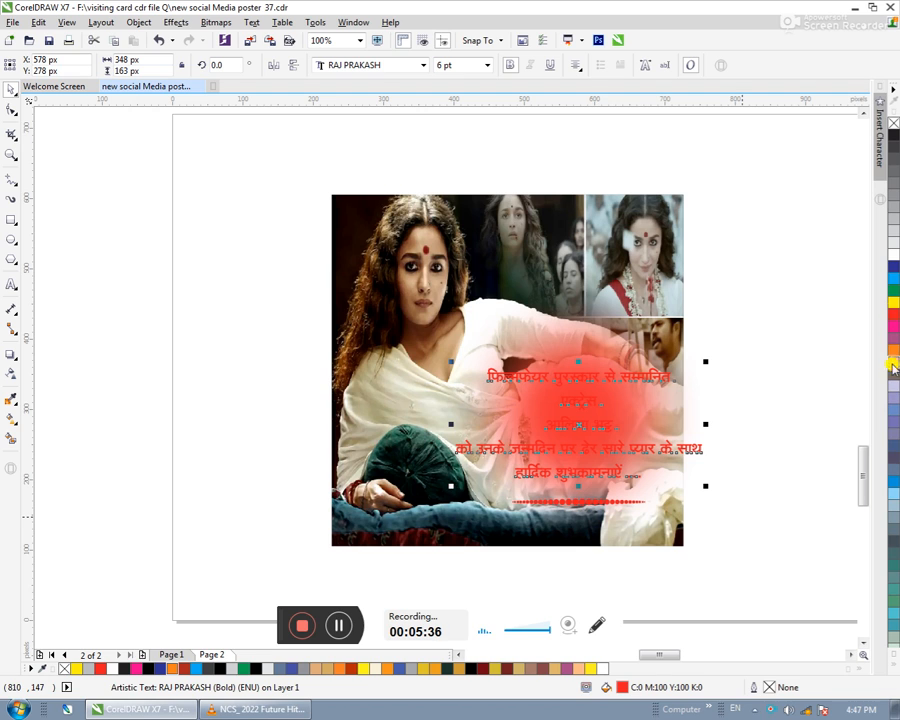
left_click(894, 304)
left_click(772, 422)
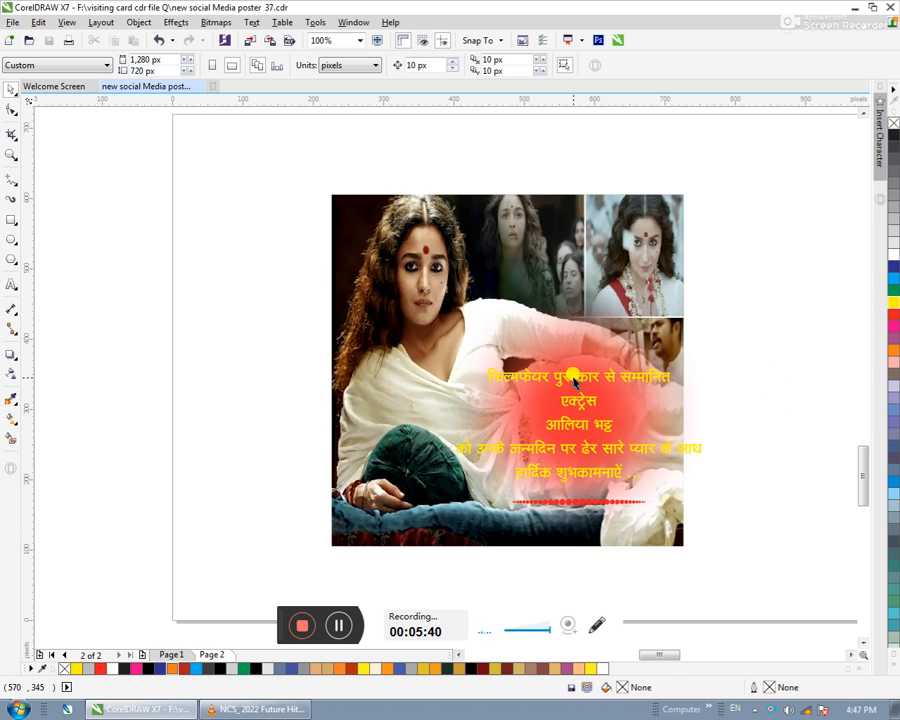
- Break the yellow greeting text apart into separate lines
left_click(574, 383)
left_click(722, 375)
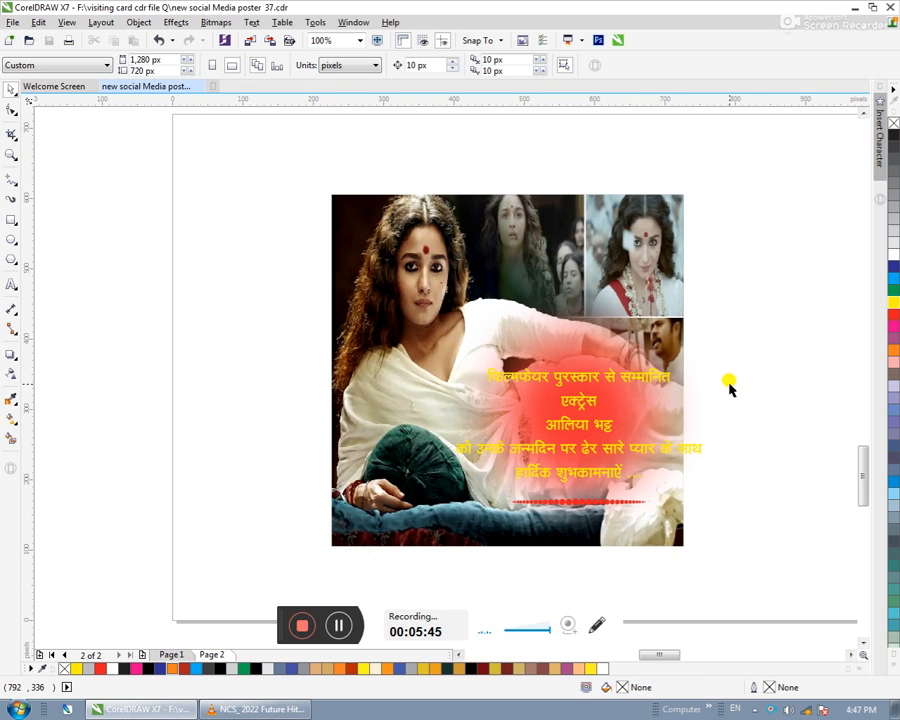
left_click(634, 405)
left_click(789, 337)
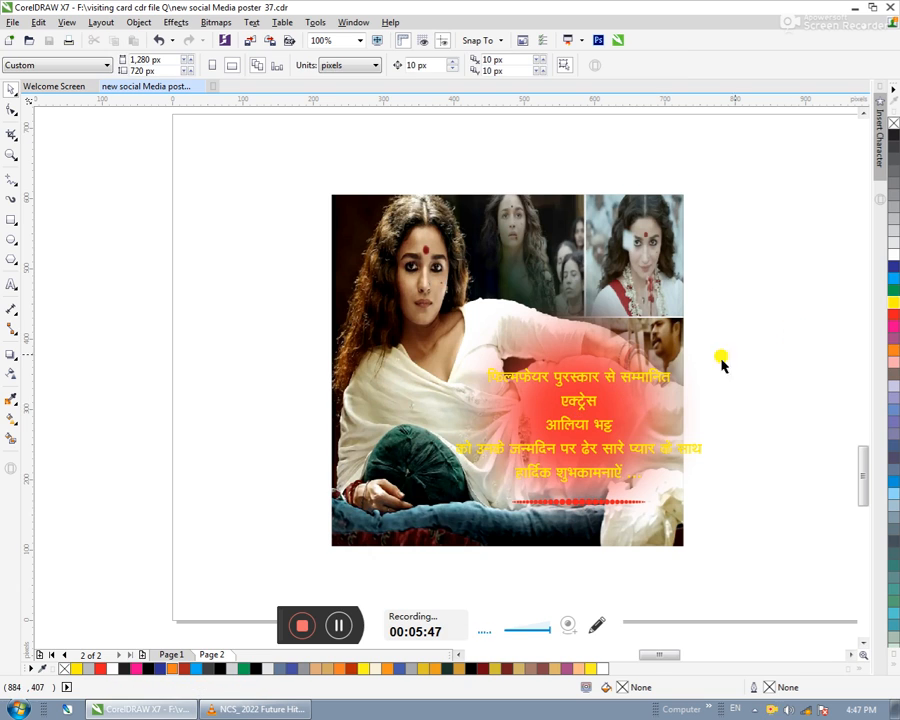
left_click(583, 380)
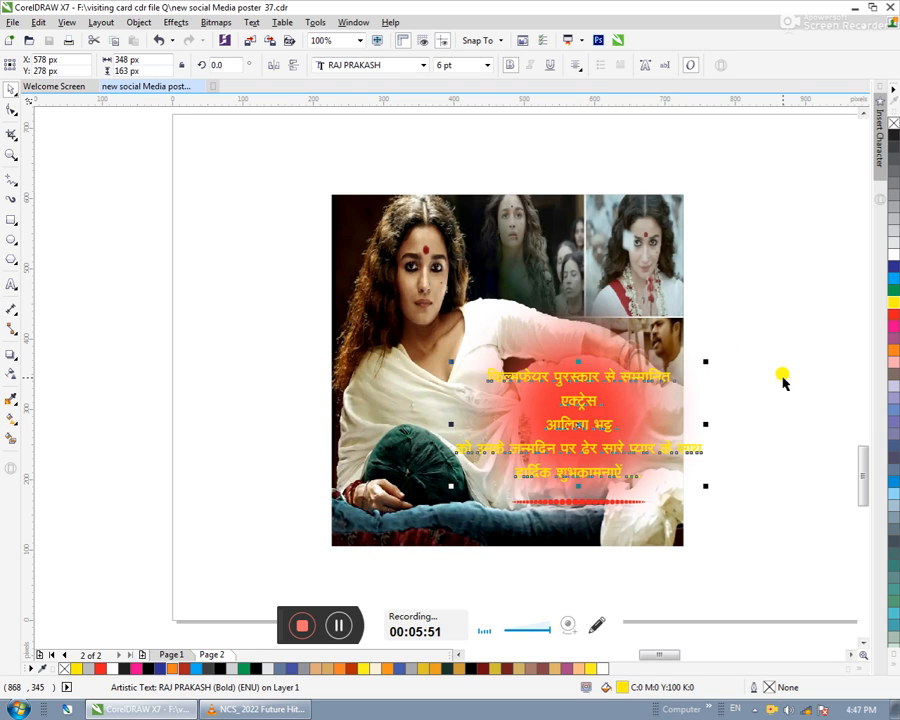
key("Tab")
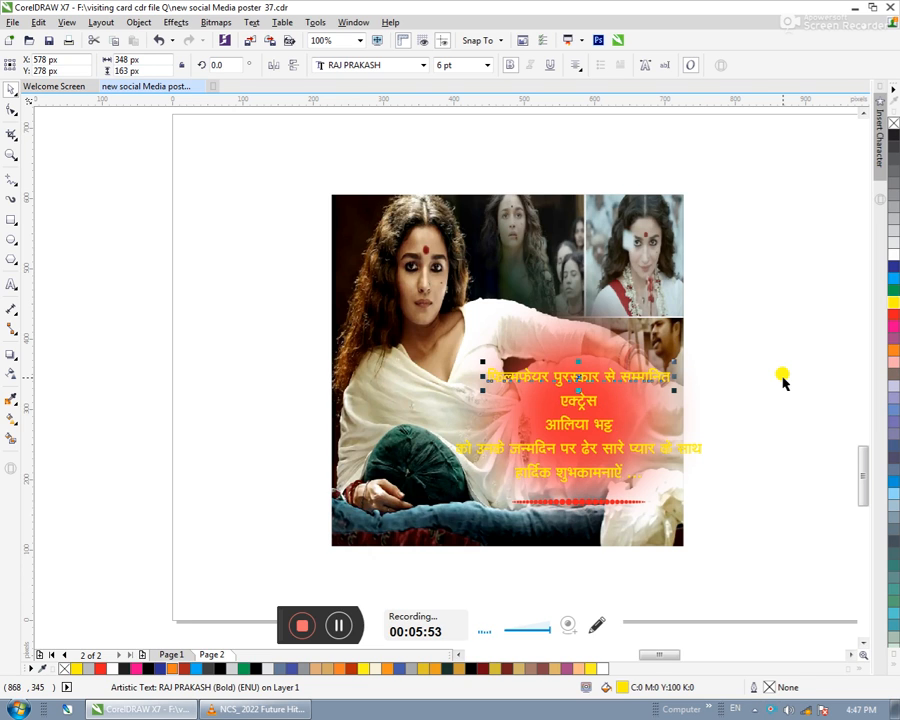
left_click(779, 350)
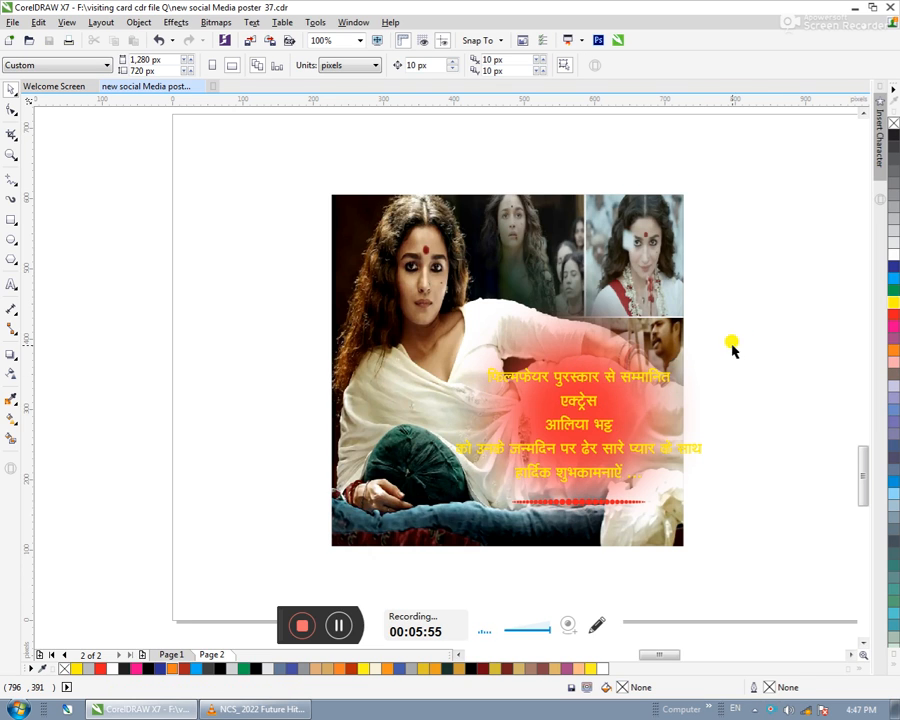
- Move the line "फिल्मफेयर पुरस्कार से सम्मानित" up onto the scene collage and colour it white
left_click(579, 384)
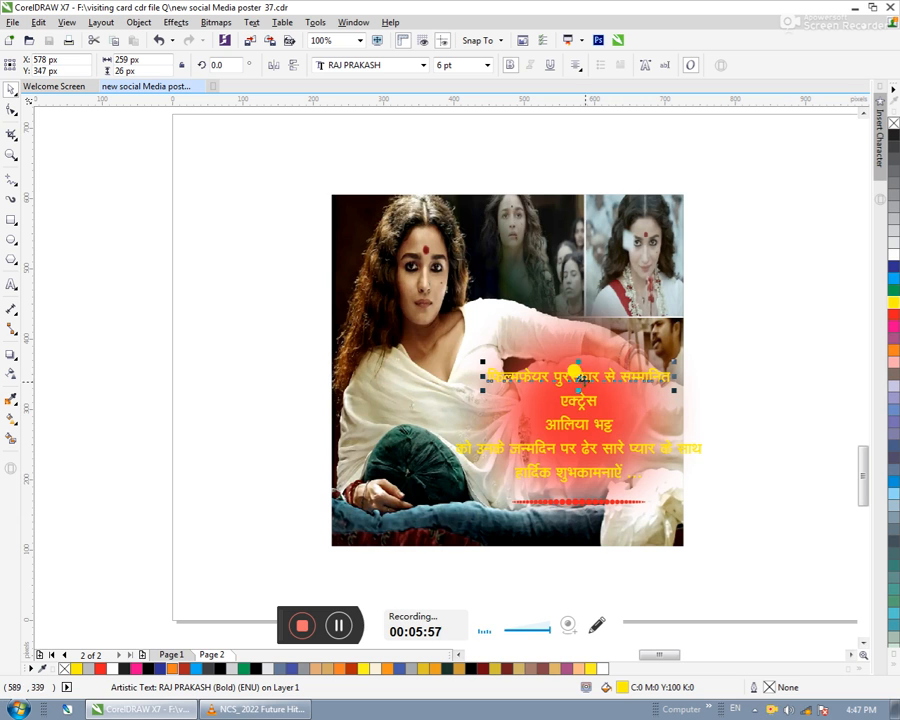
left_click_drag(577, 376, 570, 272)
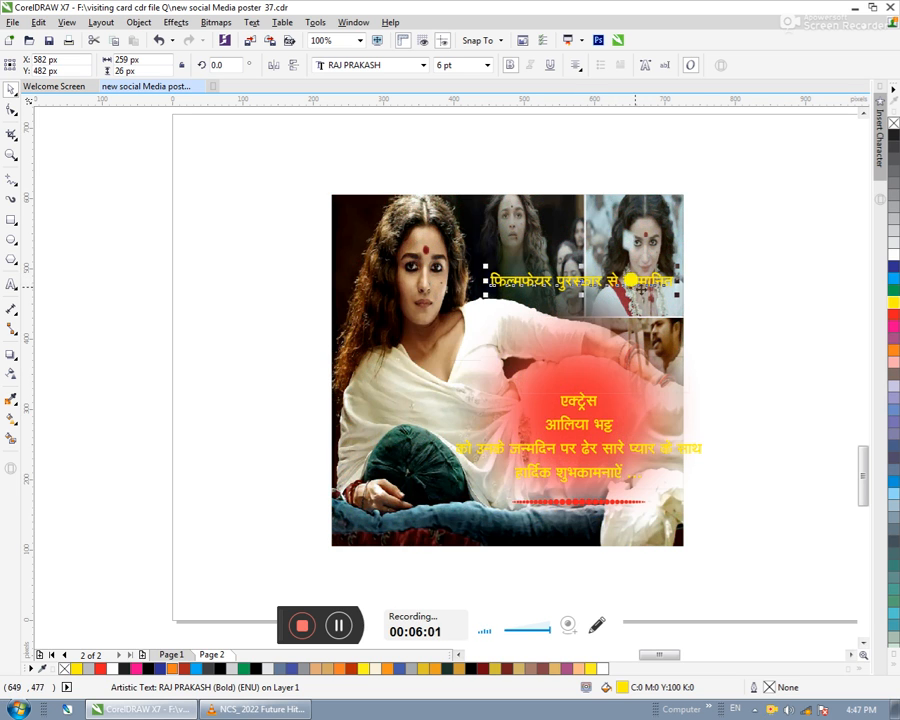
left_click(893, 252)
left_click(790, 272)
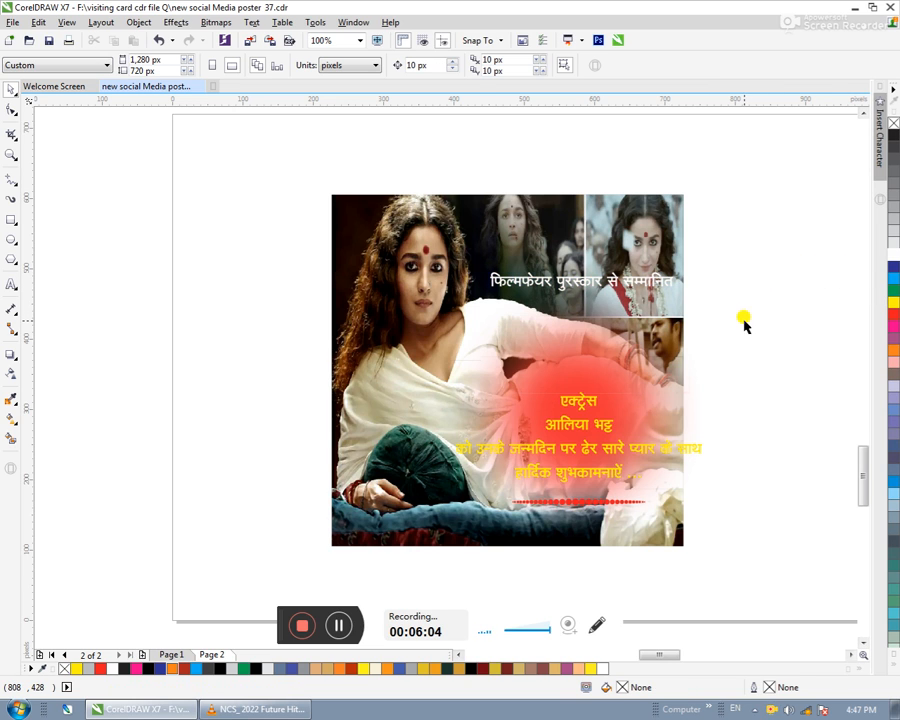
- Move "एक्ट्रेस" up beneath the white award line and place "आलिया भट्ट" below it, enlarged to about 17 pt
left_click(578, 401)
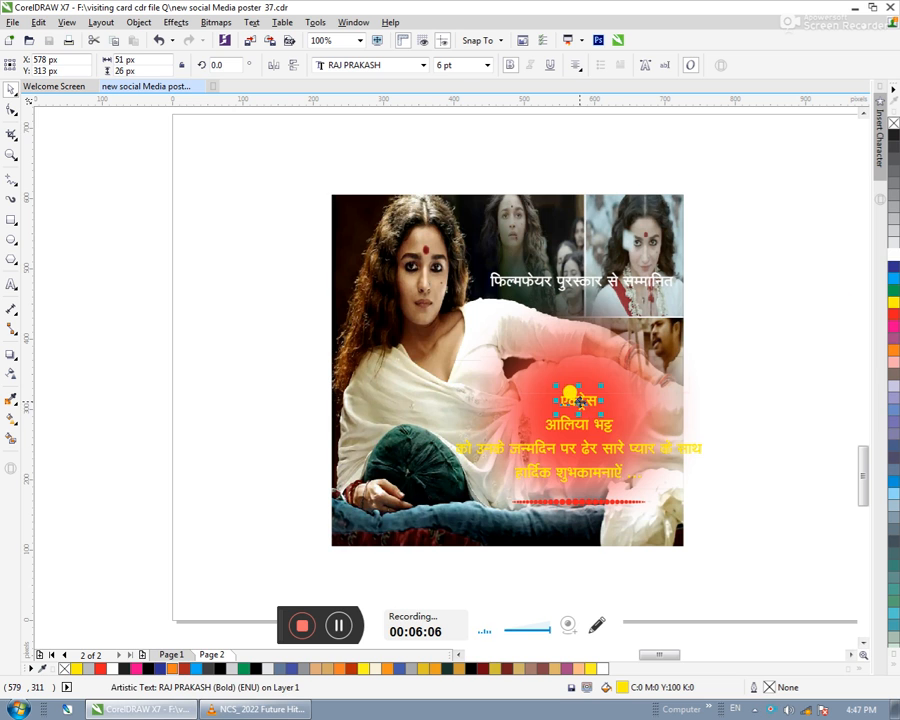
left_click_drag(578, 401, 586, 313)
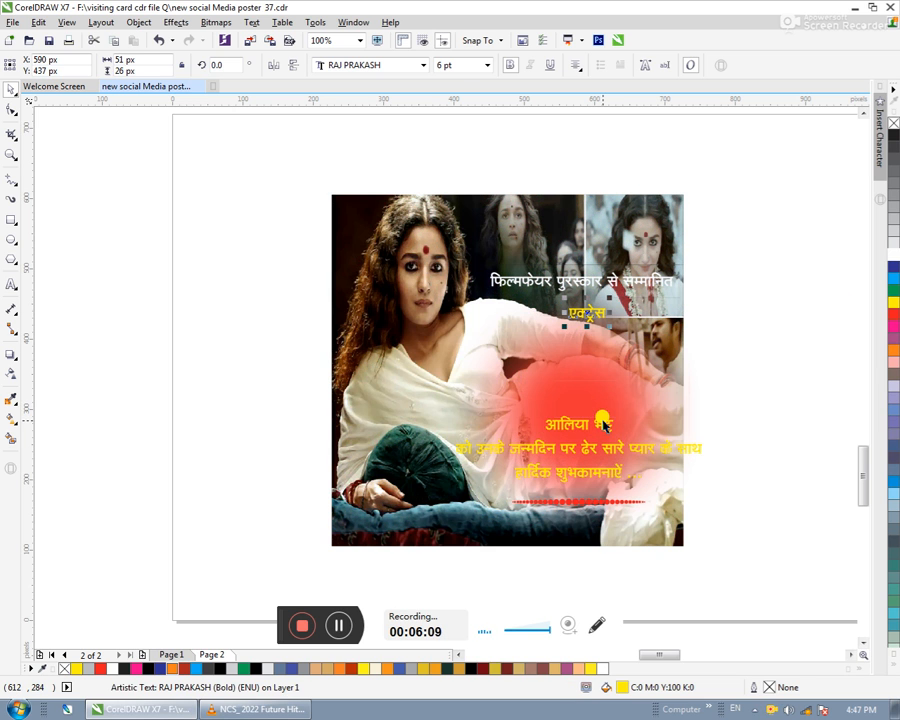
left_click_drag(604, 424, 673, 404)
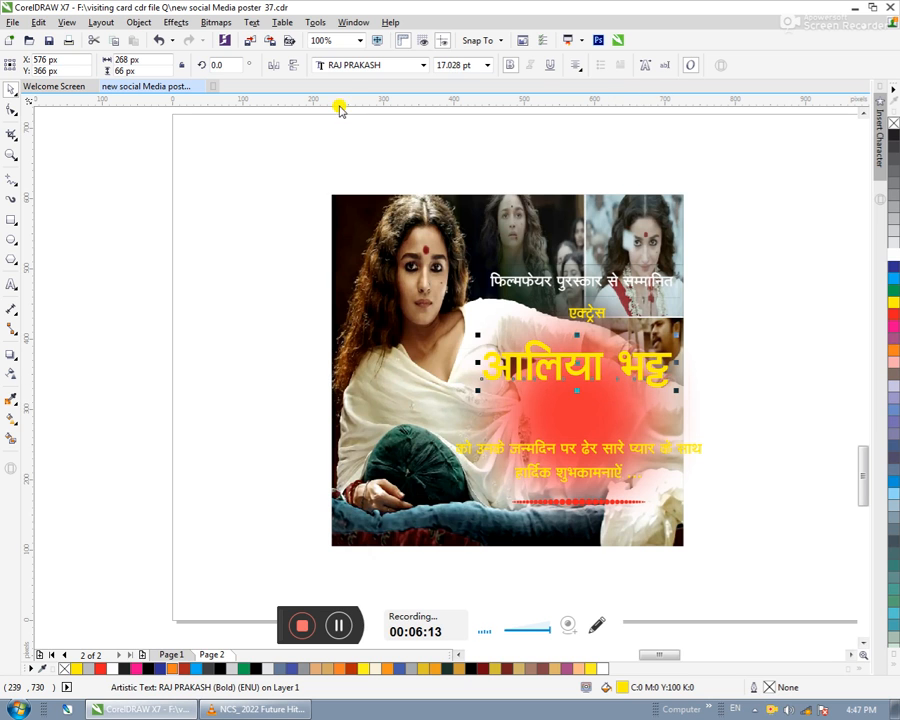
- Set the "आलिया भट्ट" line in the RAJ PRABHAT font and colour it cyan
left_click(357, 65)
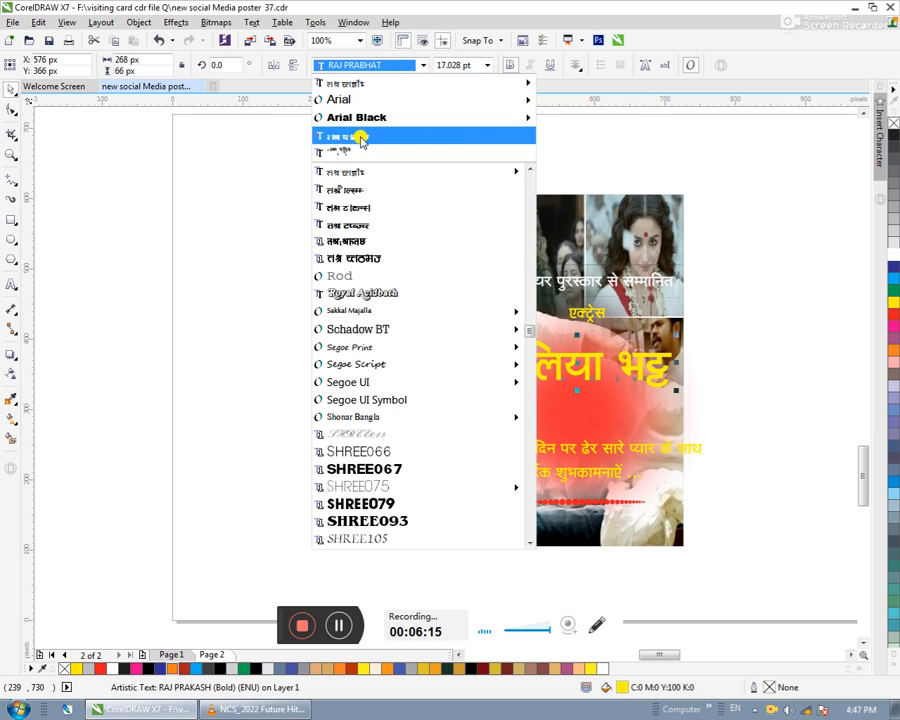
left_click(361, 137)
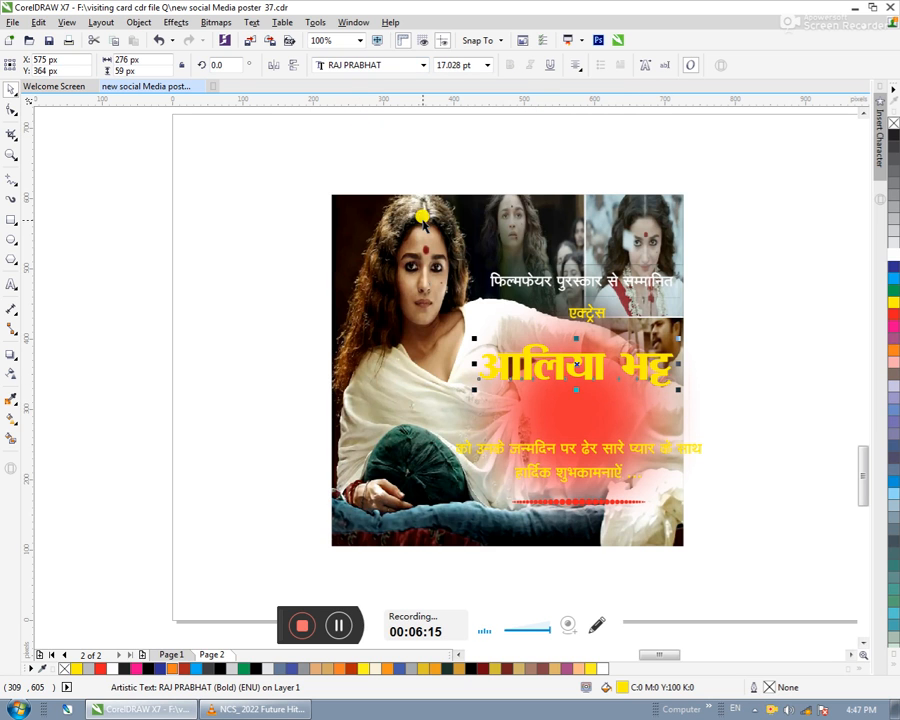
left_click(890, 259)
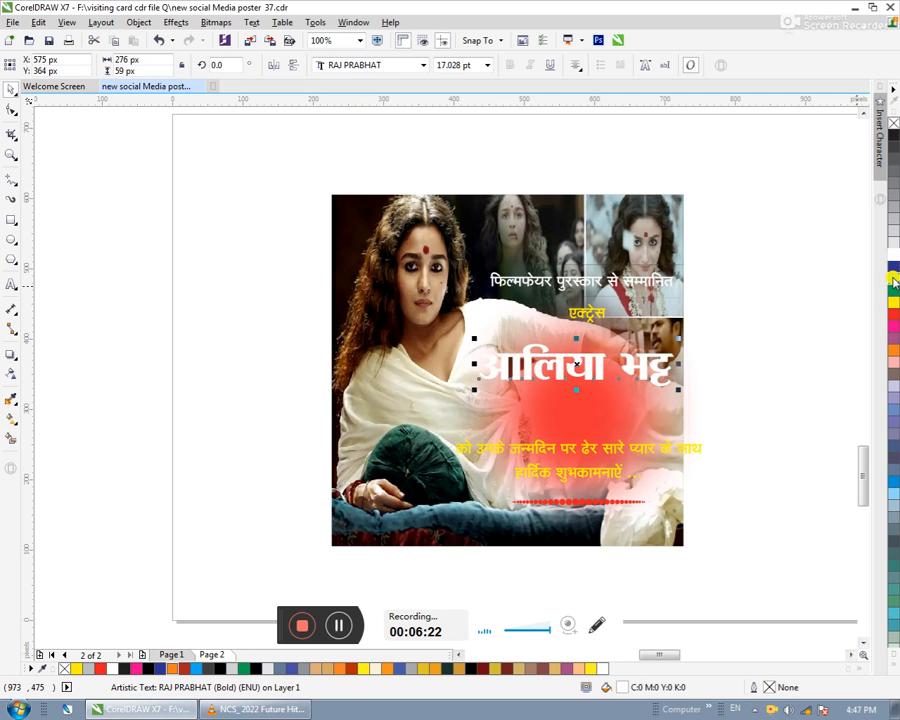
left_click(894, 283)
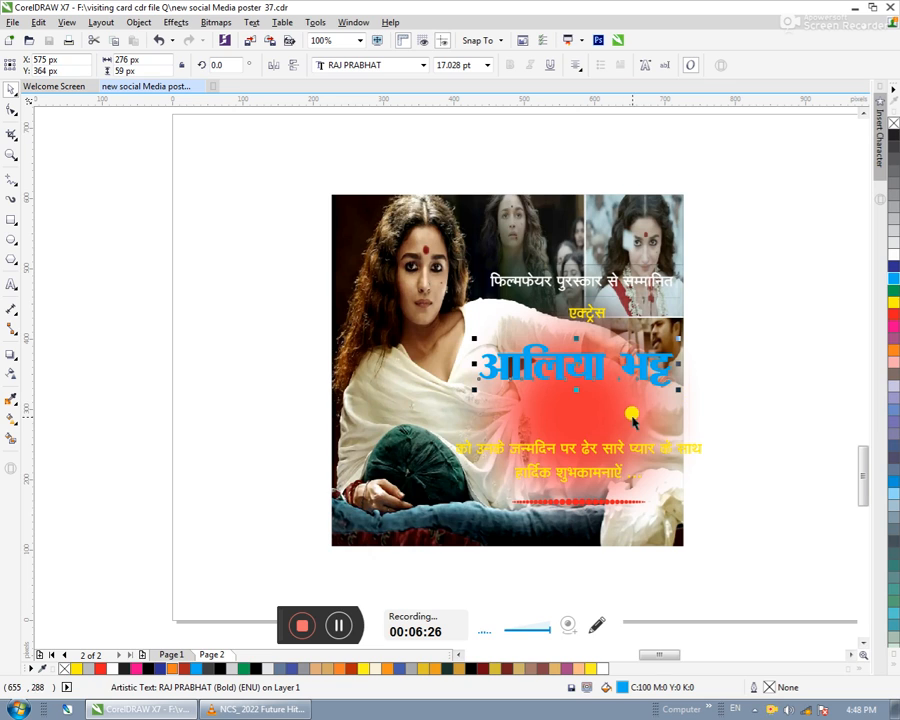
- Move the two remaining yellow greeting lines and the dotted divider up closer beneath "आलिया भट्ट"
left_click(552, 439)
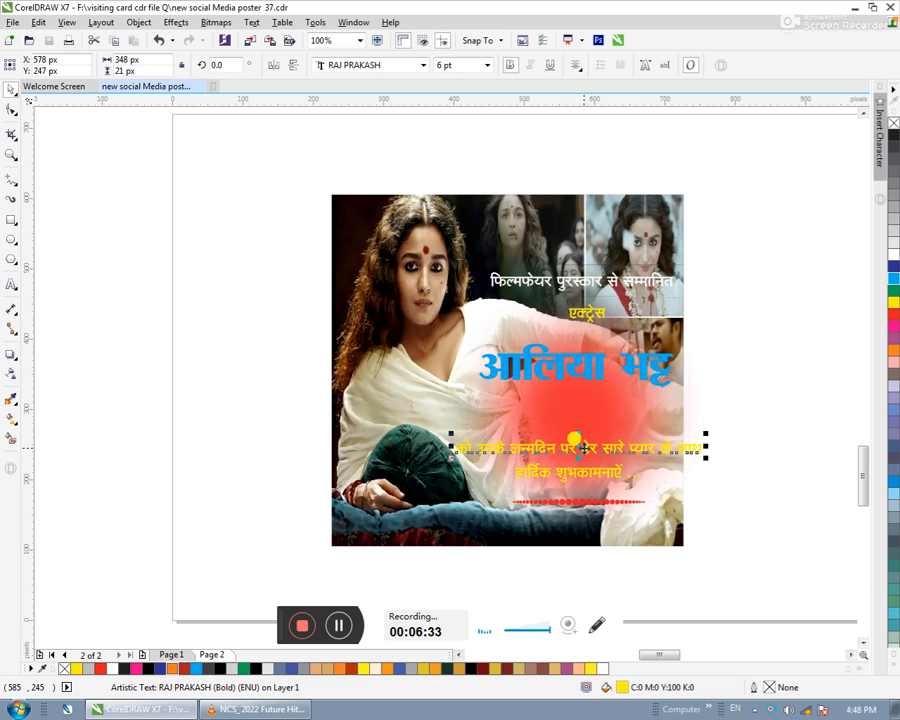
left_click_drag(582, 450, 554, 411)
left_click_drag(757, 452, 432, 563)
left_click_drag(579, 478, 553, 447)
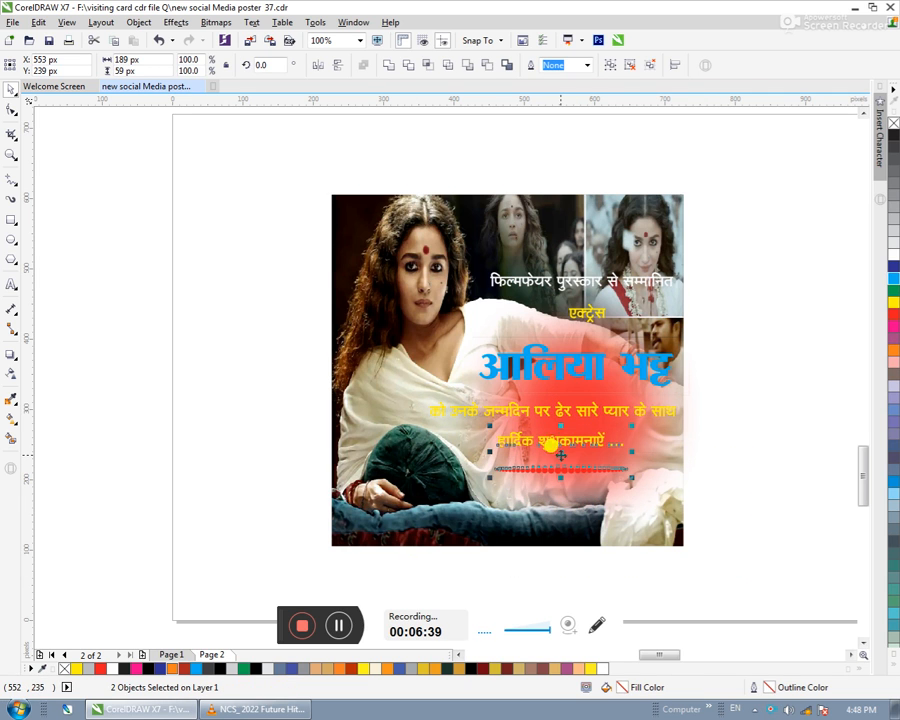
left_click(721, 406)
- Duplicate the blurred red glow and enlarge one copy to about 497 px wide
left_click(607, 386)
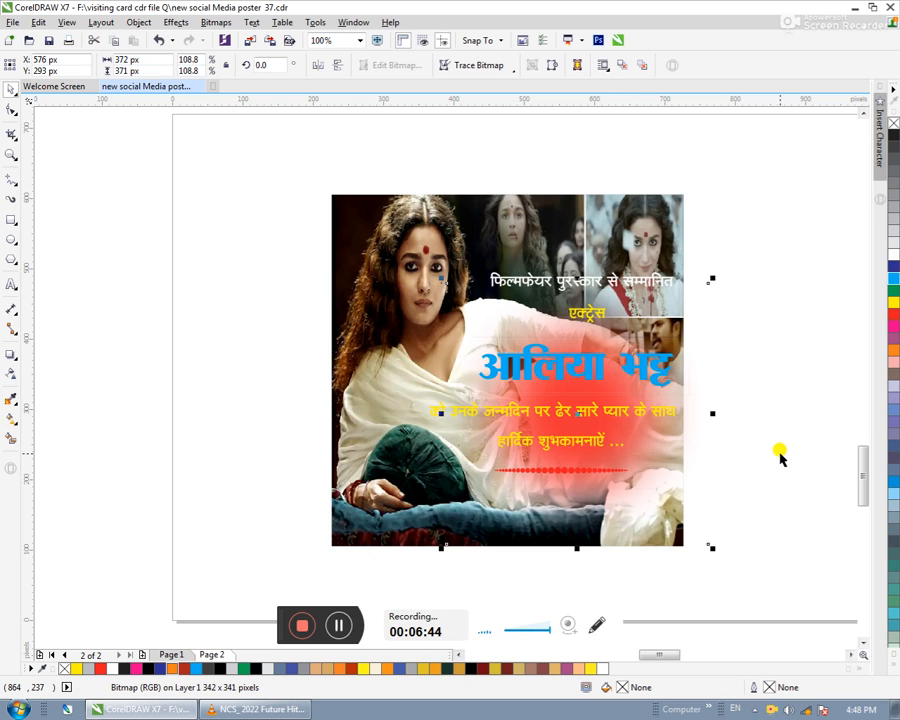
key("KP_Add")
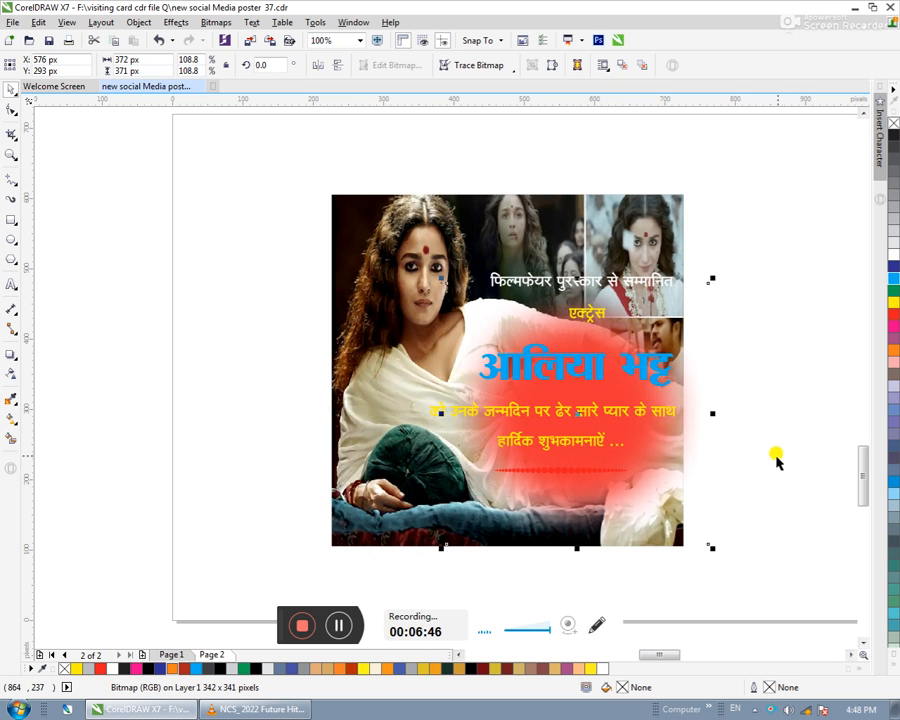
left_click_drag(437, 278, 396, 232)
- Nudge the enlarged red glow about 70 px down so it spreads over the poster's lower right corner
key("Left")
key("Left")
key("Left")
key("Left")
key("Left")
key("Left")
key("Left")
key("Left")
key("Down")
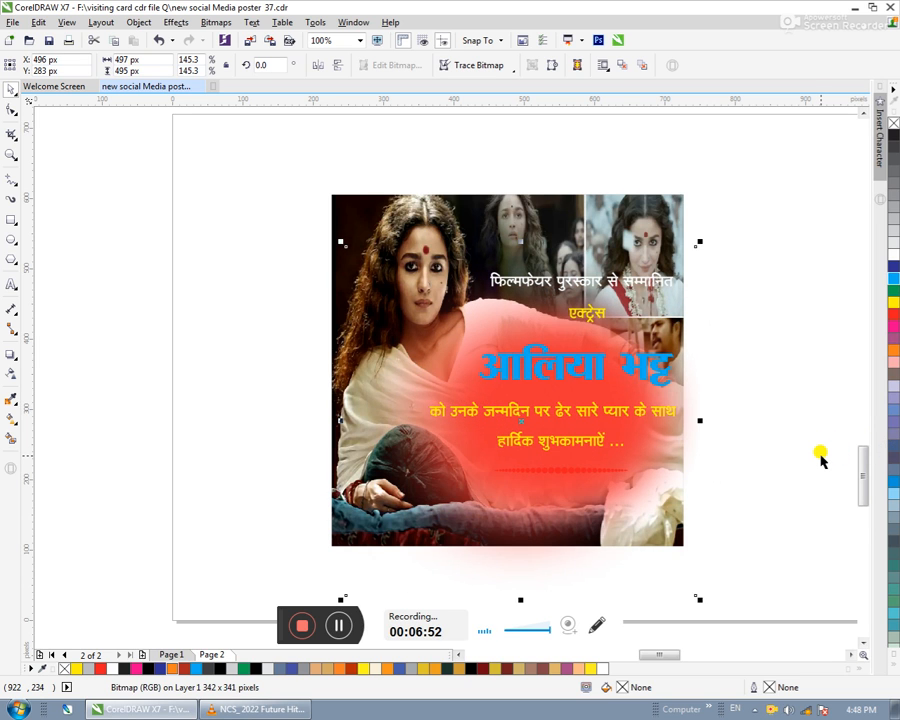
key("Right")
key("Down")
key("Down")
key("Down")
key("Down")
key("Down")
key("Down")
key("Right")
key("Right")
key("Right")
key("Right")
key("Right")
key("Right")
key("Right")
key("Right")
key("Left")
left_click(789, 258)
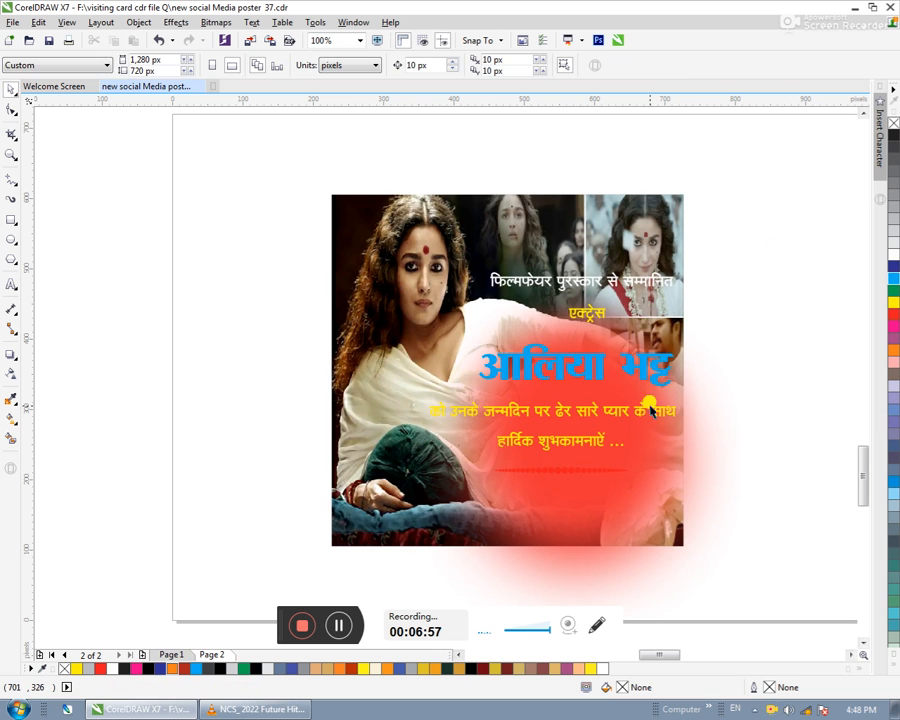
- Move the two lower greeting lines and the dotted divider together about 68 px down, towards the poster's lower edge
left_click_drag(715, 378, 420, 485)
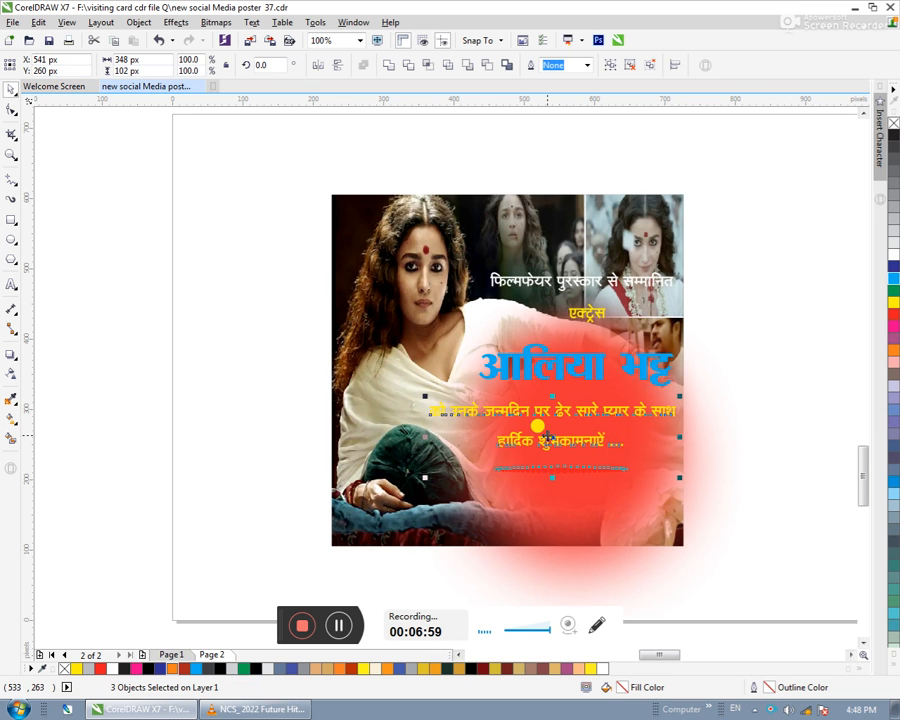
left_click_drag(541, 437, 540, 485)
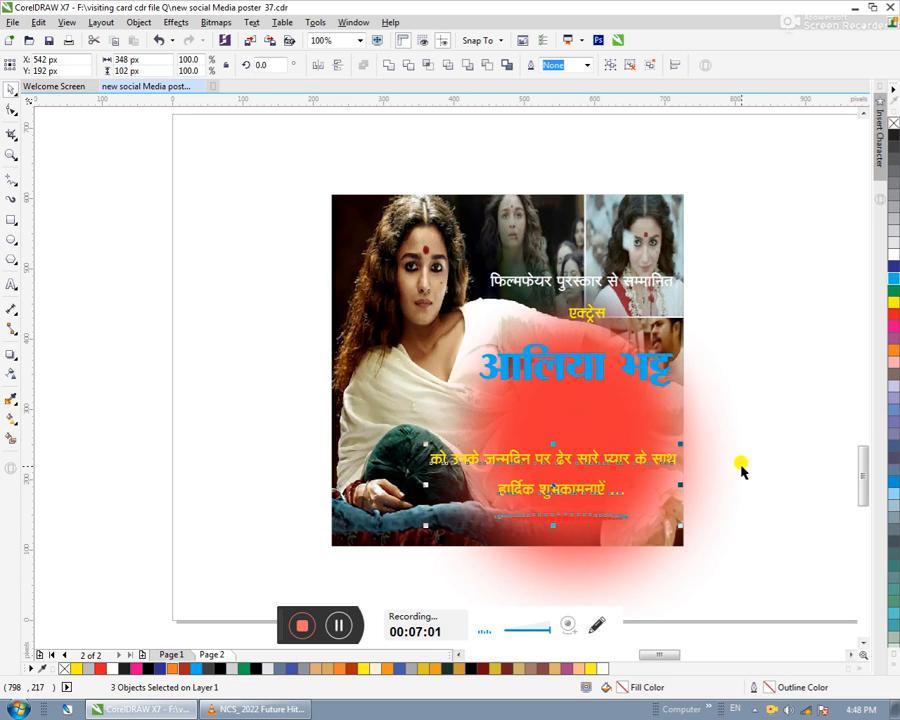
left_click(775, 465)
- Recolour the dotted divider and the two greeting lines above it white
left_click(589, 518)
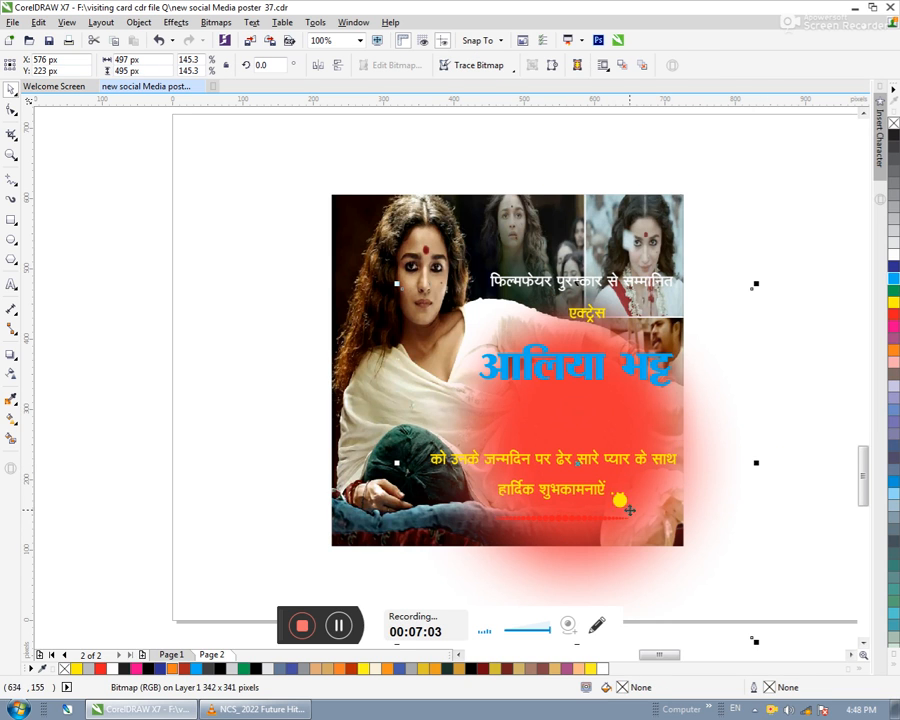
left_click_drag(795, 490, 392, 603)
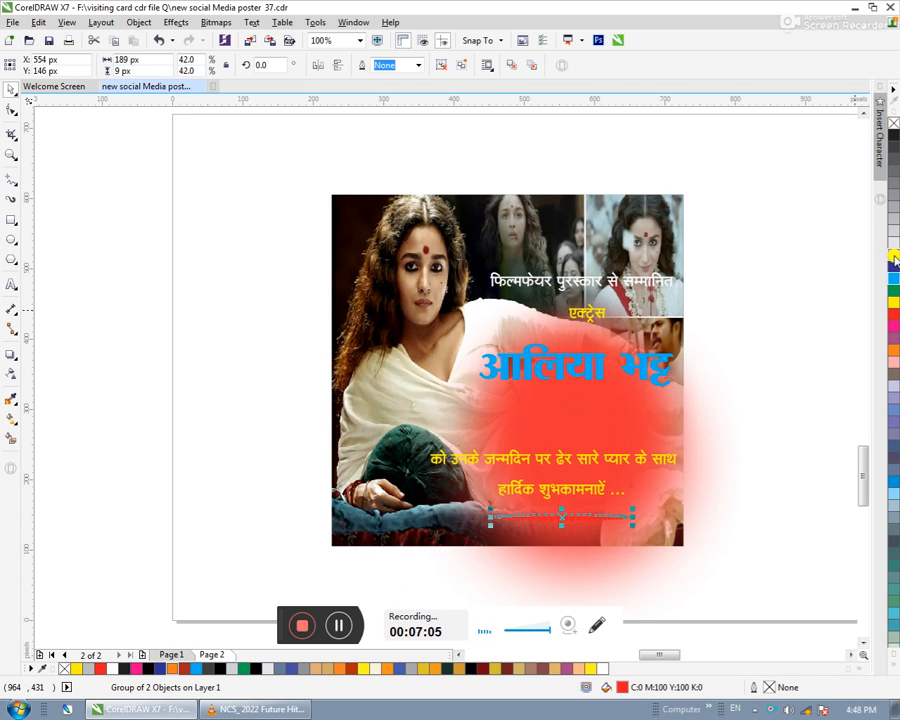
key("Escape")
left_click(558, 490)
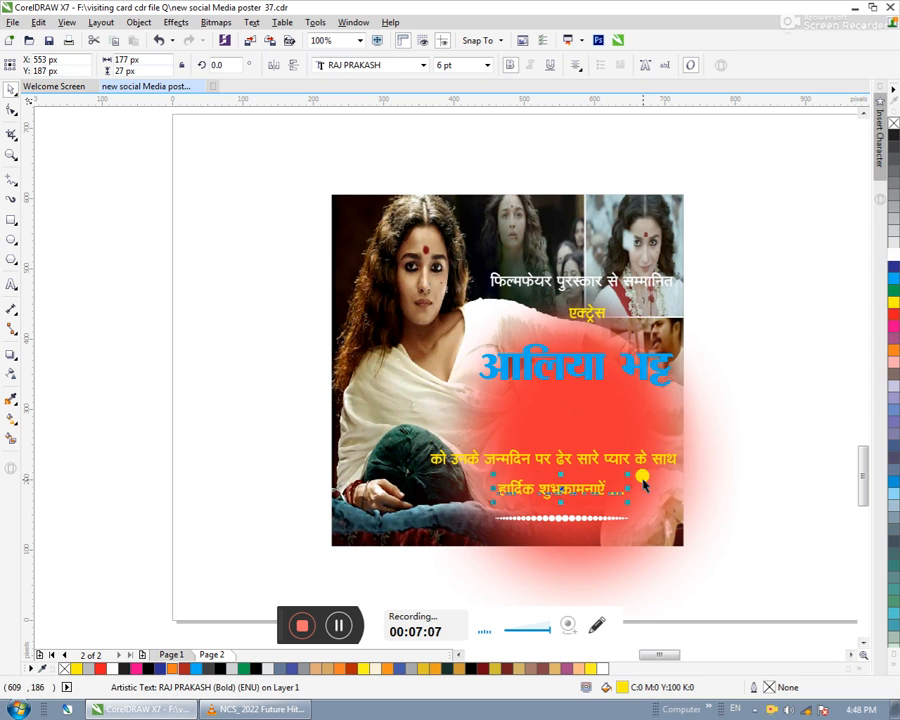
left_click(893, 255)
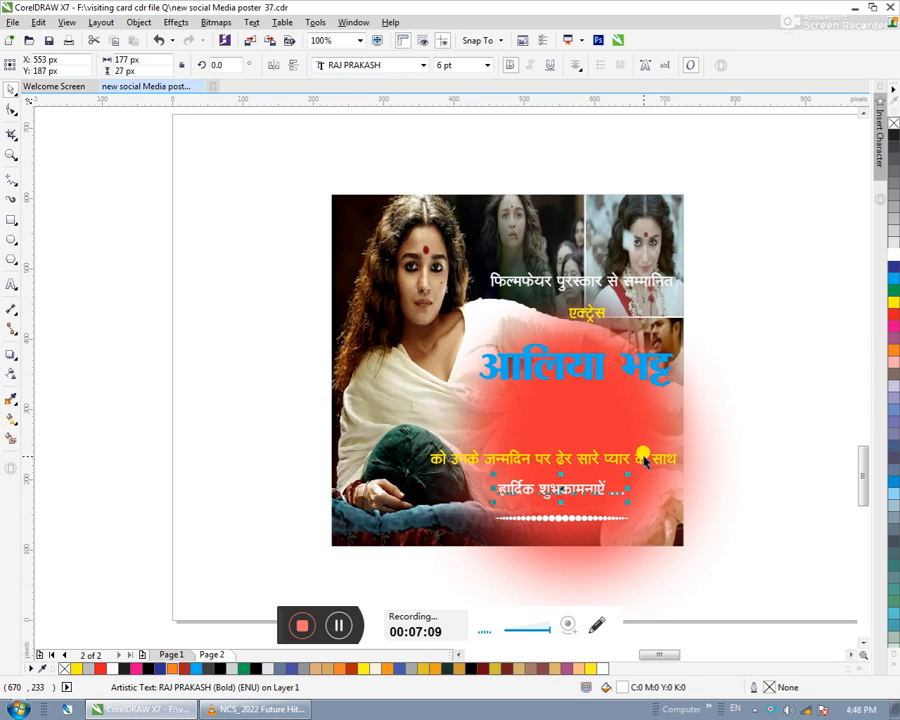
left_click(640, 452)
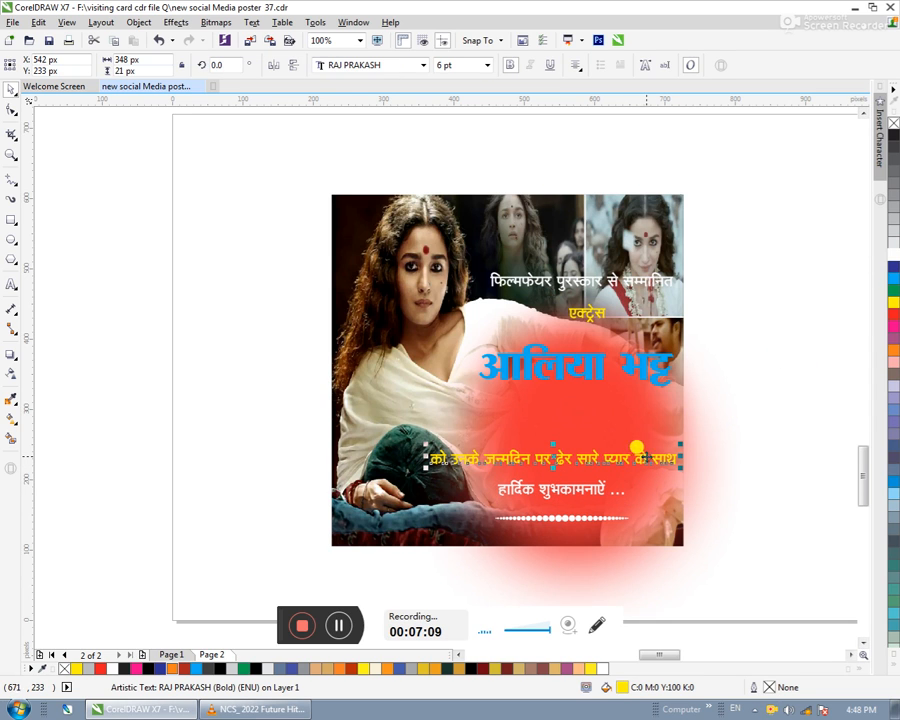
left_click(893, 253)
left_click(717, 346)
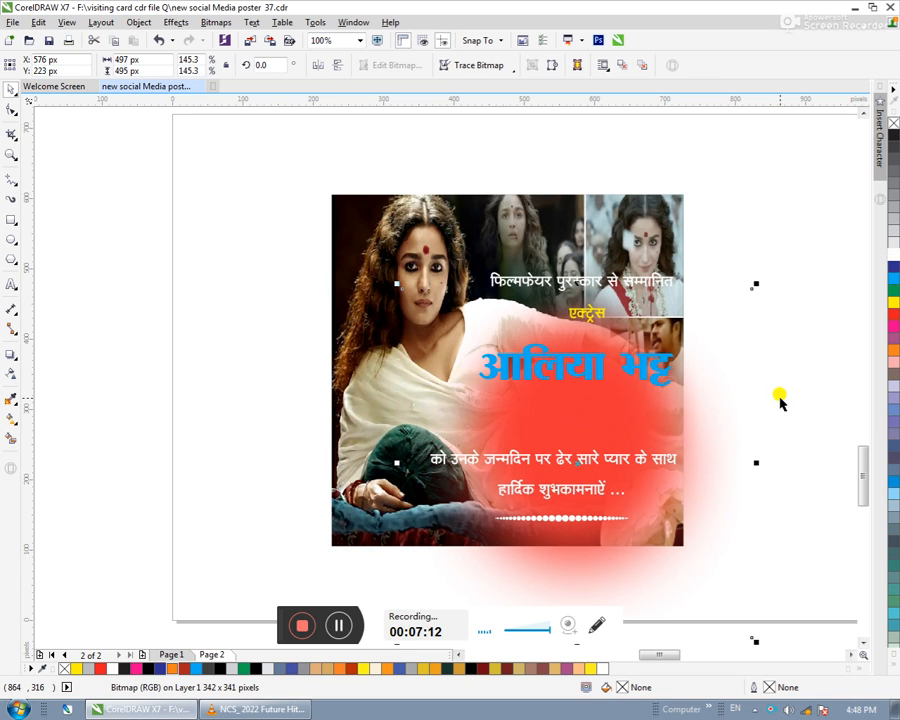
left_click(757, 426)
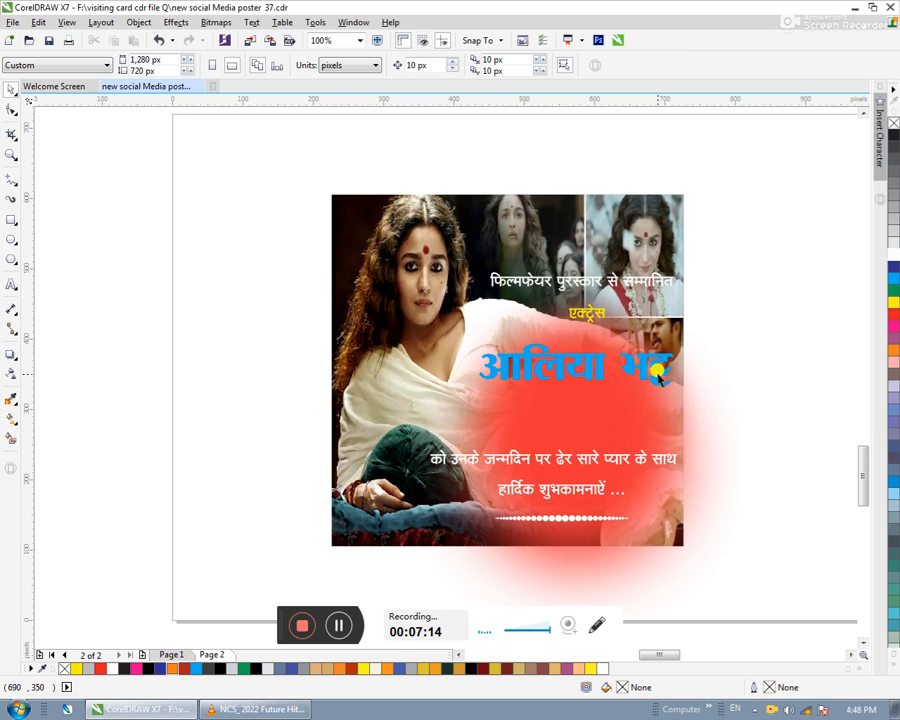
- Recolour "आलिया भट्ट" yellow and move it down onto the red glow, just above the white greeting lines
left_click(633, 368)
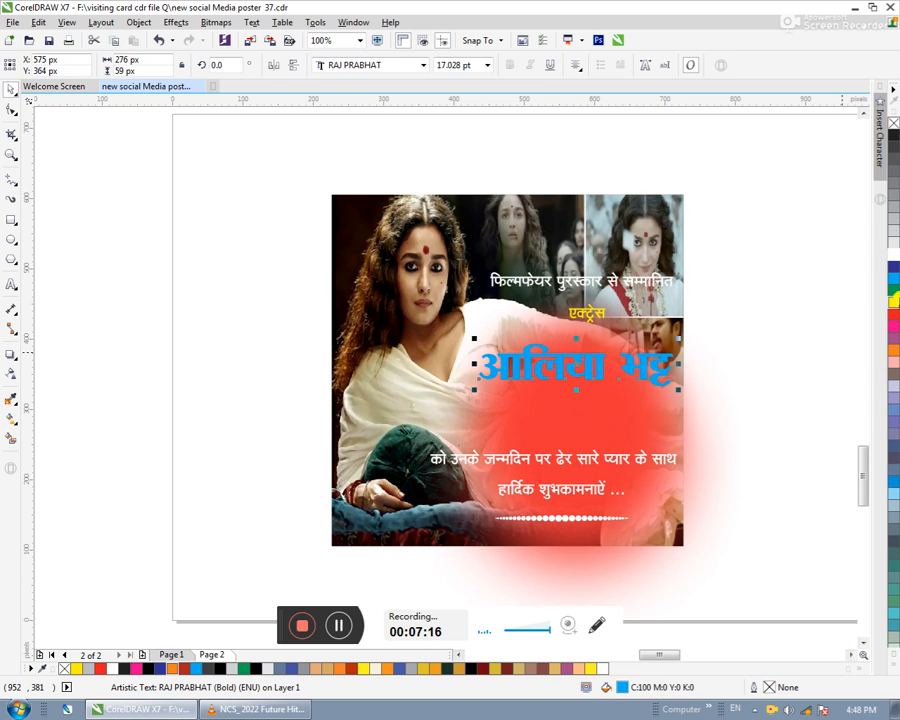
left_click(894, 306)
left_click(790, 364)
left_click_drag(586, 376, 572, 417)
key("Right")
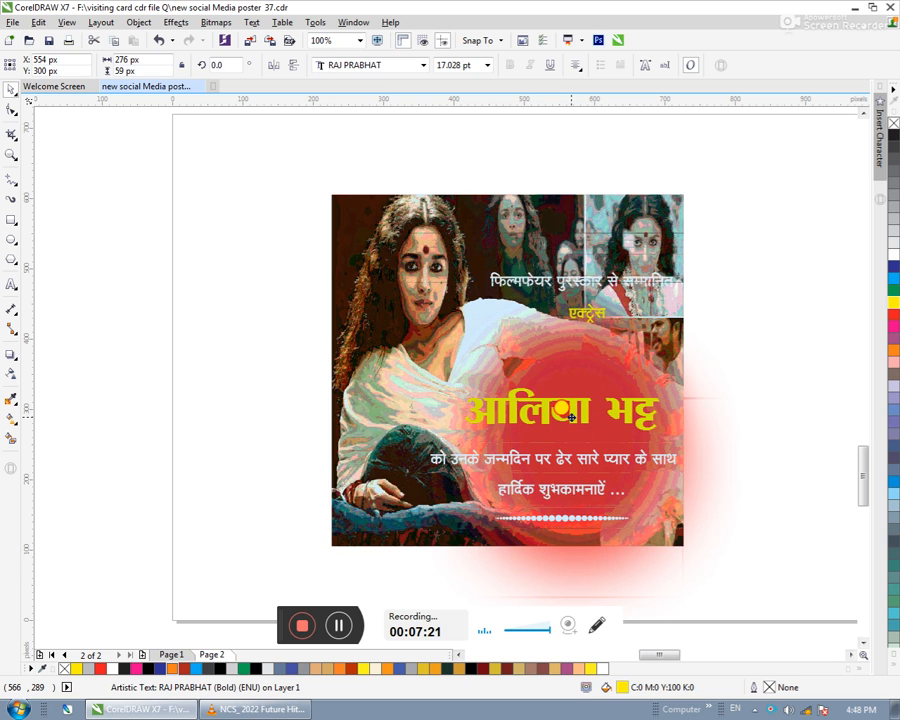
left_click(747, 341)
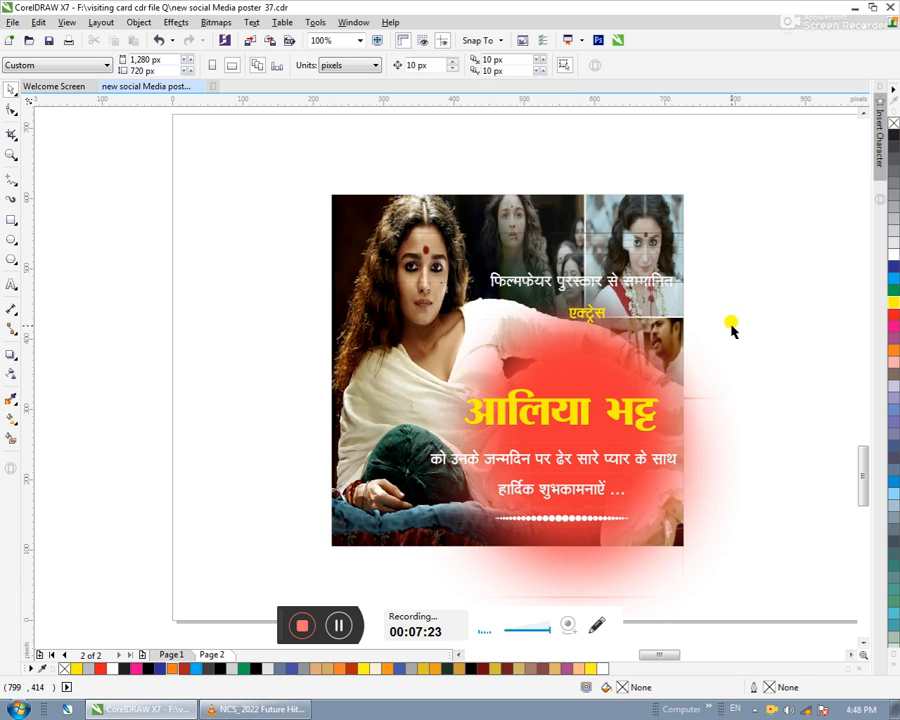
- Move the award line and "एक्ट्रेस" down just above the name, and align all text lines and the divider on one vertical centre line
left_click_drag(759, 260, 445, 390)
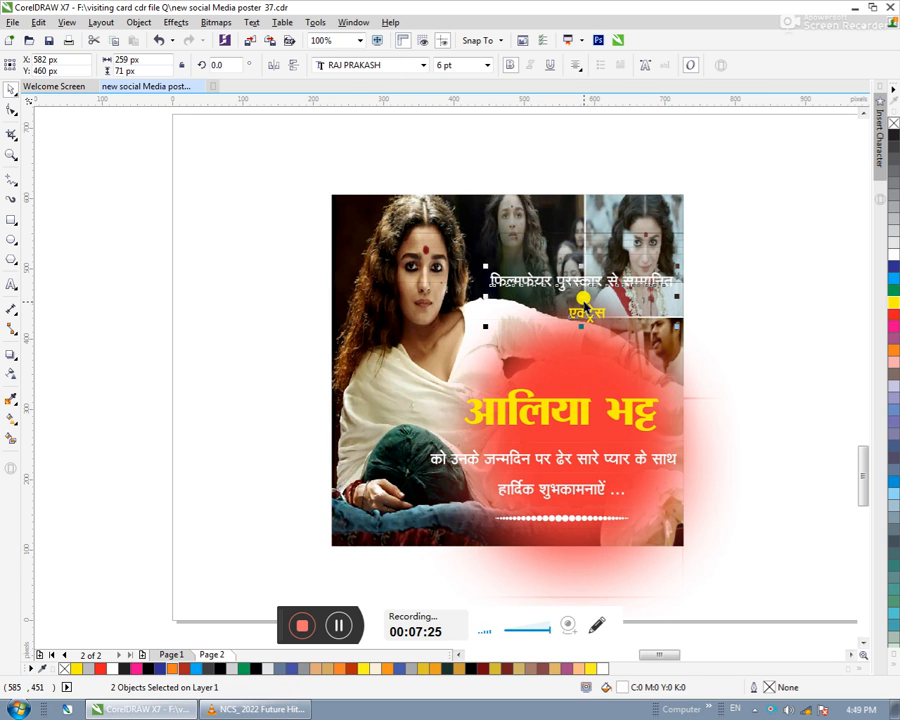
left_click_drag(573, 290, 567, 361)
left_click_drag(807, 290, 318, 594)
key("Right")
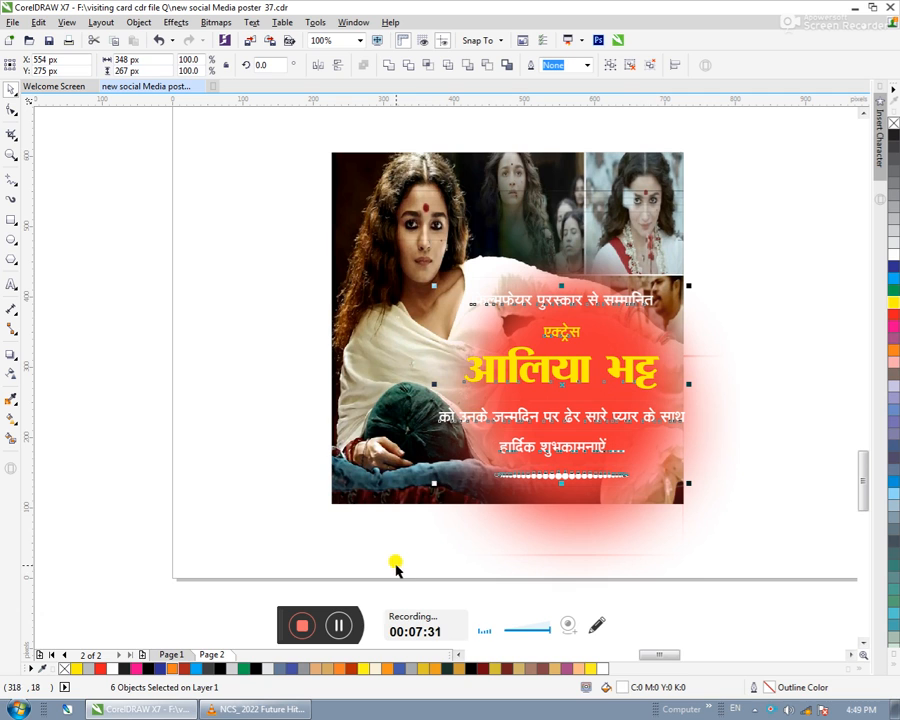
left_click(760, 362)
left_click_drag(836, 253, 384, 550)
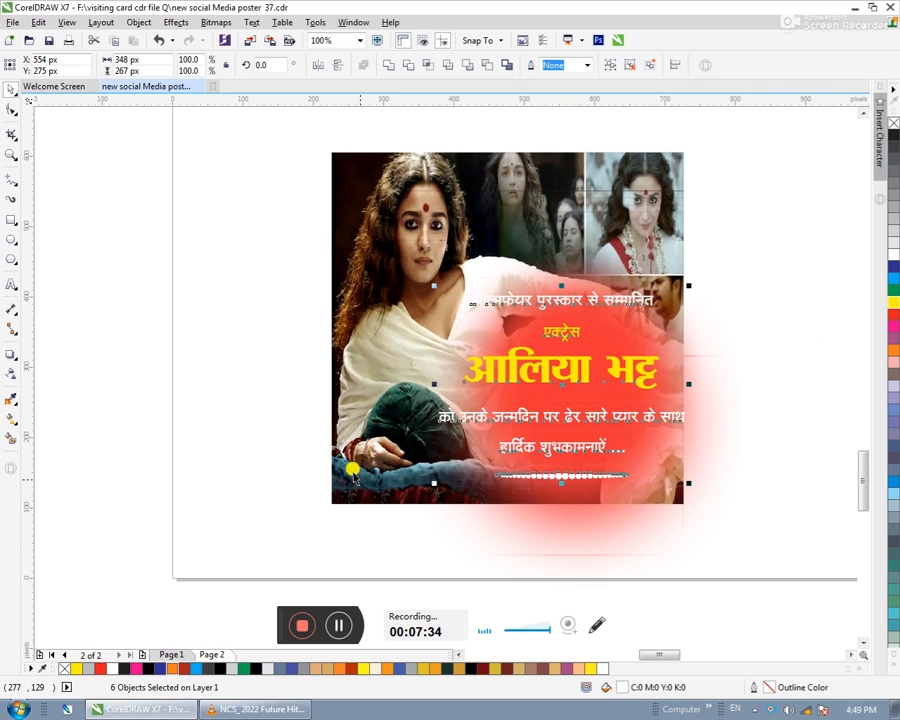
left_click(202, 392)
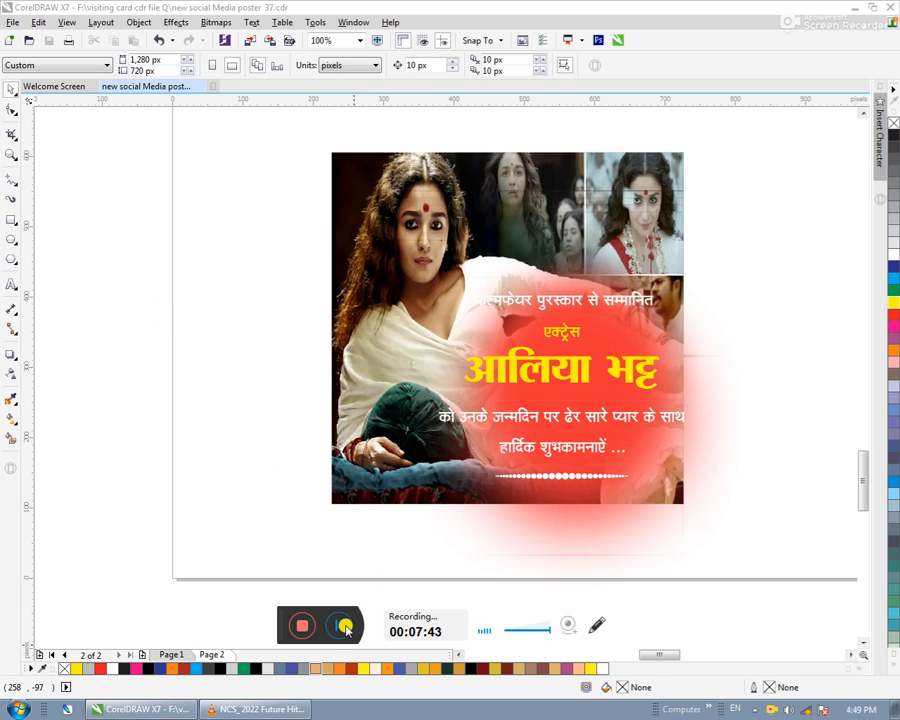
- Draw a square about 86 px wide in the blank area beside the poster and give it a black hairline outline
left_click(12, 222)
left_click_drag(208, 208, 275, 278)
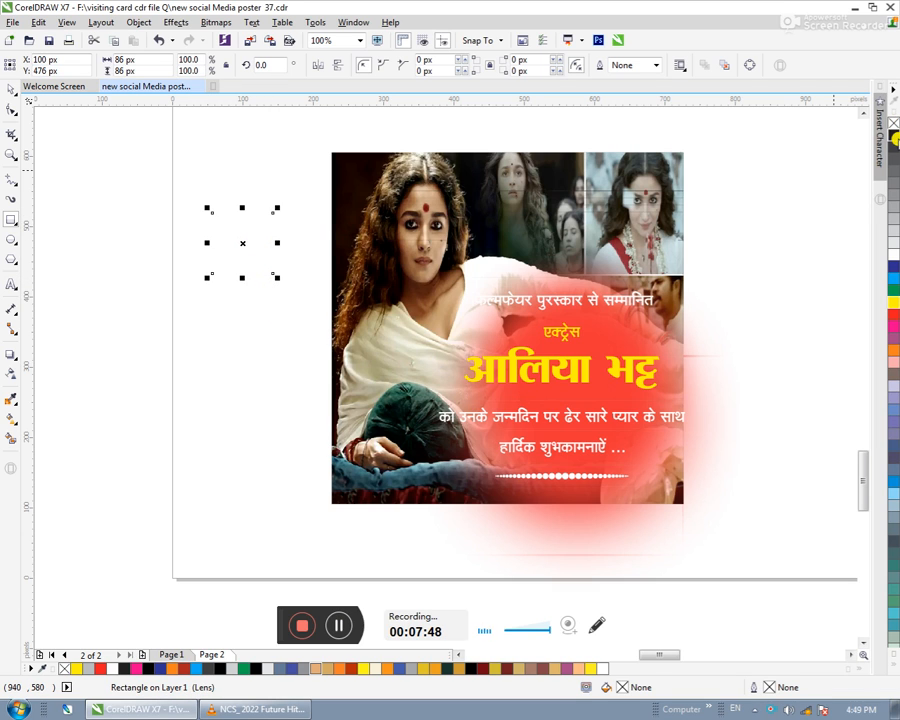
right_click(893, 134)
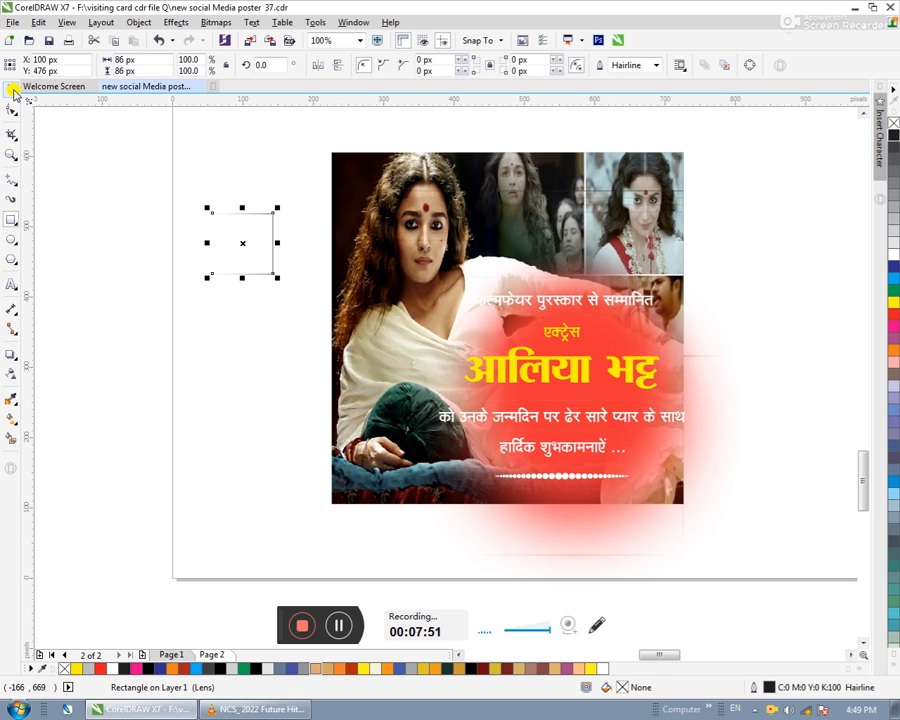
- Apply a linear transparency at 45° to the small square so its outline fades out diagonally from the upper-right corner
left_click(11, 375)
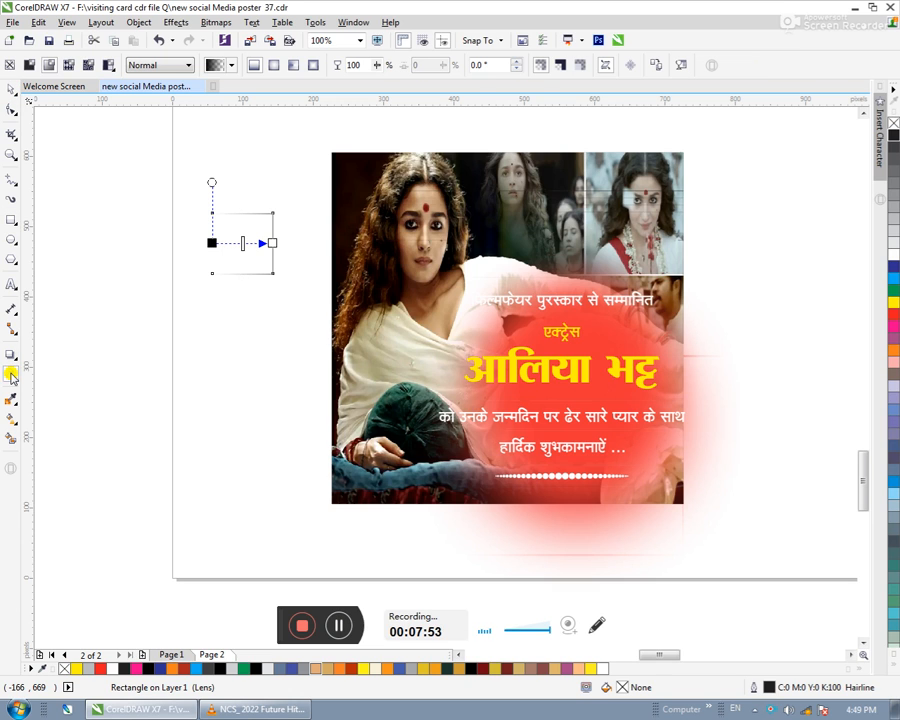
left_click_drag(212, 243, 234, 249)
left_click_drag(272, 243, 272, 206)
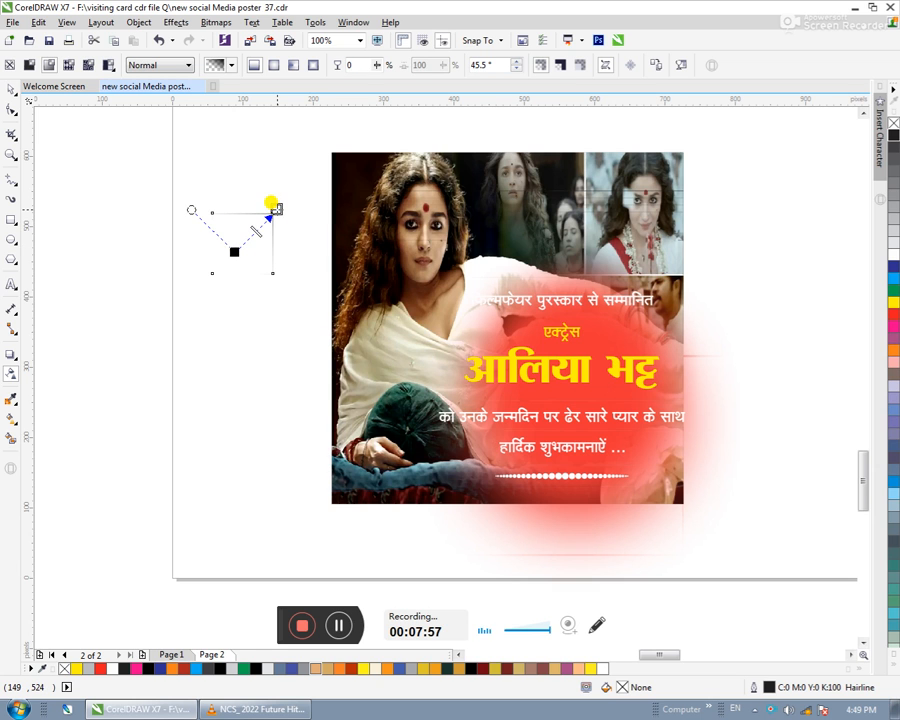
scroll(241, 234, "up", 2)
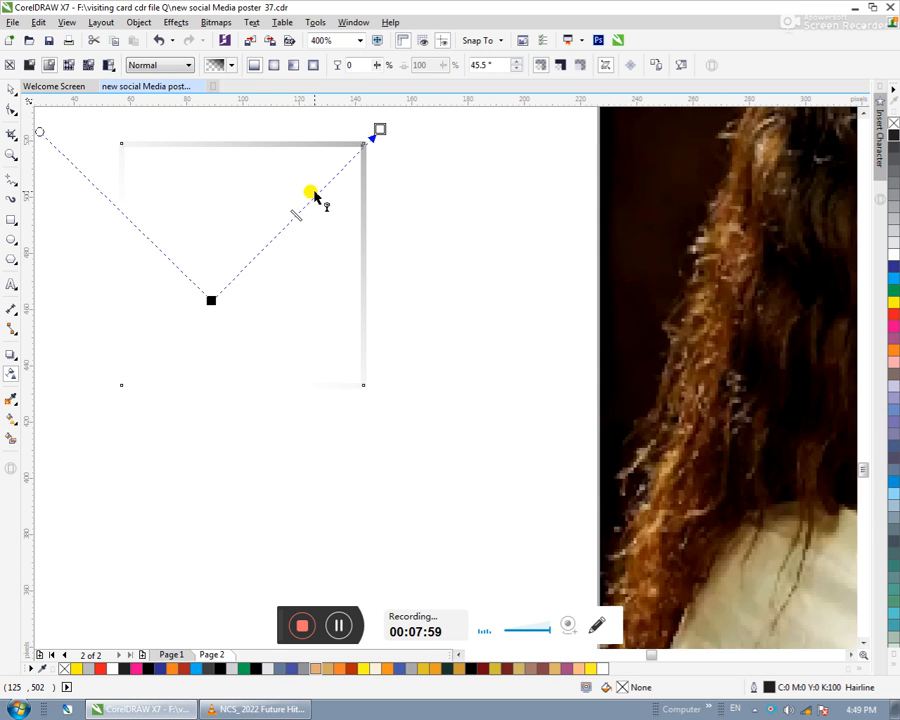
scroll(318, 196, "down", 1)
scroll(344, 155, "up", 1)
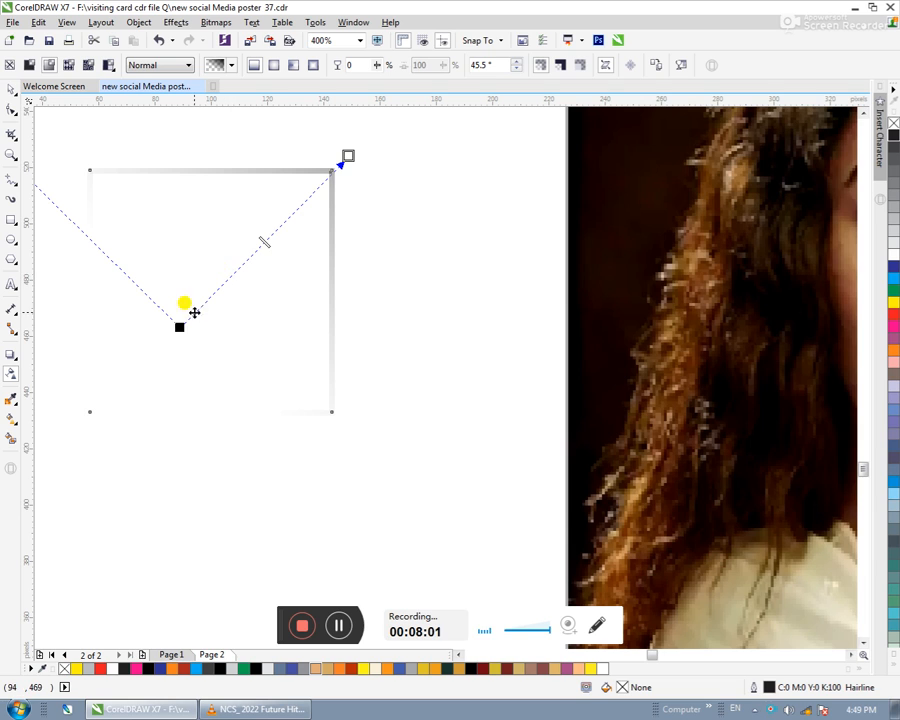
left_click_drag(178, 327, 222, 279)
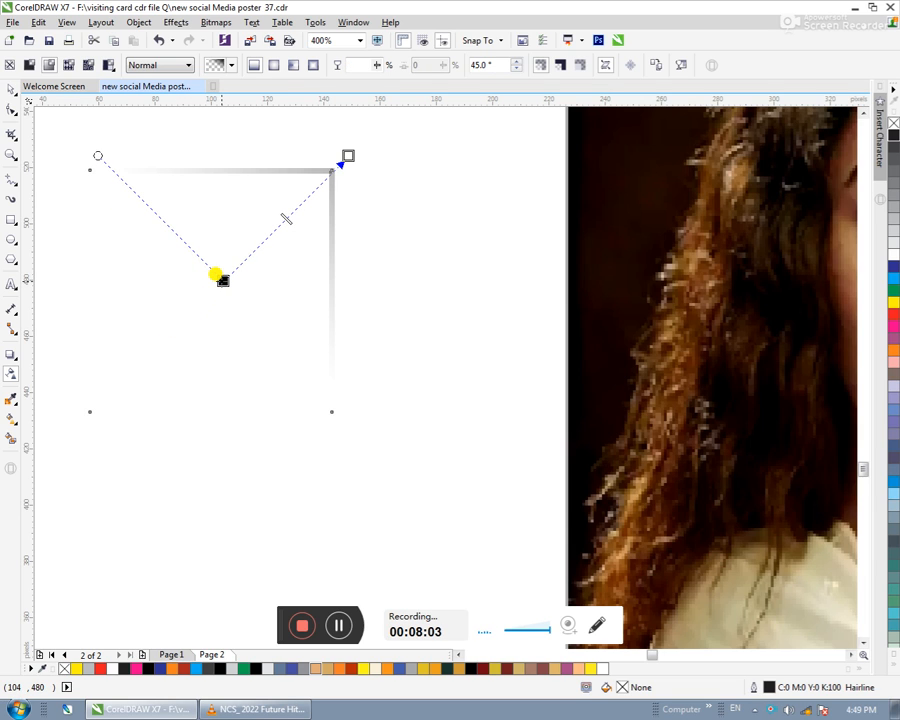
left_click_drag(346, 154, 240, 247)
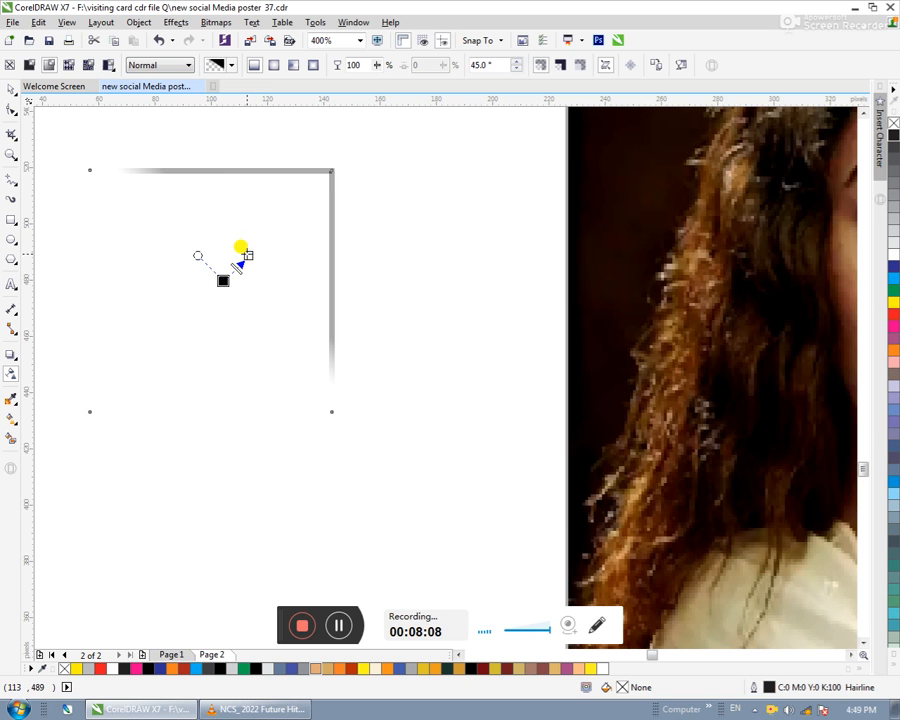
left_click(12, 89)
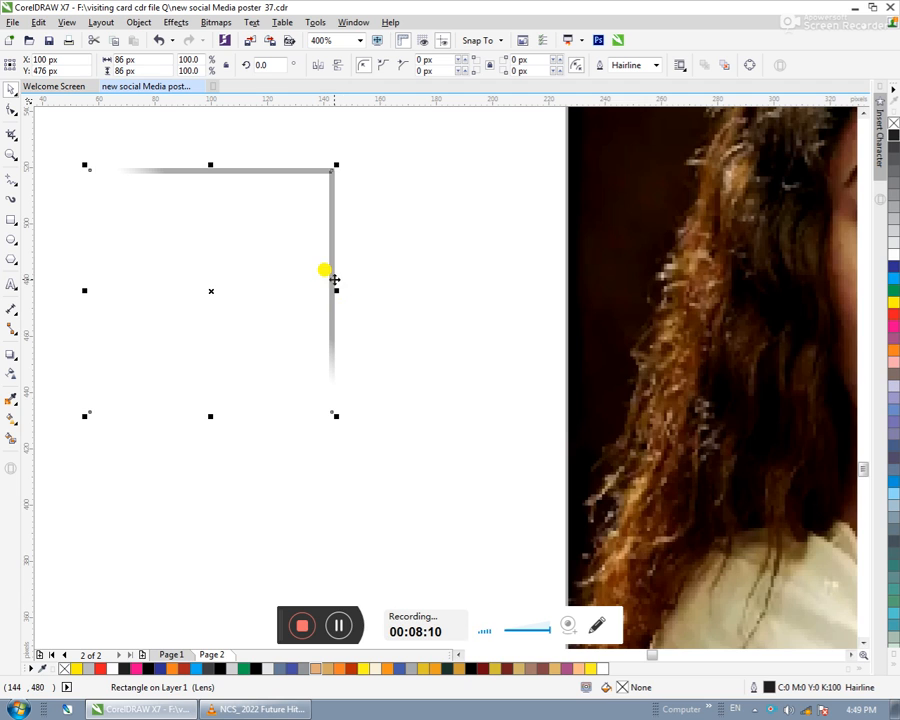
- Round only the square's upper-right corner to 18 px and shift the square slightly down and to the right
scroll(334, 256, "down", 1)
left_click(12, 108)
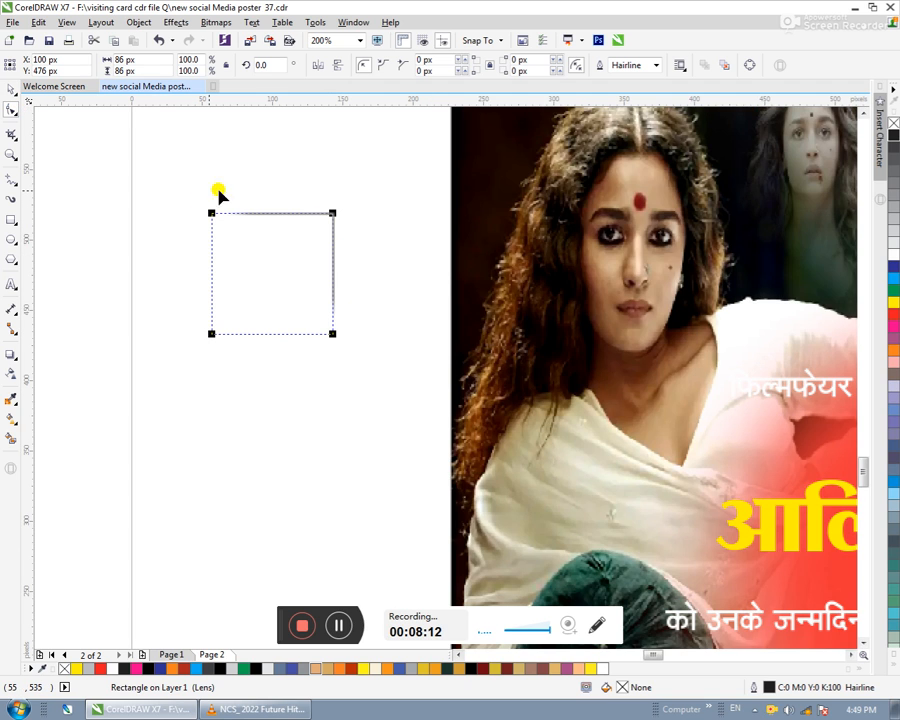
left_click_drag(330, 214, 313, 235)
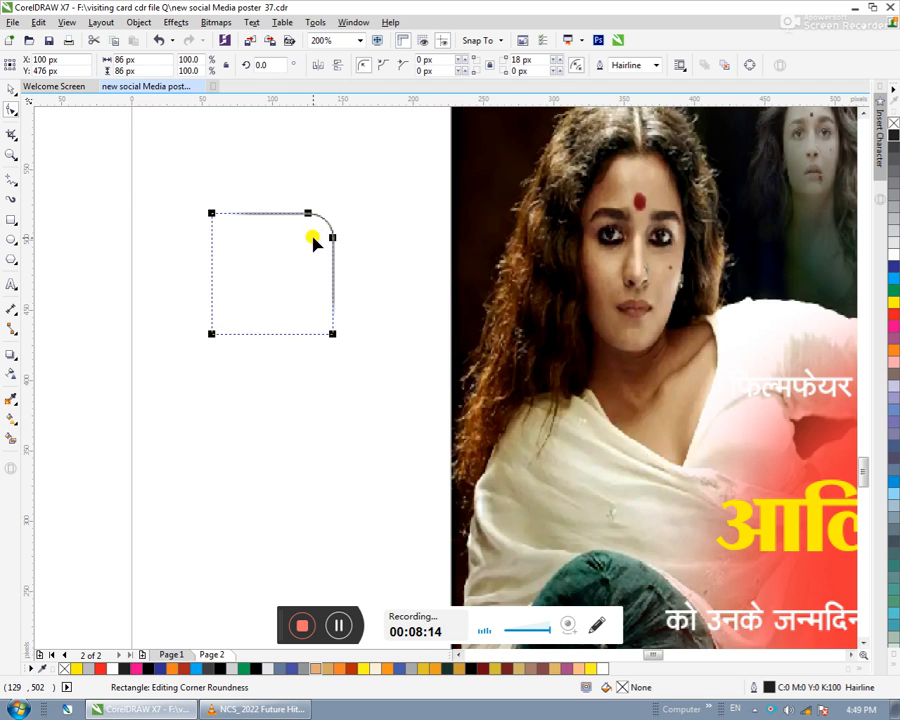
left_click(12, 91)
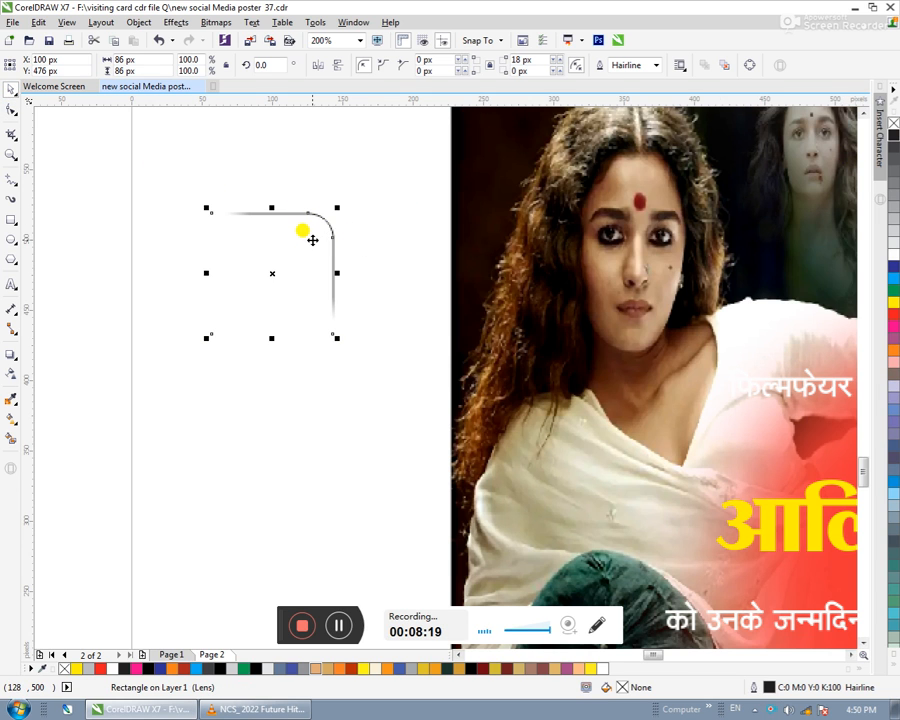
scroll(312, 240, "down", 1)
scroll(310, 238, "up", 1)
scroll(324, 240, "up", 1)
scroll(320, 236, "down", 1)
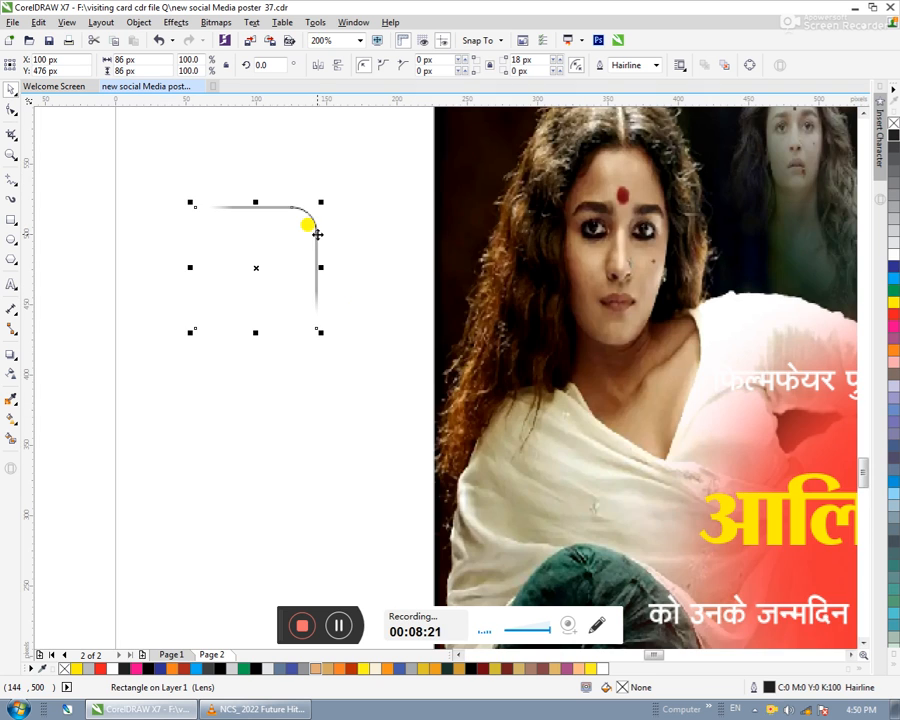
left_click_drag(270, 274, 296, 304)
scroll(296, 302, "up", 1)
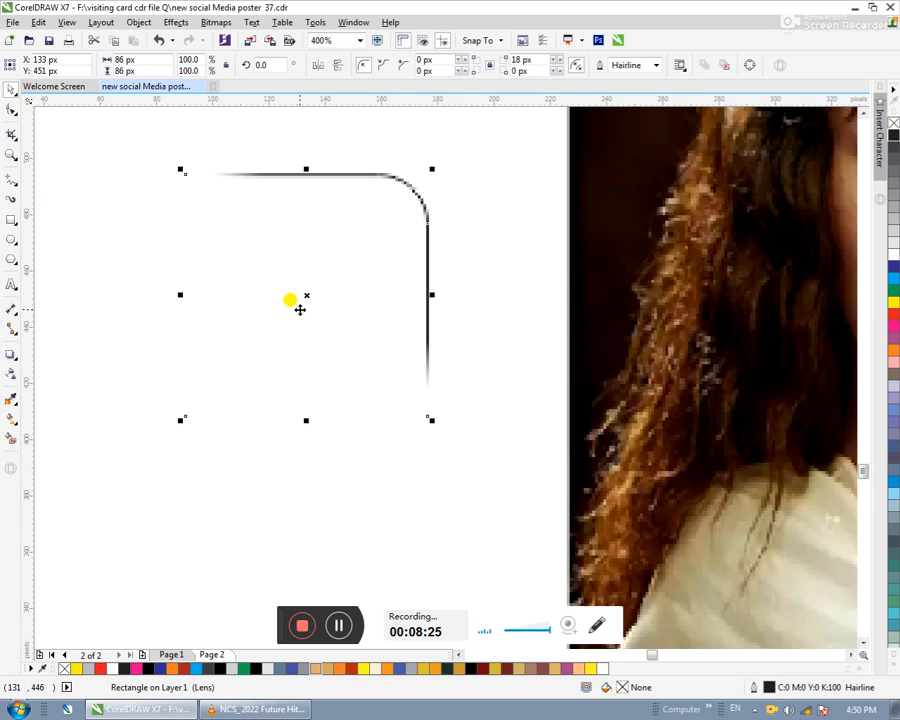
- Try removing the square's transparency, and undo back to the faded square before its corner rounding and move
left_click(12, 376)
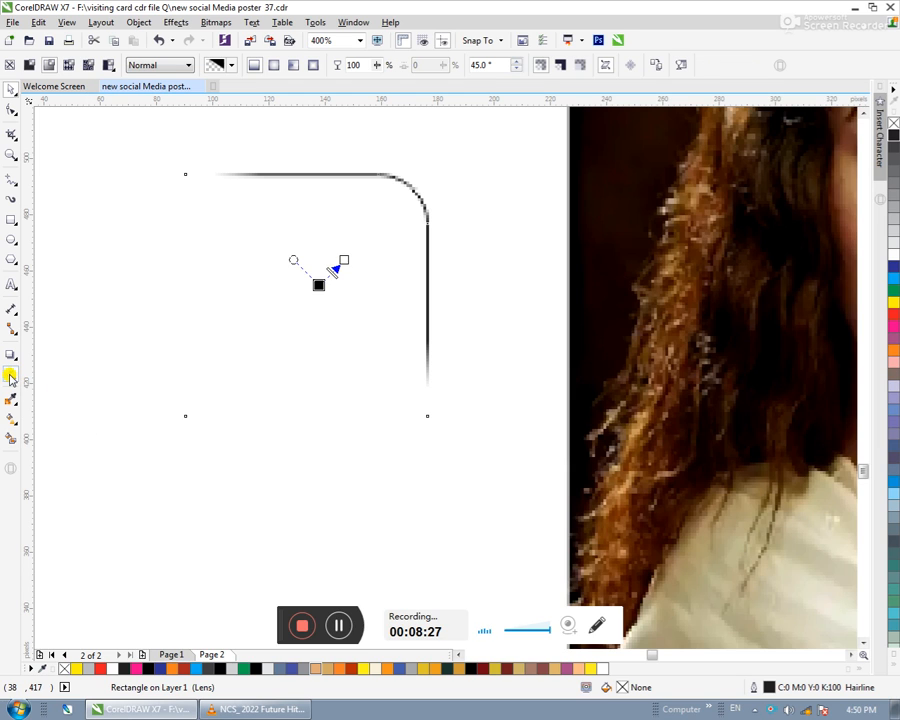
left_click(11, 65)
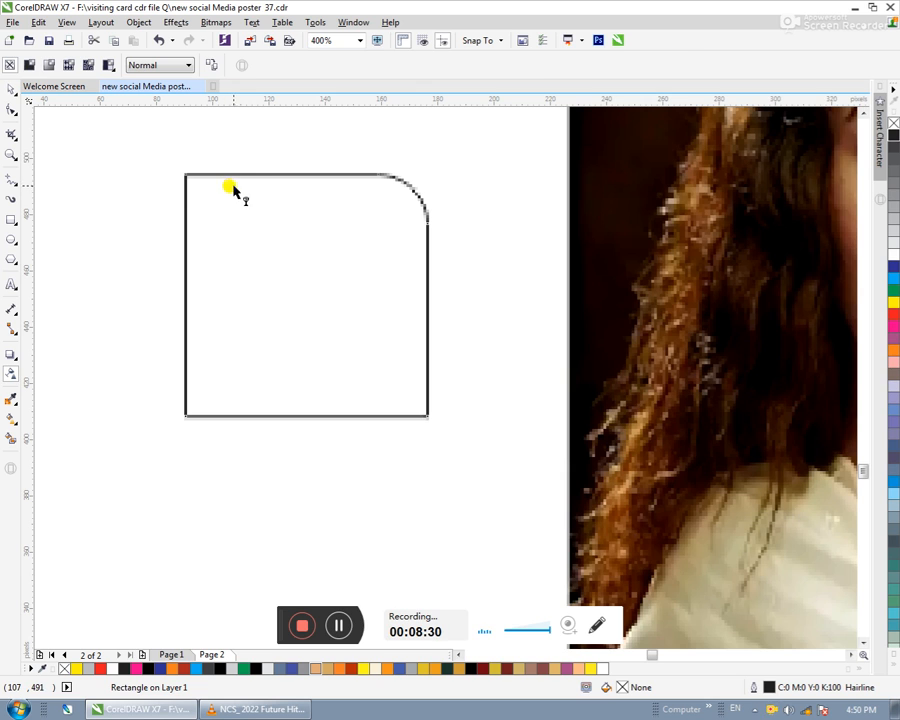
key("ctrl+z")
key("ctrl+z")
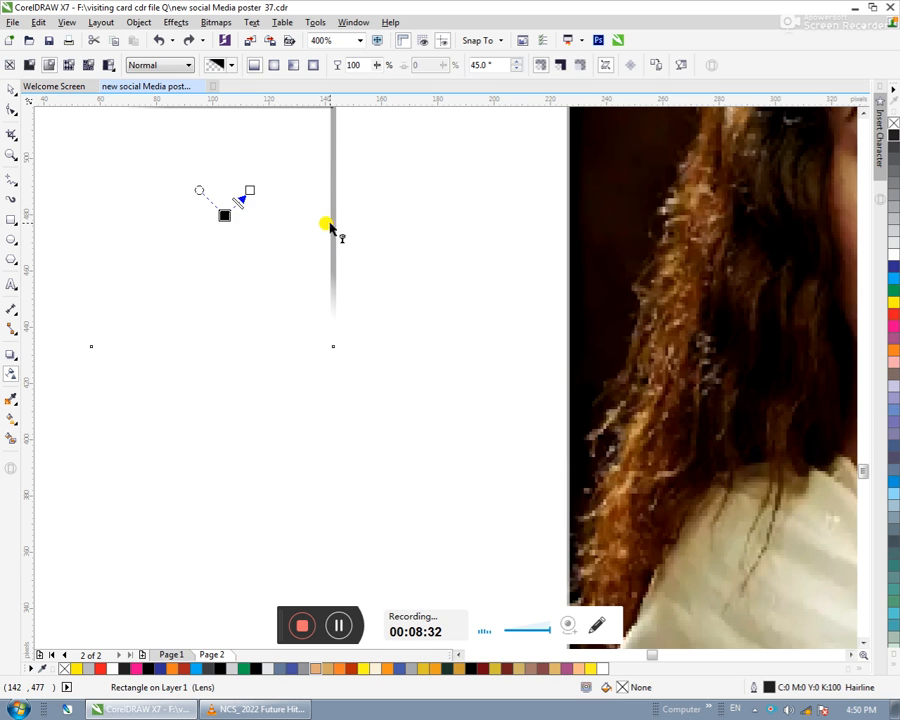
- Remove the transparency from the sharp-cornered square to restore its full outline
scroll(274, 184, "down", 1)
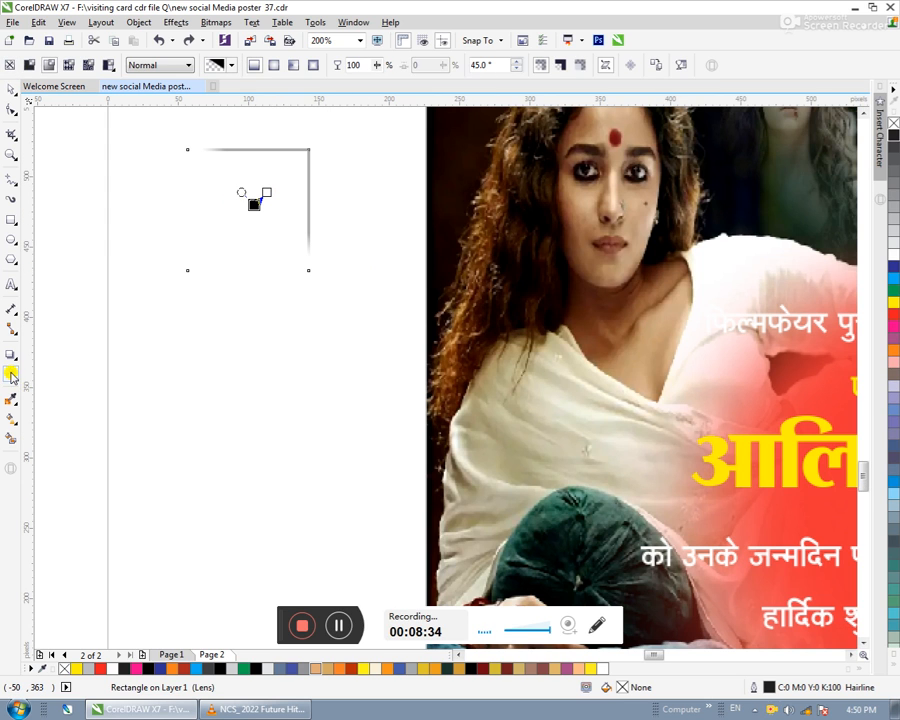
left_click(10, 65)
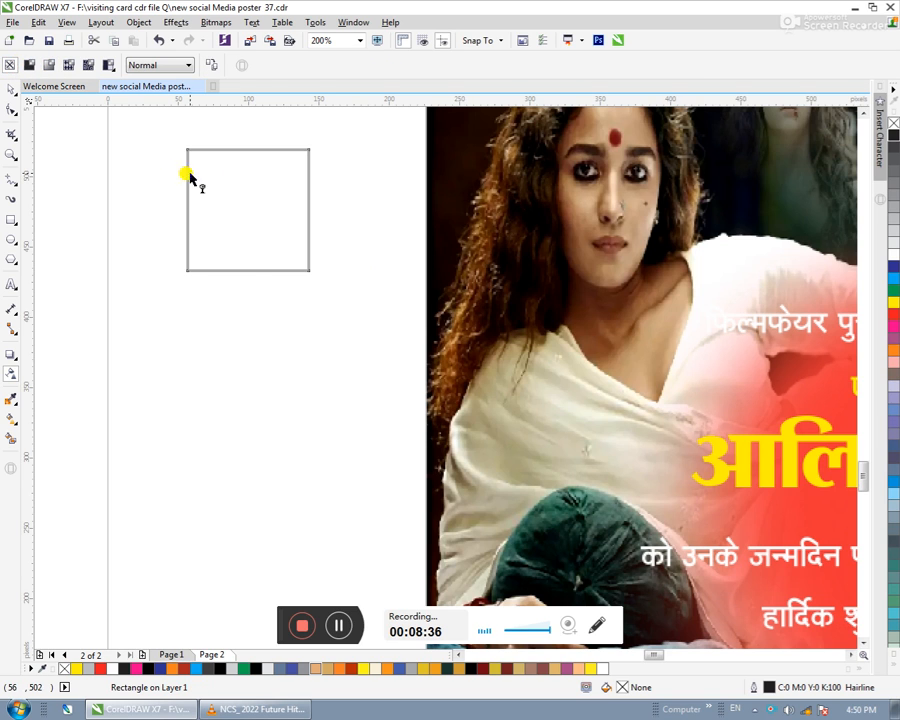
left_click(10, 89)
left_click(264, 238)
left_click(188, 269)
left_click(12, 374)
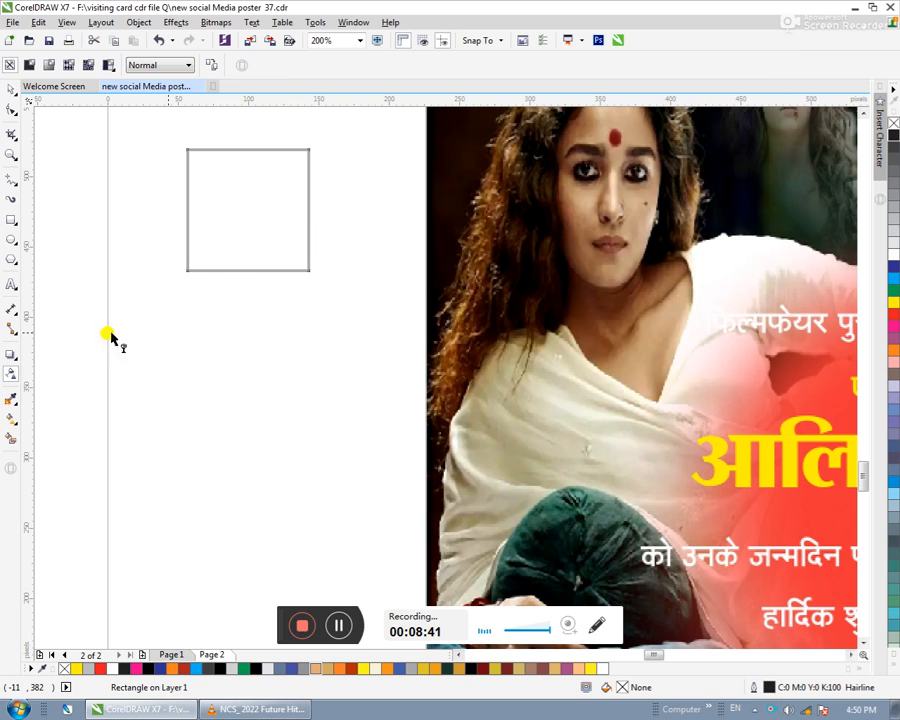
left_click(265, 216)
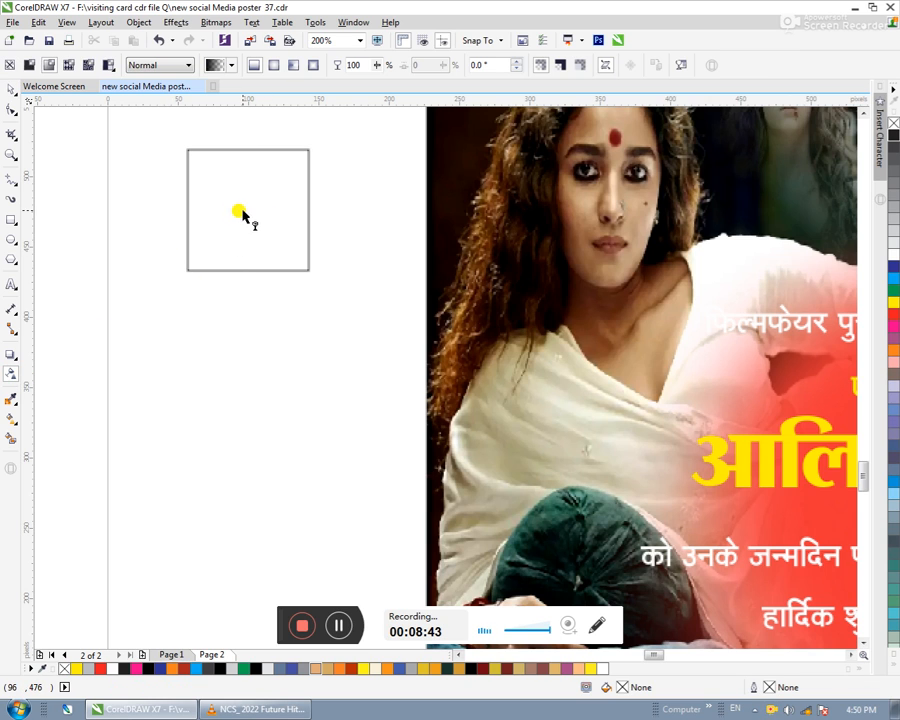
- Apply a linear transparency at -135° to the square, leaving only its upper-right corner with softly fading ends
left_click(187, 260)
left_click_drag(246, 224, 145, 298)
left_click_drag(244, 222, 267, 172)
left_click(204, 233)
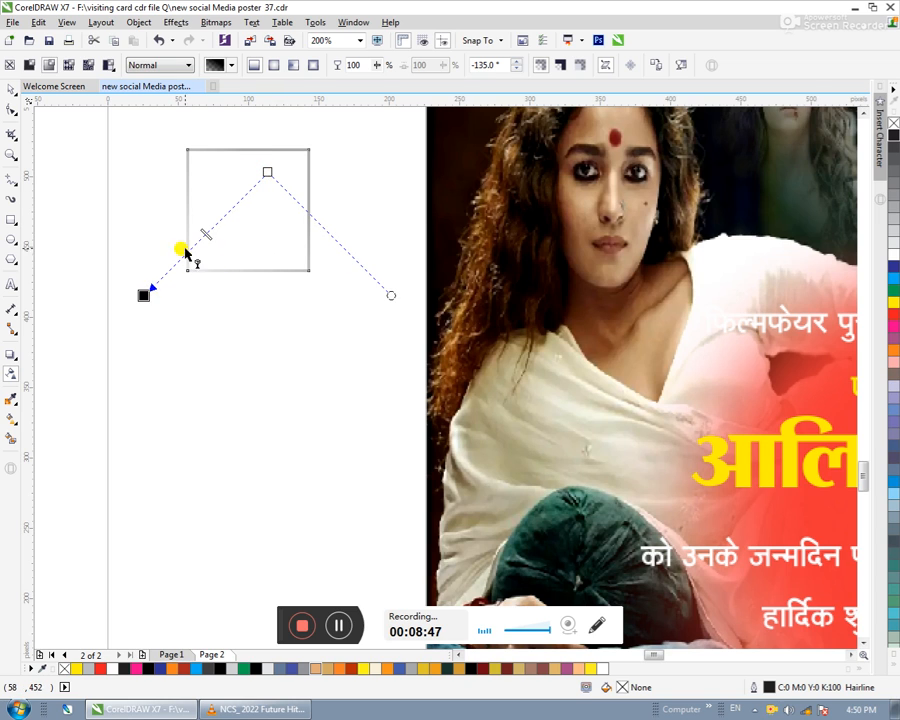
left_click_drag(150, 296, 237, 221)
left_click_drag(263, 161, 285, 147)
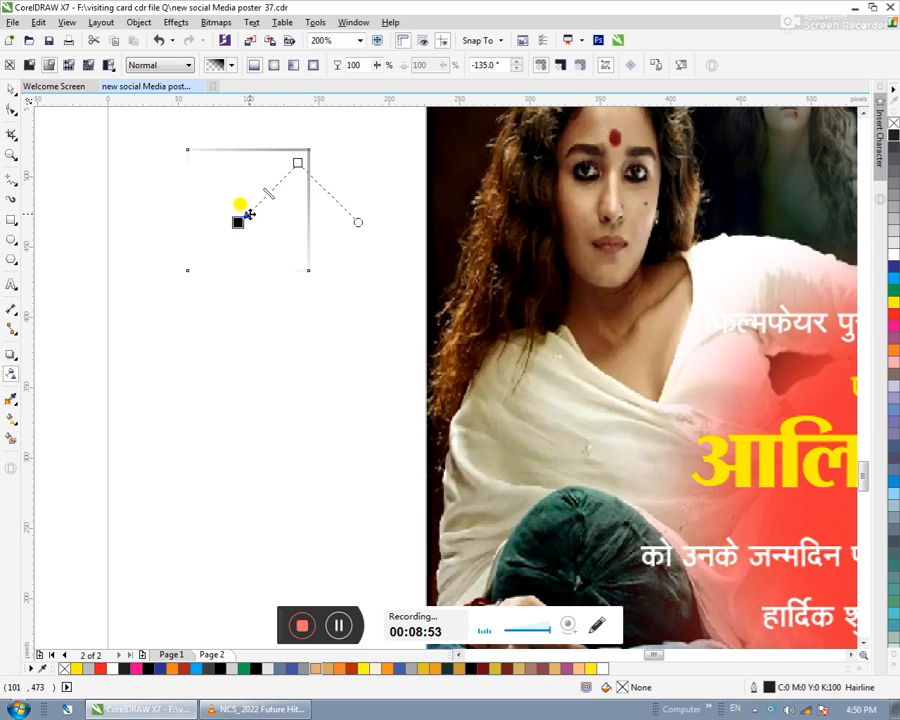
left_click_drag(234, 212, 251, 191)
left_click_drag(297, 161, 279, 183)
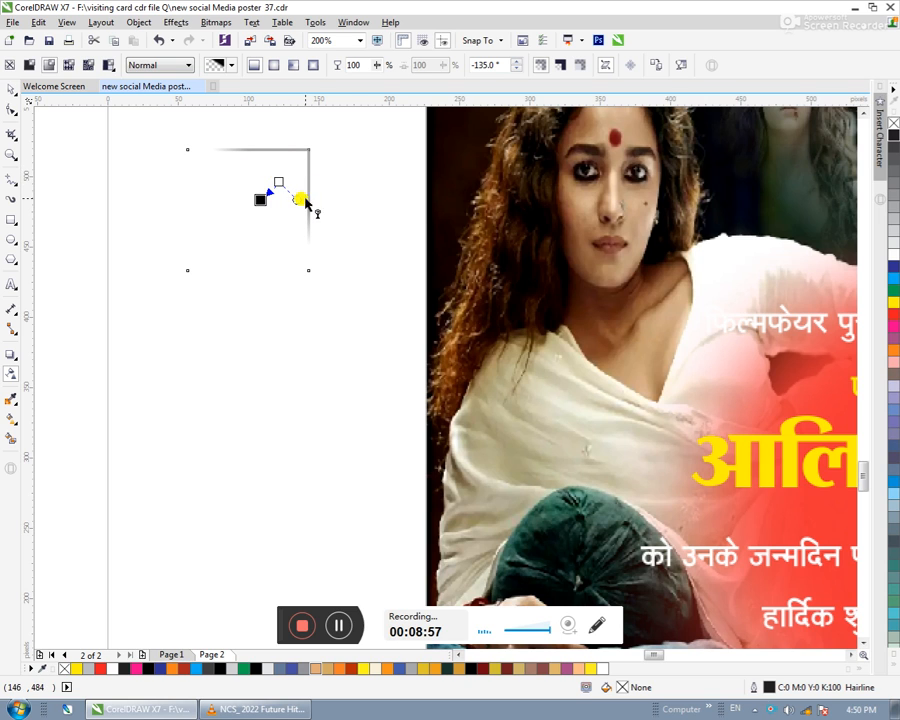
left_click(8, 88)
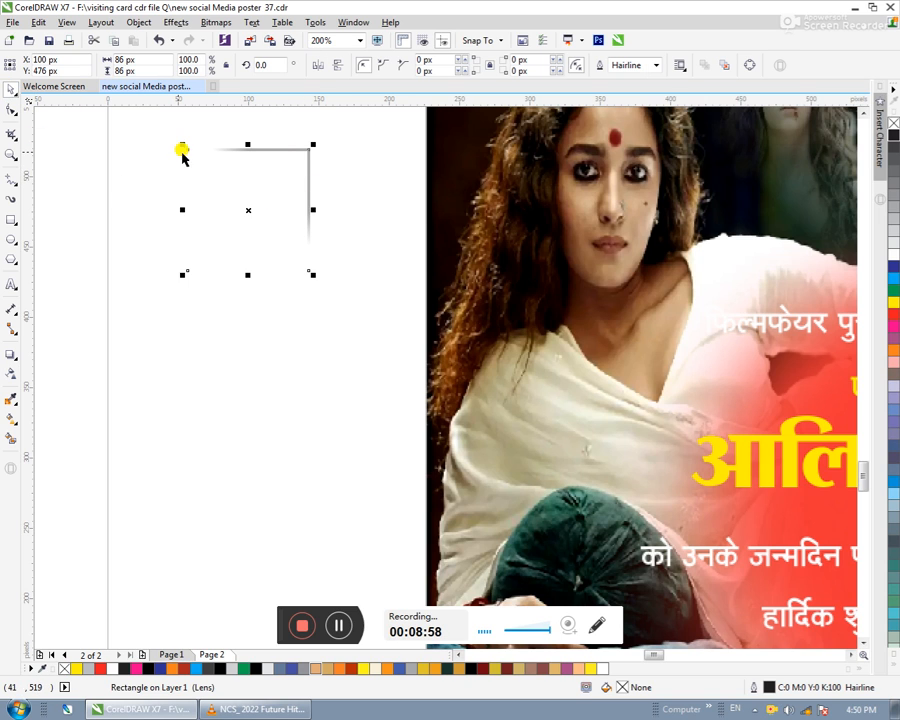
- Round all four corners of the faded square to 14 px
left_click(10, 110)
left_click_drag(187, 270, 207, 261)
left_click(13, 111)
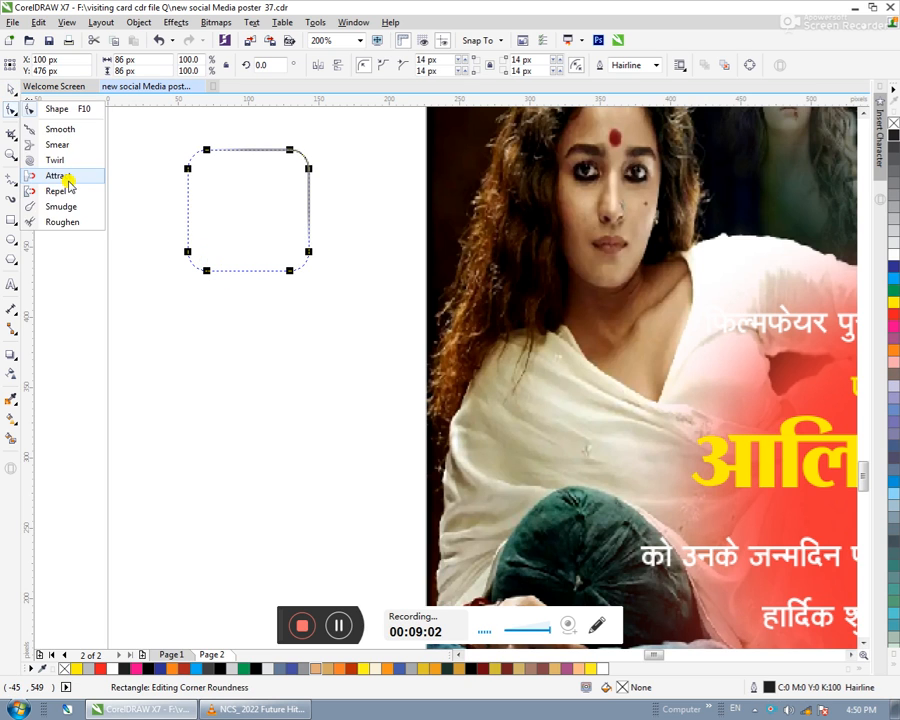
left_click(70, 175)
left_click(10, 88)
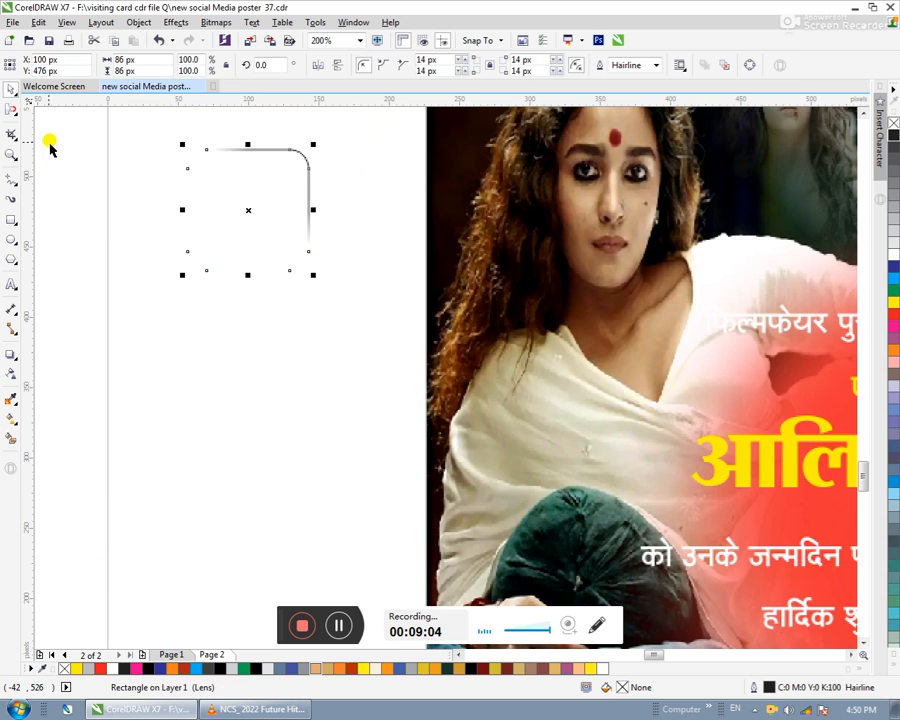
- Give the faded rounded square a white outline 3 px wide
left_click(297, 462)
left_click(246, 208)
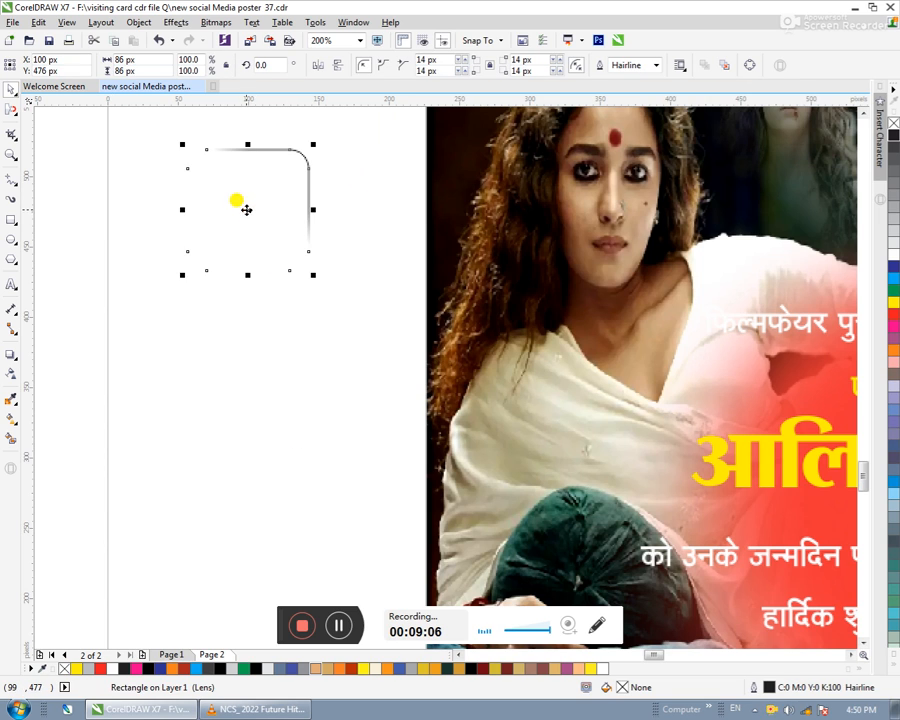
right_click(893, 257)
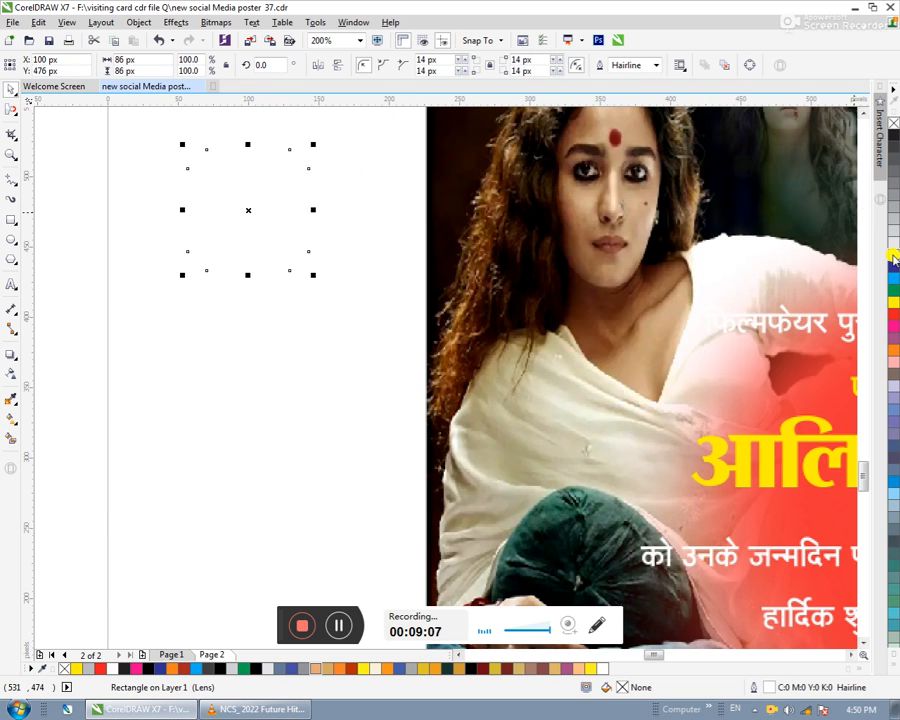
left_click(652, 66)
left_click(627, 119)
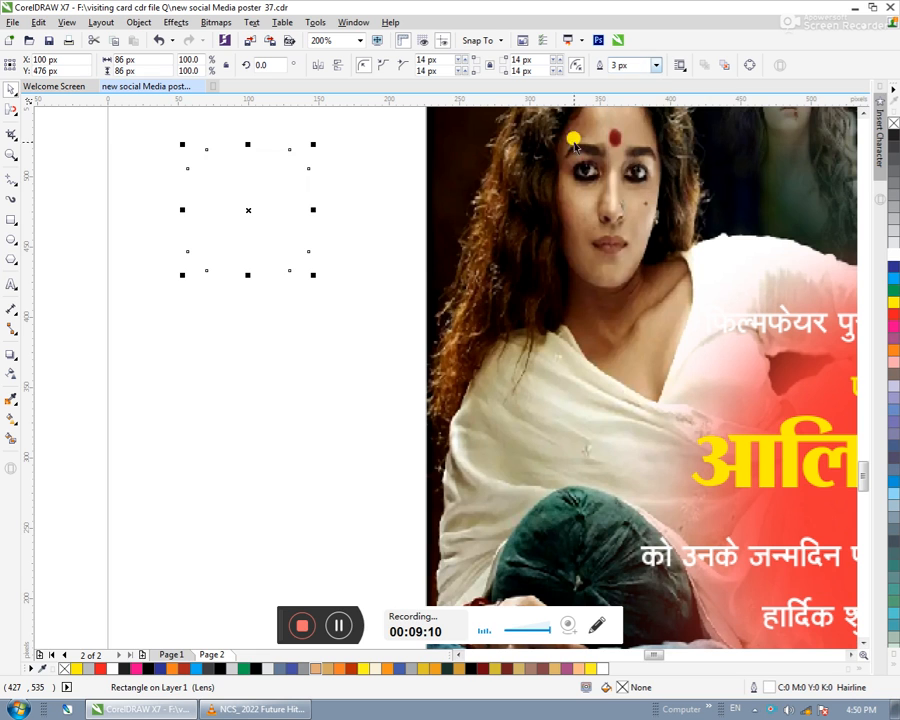
- Move the white corner bracket into the poster's upper-left corner and mirror it horizontally
left_click_drag(258, 208, 626, 216)
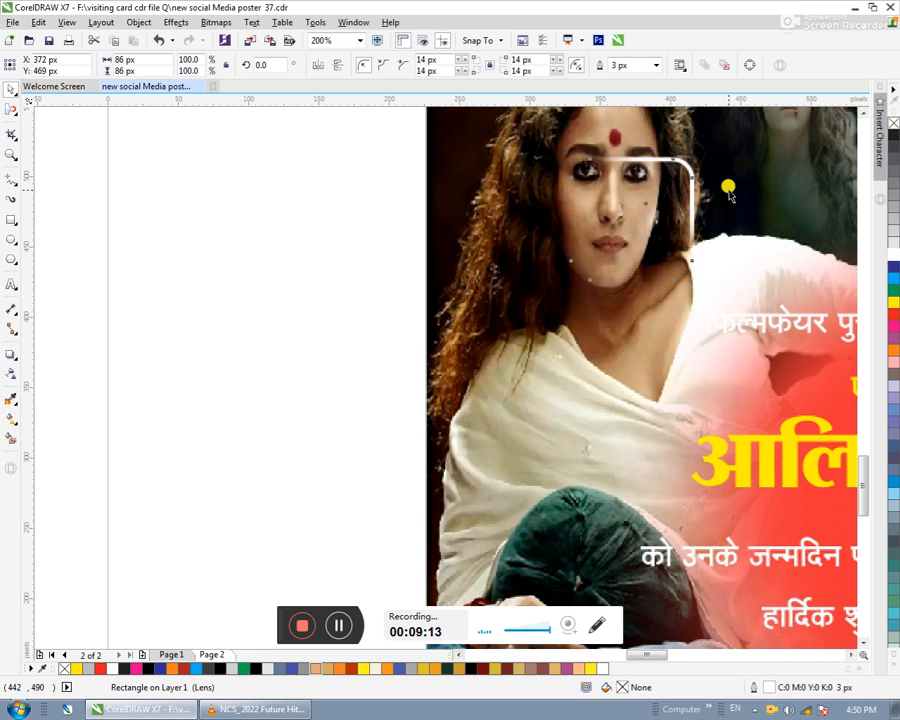
scroll(724, 190, "down", 2)
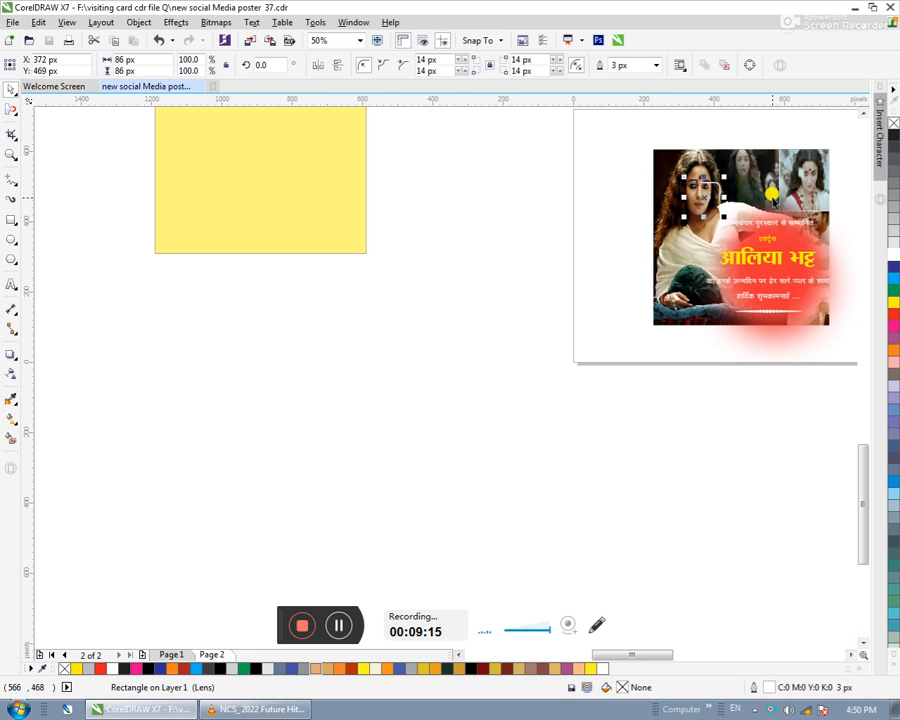
scroll(597, 184, "down", 2)
scroll(492, 510, "up", 3)
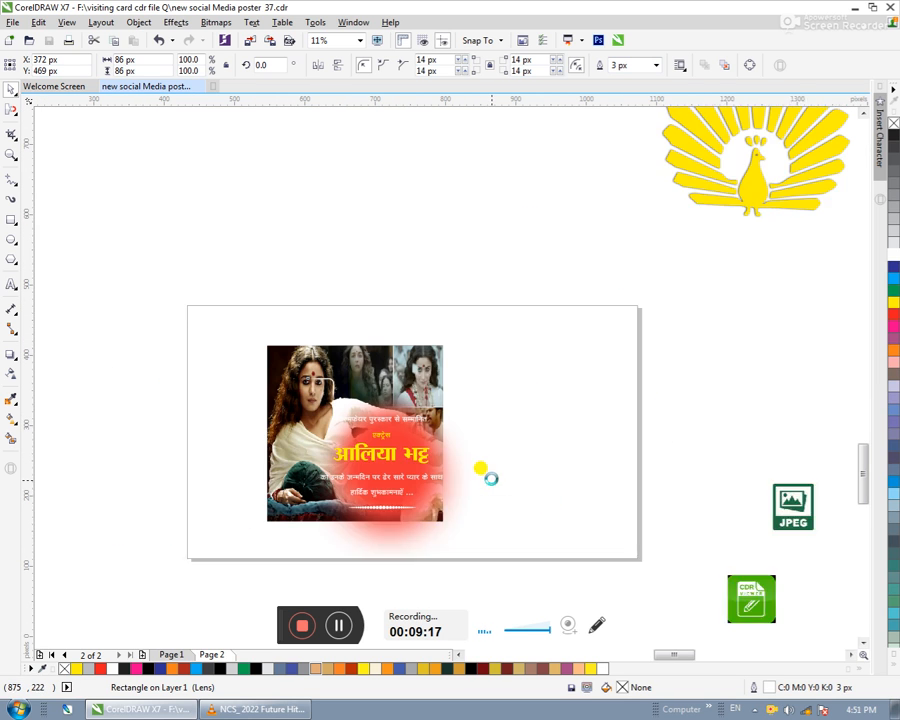
left_click_drag(145, 305, 77, 245)
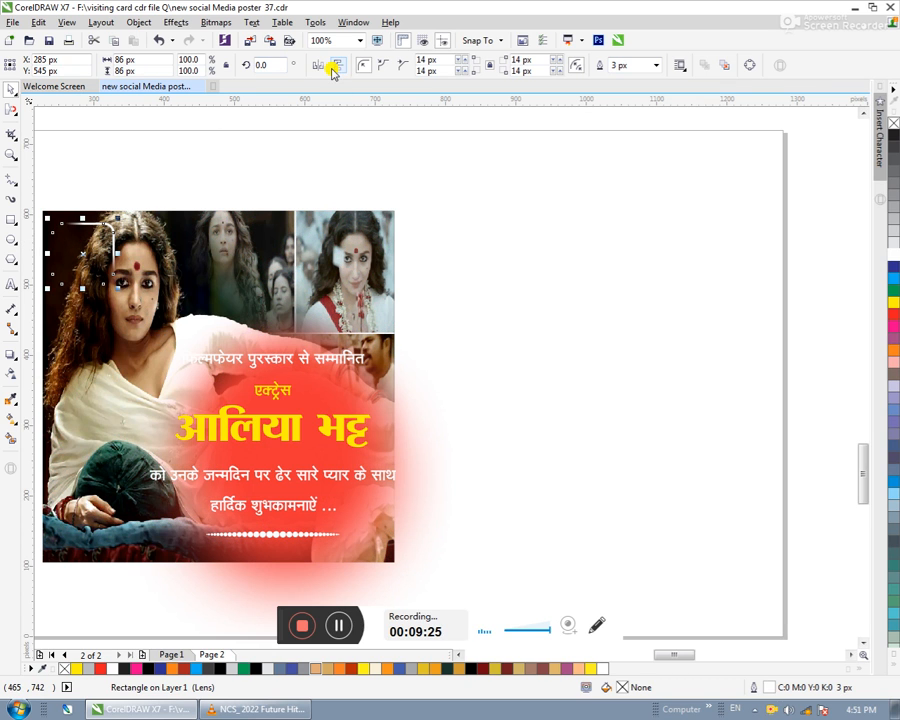
left_click(643, 233)
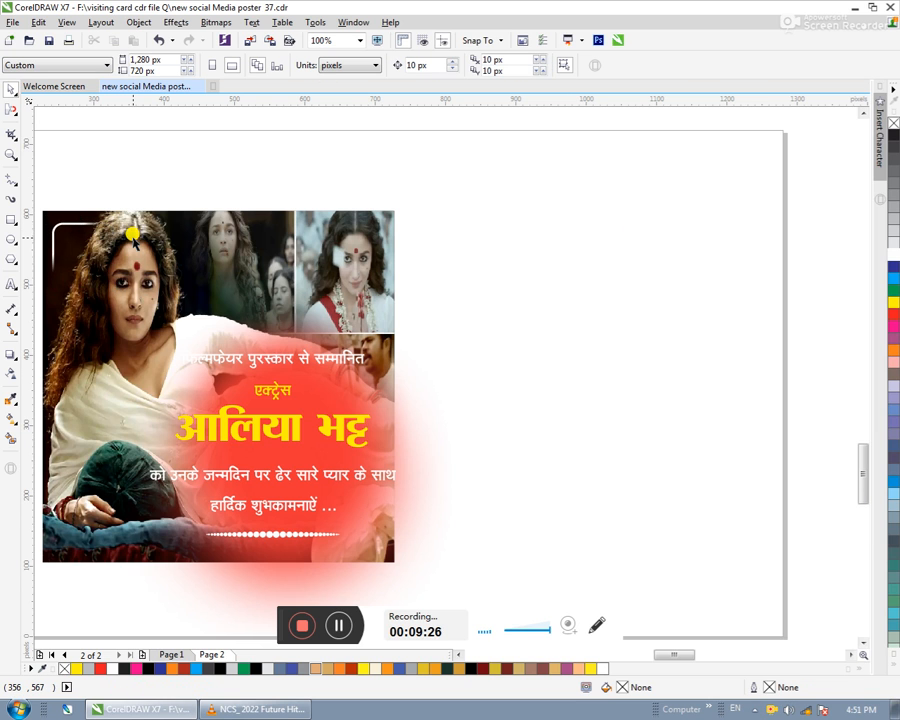
- Move the white corner bracket from the poster's upper-left corner to its lower-left corner and mirror it vertically
scroll(133, 240, "down", 2)
scroll(92, 182, "up", 2)
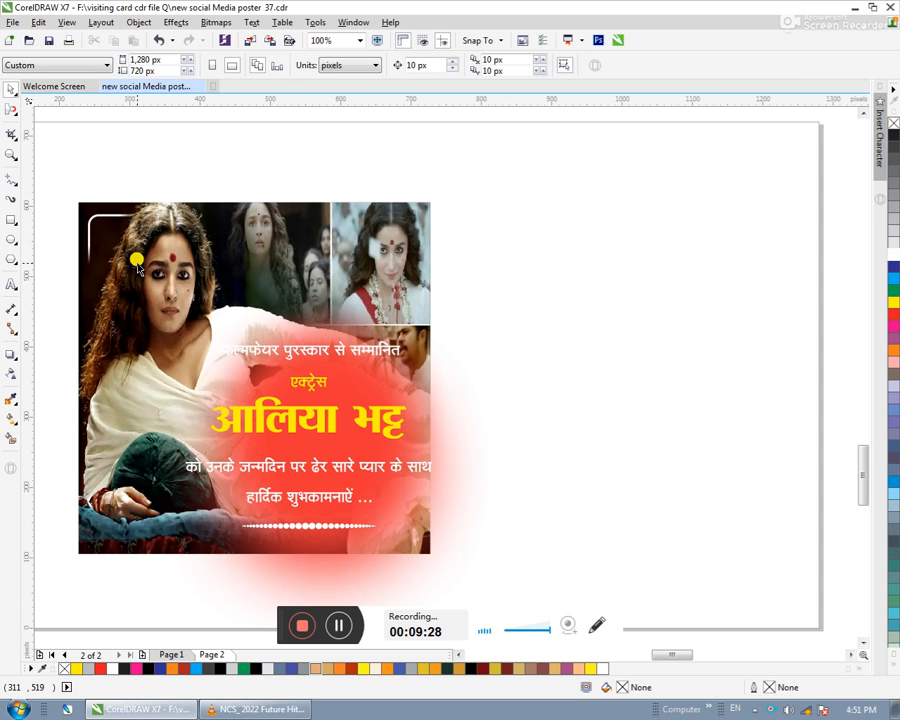
left_click_drag(64, 179, 168, 287)
left_click_drag(114, 238, 120, 512)
left_click(319, 67)
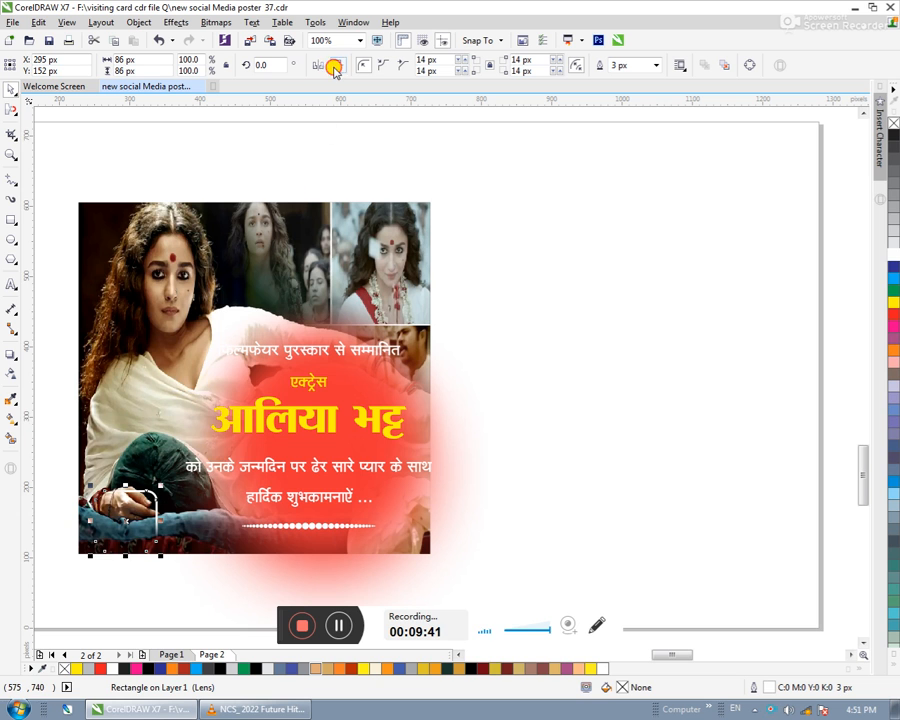
left_click(320, 66)
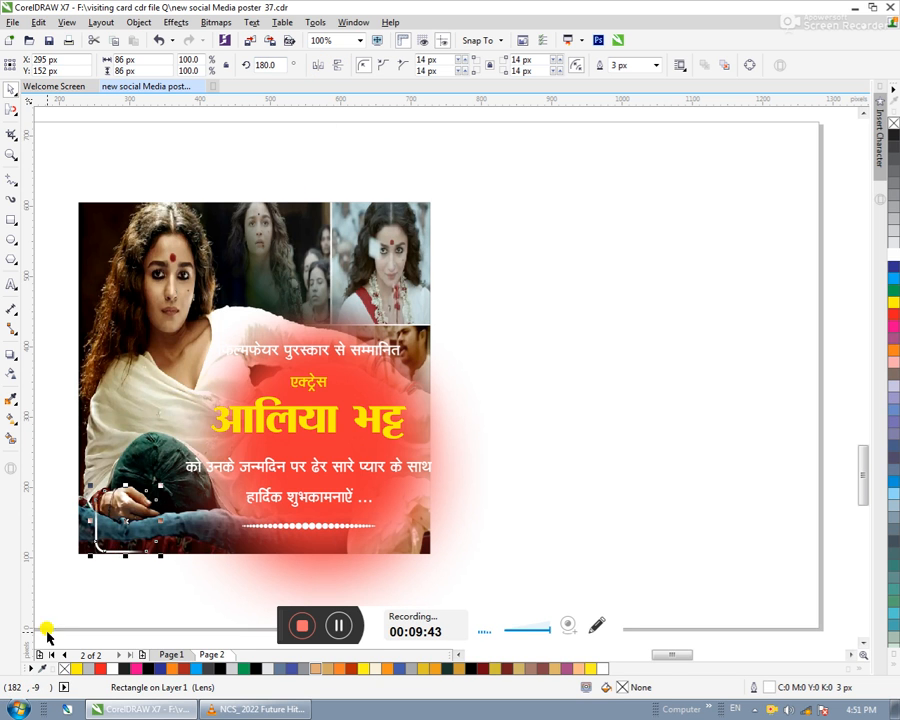
- Raise the lower-left bracket about 25 px so that it sits inside the poster's bottom edge
scroll(82, 582, "up", 2)
scroll(204, 461, "down", 1)
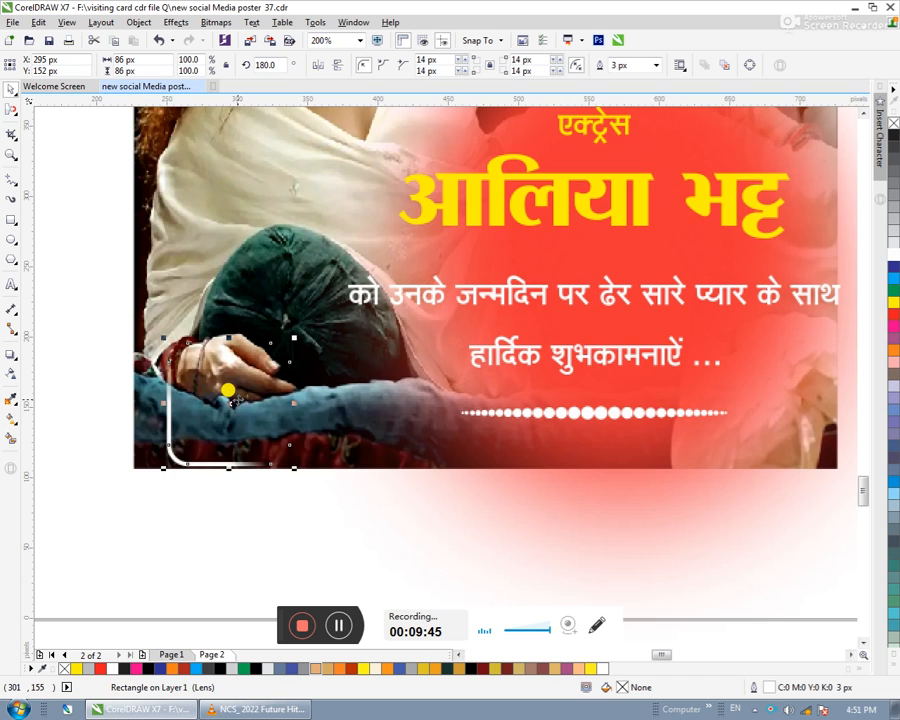
left_click_drag(216, 393, 216, 374)
left_click_drag(109, 282, 401, 512)
key("Up")
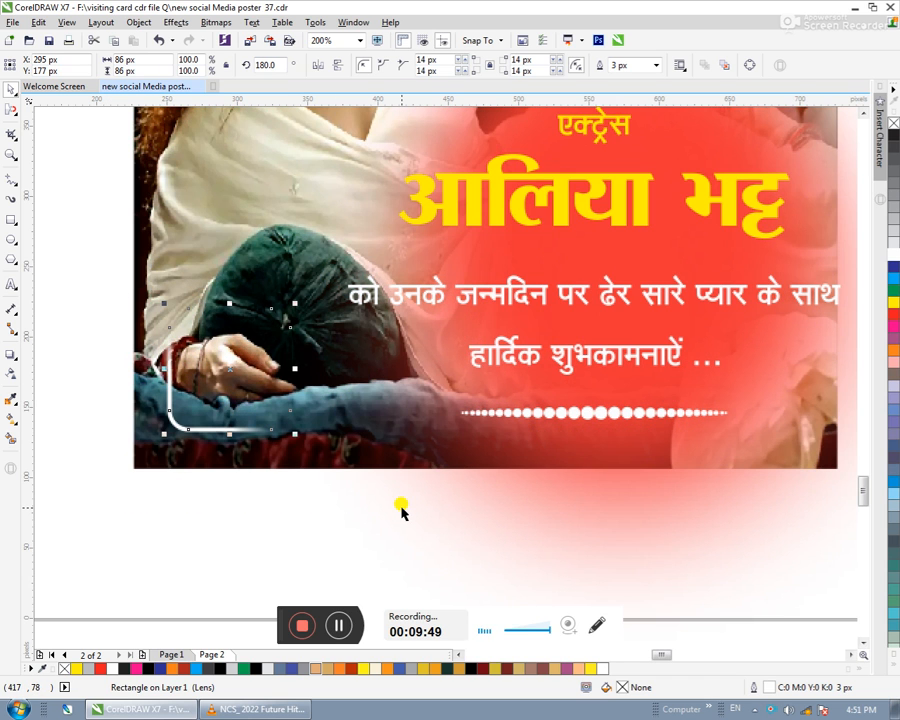
left_click(227, 507)
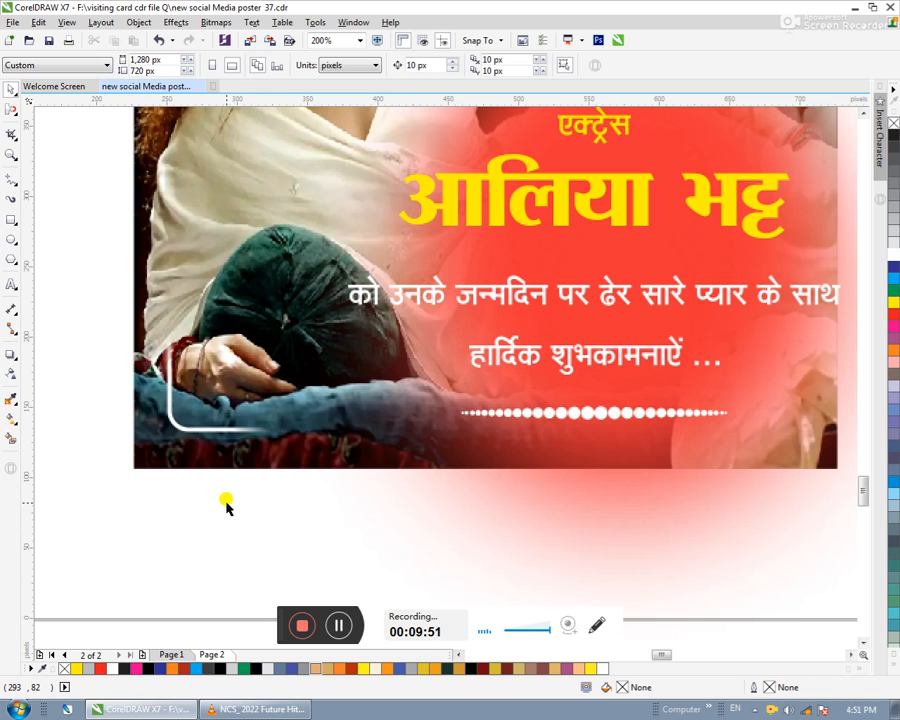
- Place a copy of the lower-left bracket in the poster's upper-right corner, mirrored both horizontally and vertically
key("F4")
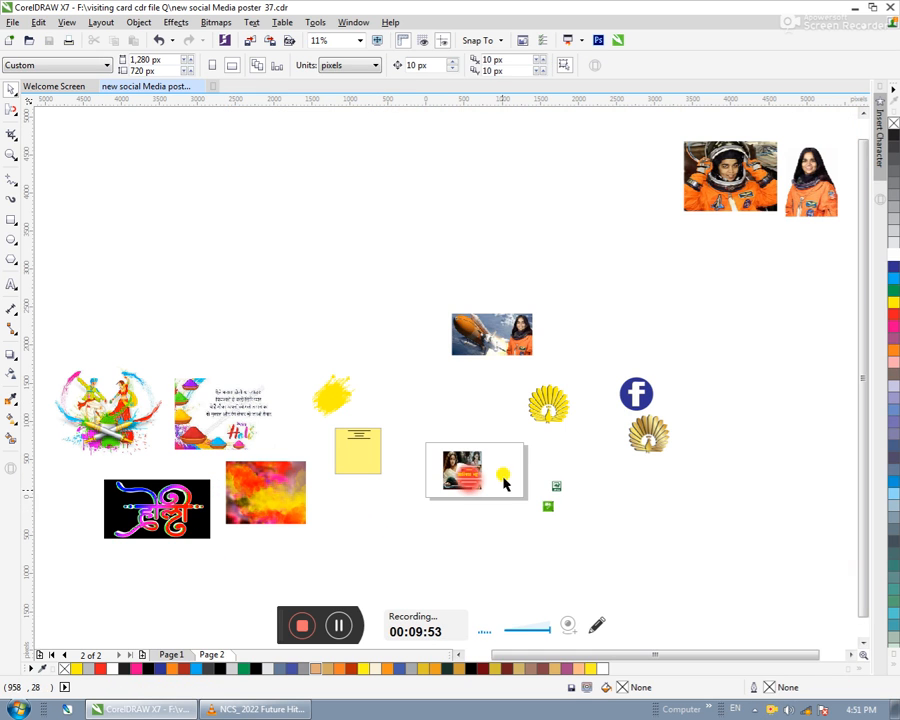
scroll(496, 471, "up", 4)
scroll(440, 513, "up", 2)
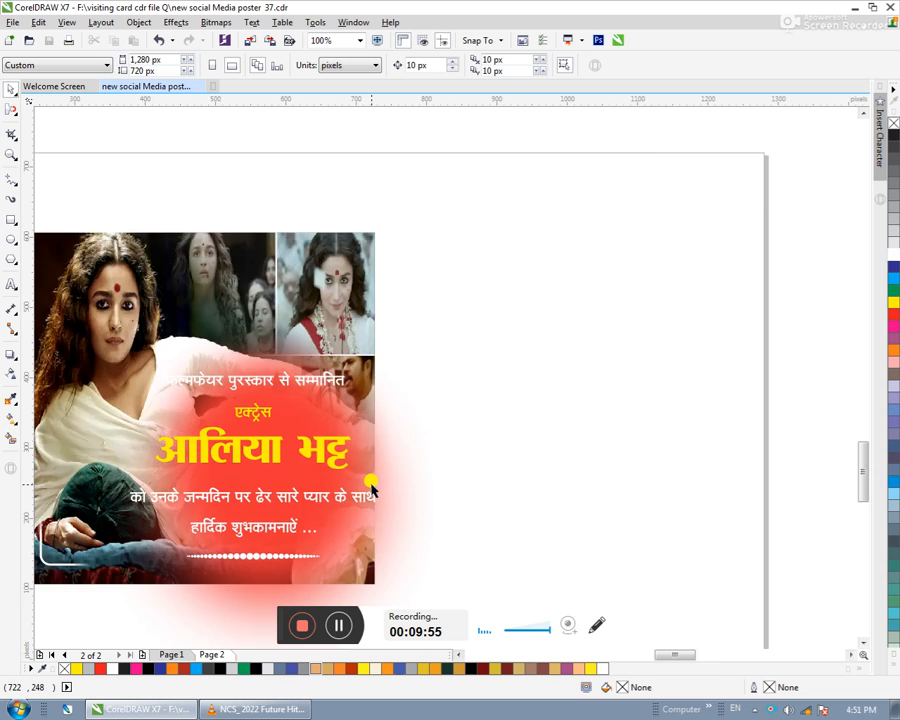
scroll(372, 490, "down", 2)
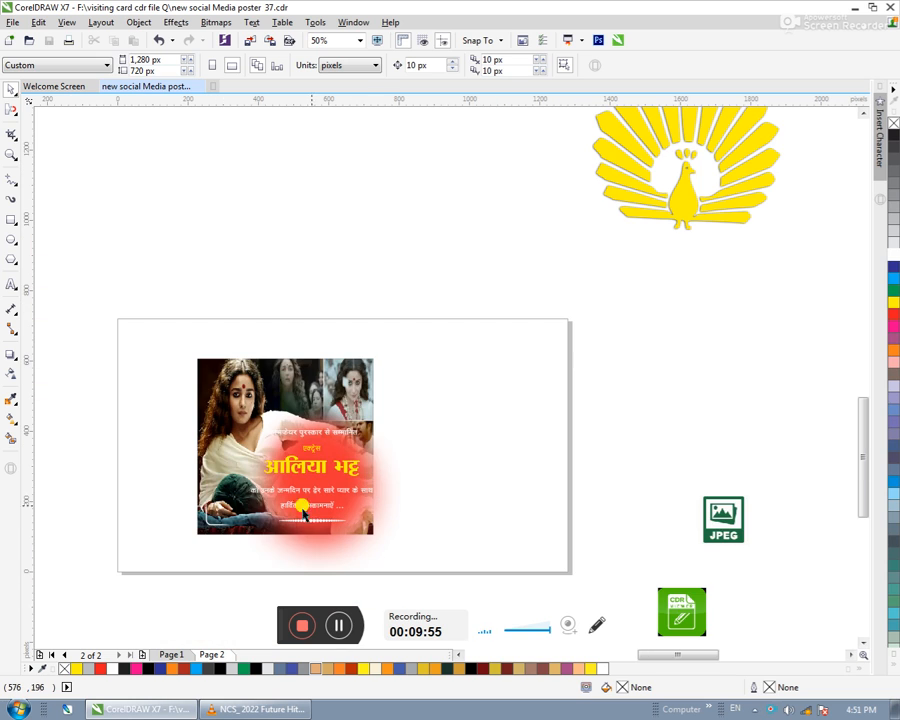
left_click(213, 516)
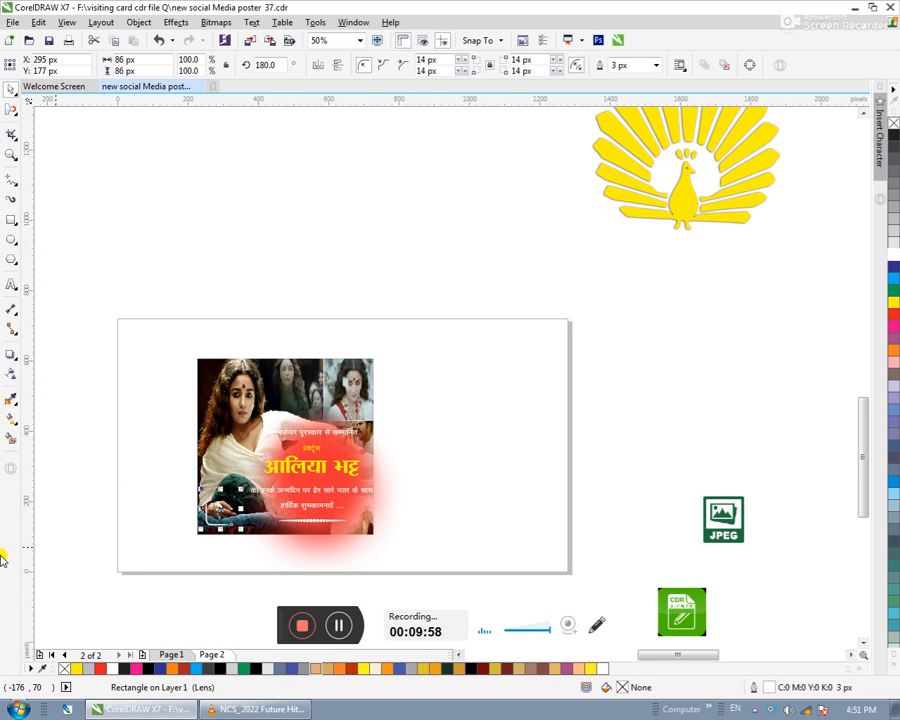
left_click_drag(190, 518, 346, 381)
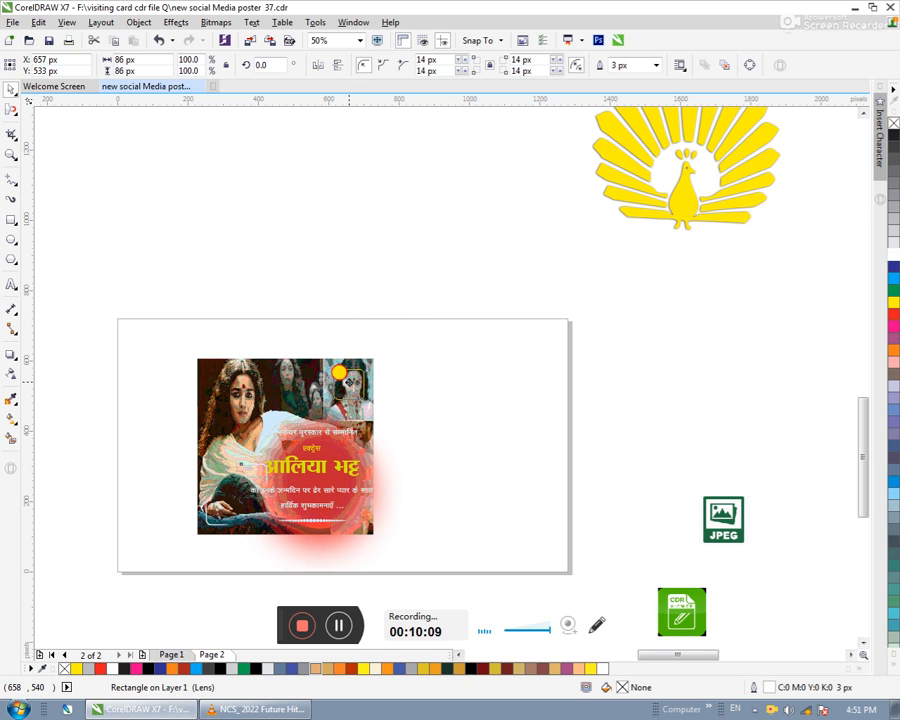
left_click(406, 378)
- Nudge the upper-right bracket up by 10 px towards the poster's top edge
scroll(360, 385, "up", 2)
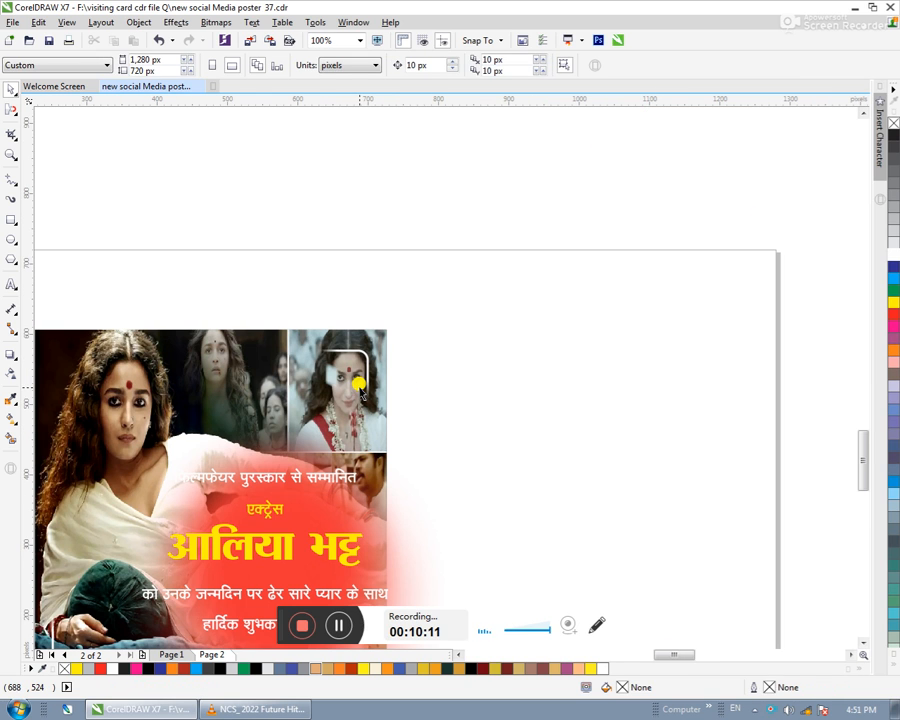
left_click_drag(482, 245, 282, 428)
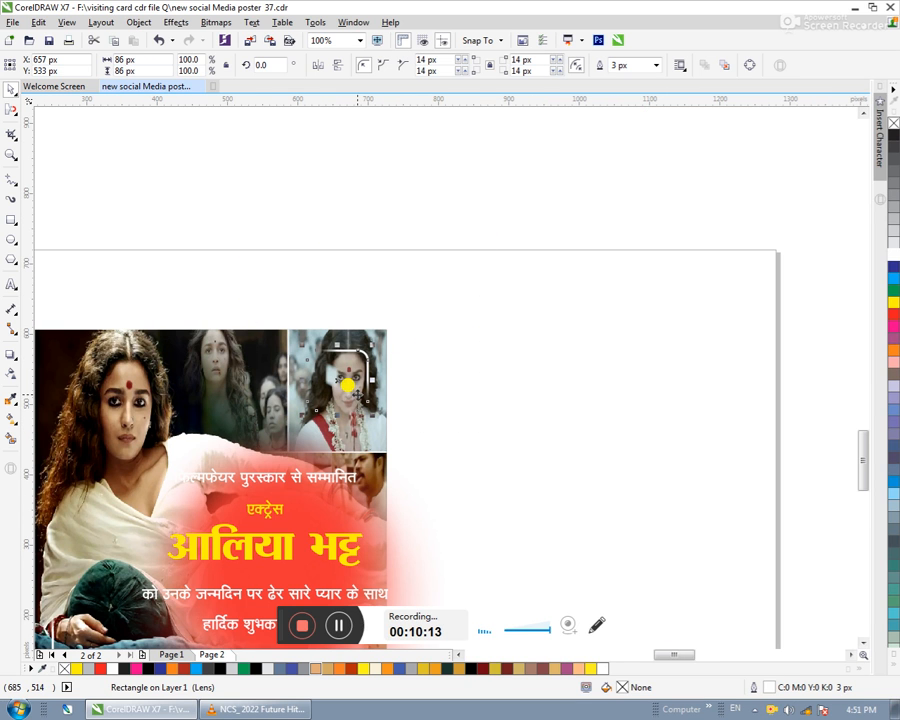
key("Up")
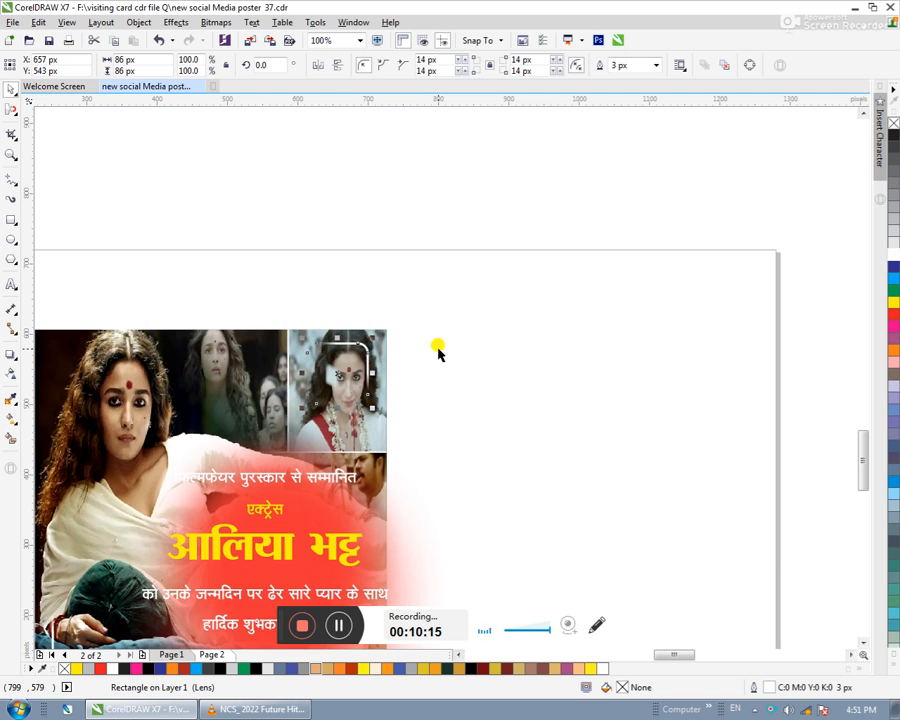
left_click(491, 350)
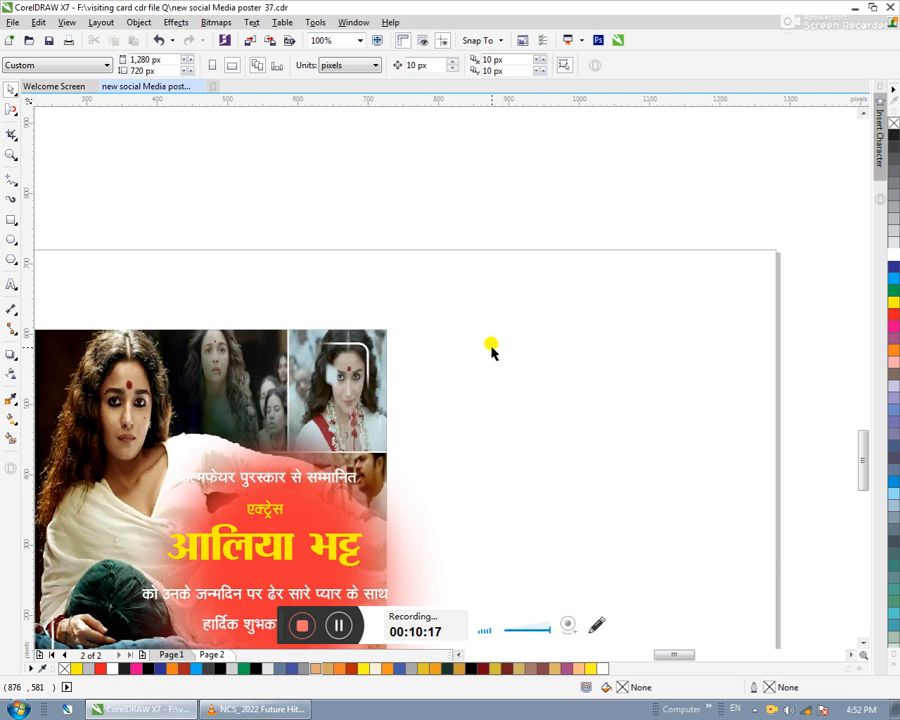
scroll(491, 350, "down", 3)
scroll(492, 426, "up", 3)
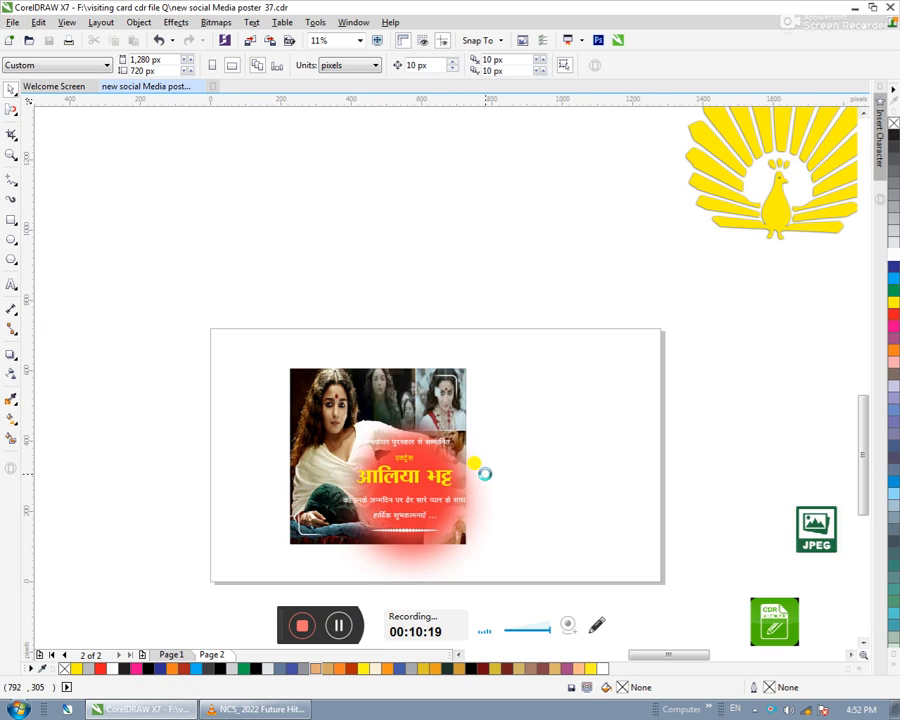
scroll(343, 497, "down", 2)
mouse_move(476, 442)
left_mouse_down()
mouse_move(386, 517)
mouse_move(467, 435)
left_mouse_up()
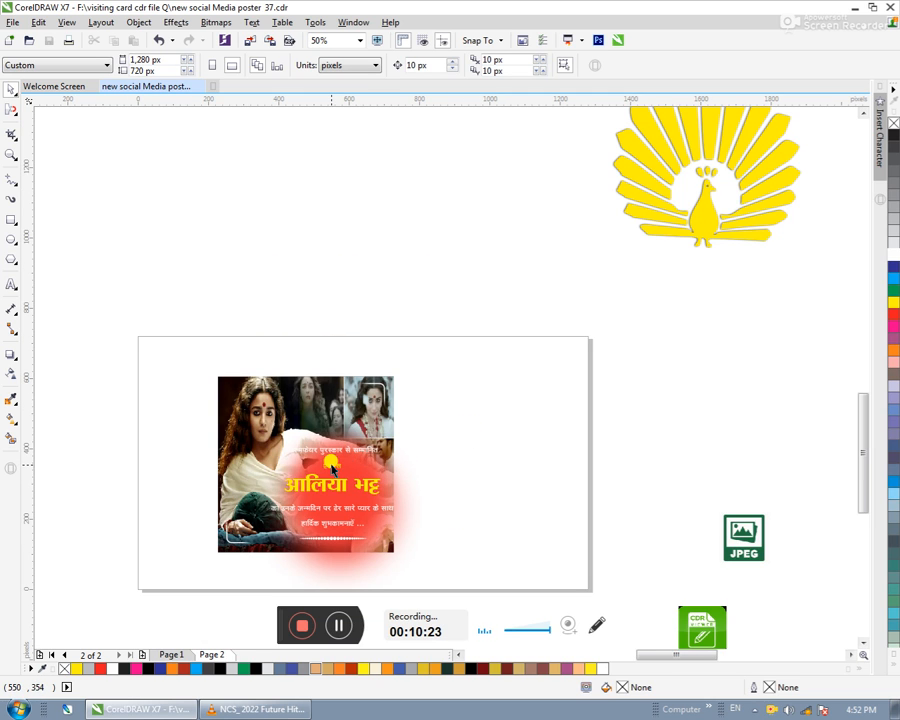
scroll(332, 522, "up", 2)
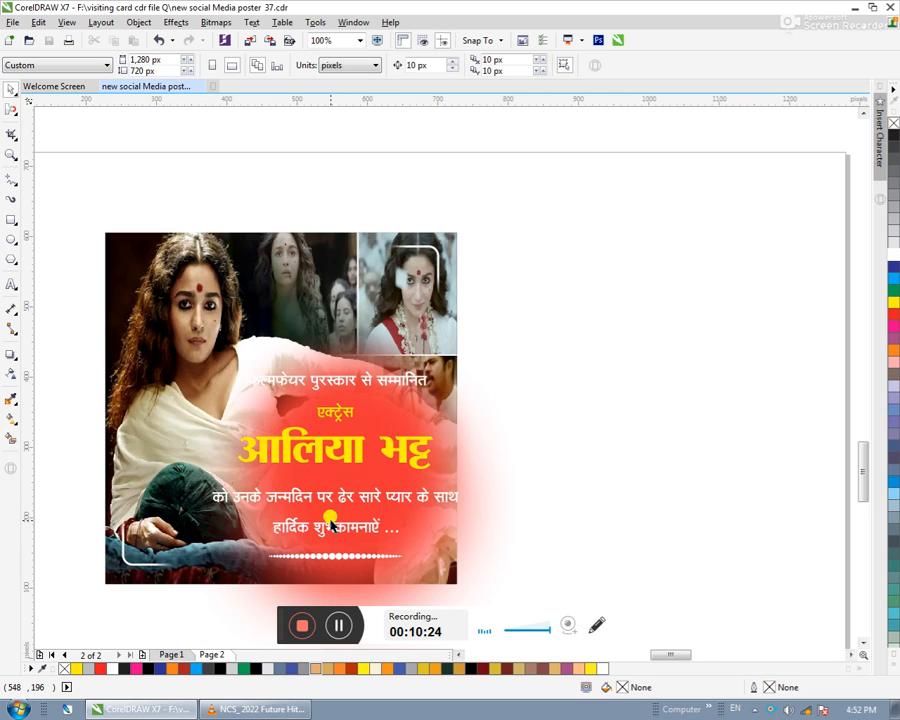
left_click(345, 388)
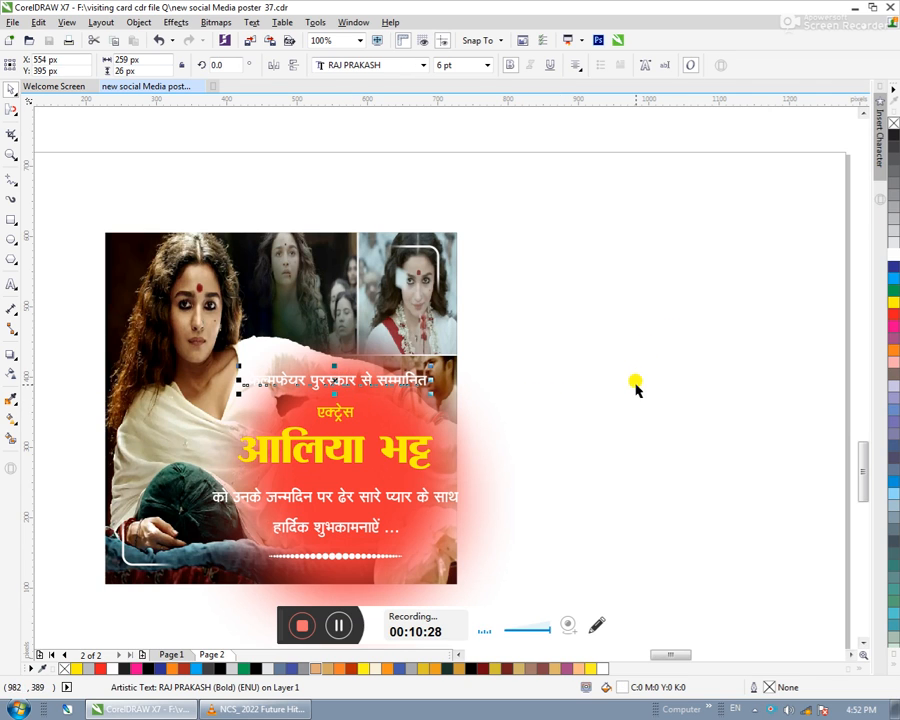
left_click(676, 448)
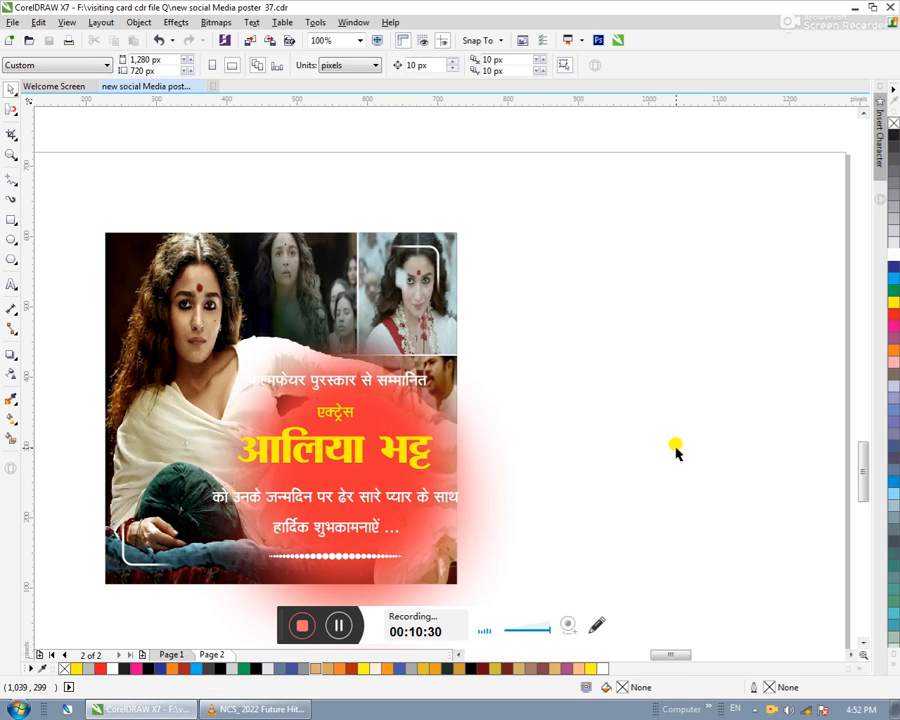
left_click(339, 625)
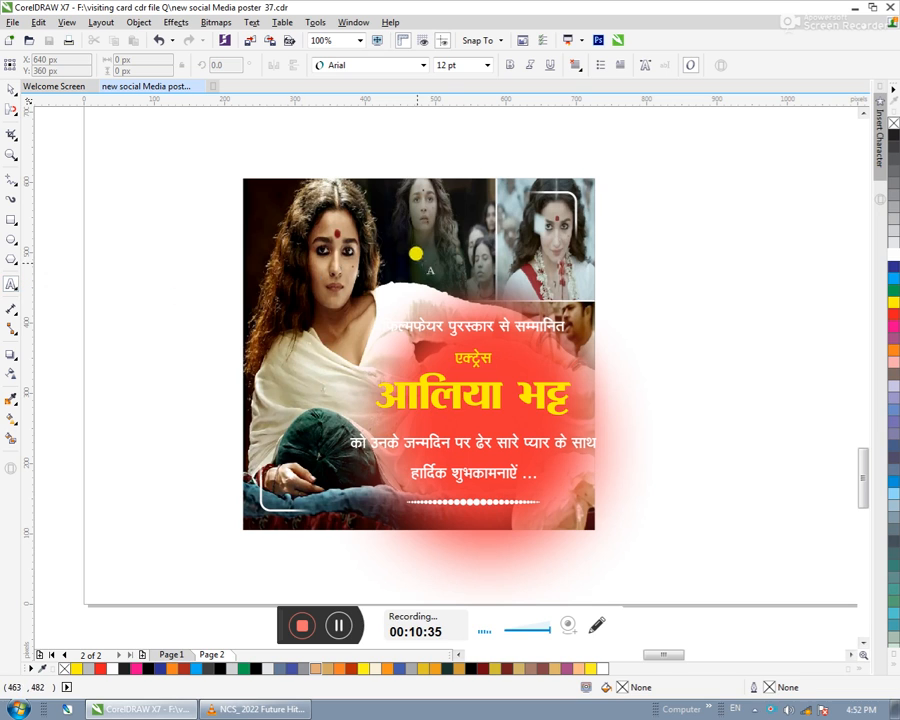
- Add the text "15" in Arial 8 pt near the upper-right photo, fill it white and move it beside the bracket
left_click(481, 195)
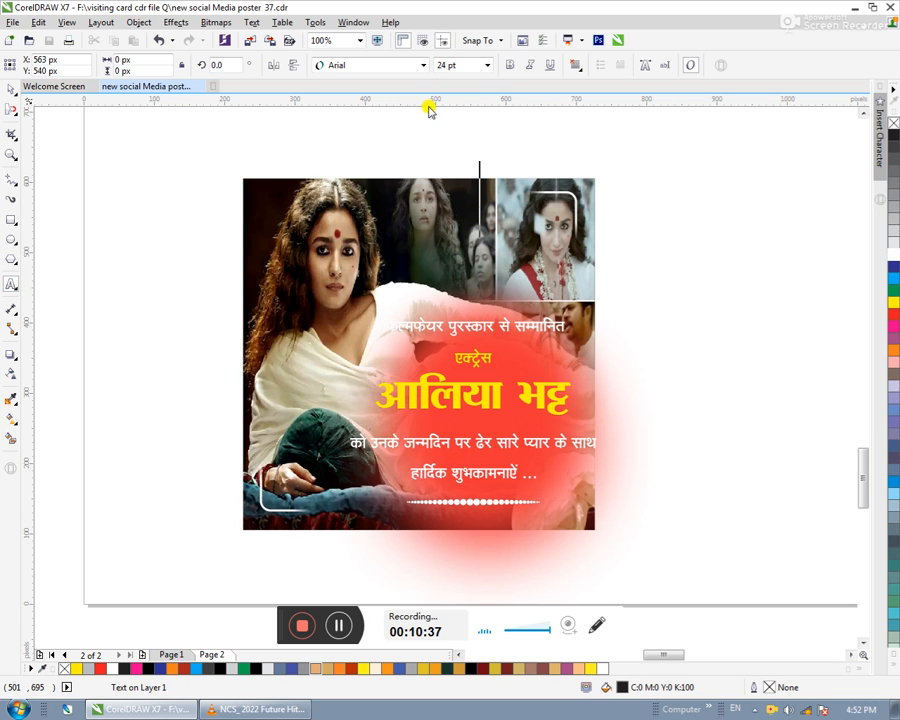
left_click(487, 65)
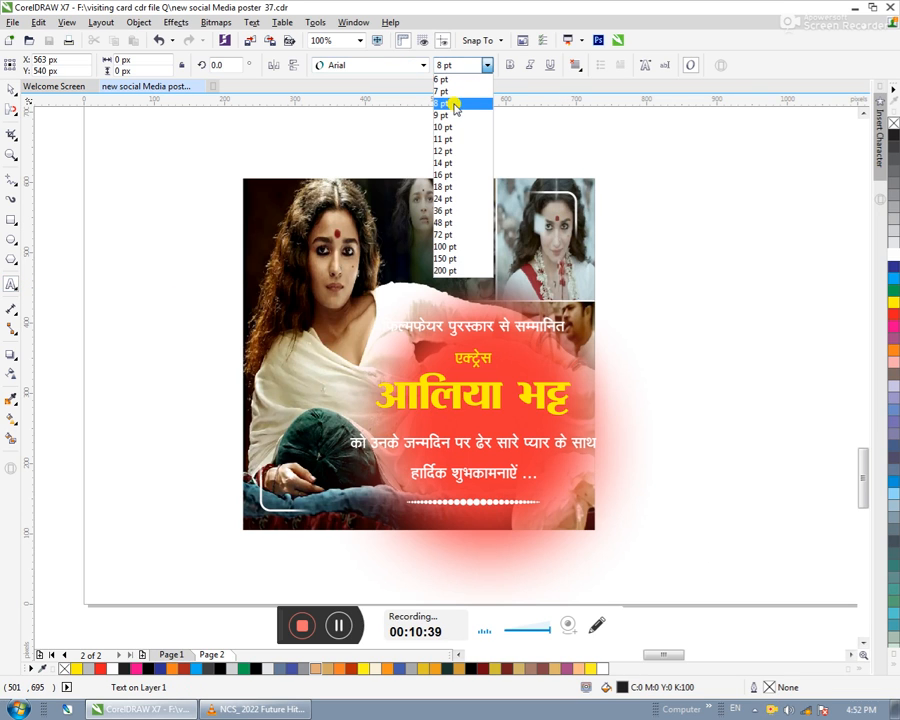
left_click(454, 99)
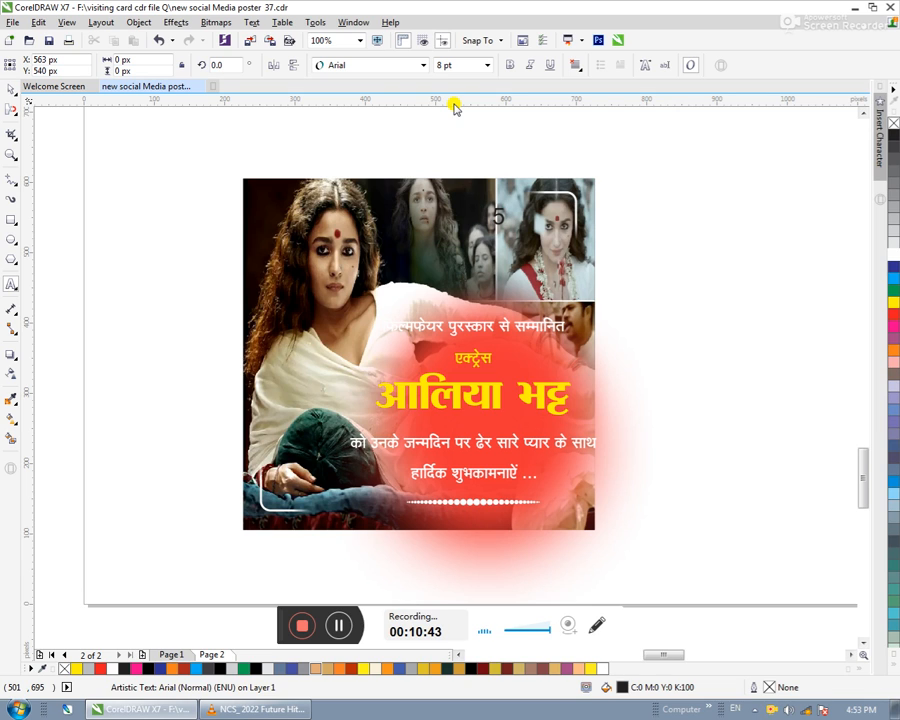
key("ctrl+space")
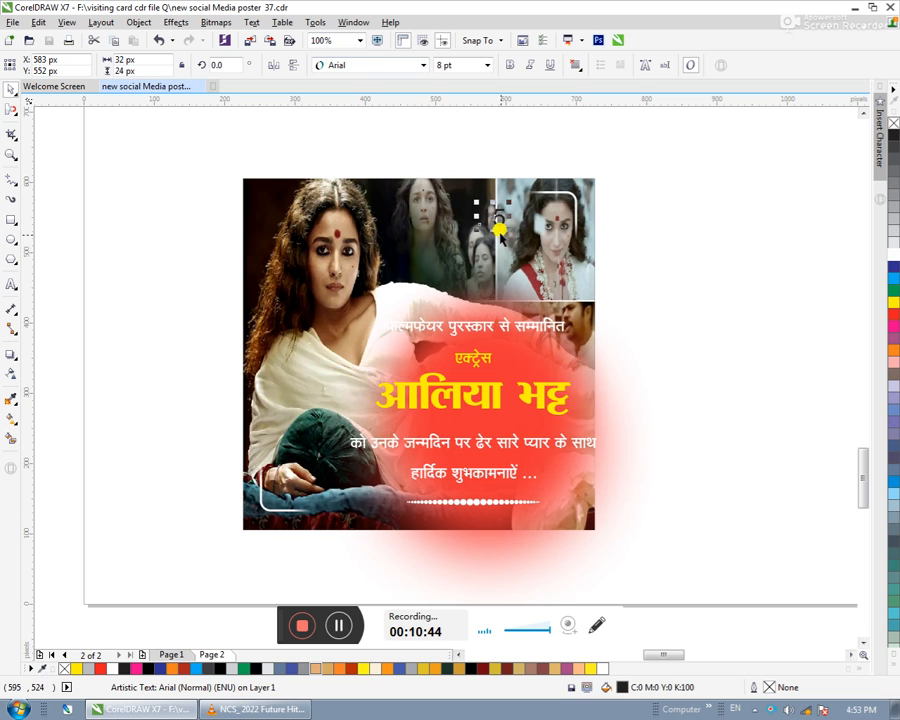
left_click_drag(482, 207, 526, 203)
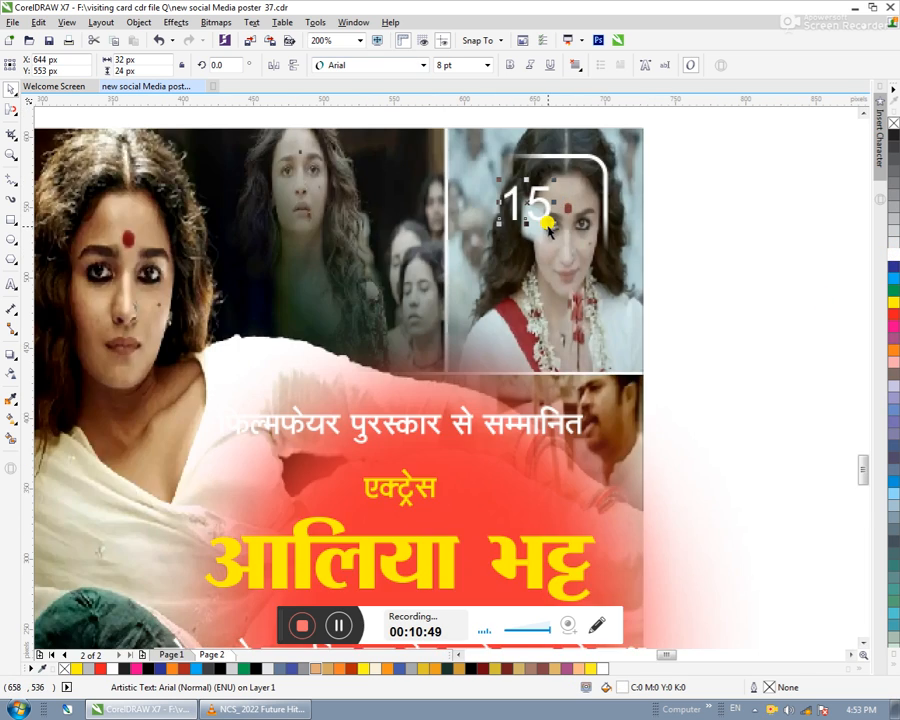
- Fit the "15" inside the upper-right bracket, making it yellow, bold and about 12.5 pt
scroll(530, 218, "up", 2)
left_click_drag(517, 203, 564, 186)
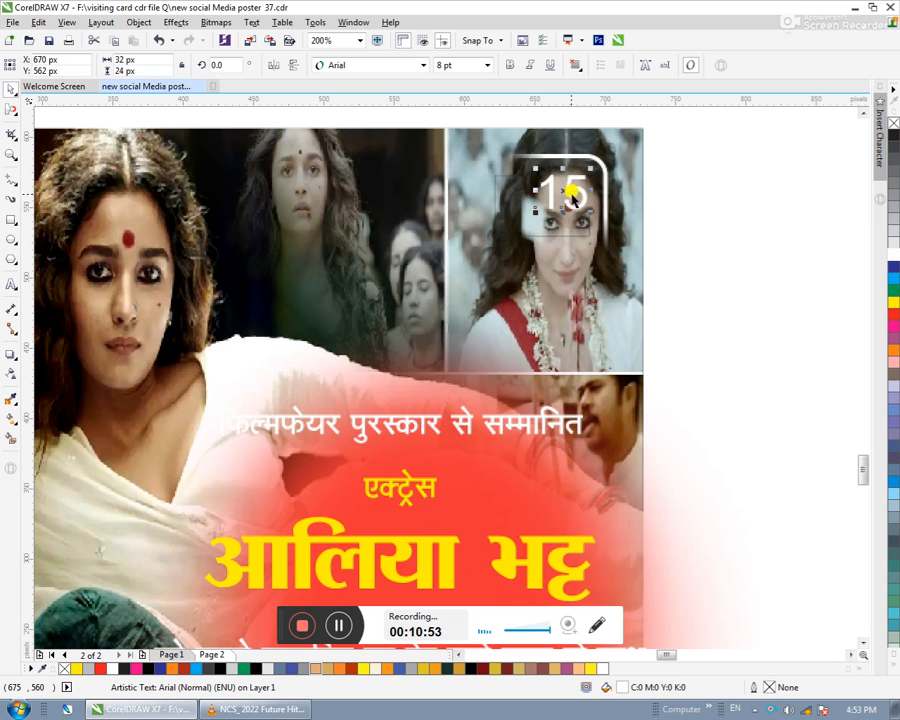
left_click(894, 303)
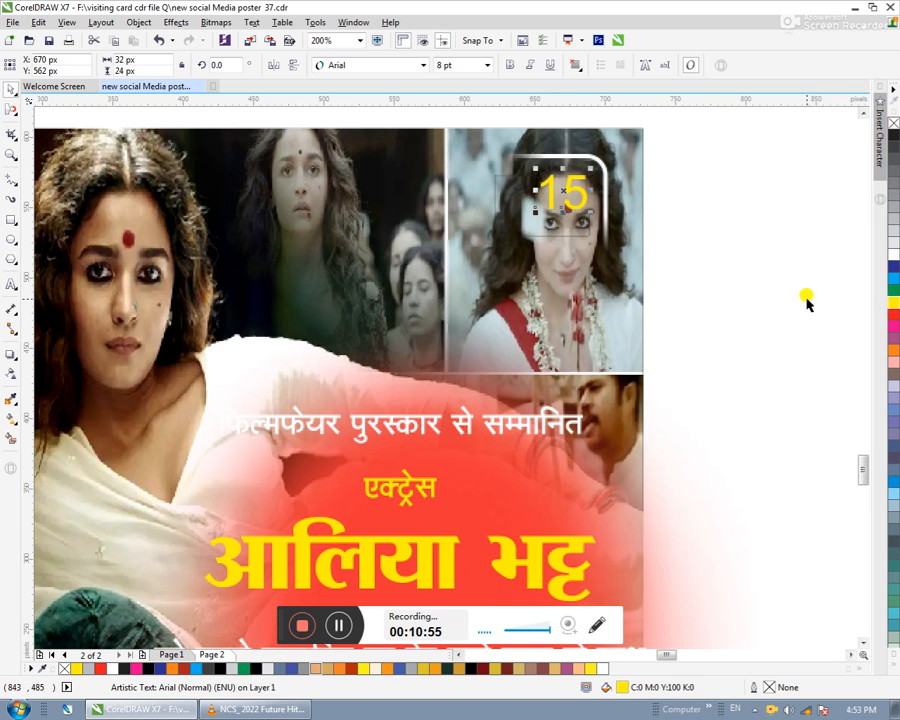
left_click_drag(535, 212, 507, 230)
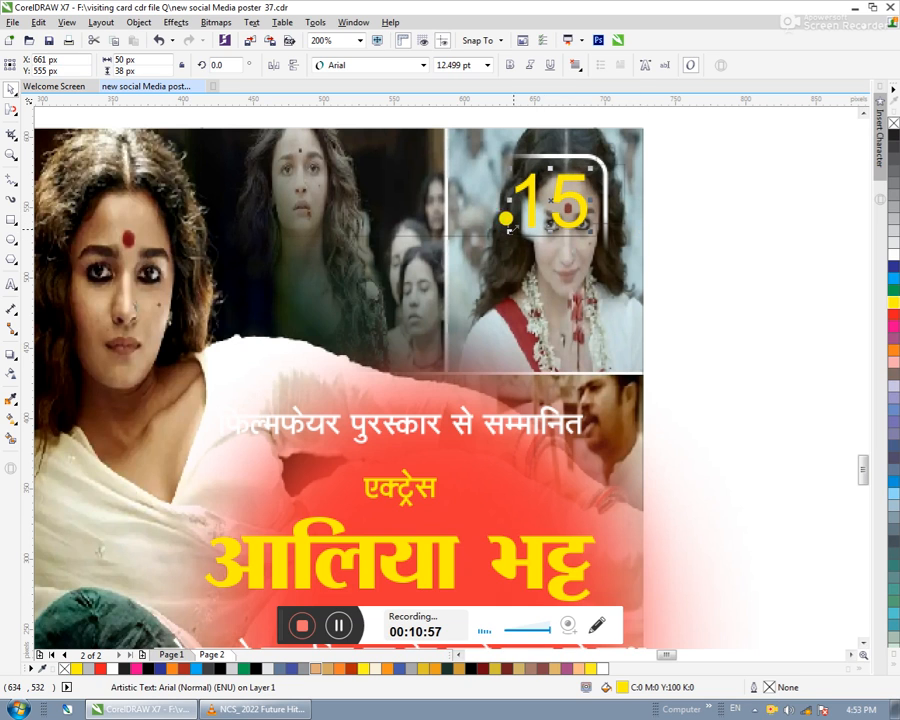
left_click(509, 66)
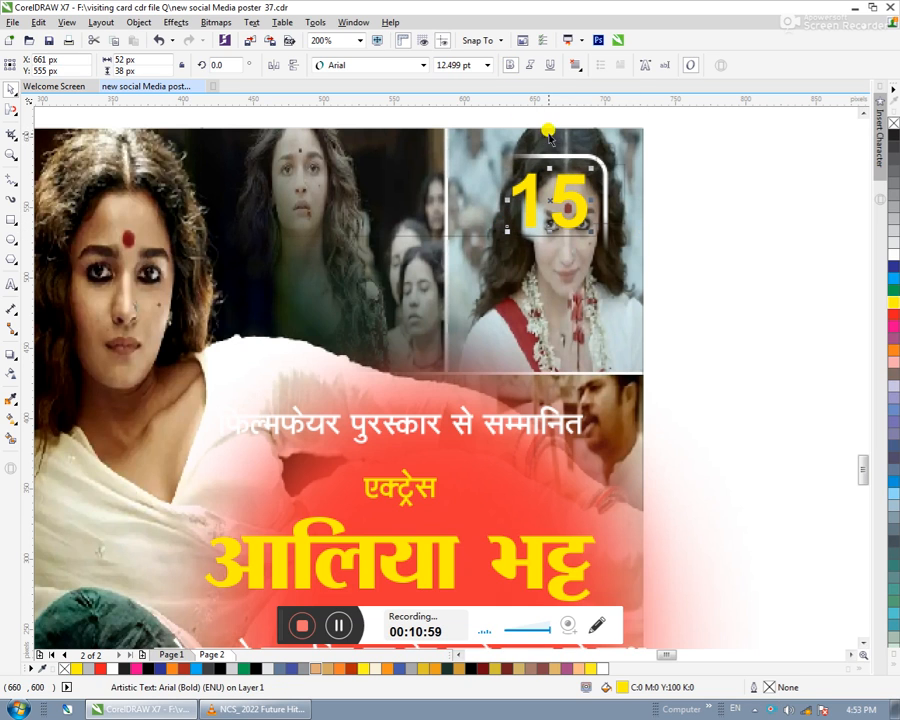
left_click_drag(553, 203, 561, 197)
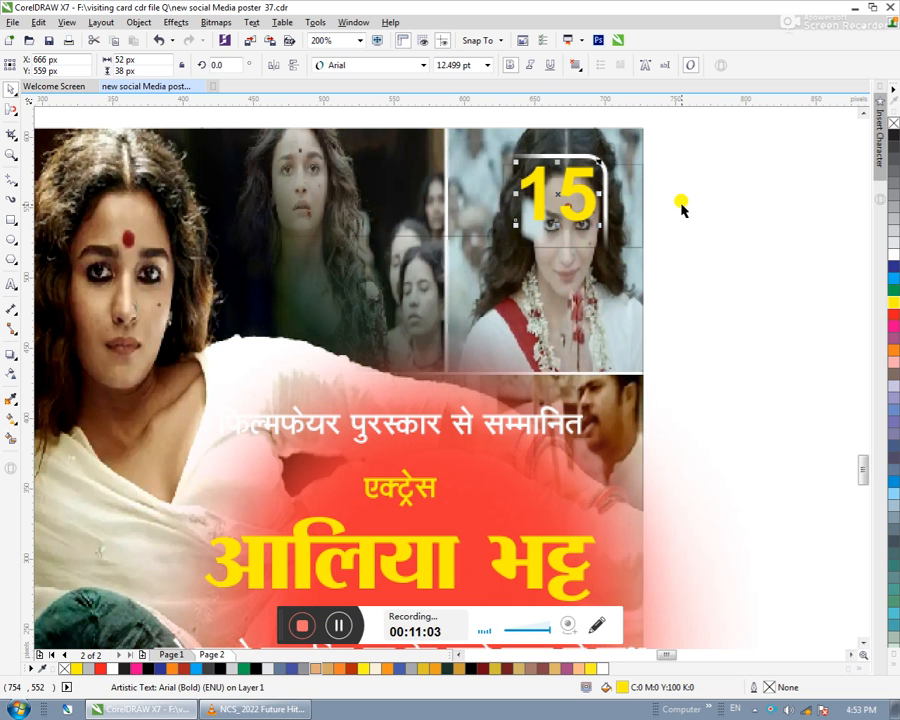
- Add "march" as a second line beneath the yellow "15" in the same text object
key("F8")
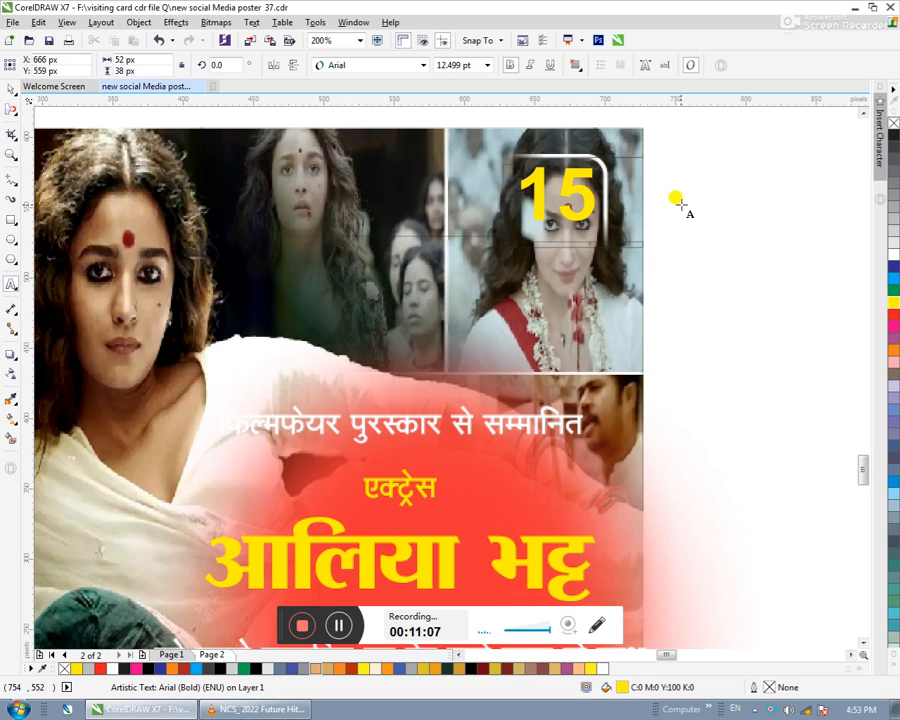
type("march")
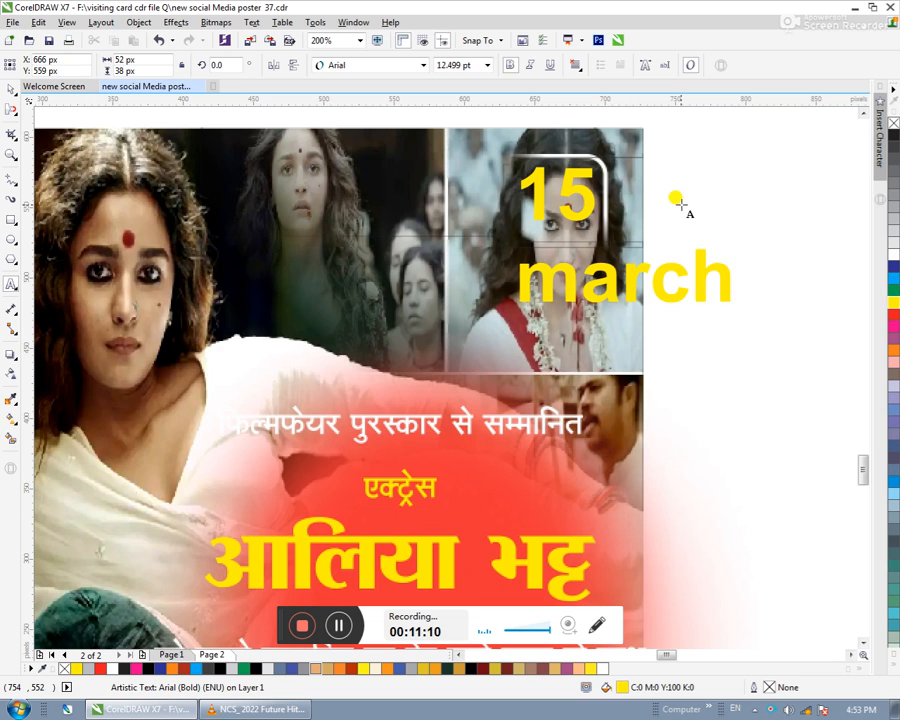
key("ctrl+a")
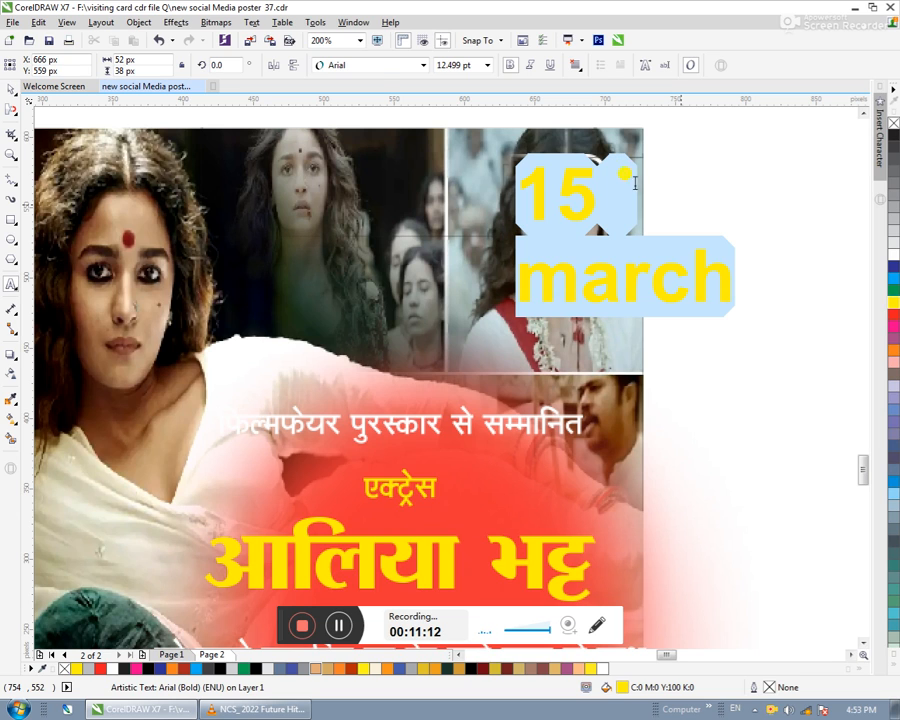
left_click(590, 288)
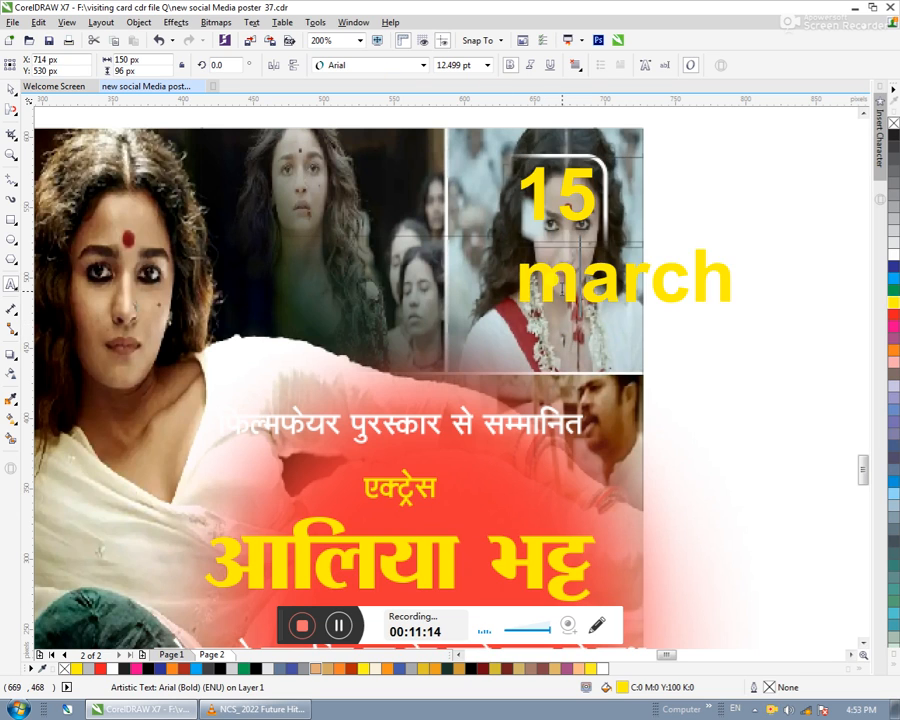
- Replace "march" beneath the yellow "15" with the Hindi word "मार्च" in the RAJ PRAKASH font
double_click(590, 288)
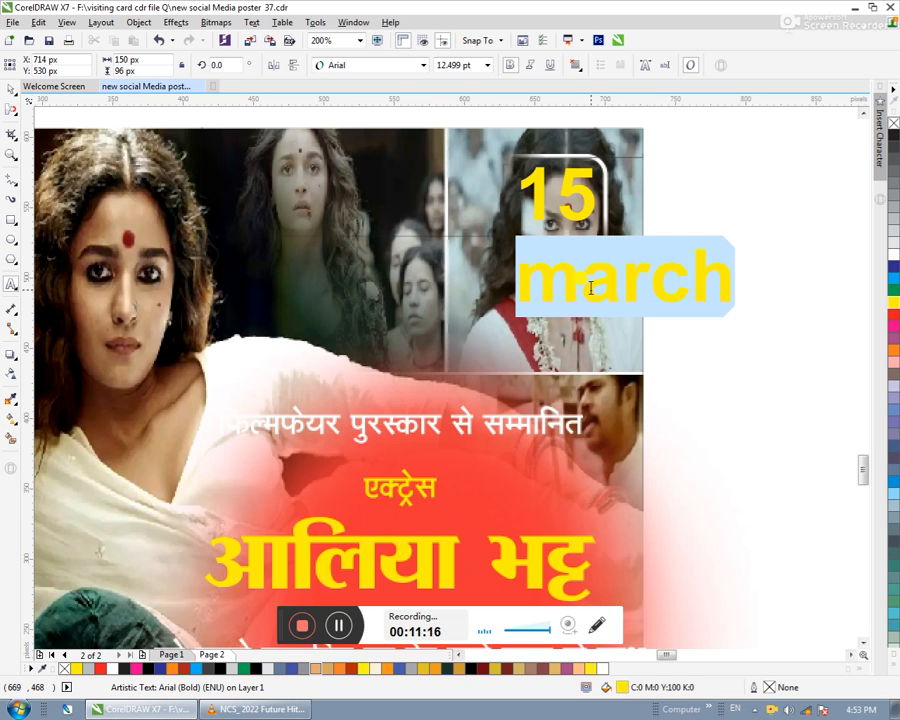
left_click(398, 66)
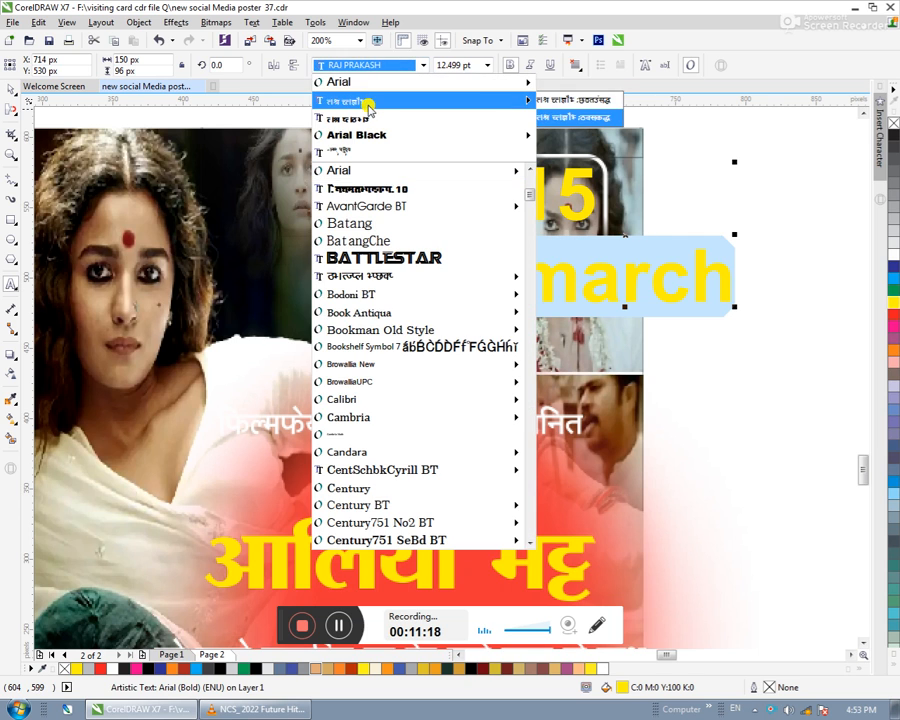
left_click(368, 102)
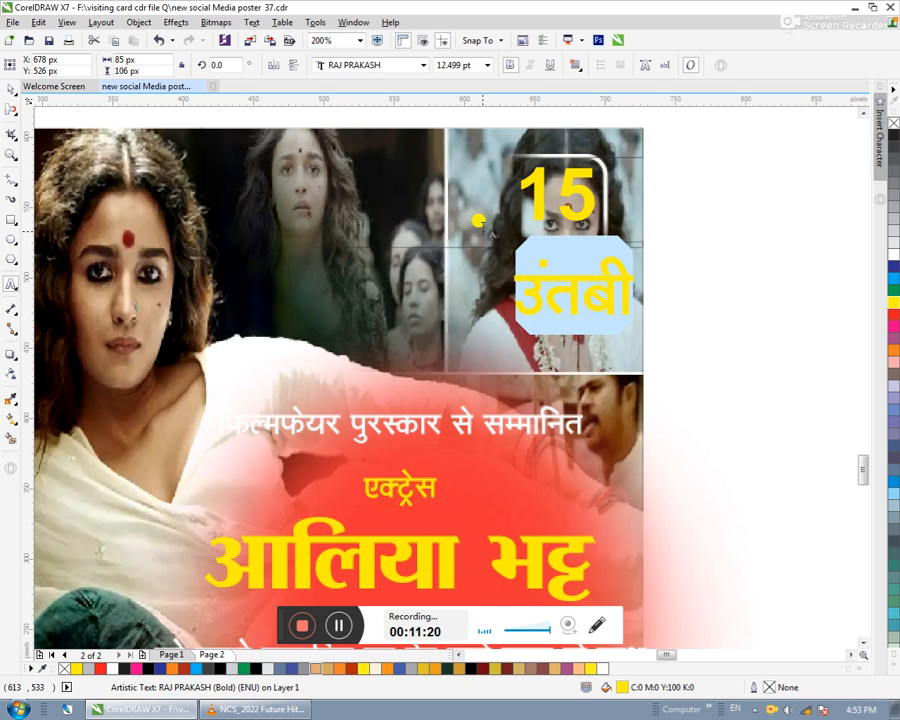
type("ekpZ")
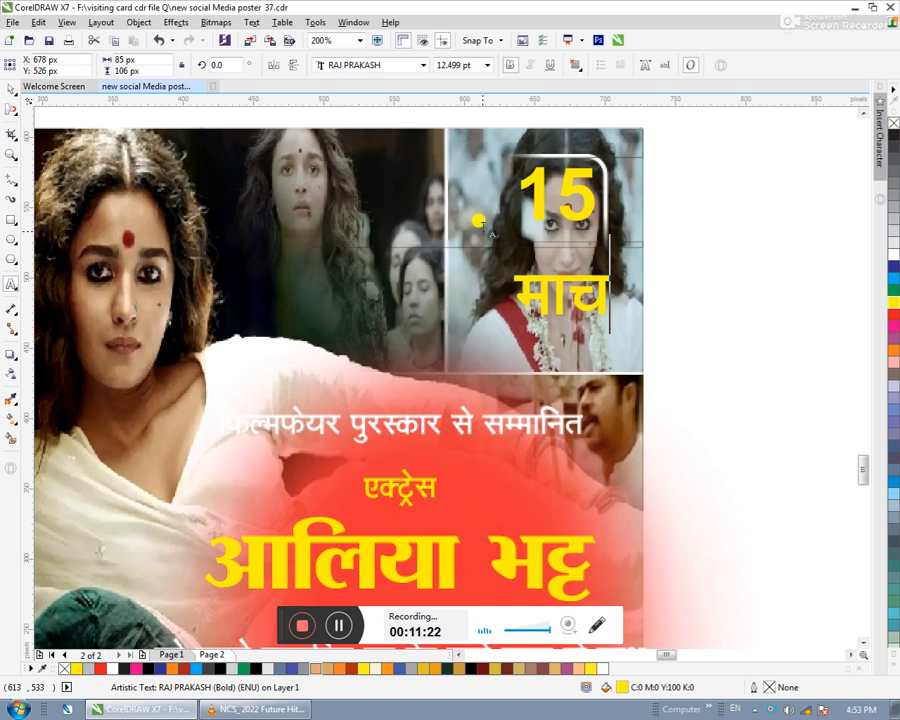
type("Z")
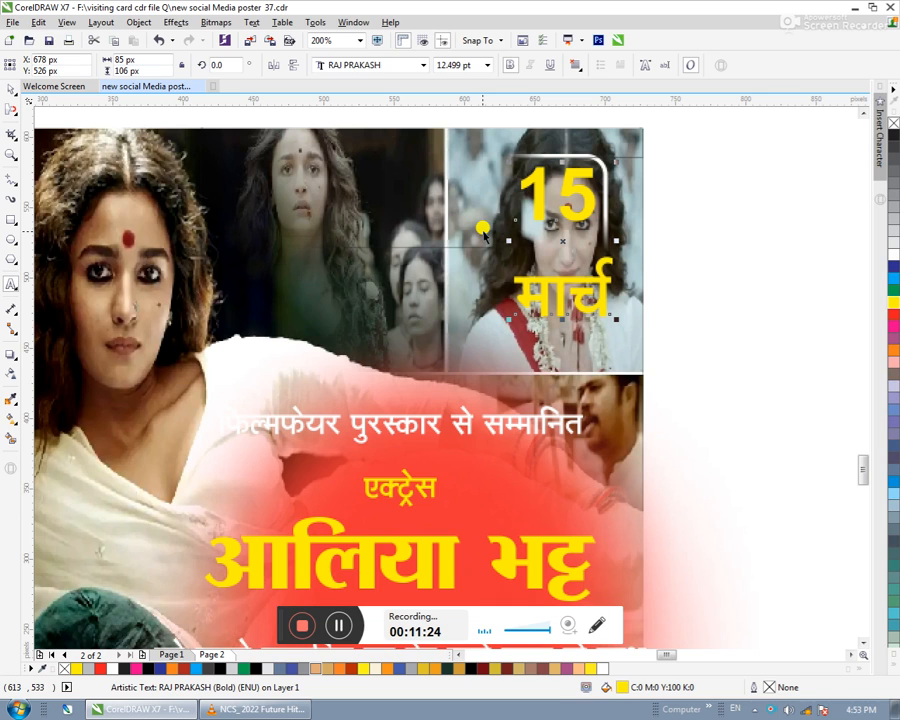
- Break the two-line date into separate text objects and reduce "मार्च" to 7 pt
key("ctrl+space")
key("Tab")
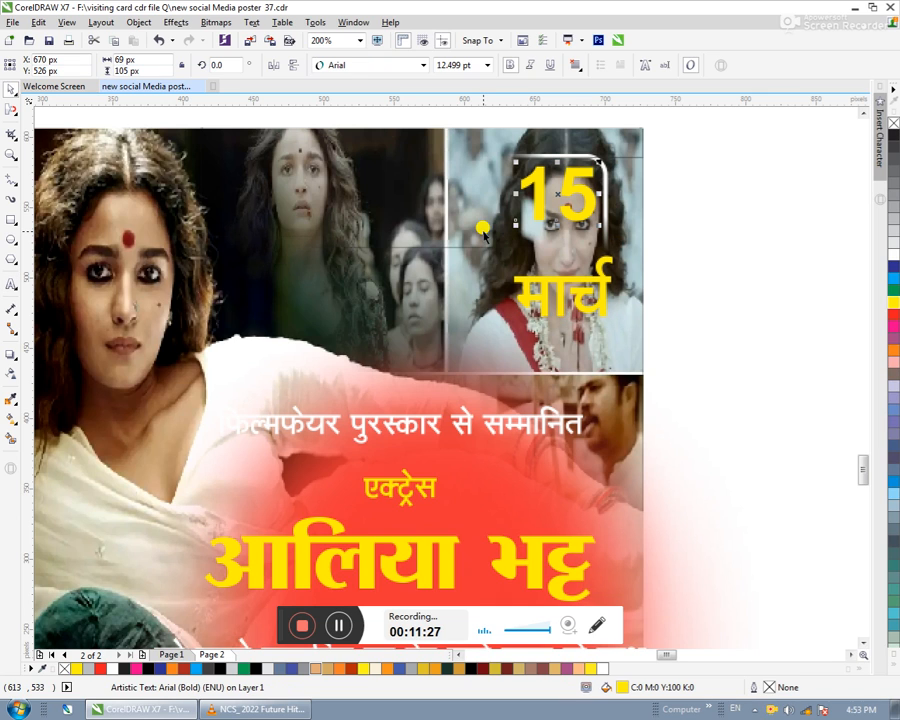
left_click(549, 285)
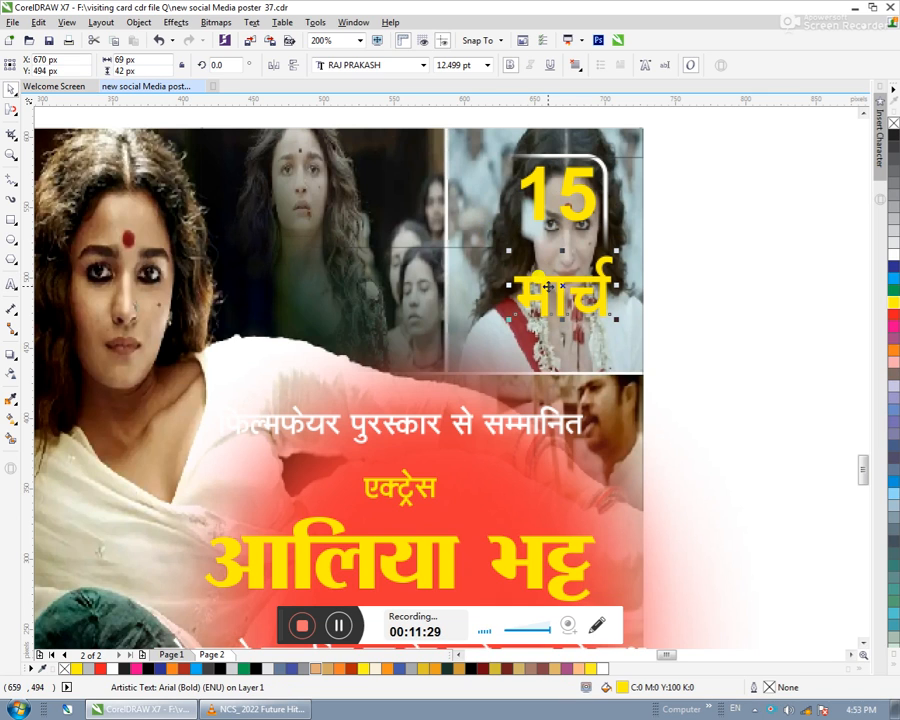
key("ctrl+KP_2")
key("ctrl+KP_2")
key("ctrl+KP_2")
key("ctrl+KP_2")
key("ctrl+KP_2")
key("ctrl+KP_2")
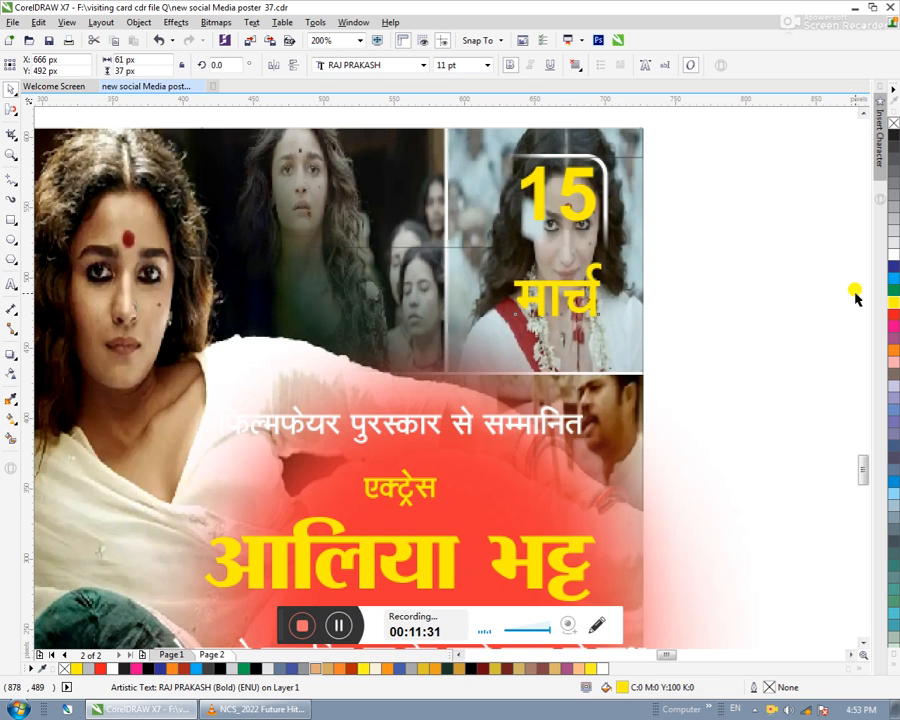
- Move "मार्च" to the left of "15", shift "15" below the bracket, and rotate "मार्च" by 90 degrees
left_click_drag(547, 290, 498, 245)
left_click_drag(545, 211, 540, 268)
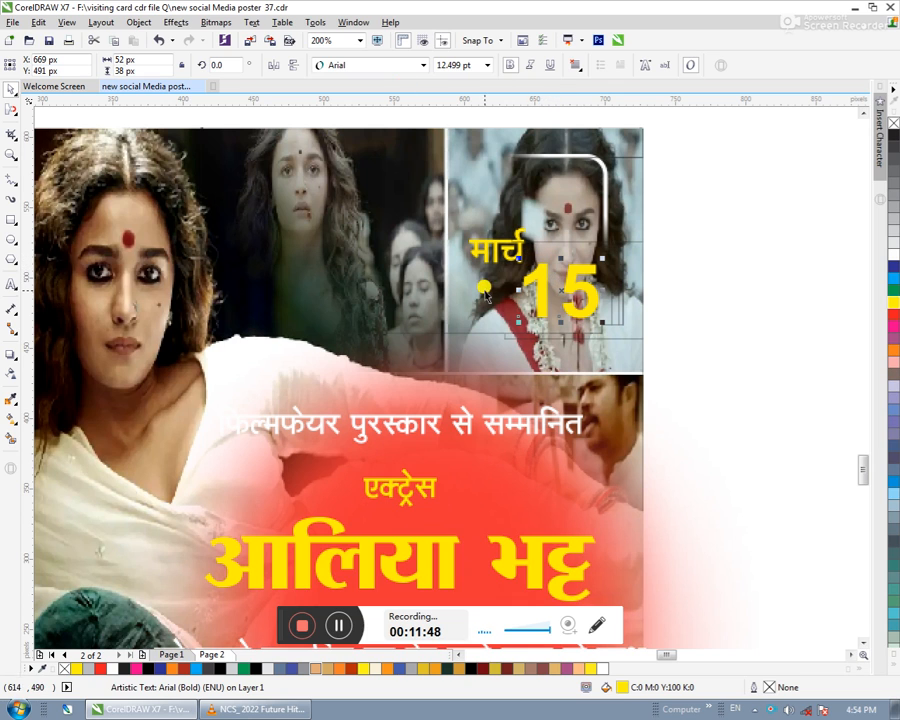
left_click(488, 258)
left_click(246, 68)
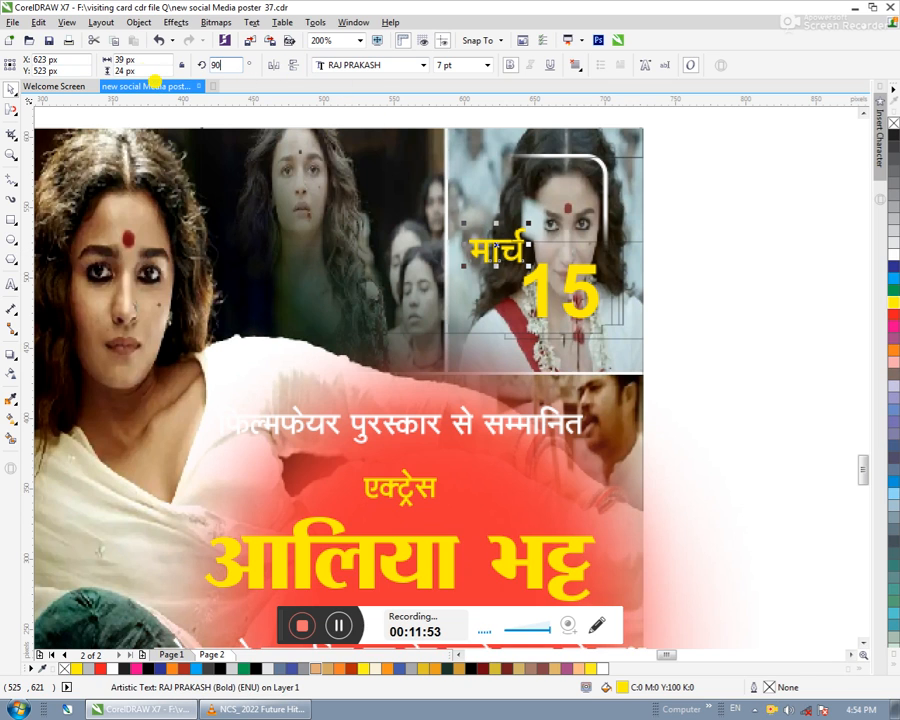
key("Return")
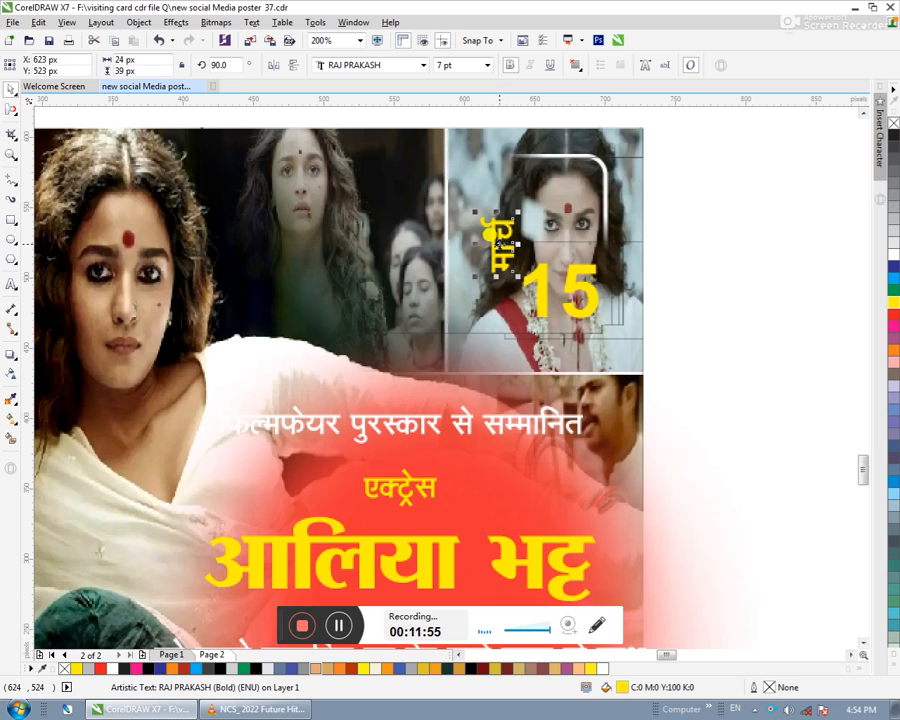
- Place the rotated "मार्च" directly left of "15" and move both up inside the upper-right bracket
left_click_drag(505, 248, 504, 293)
left_click_drag(693, 227, 478, 330)
left_click_drag(540, 296, 531, 222)
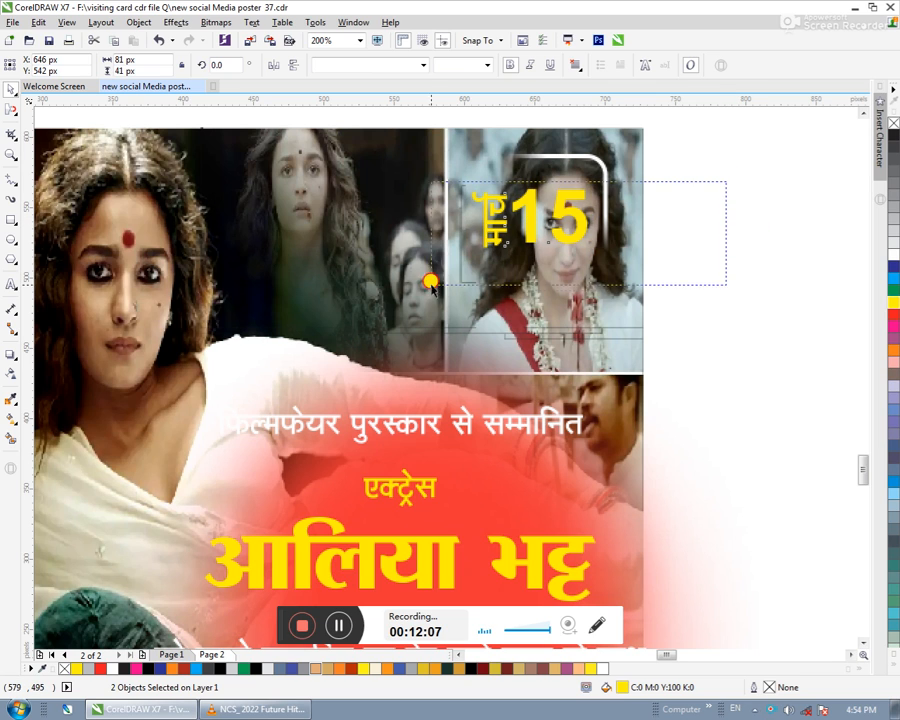
- Align "मार्च" and "15" level on their horizontal centre line and nudge both up by 10 px
key("c")
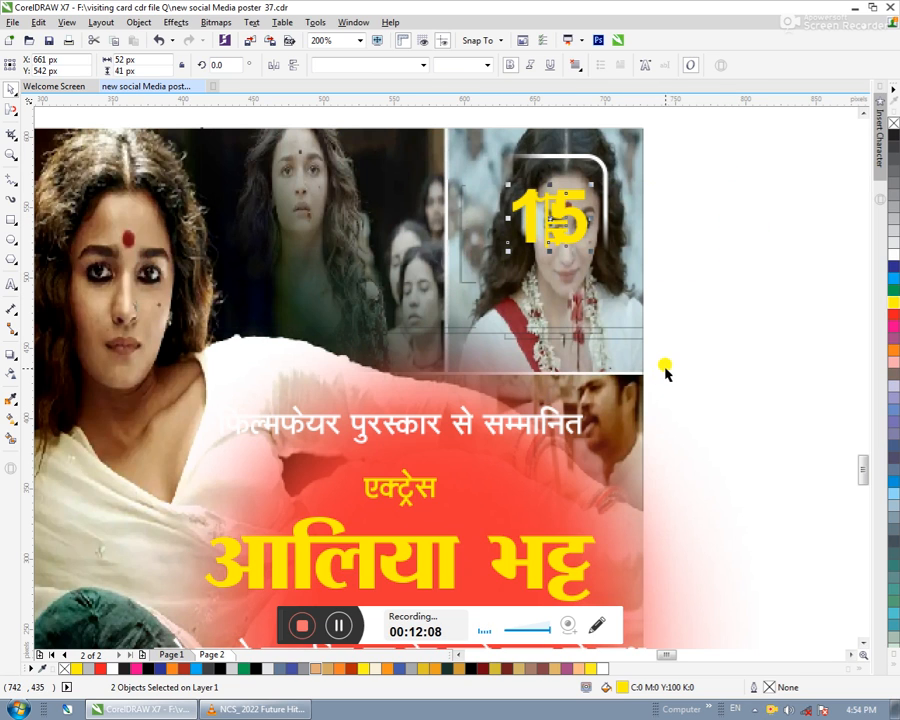
key("ctrl+z")
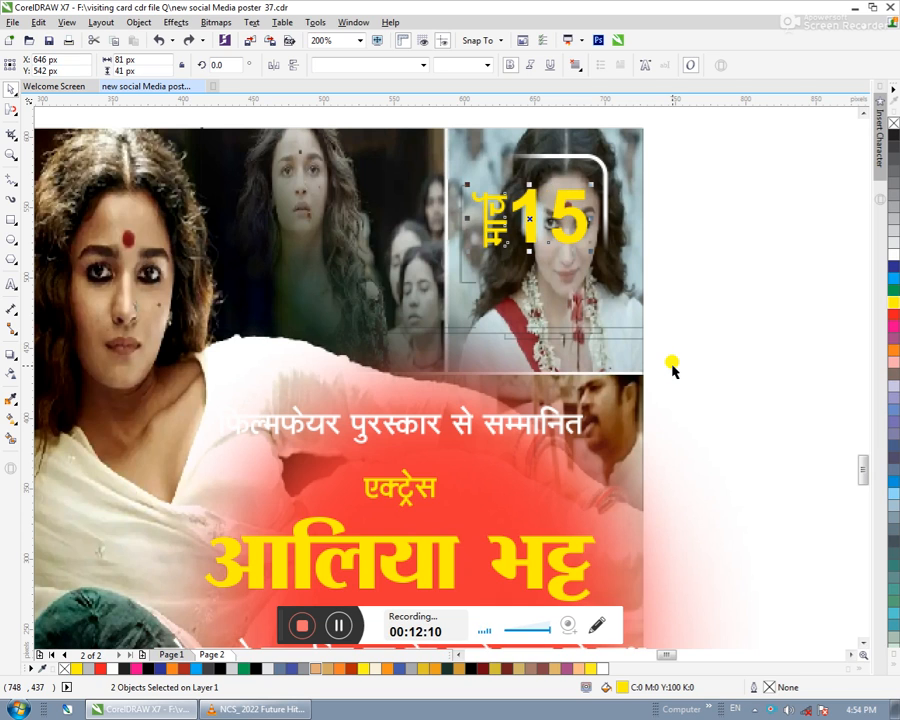
left_click_drag(688, 184, 407, 299)
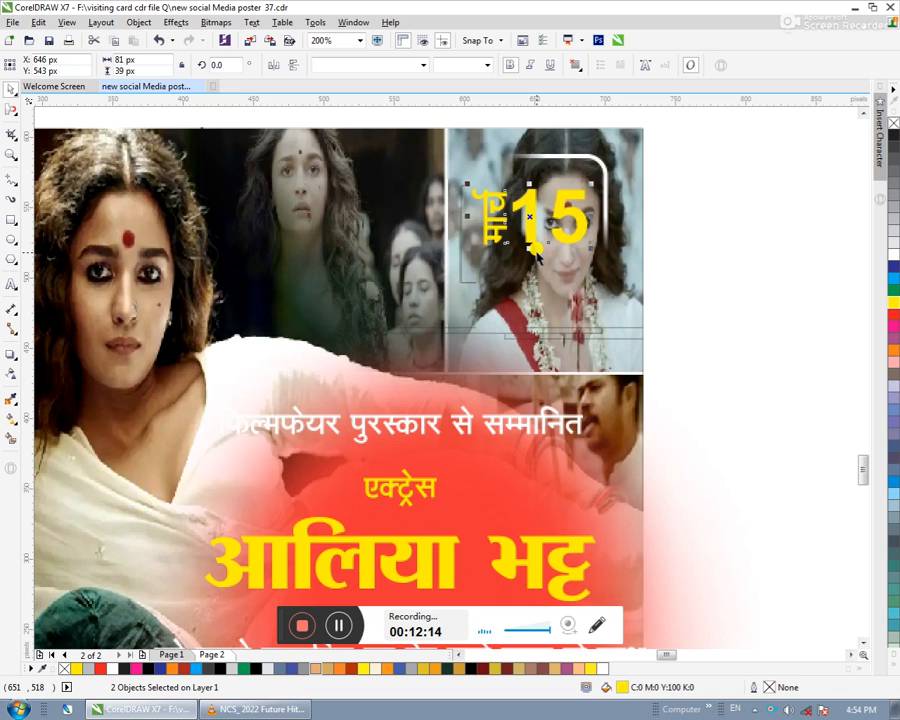
key("Up")
key("Up")
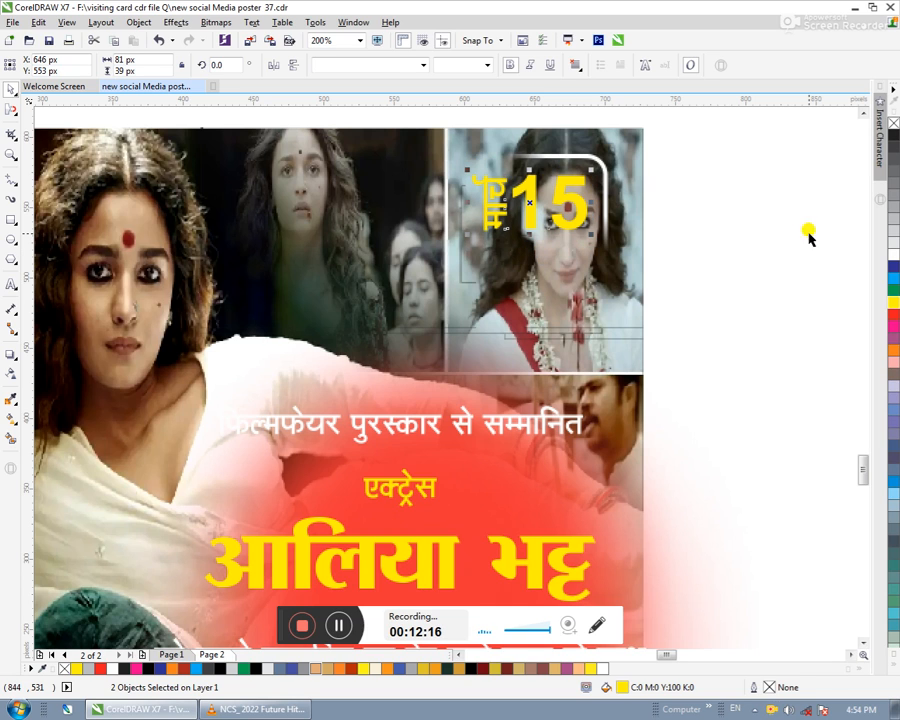
left_click(775, 218)
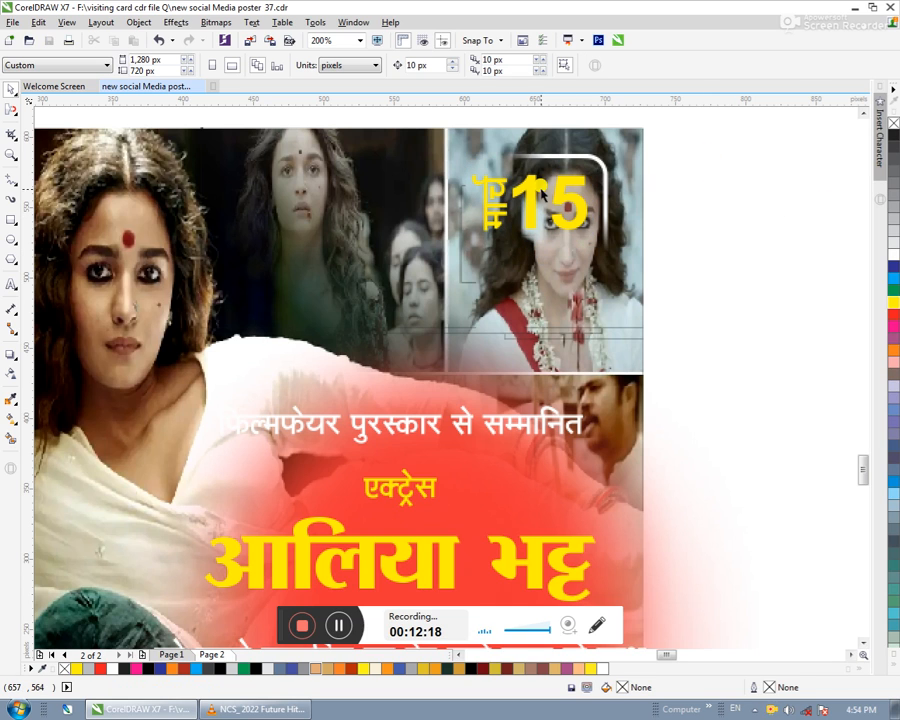
- Nudge "15" left by 10 px and move the rotated "मार्च" to its right side inside the bracket
left_click(493, 213)
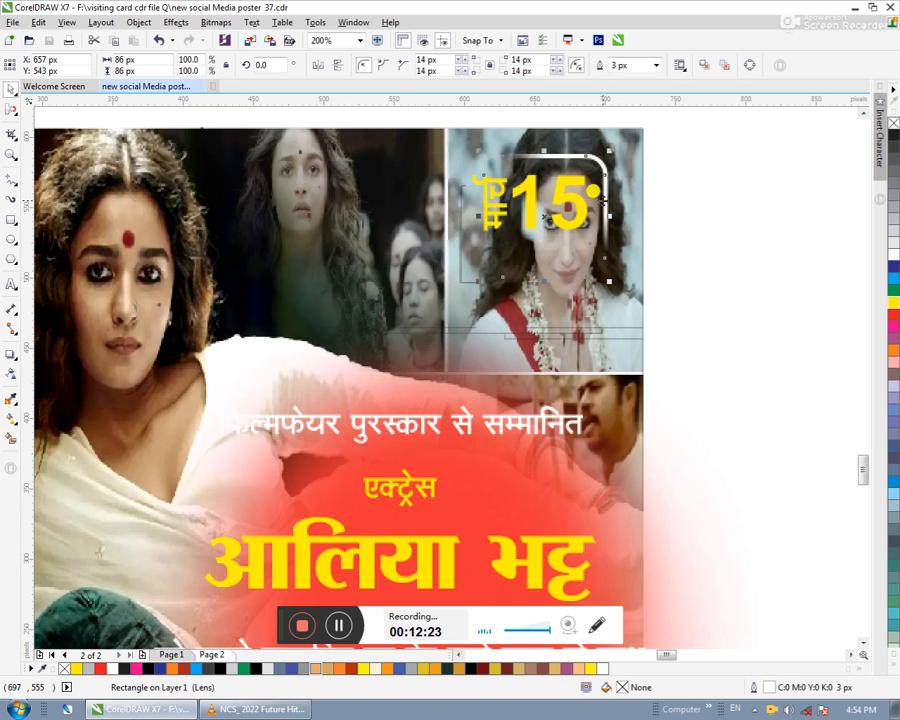
key("Escape")
left_click(567, 208)
left_click(763, 214)
left_click(565, 193)
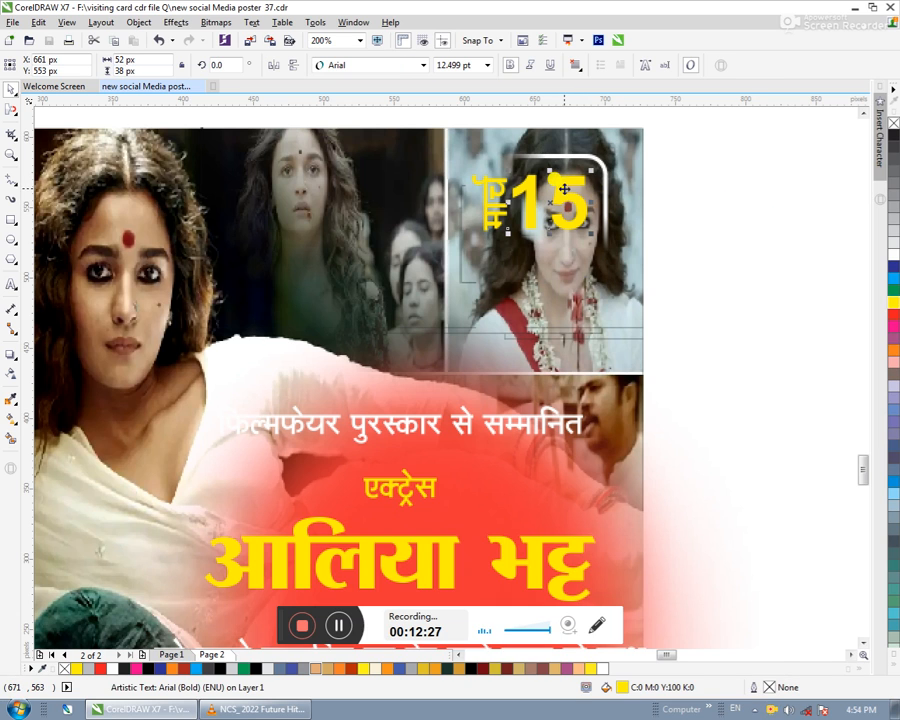
left_click(492, 218)
left_click_drag(492, 218, 584, 240)
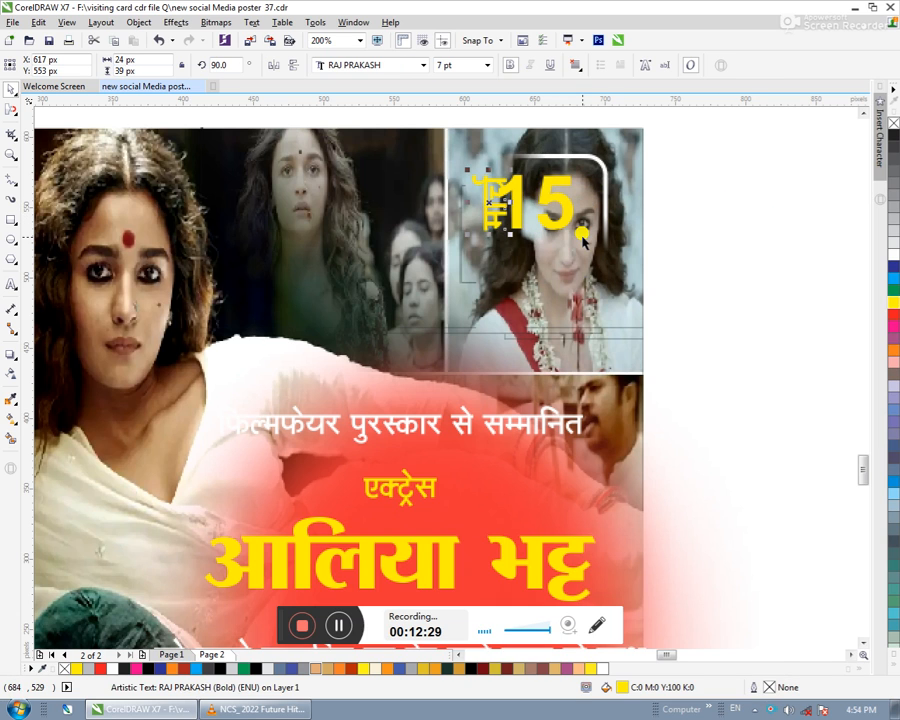
key("Right")
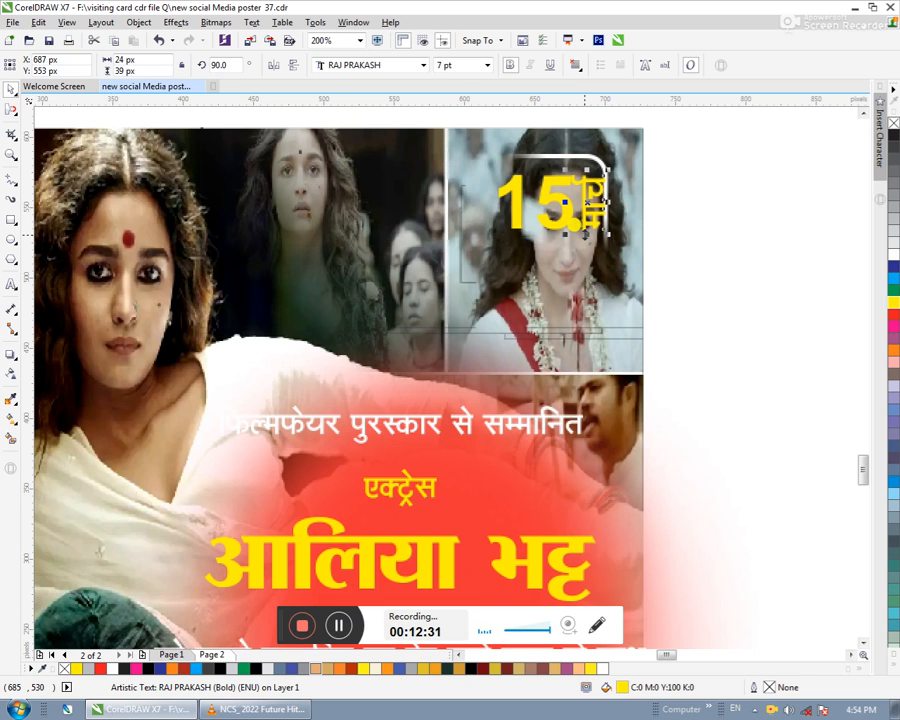
key("Right")
- Shift "15" and "मार्च" together to the left by 20 px, clear of the bracket's vertical edge
left_click_drag(711, 151, 468, 281)
left_click_drag(743, 153, 426, 303)
key("Left")
key("Left")
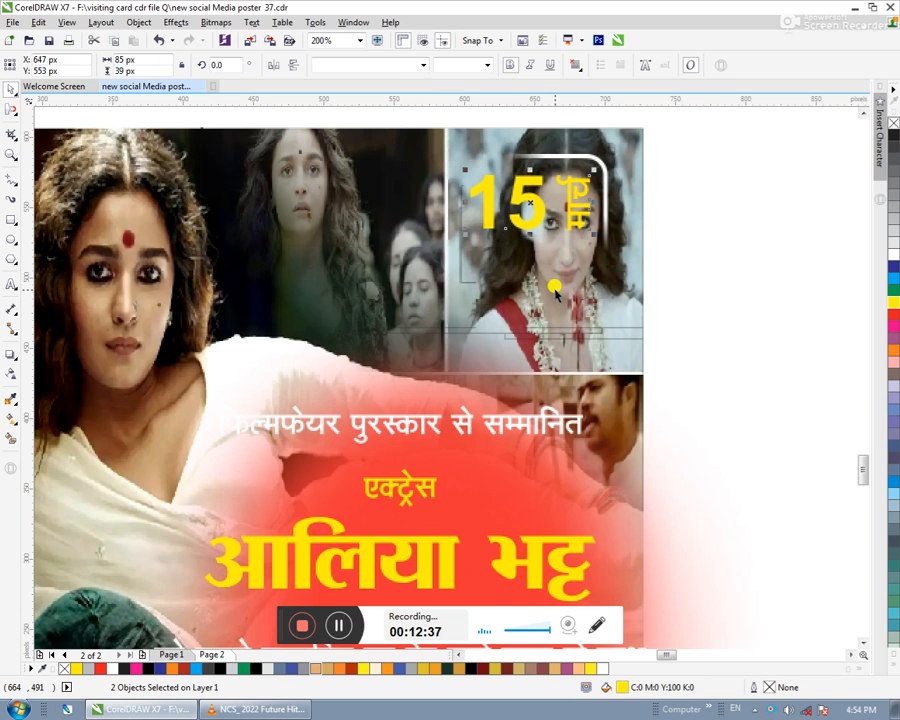
left_click(727, 226)
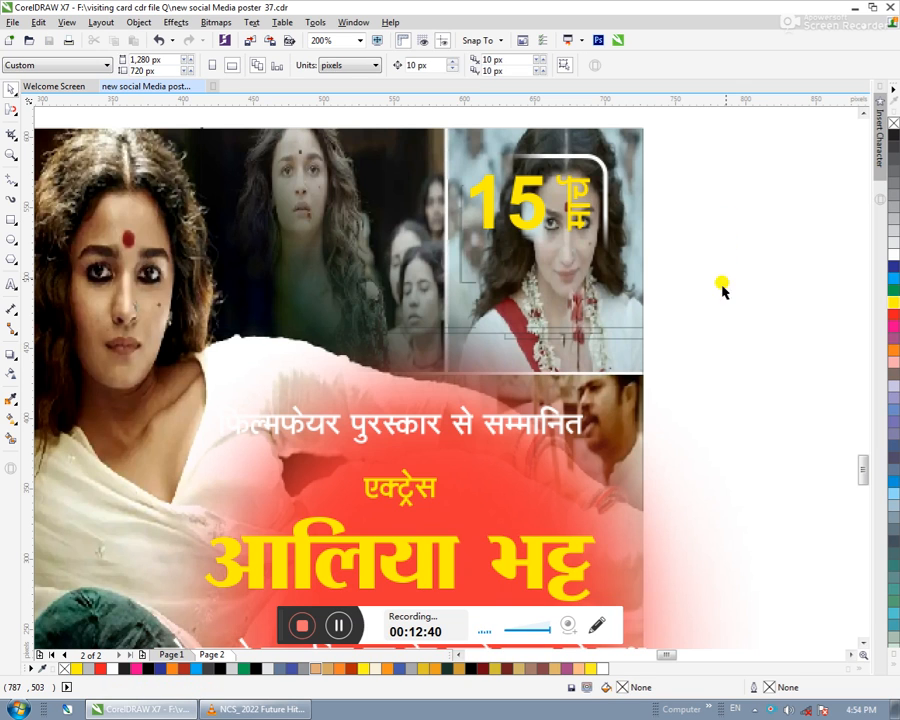
- Duplicate the "15 मार्च" date, fill the copy black and convert it to a 300 dpi RGB bitmap with transparent background
left_click_drag(715, 167, 390, 312)
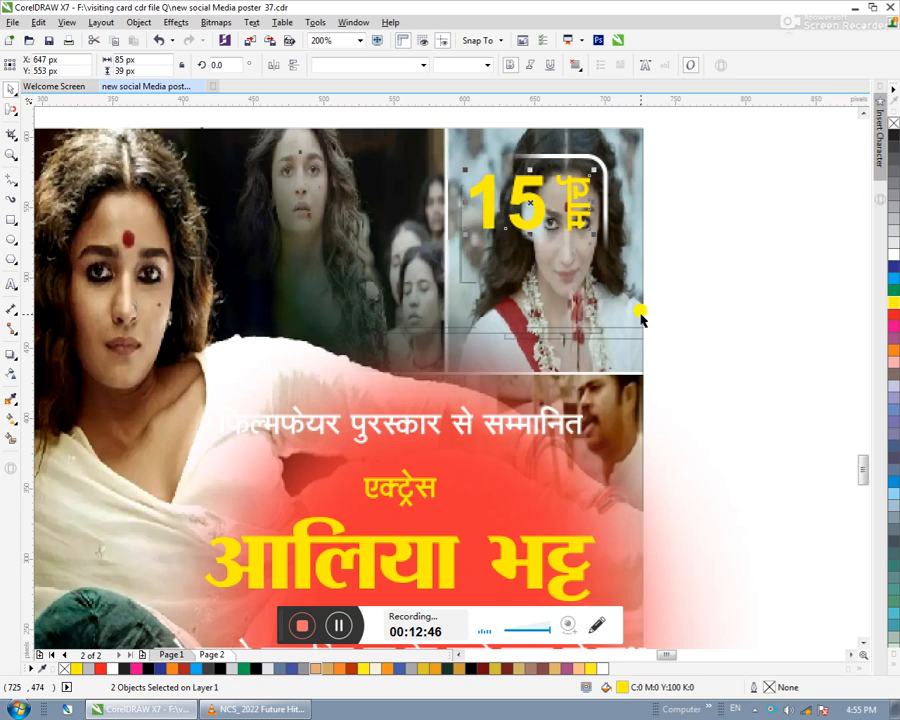
left_click(257, 669)
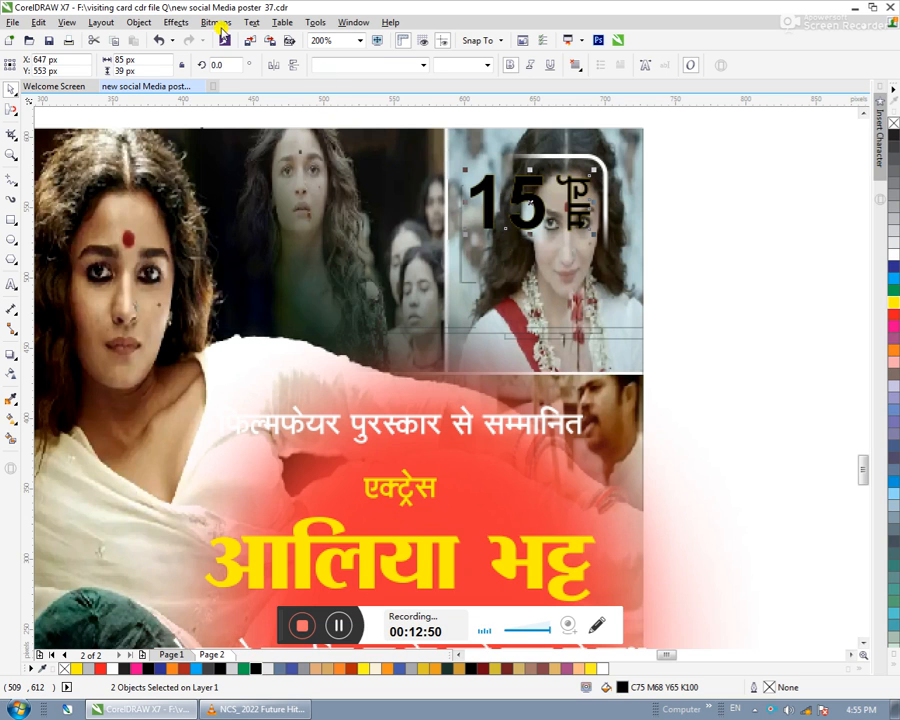
left_click(217, 23)
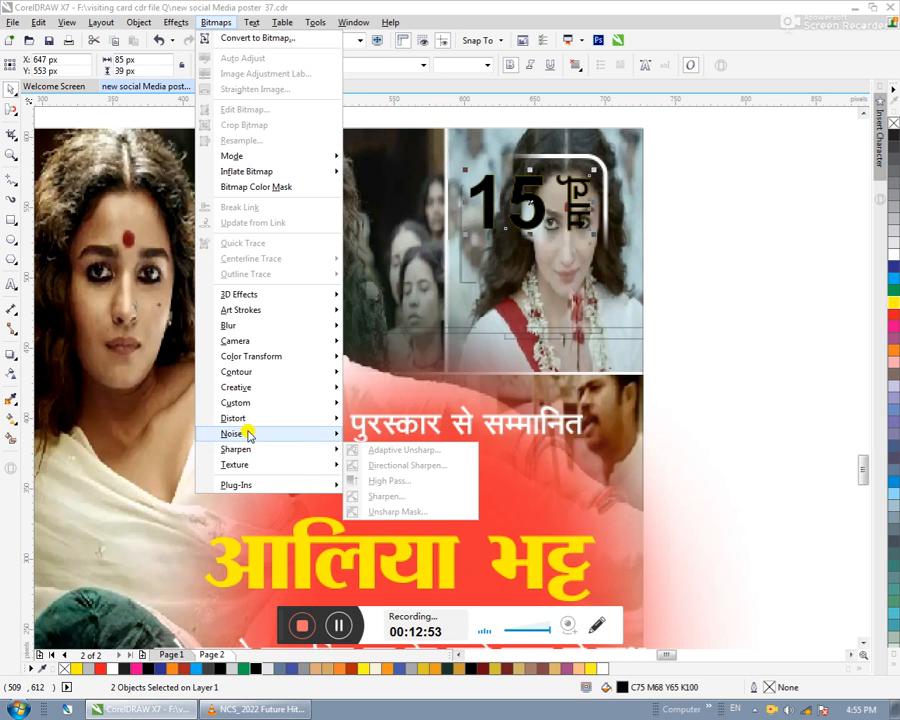
left_click(236, 39)
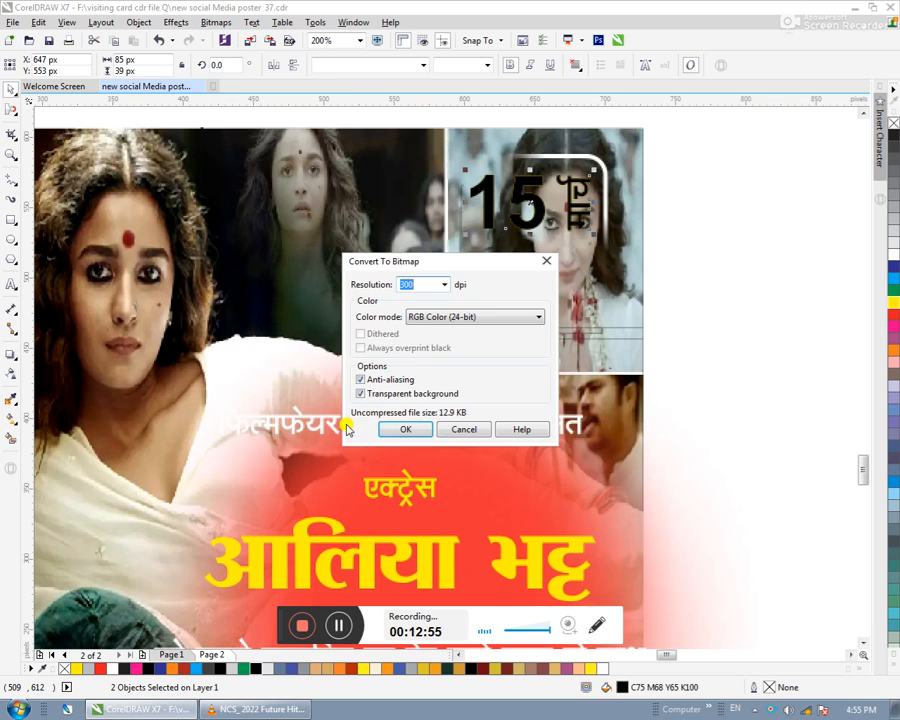
left_click(395, 430)
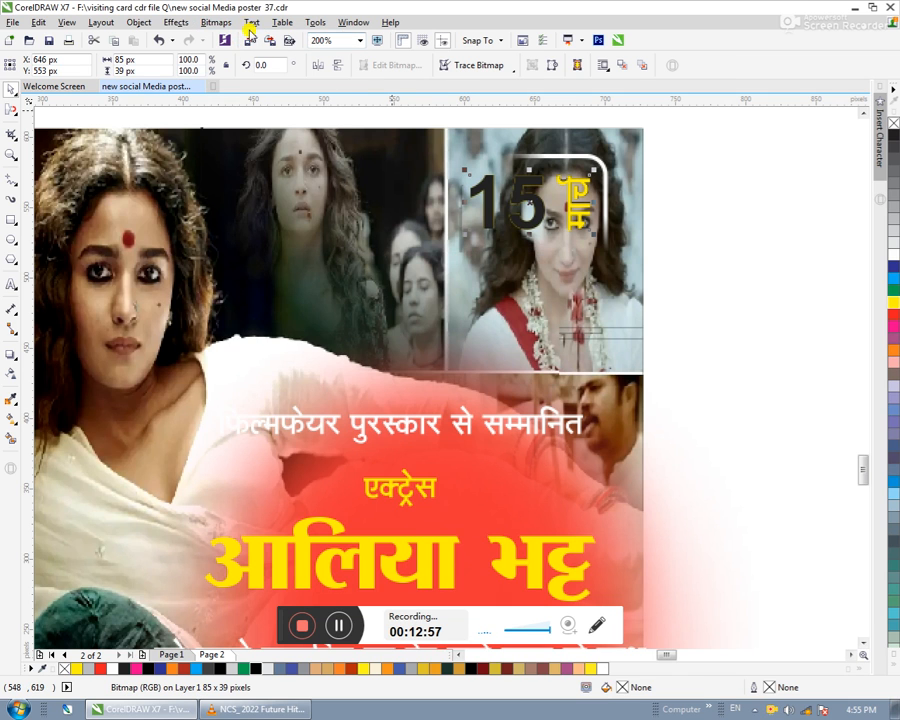
- Move the black "15 मार्च" bitmap copy below the yellow date and apply a 2-pixel Gaussian blur to it
left_click_drag(520, 194, 535, 375)
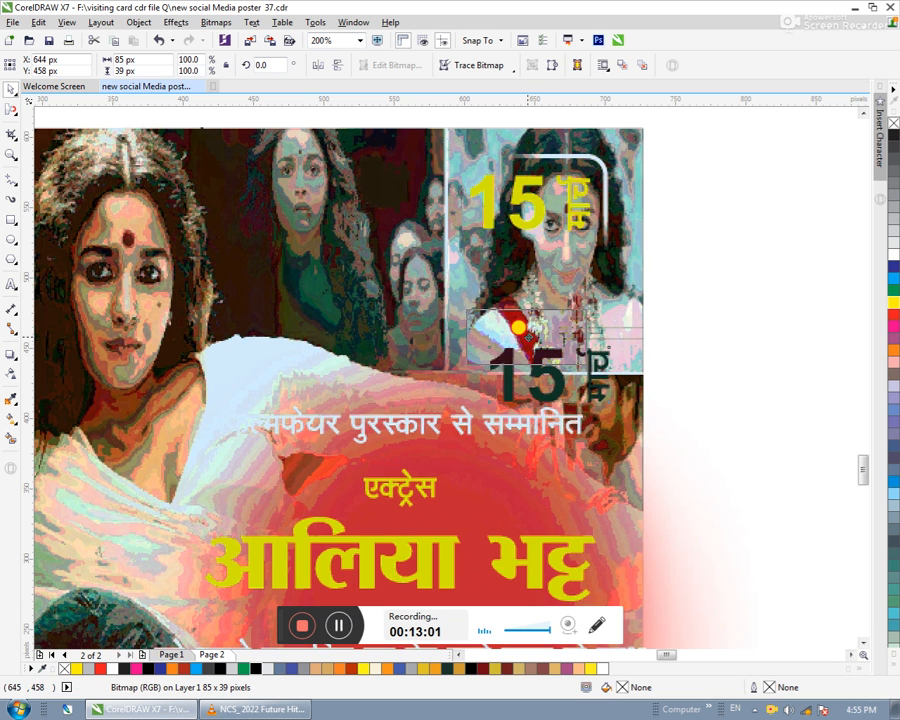
left_click(216, 22)
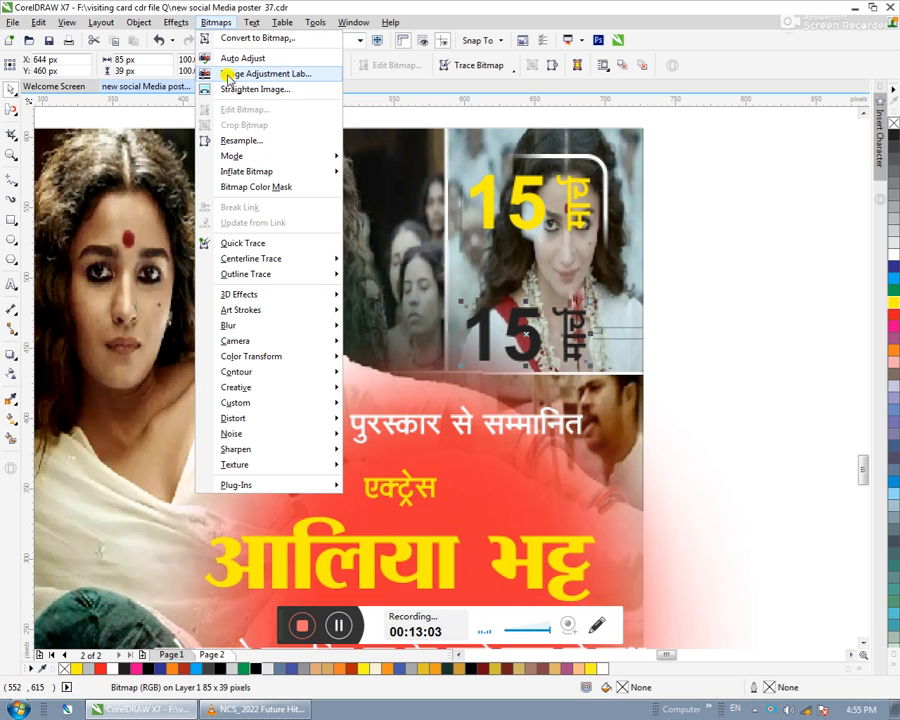
mouse_move(300, 325)
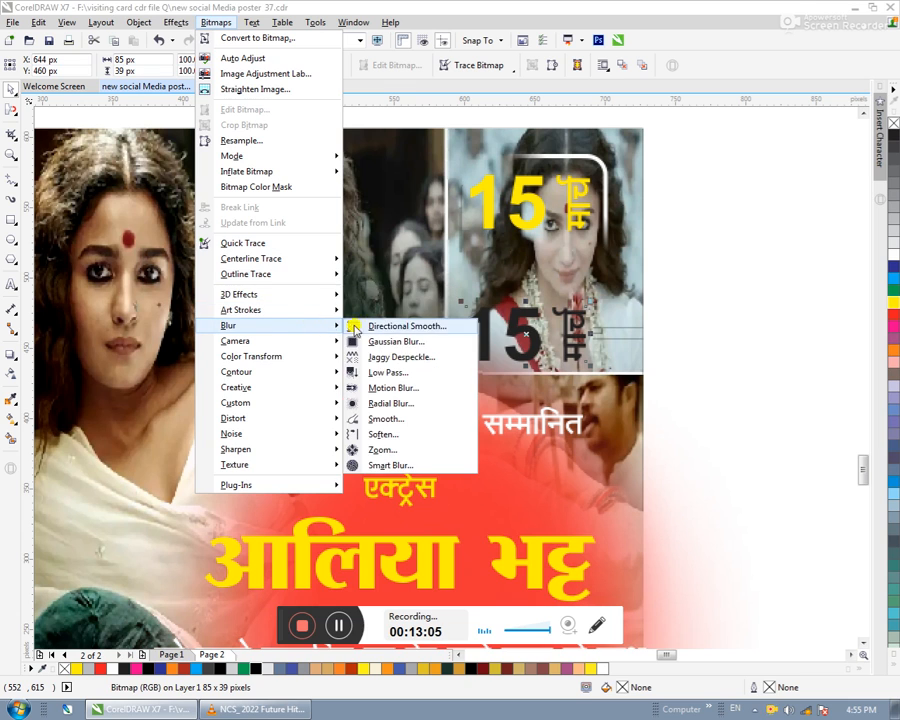
left_click(374, 341)
left_click(346, 390)
left_click_drag(346, 300, 379, 449)
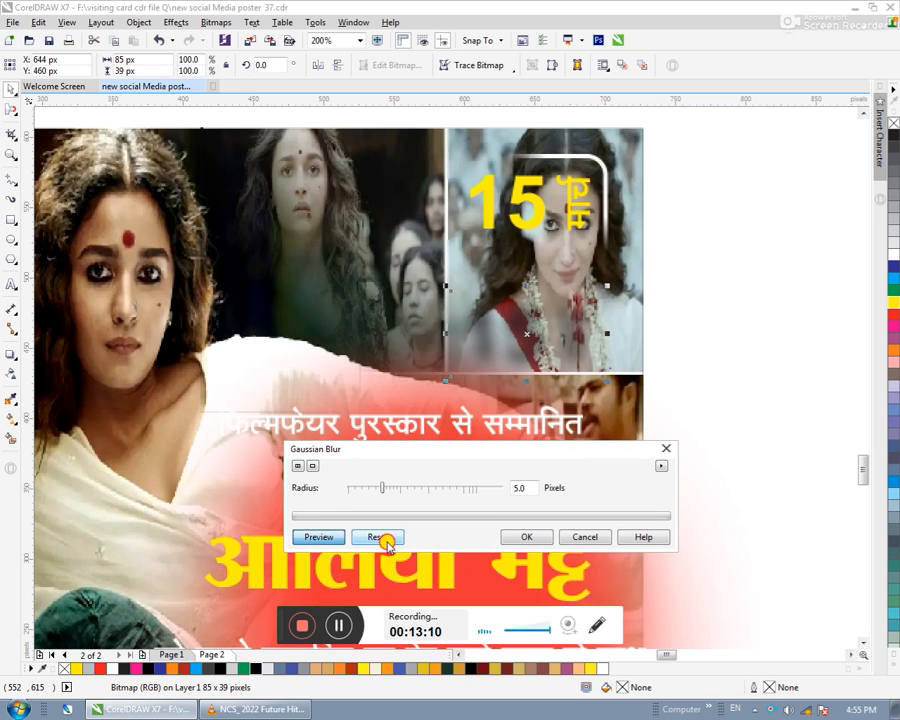
left_click(333, 541)
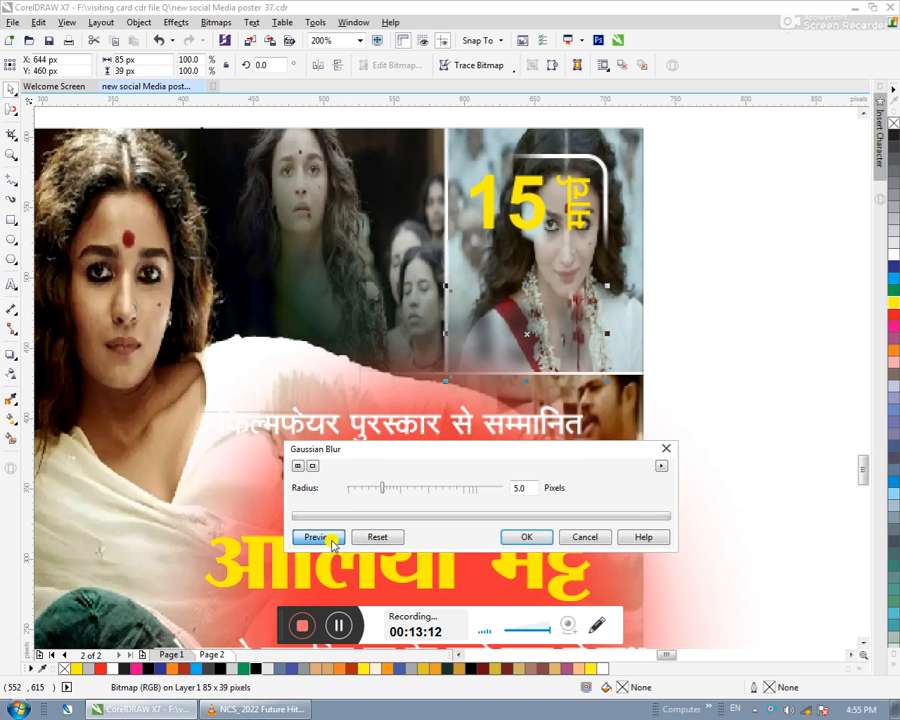
double_click(521, 487)
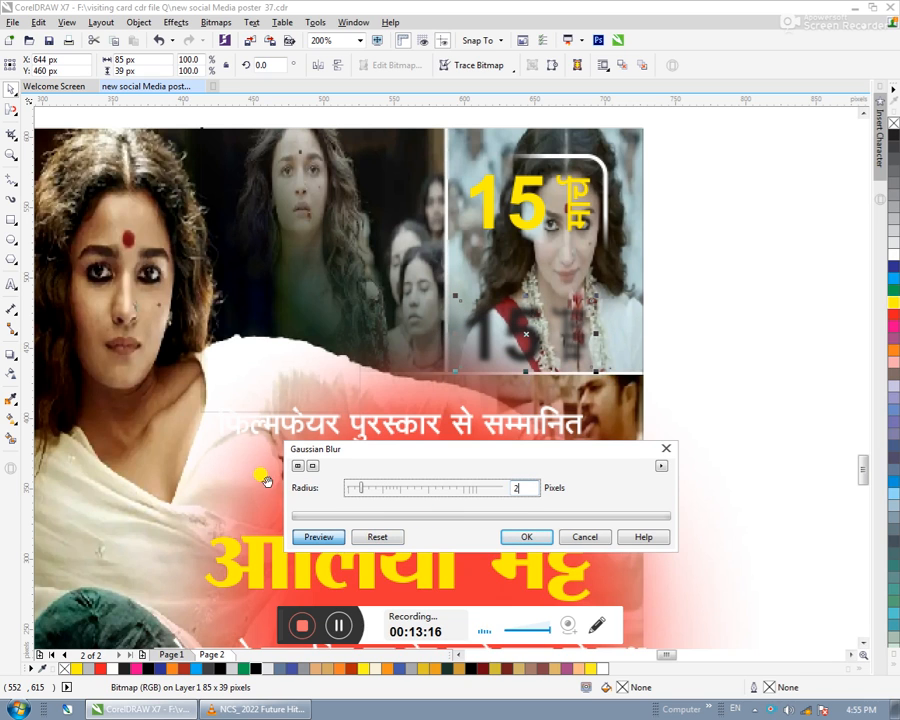
left_click(335, 539)
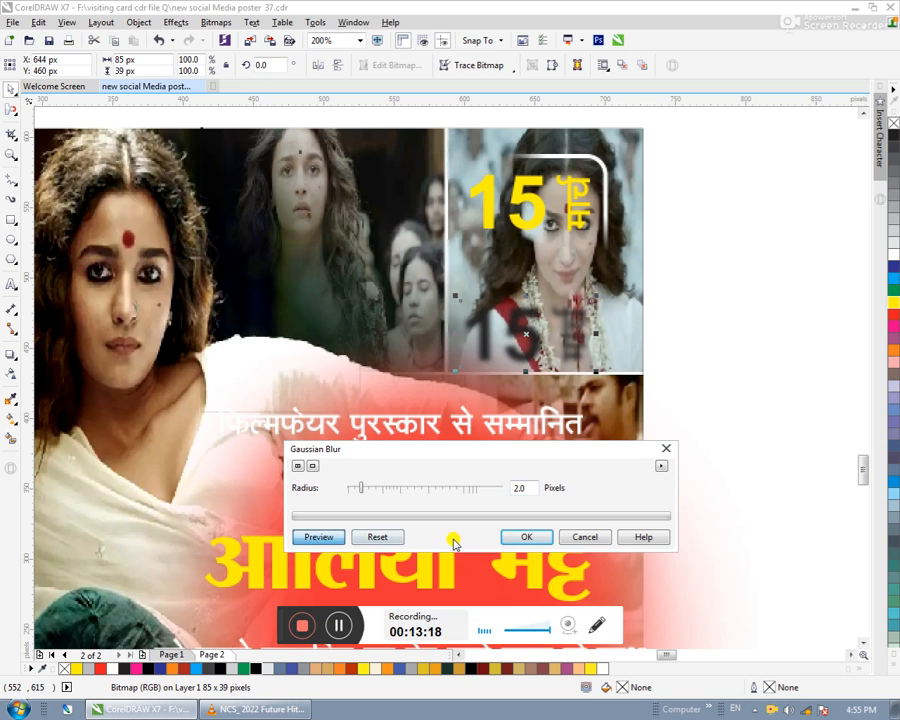
left_click(521, 540)
left_click(790, 240)
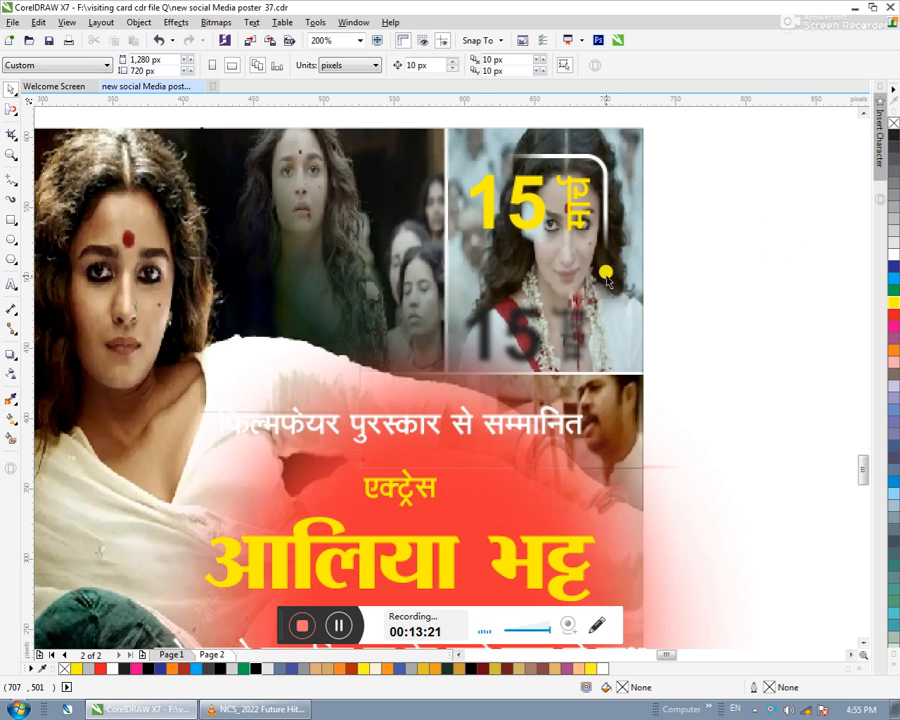
- Align the yellow "15 मार्च" centrally over its blurred black shadow, both horizontally and vertically
left_click_drag(711, 166, 413, 300)
key("ctrl+g")
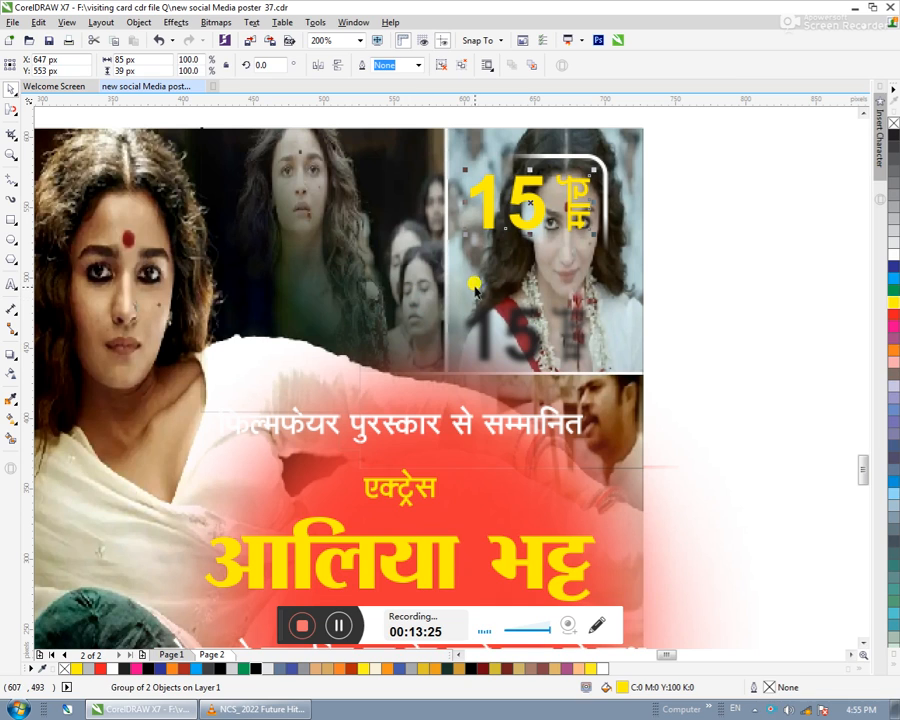
key("ctrl+u")
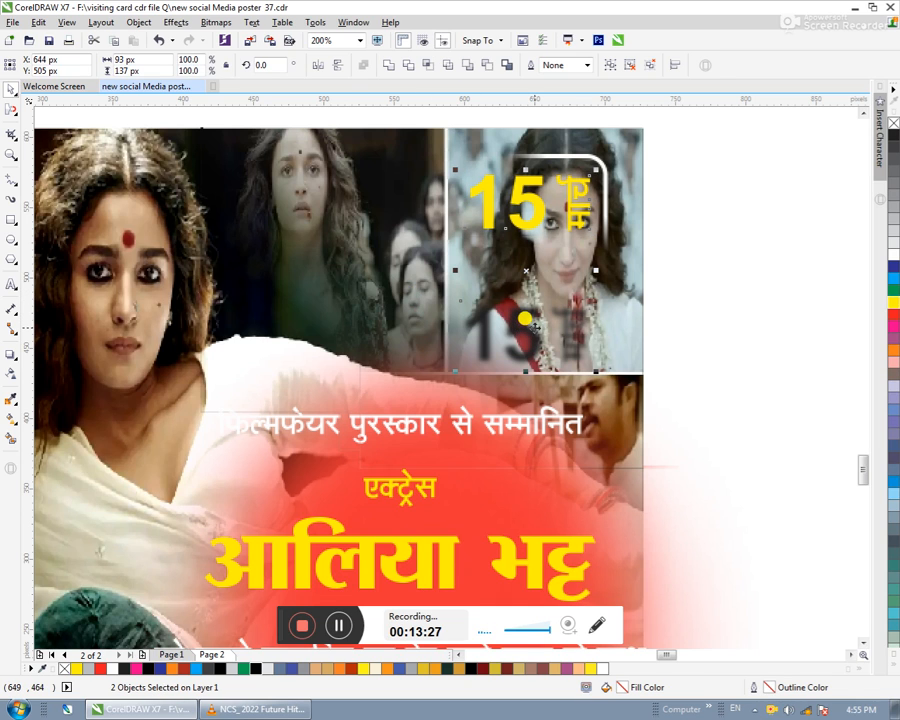
key("Left")
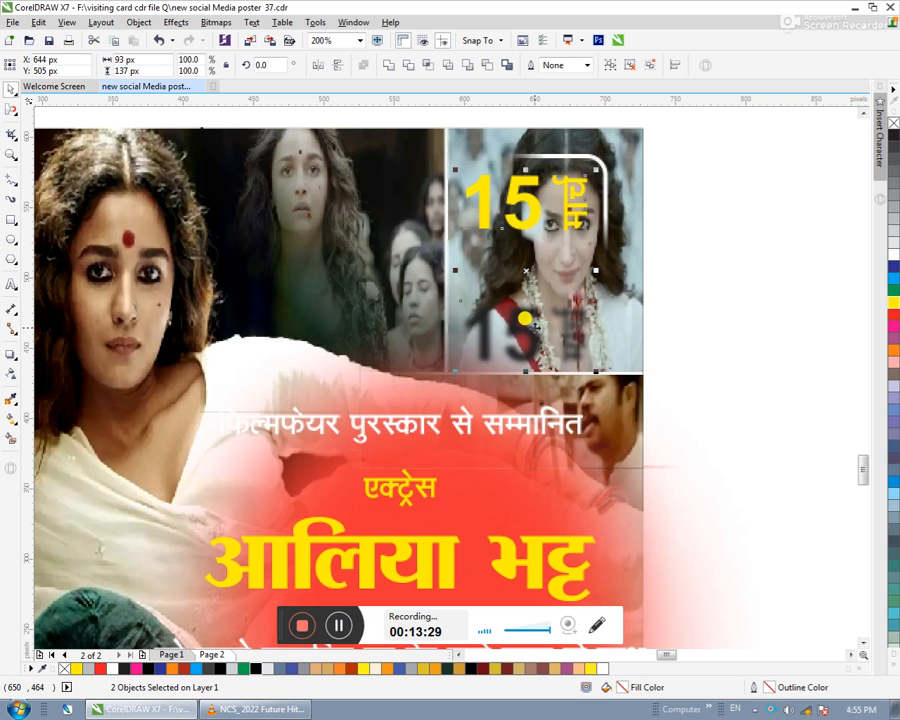
key("b")
left_click_drag(763, 274, 401, 423)
left_click_drag(720, 260, 367, 428)
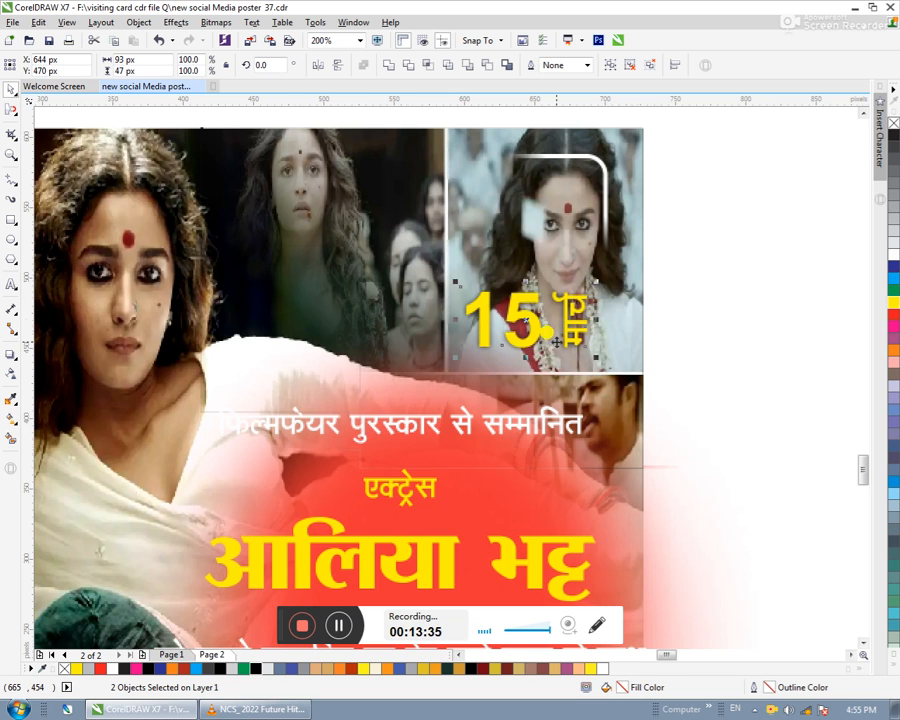
- Move the yellow date and its shadow together 80 px up, back inside the white corner bracket
scroll(556, 340, "up", 2)
left_click_drag(556, 340, 620, 283)
scroll(565, 320, "down", 2)
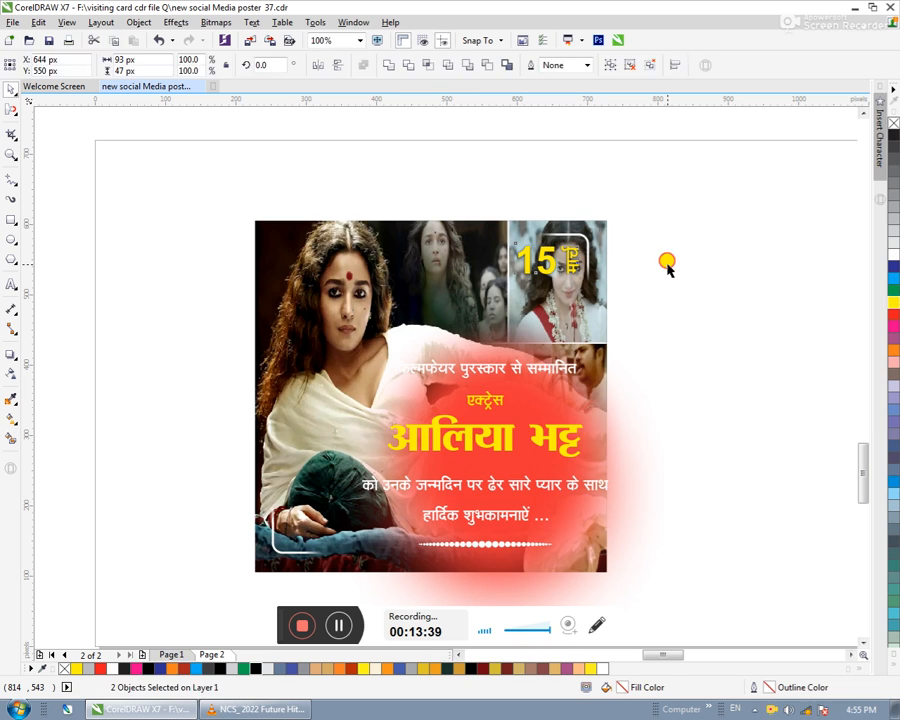
left_click(664, 265)
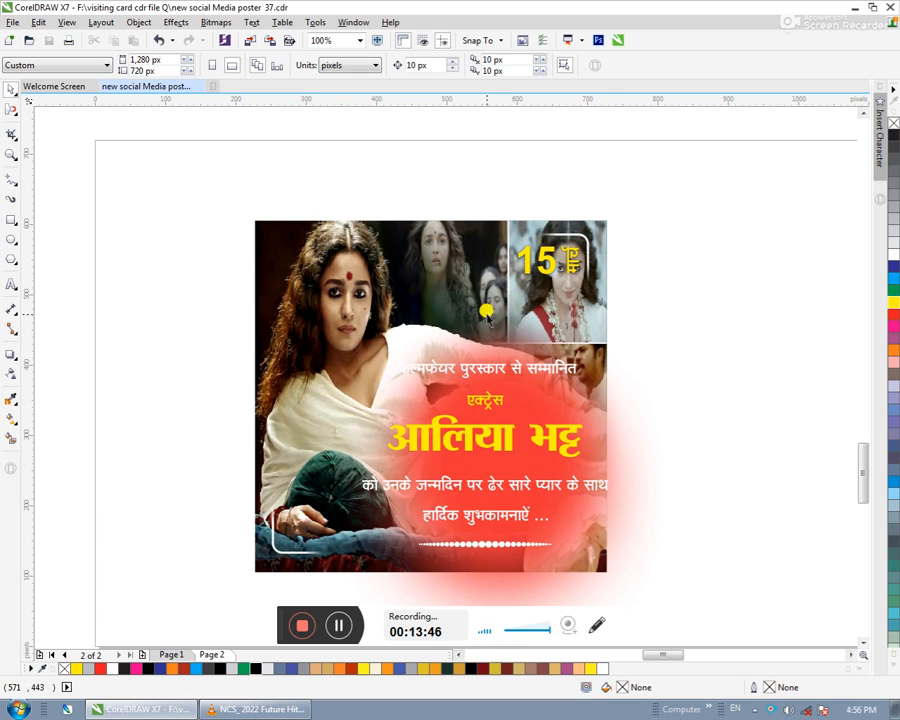
- Round all four corners of the 500 px photo collage rectangle to a radius of about 38 px with the Shape tool
left_click(268, 243)
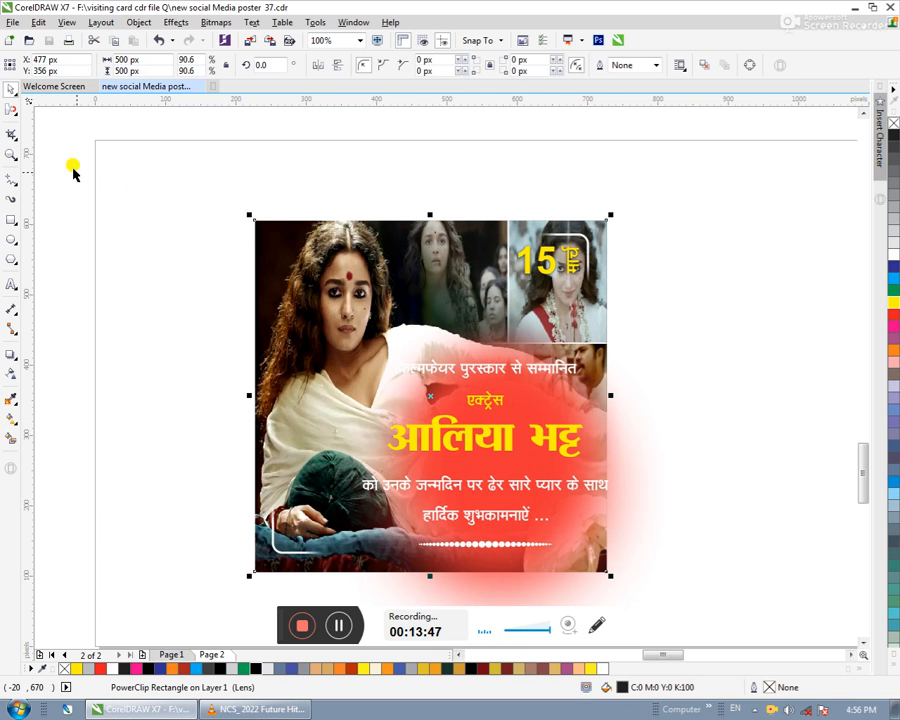
left_click(14, 114)
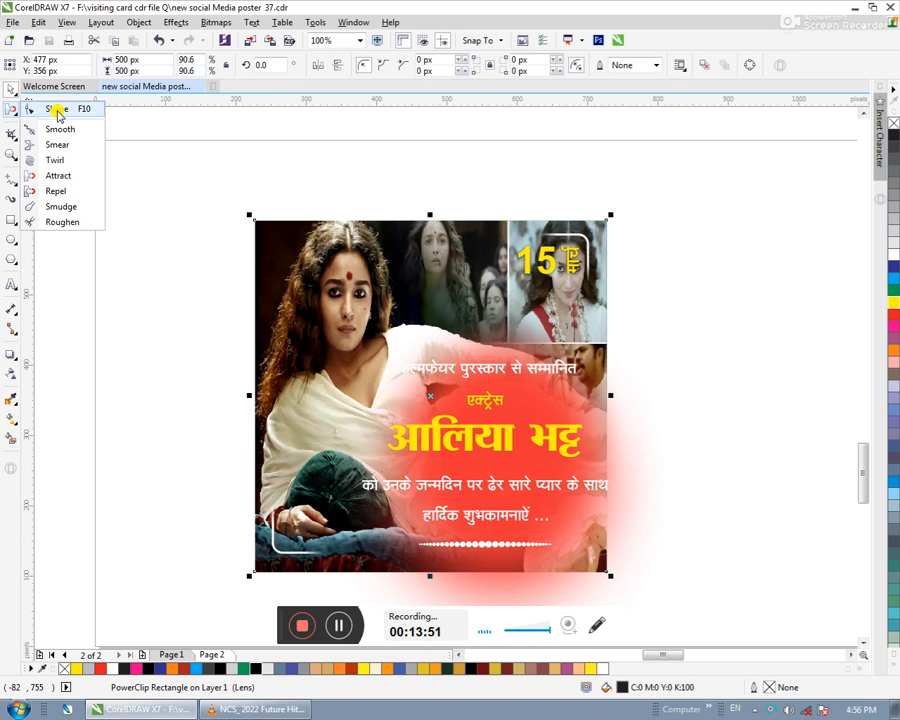
left_click(54, 110)
left_click_drag(256, 224, 281, 248)
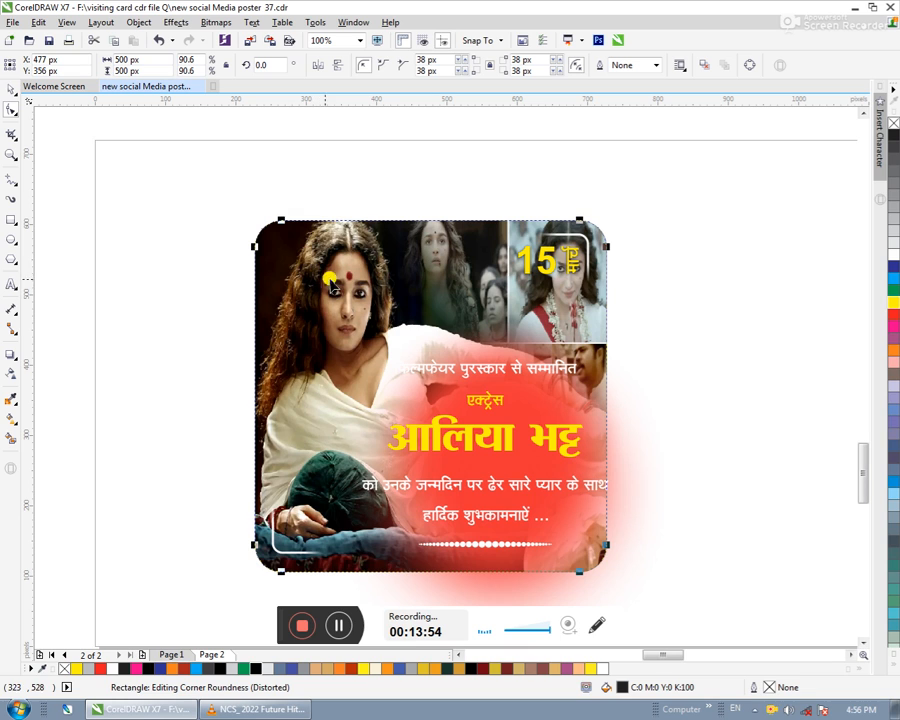
left_click(12, 88)
left_click(195, 237)
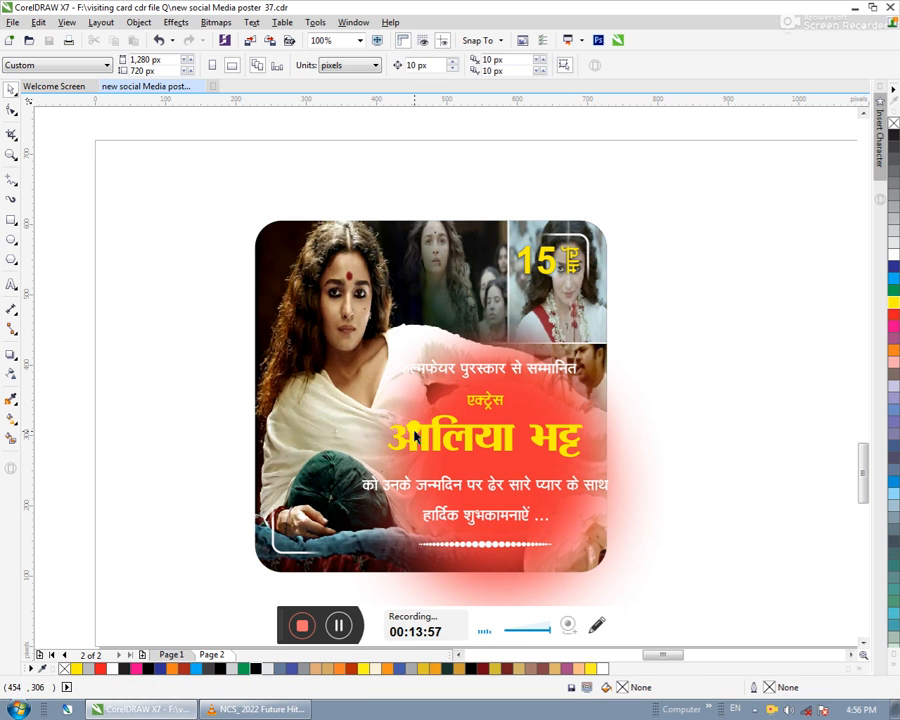
- Group the greeting's text lines with the dotted divider, place a copy of the group above the page and fill it black
left_click_drag(708, 338, 331, 595)
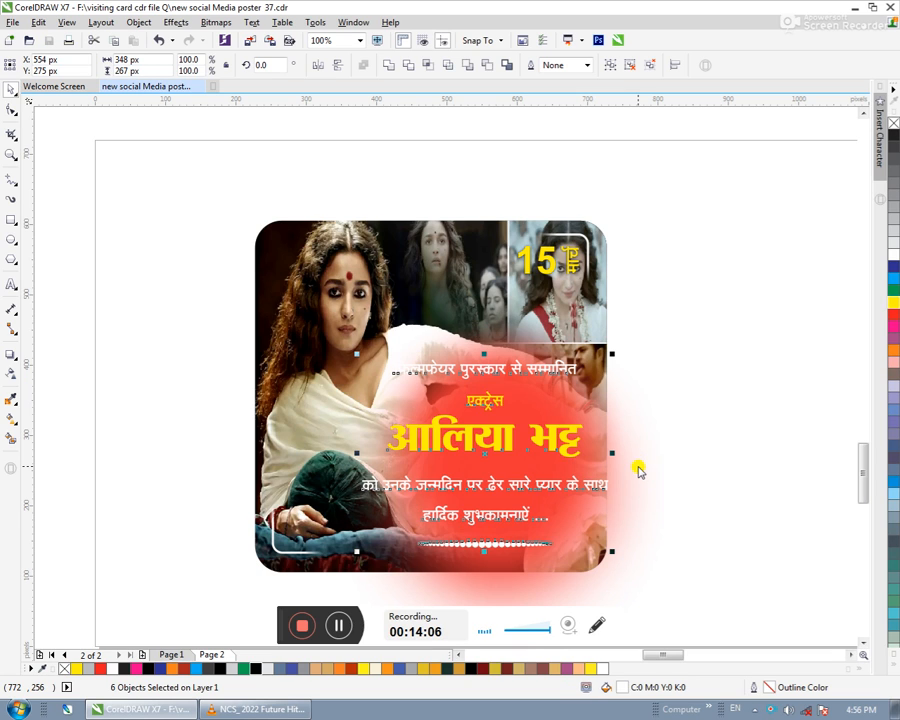
key("ctrl+g")
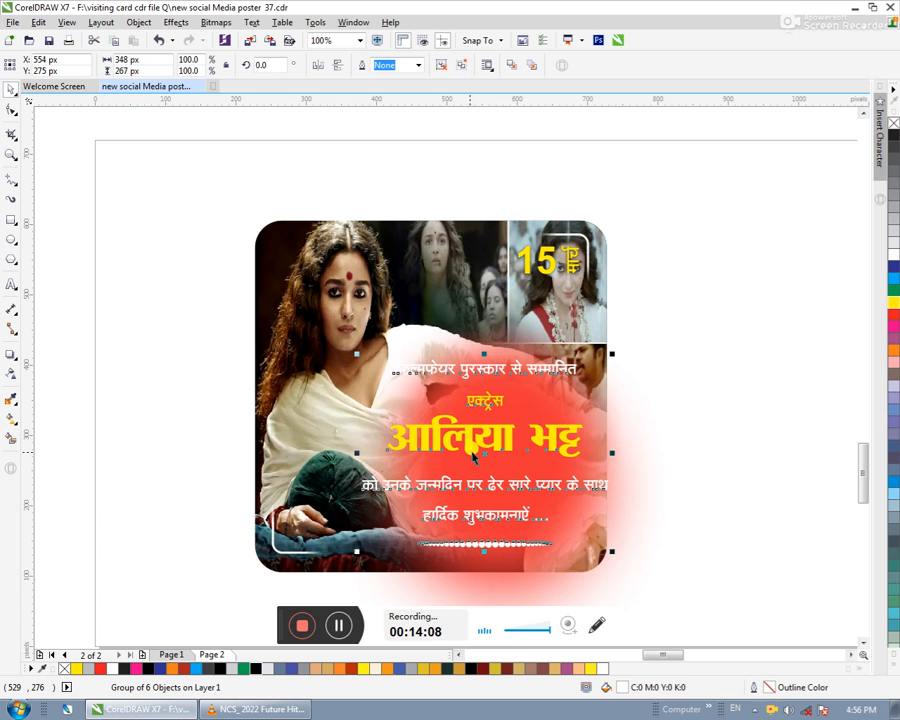
left_click_drag(482, 457, 447, 425)
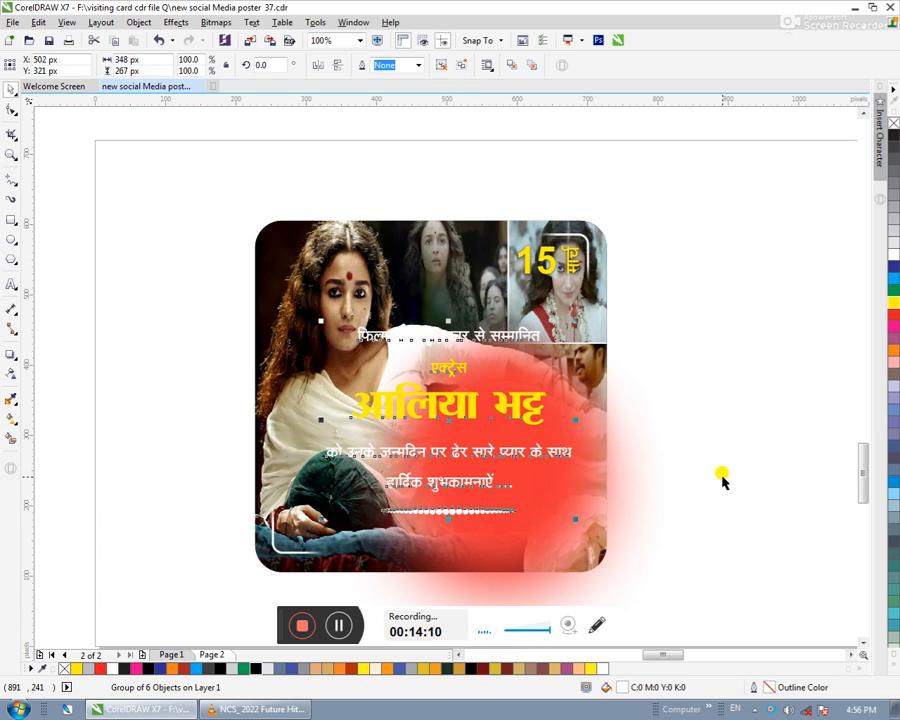
key("ctrl+z")
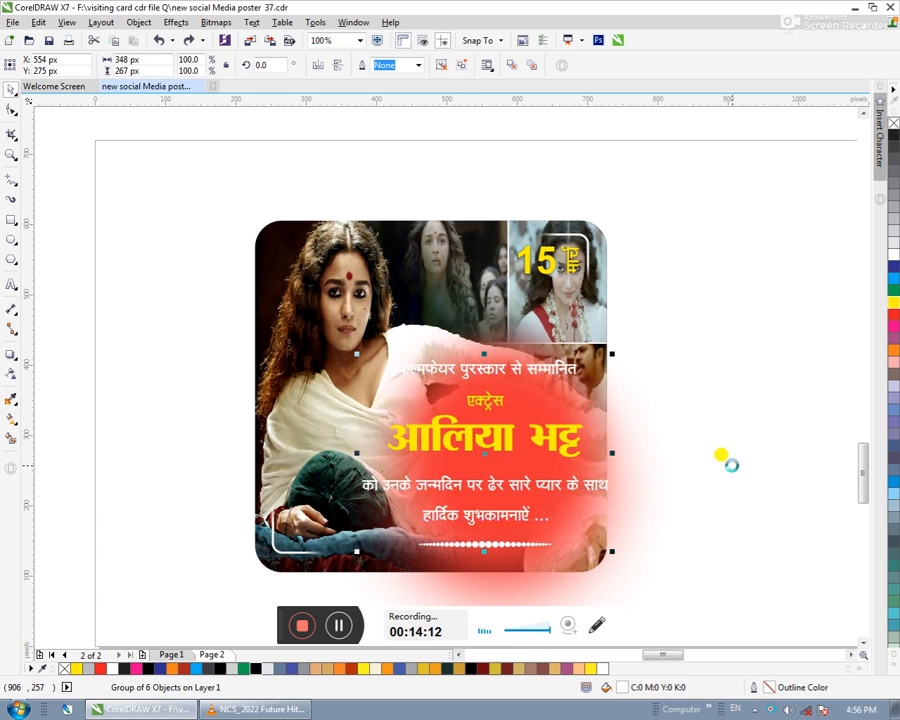
scroll(587, 446, "down", 2)
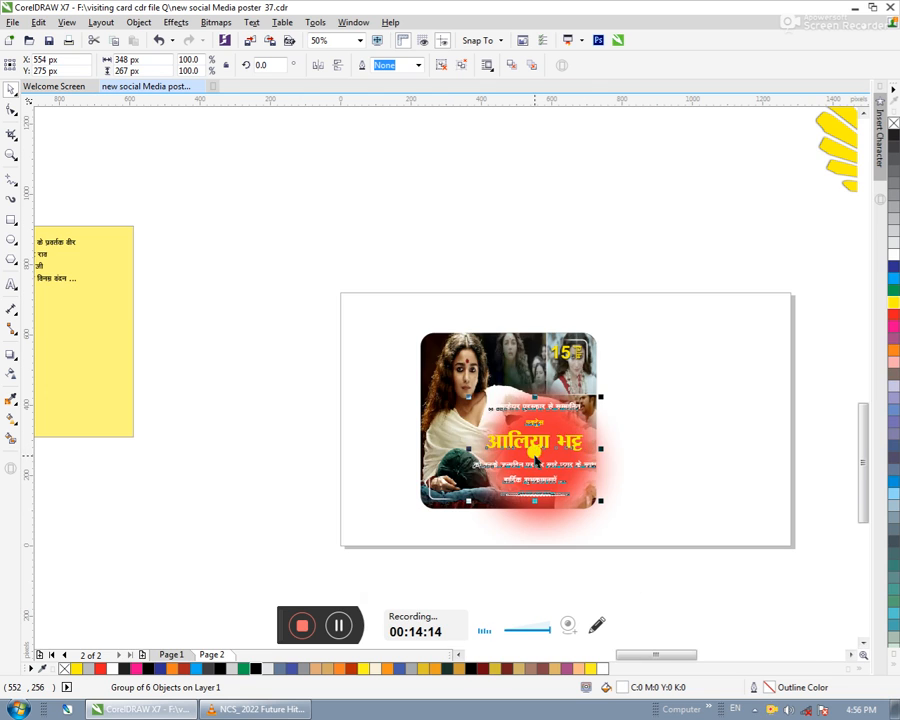
left_click_drag(536, 458, 508, 247)
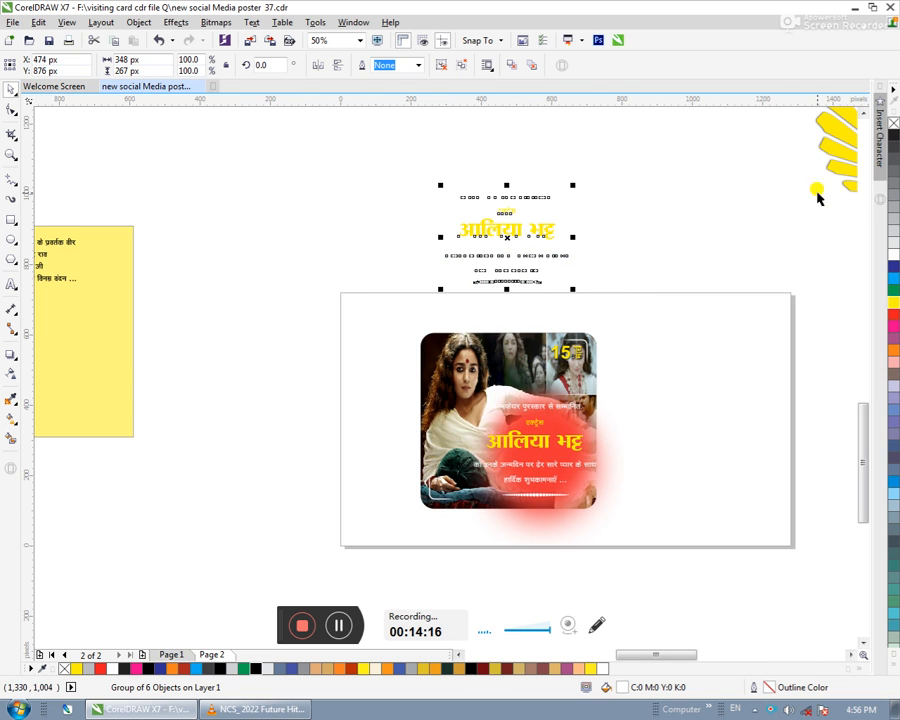
left_click(255, 675)
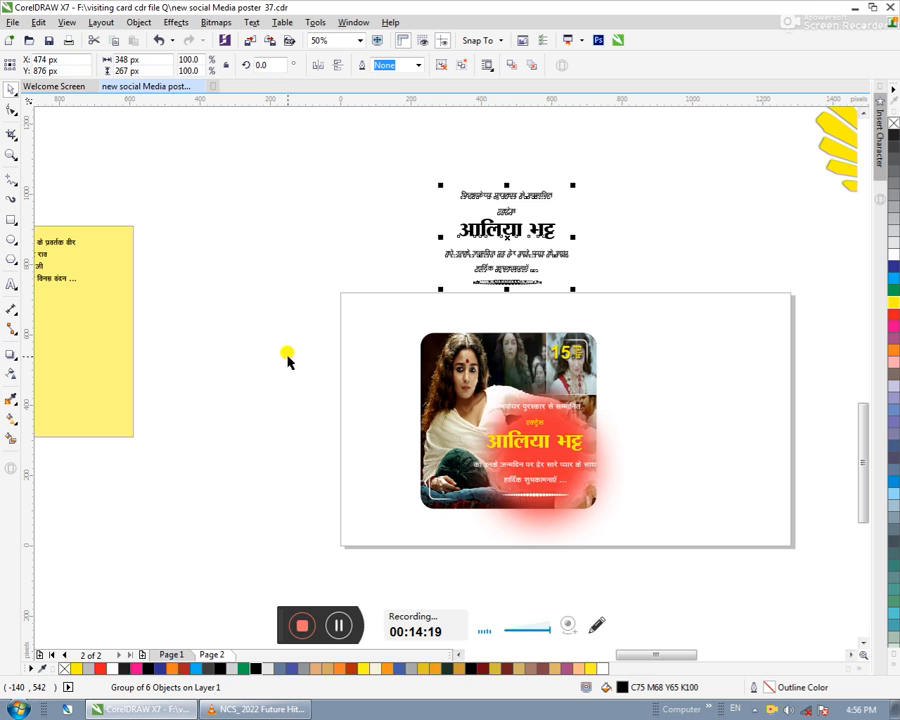
- Convert the black greeting copy to a 300 dpi RGB bitmap with anti-aliasing and transparent background
left_click(216, 22)
left_click(258, 38)
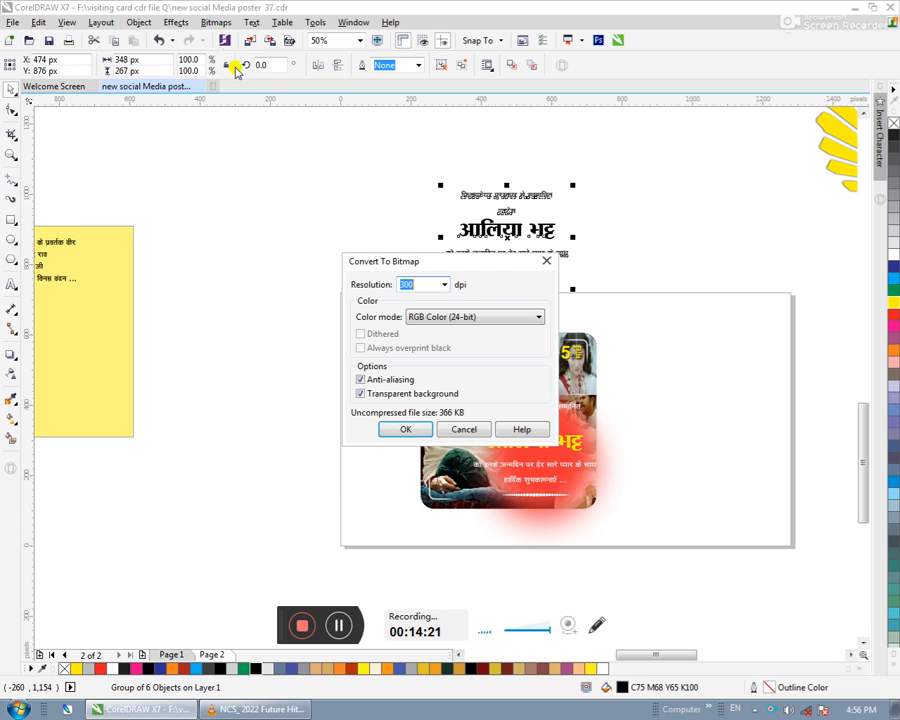
left_click(410, 429)
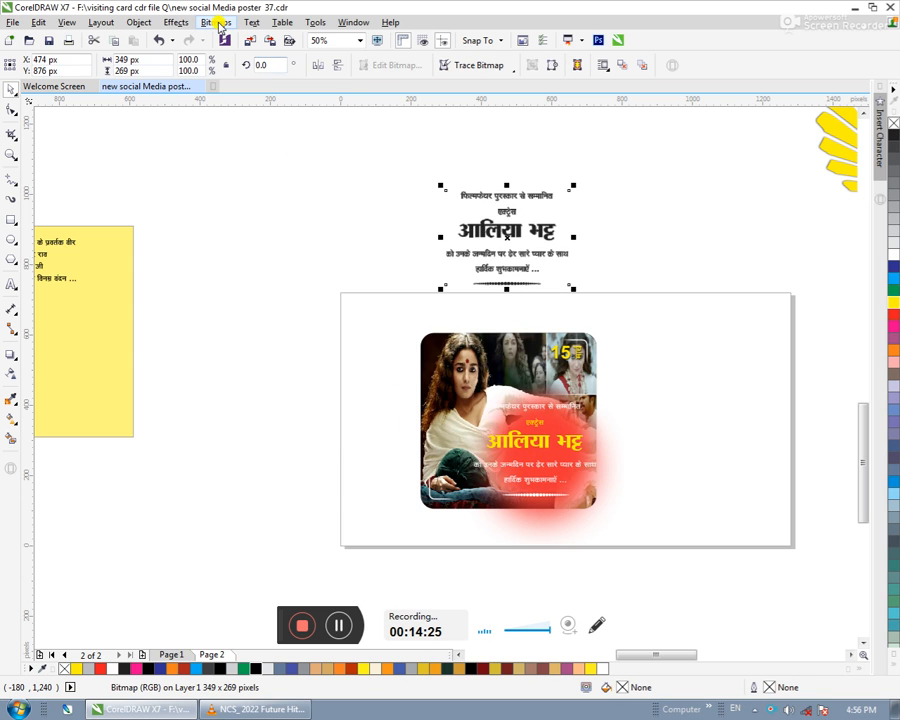
- Apply a Gaussian blur with a 5-pixel radius to the black greeting bitmap
left_click(217, 23)
mouse_move(306, 322)
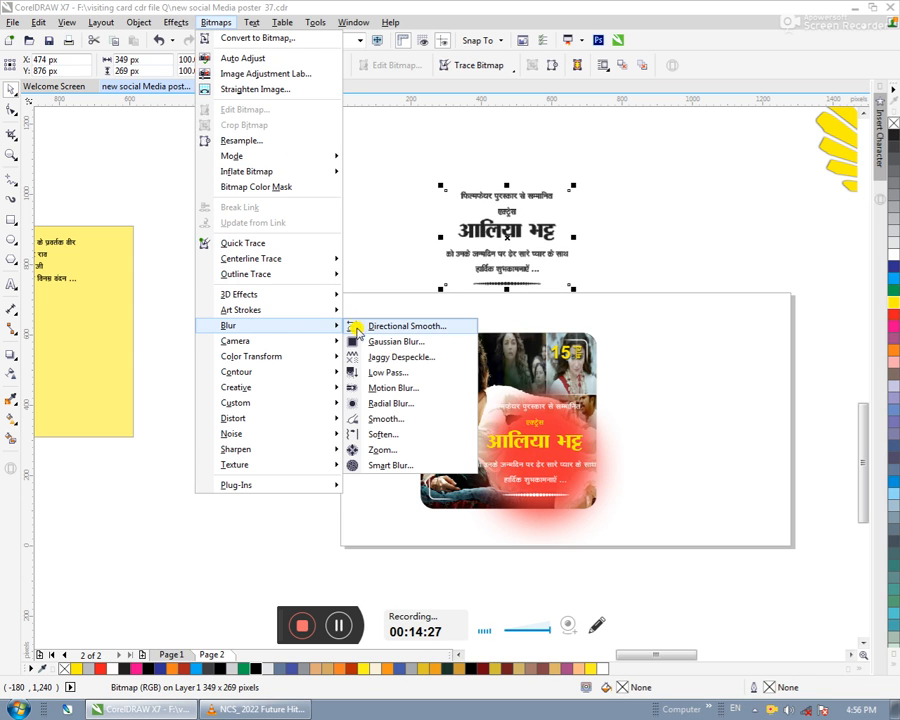
left_click(392, 341)
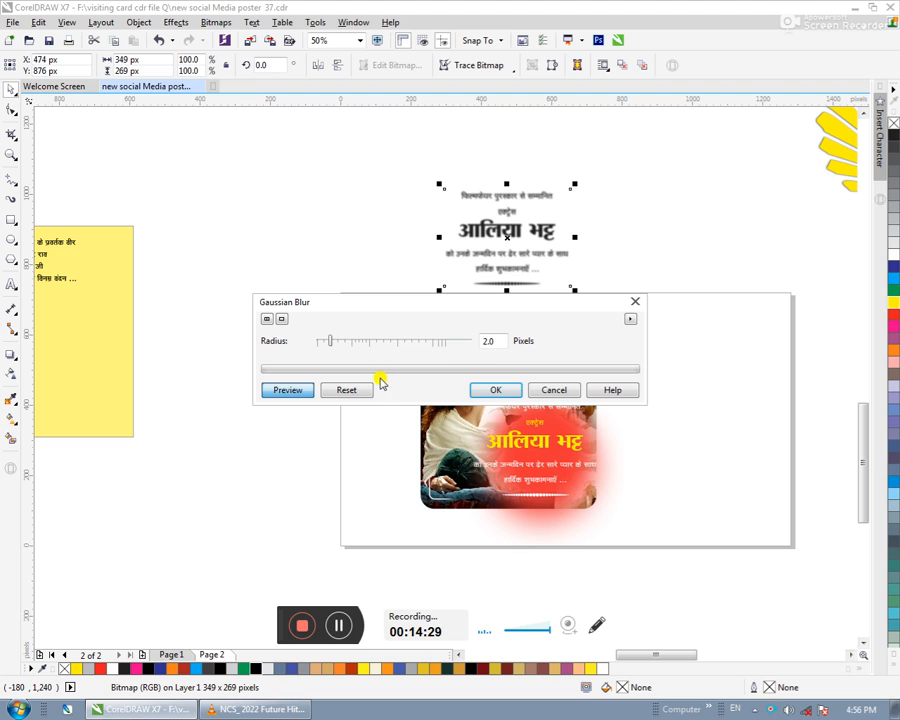
left_click(346, 390)
left_click(287, 391)
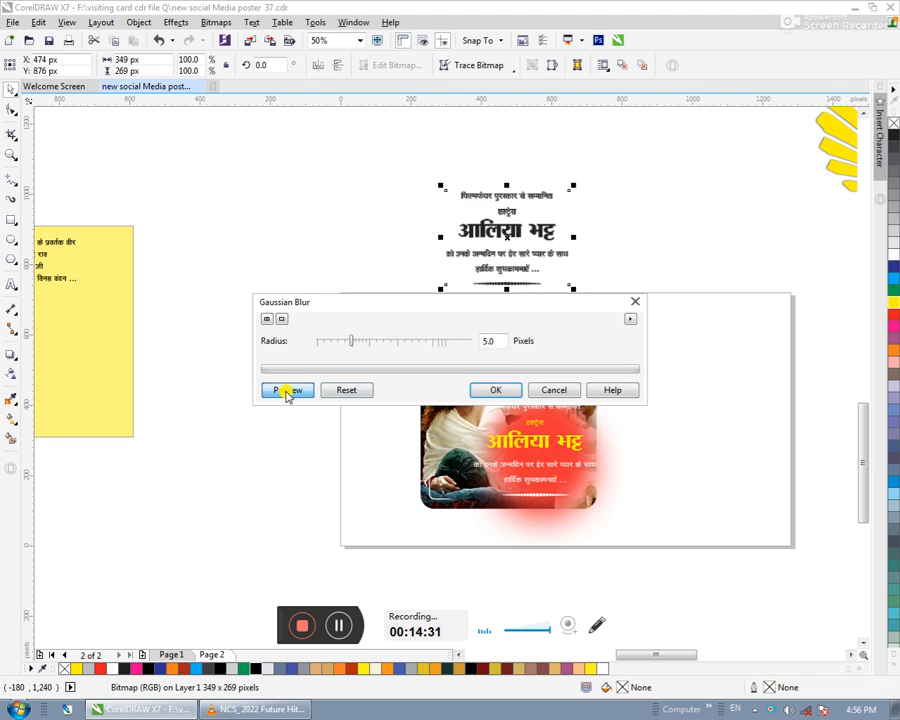
left_click(508, 386)
- Duplicate the blurred greeting shadow in place to darken it and group the two copies
left_click(660, 176)
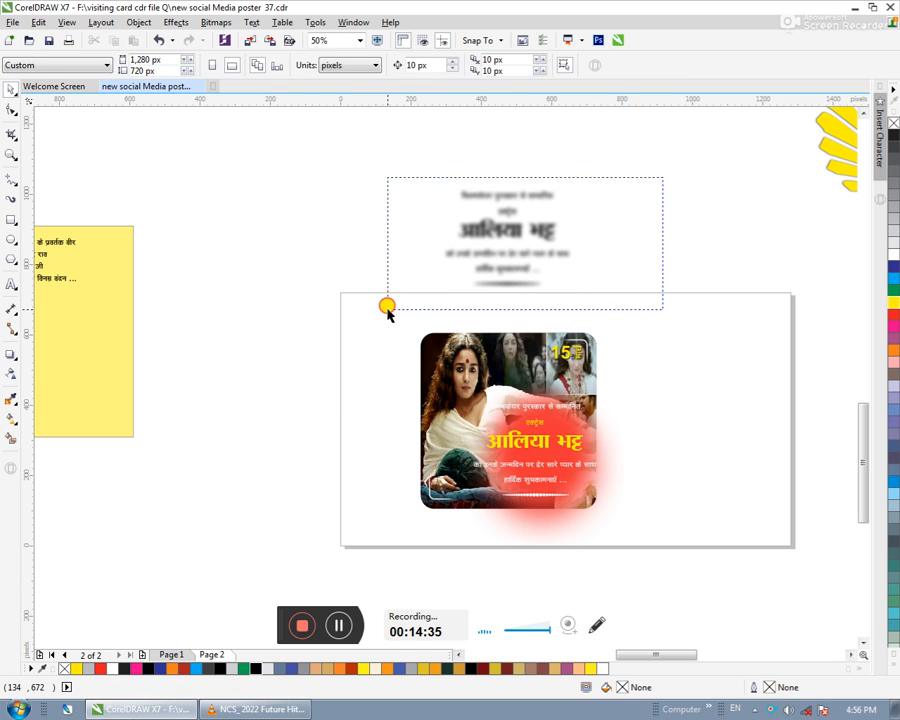
left_click(387, 309)
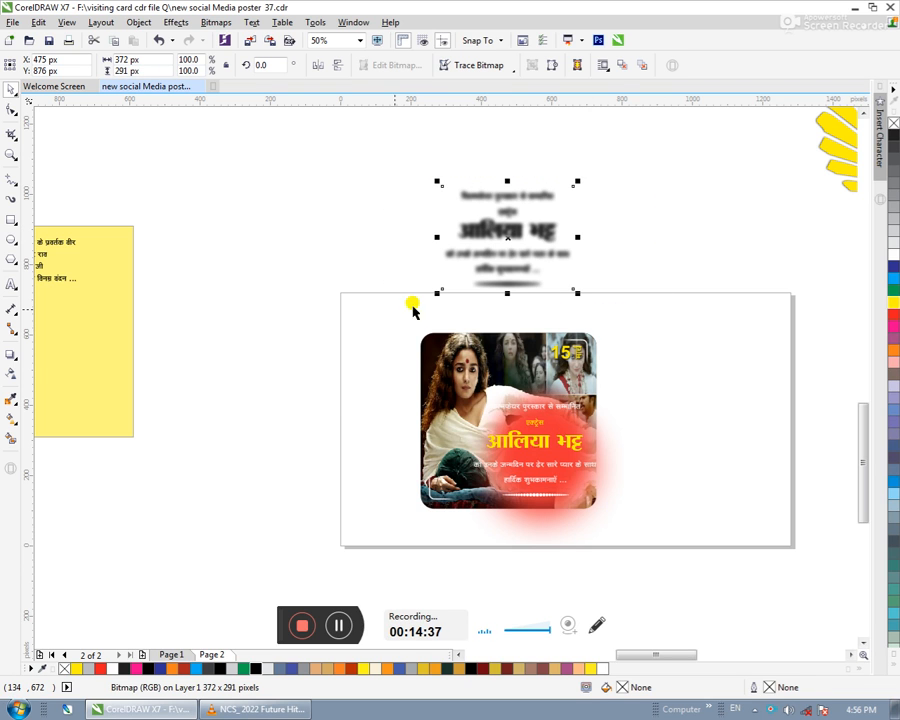
left_click_drag(653, 168, 400, 309)
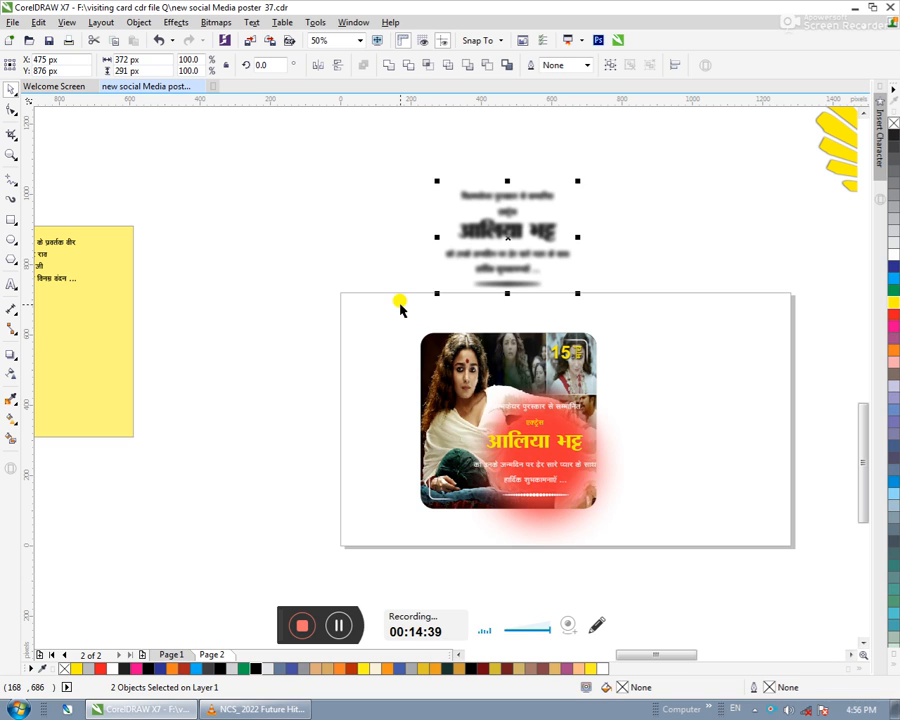
key("ctrl+g")
- Centre the shadow group horizontally and vertically on the coloured greeting text, leaving the shadow selected
left_click(547, 441, "shift")
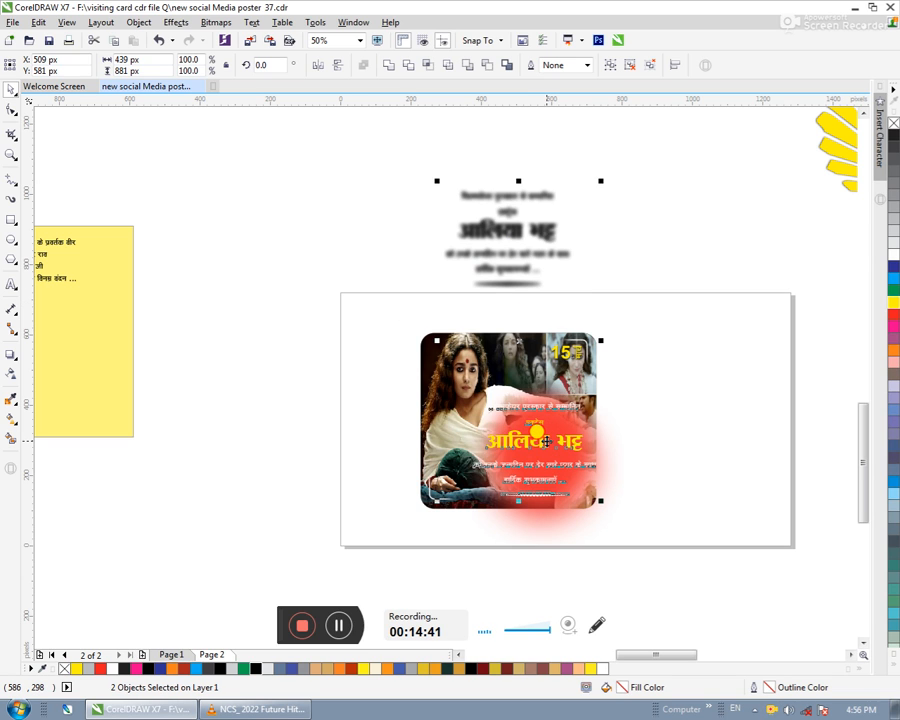
key("c")
key("e")
left_click(694, 404)
scroll(576, 473, "up", 1)
left_click(494, 408)
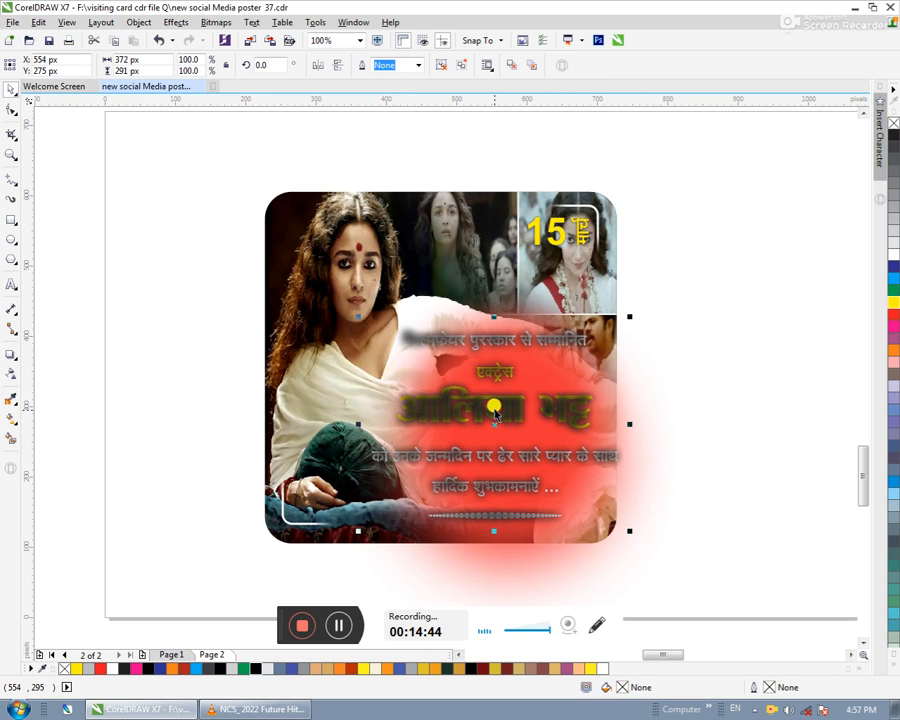
- Place the shadow behind the coloured greeting text and group the greeting, shadow and dotted divider together
left_click(695, 377)
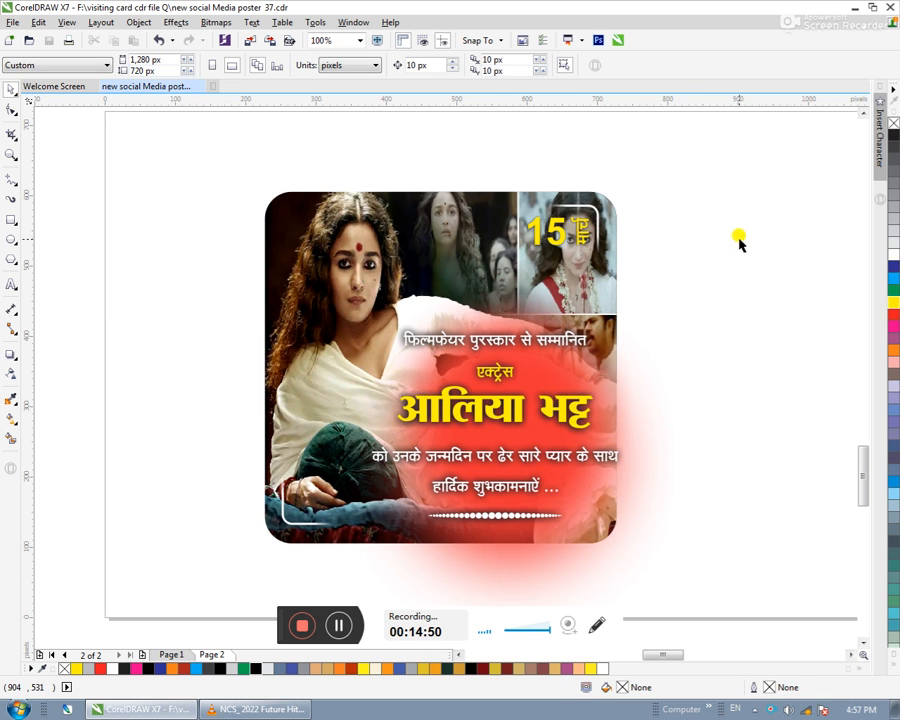
left_click_drag(600, 415, 267, 603)
key("ctrl+z")
left_click_drag(752, 271, 308, 612)
key("ctrl+g")
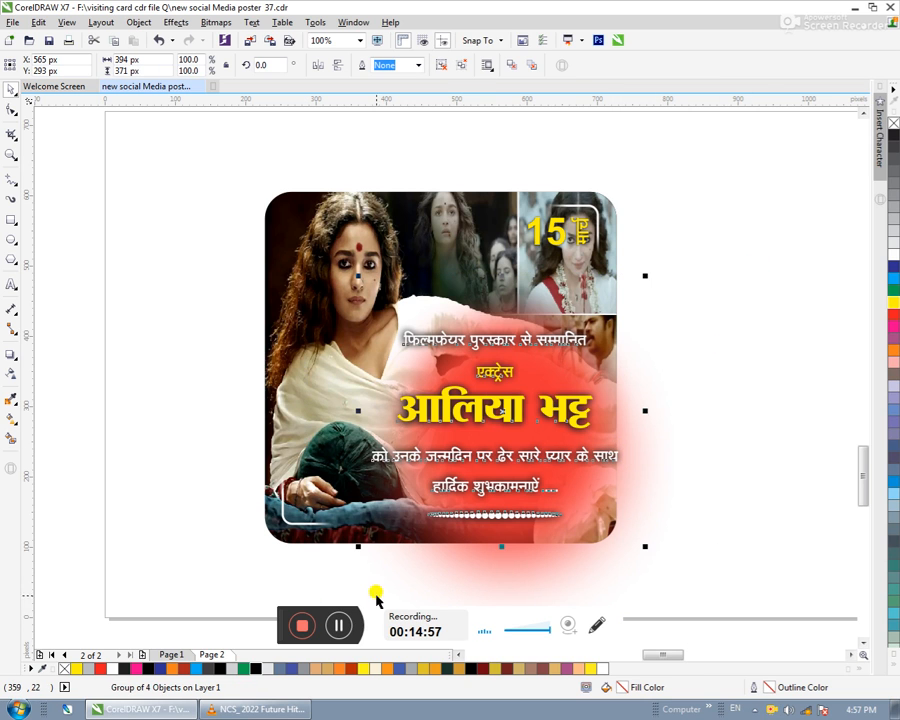
left_click(764, 376)
left_click_drag(640, 405, 595, 408)
key("ctrl+z")
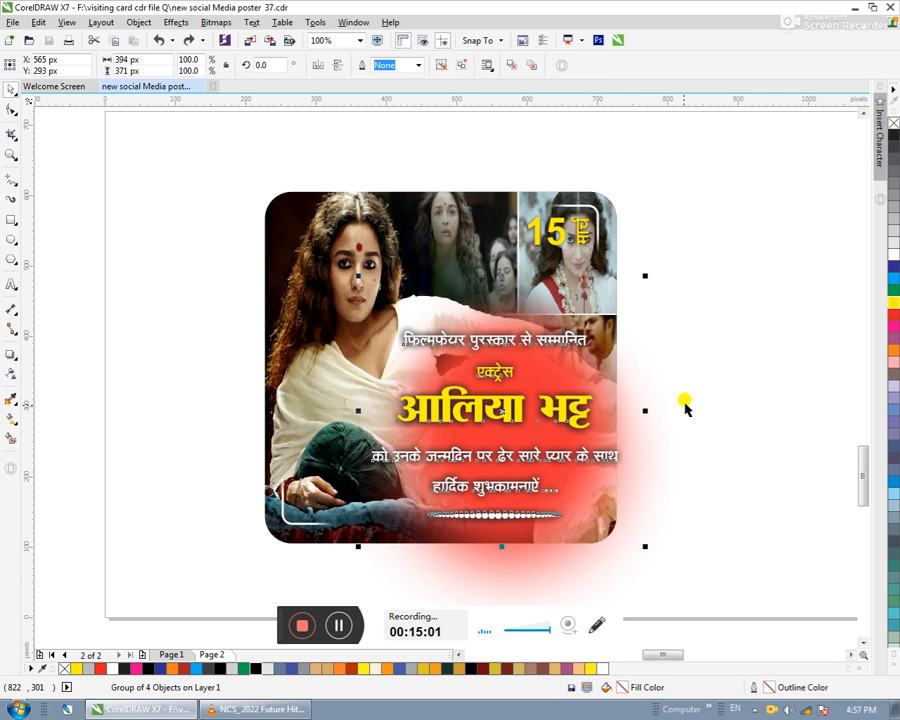
- PowerClip the grouped greeting inside the rounded poster frame
left_click(726, 372)
left_click(561, 417)
right_click(561, 417)
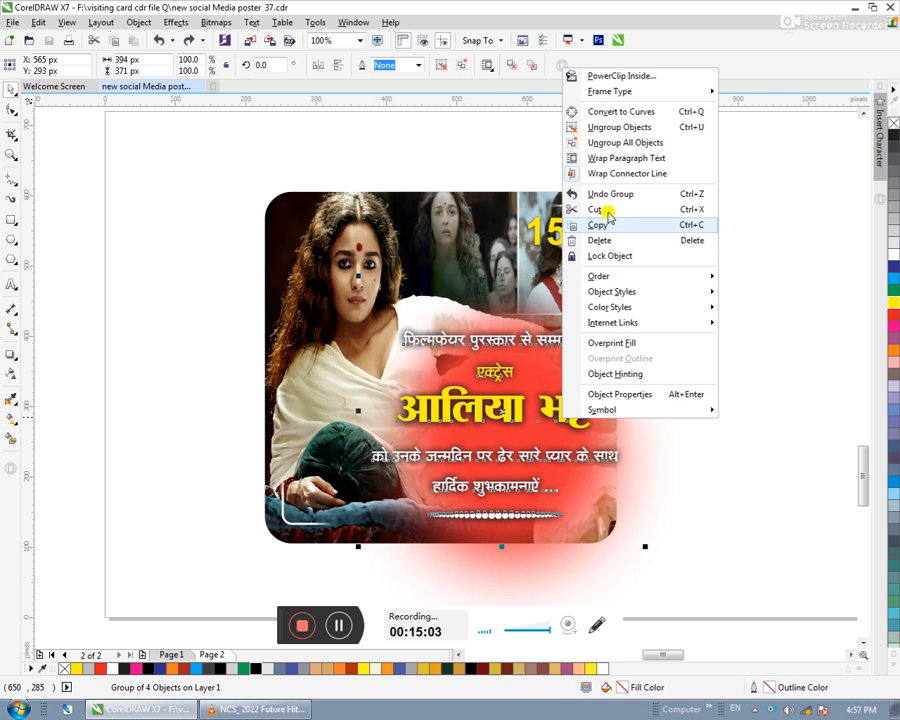
left_click(600, 76)
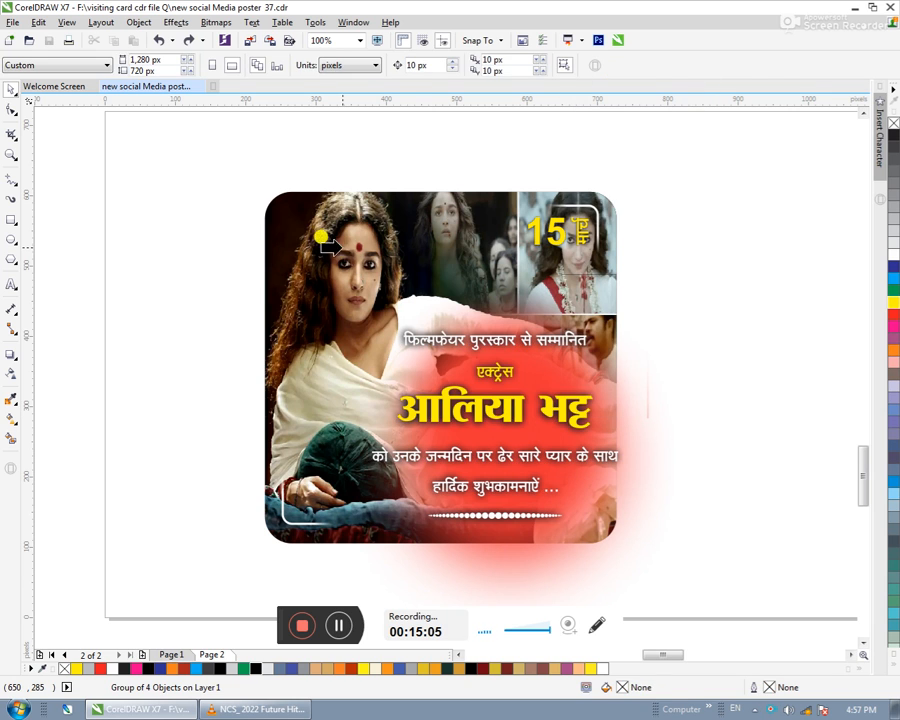
left_click(306, 292)
left_click(710, 305)
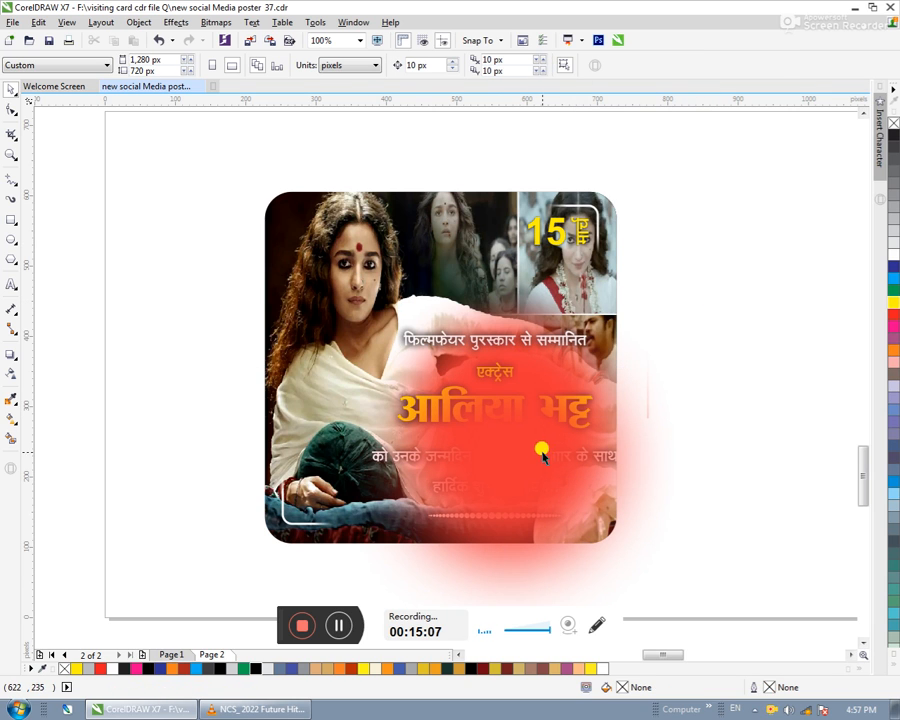
- Inspect the poster frame's PowerClip contents around the greeting and return to the page
left_click(358, 490)
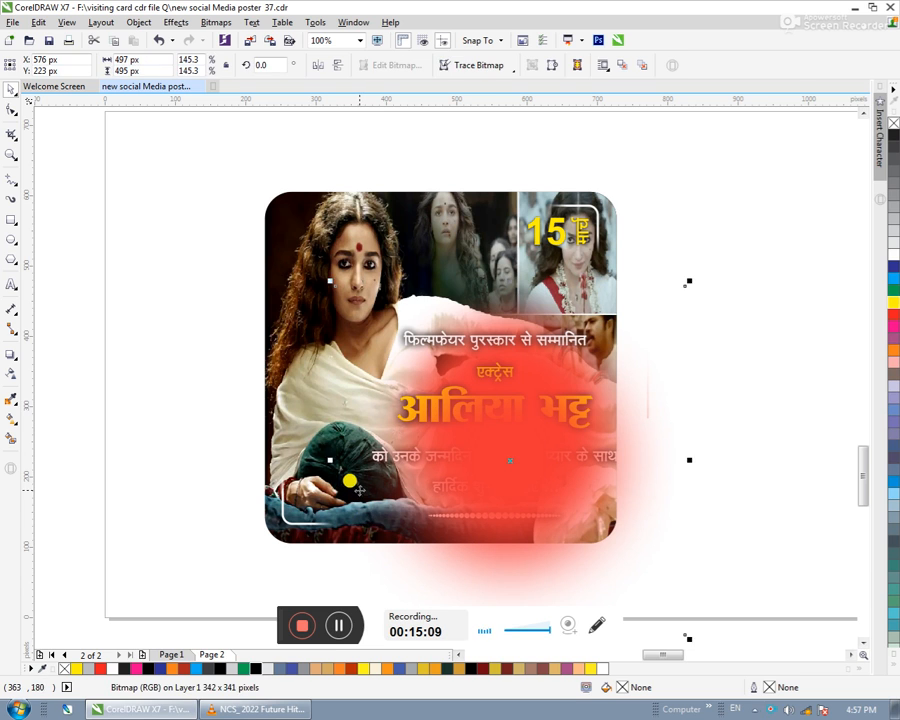
left_click(298, 257)
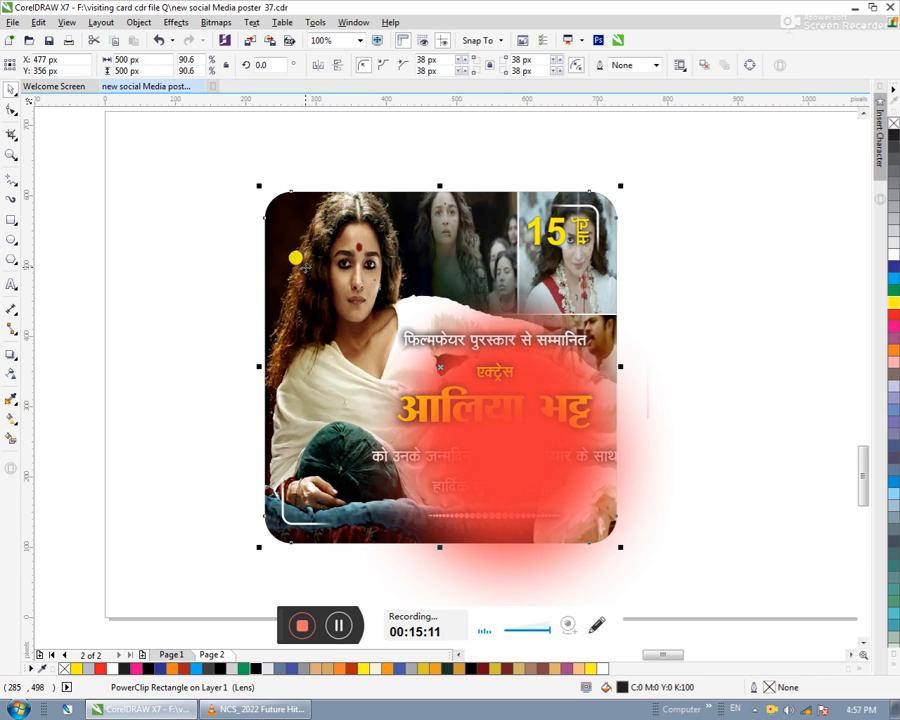
left_click(402, 573)
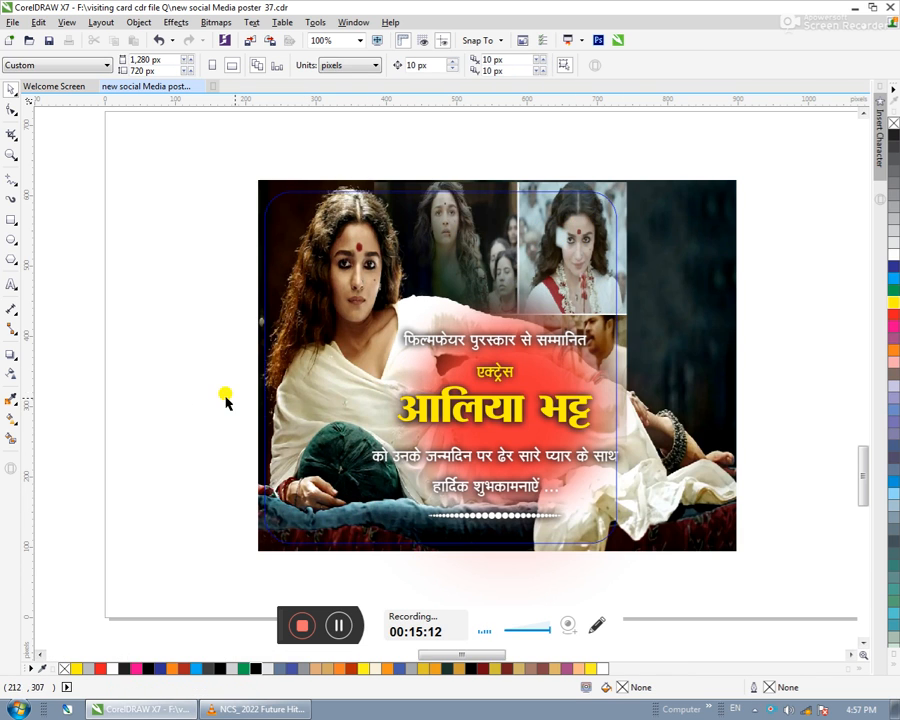
left_click(554, 386)
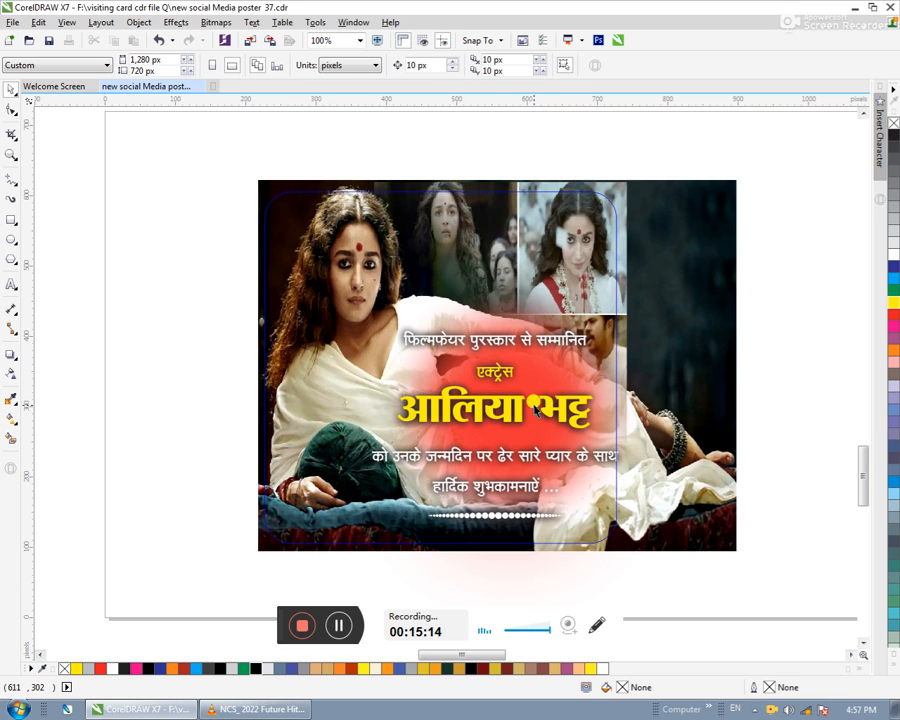
left_click(440, 564)
- PowerClip the red glow bitmap inside the rounded poster frame
left_click(698, 434)
left_click(502, 462)
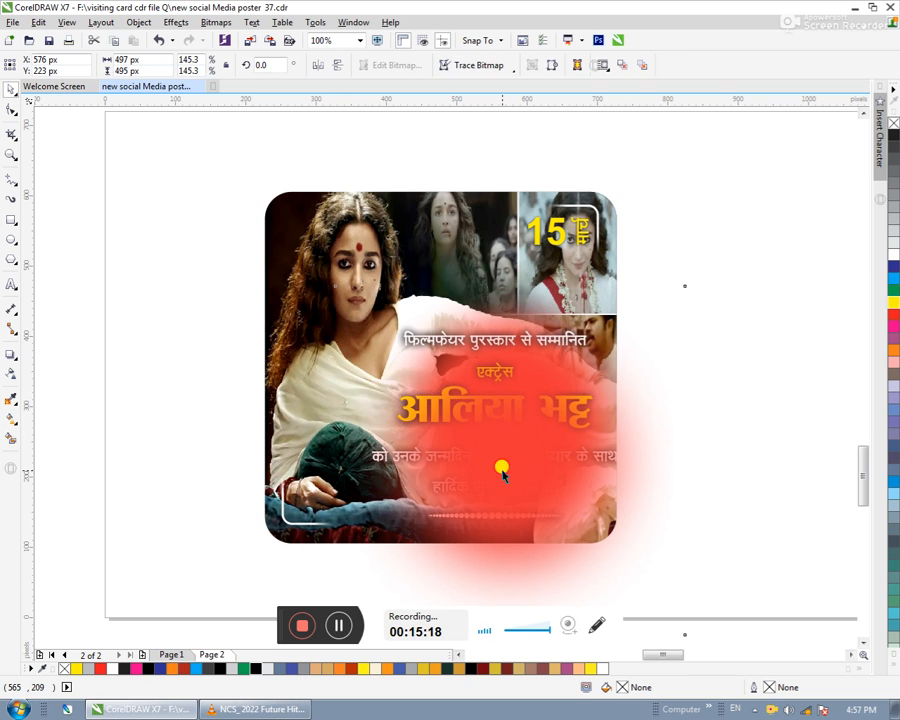
right_click(496, 442)
left_click(530, 77)
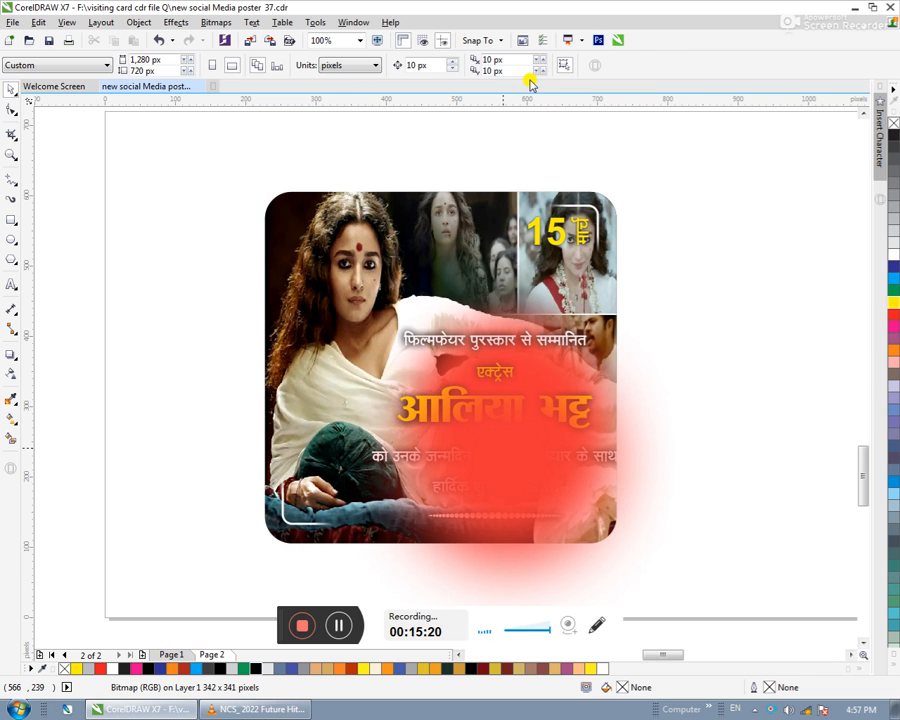
left_click(340, 208)
left_click(436, 554)
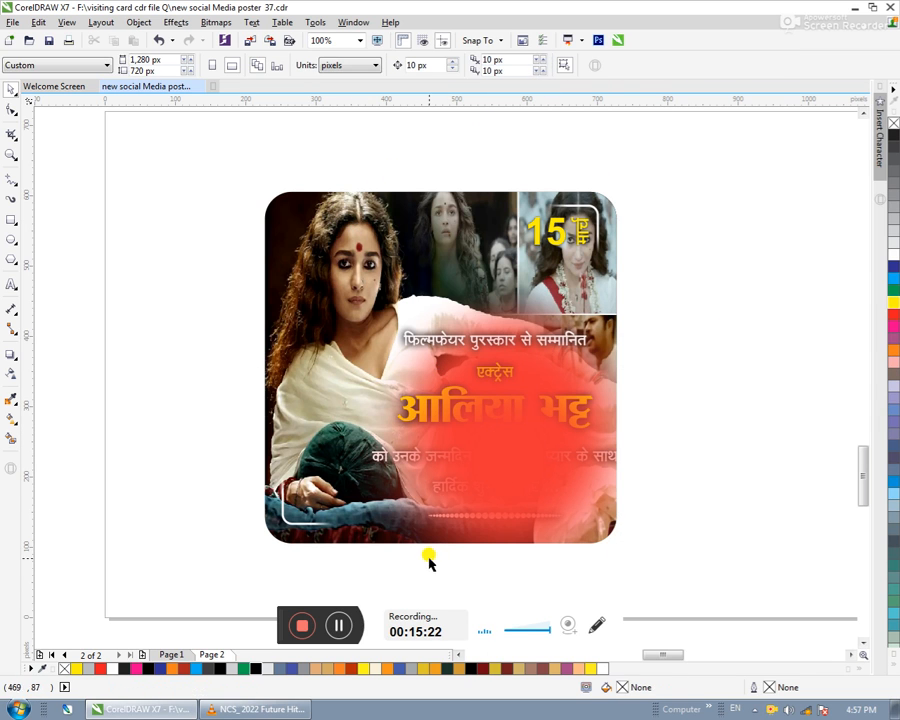
- Edit the poster frame's PowerClip contents to place the red glow behind the greeting text, and finish editing
left_click(388, 499)
left_click(397, 588)
left_click(352, 486)
left_click(399, 562)
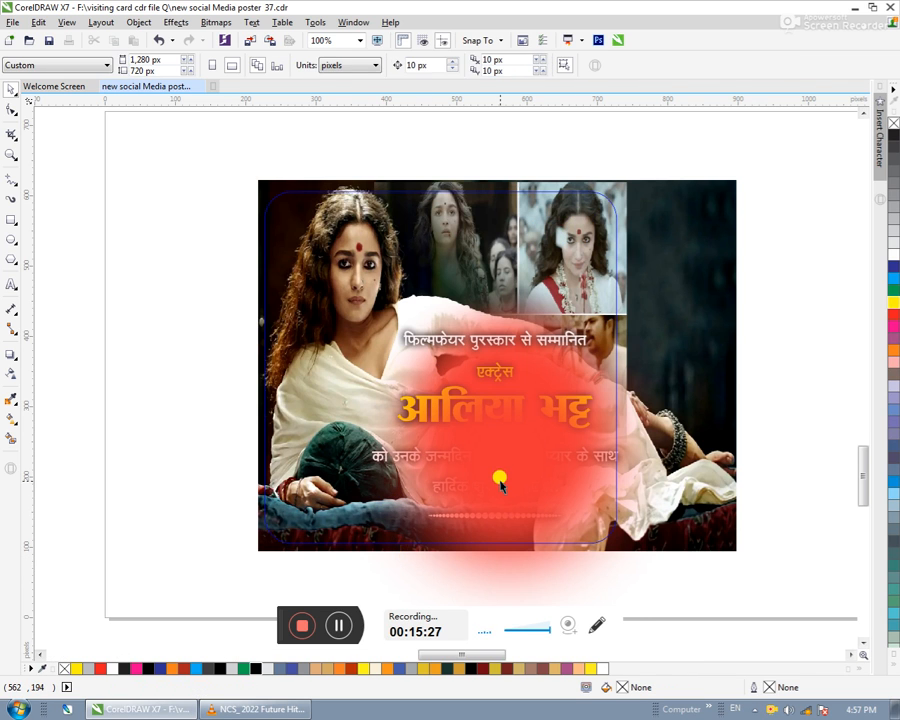
left_click(515, 445)
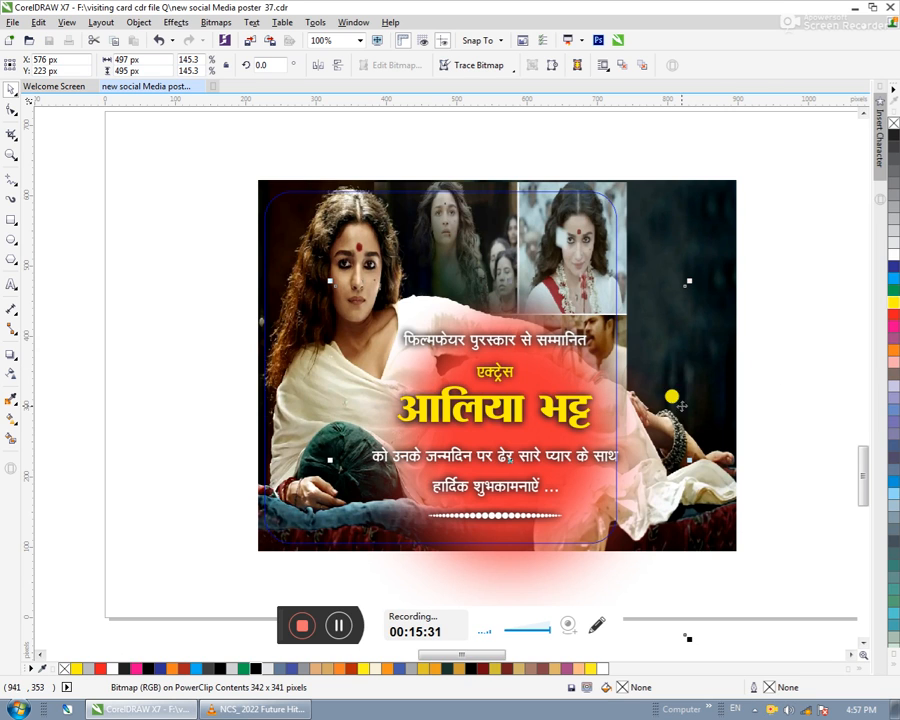
left_click(439, 568)
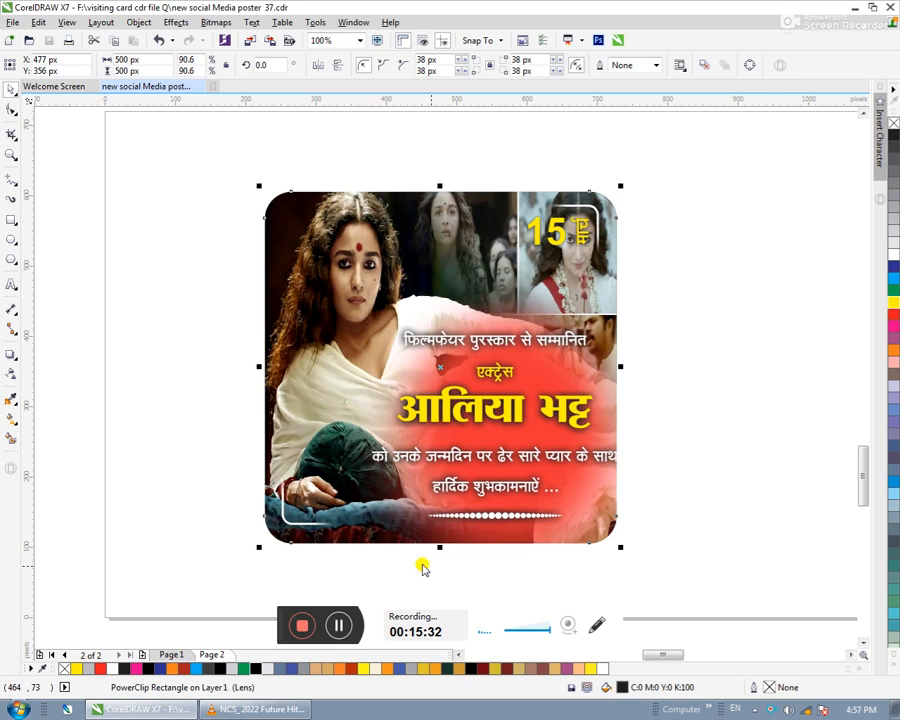
left_click(204, 382)
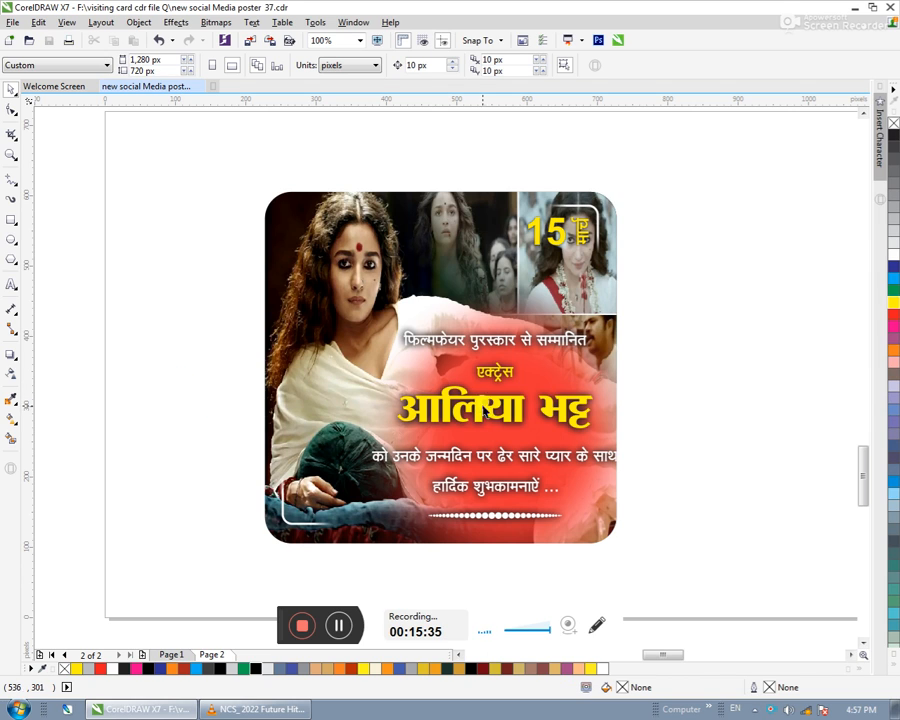
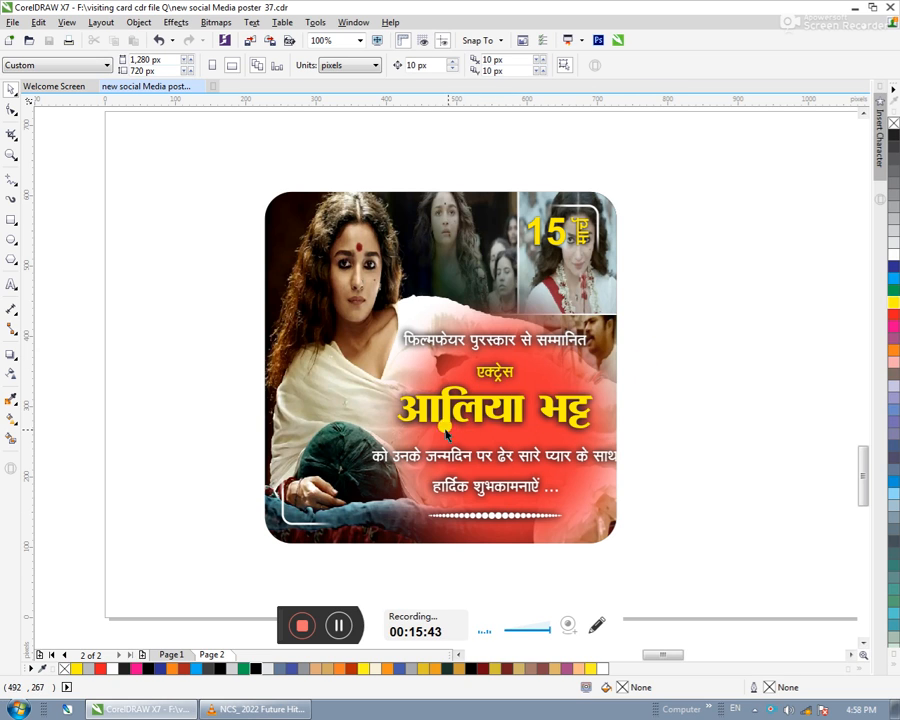
- Recolour the "15 मार्च" date text from the poster's upper corner to white
left_click_drag(707, 311, 268, 605)
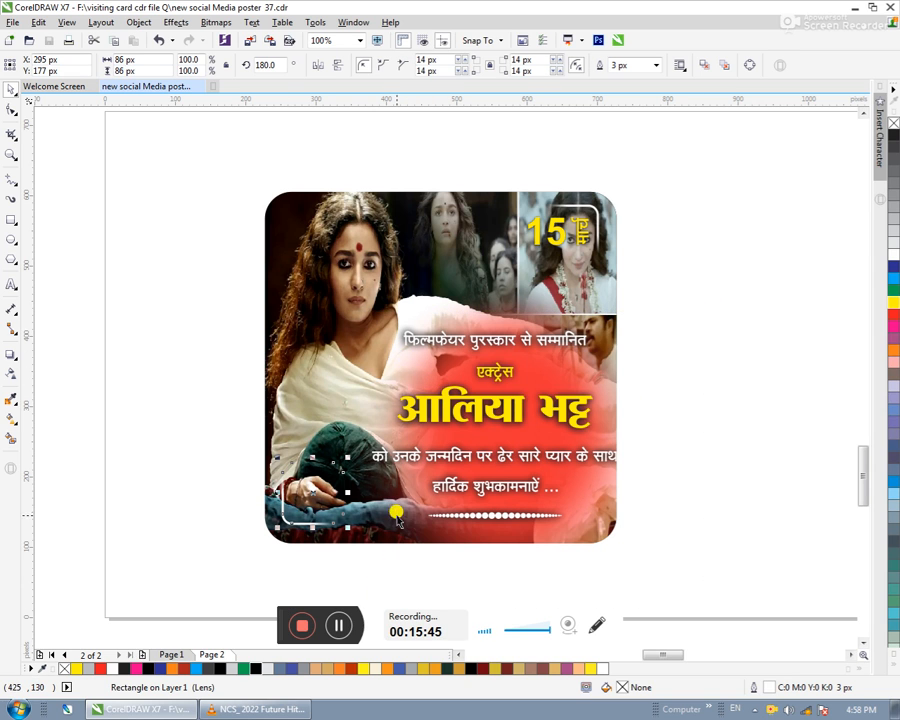
left_click(141, 392)
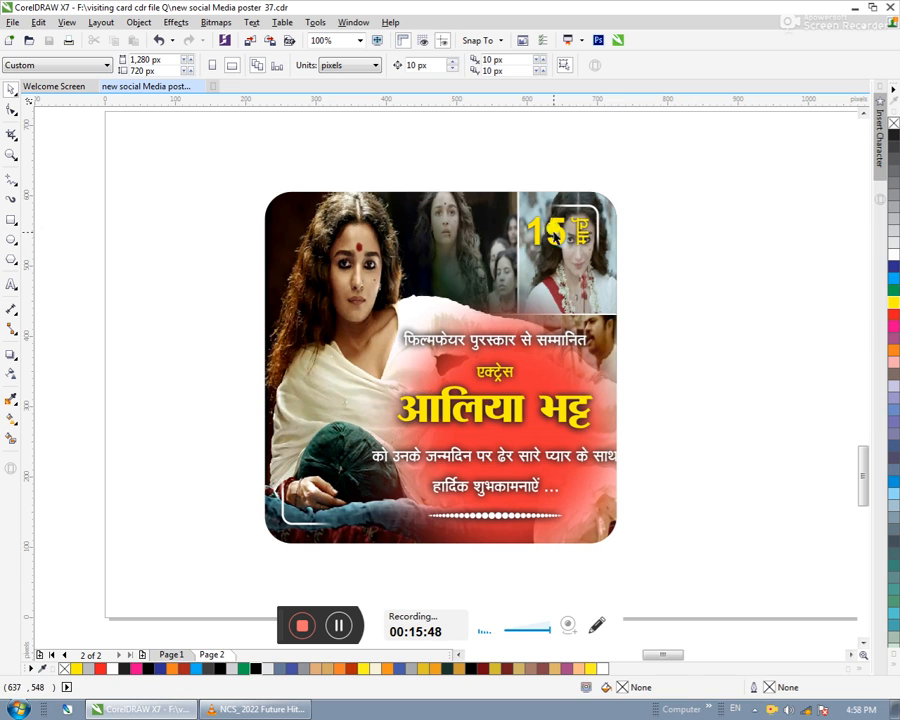
left_click(555, 232)
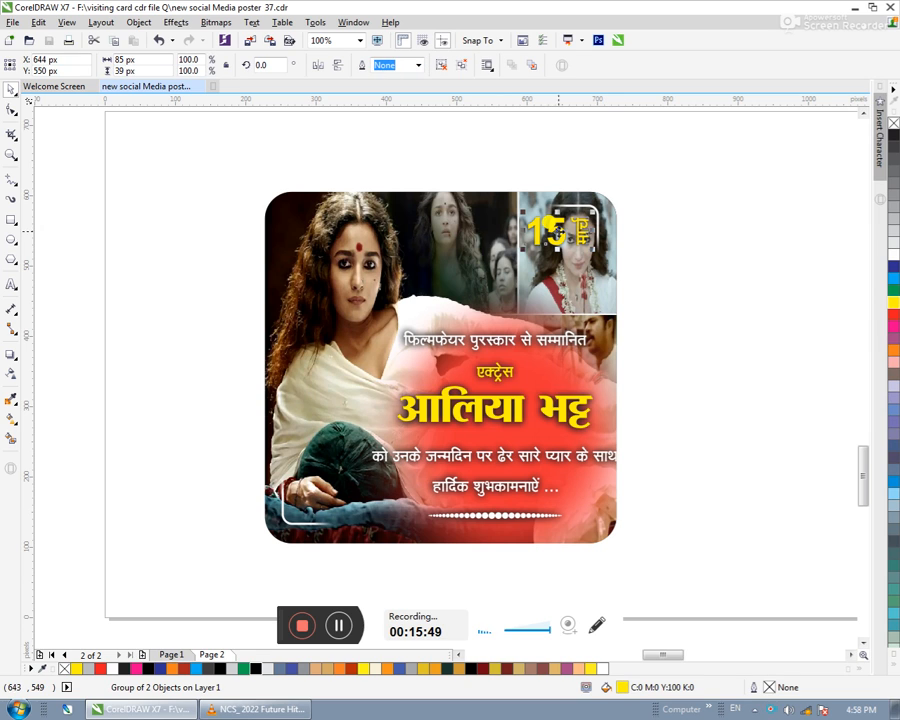
left_click(894, 255)
left_click(736, 266)
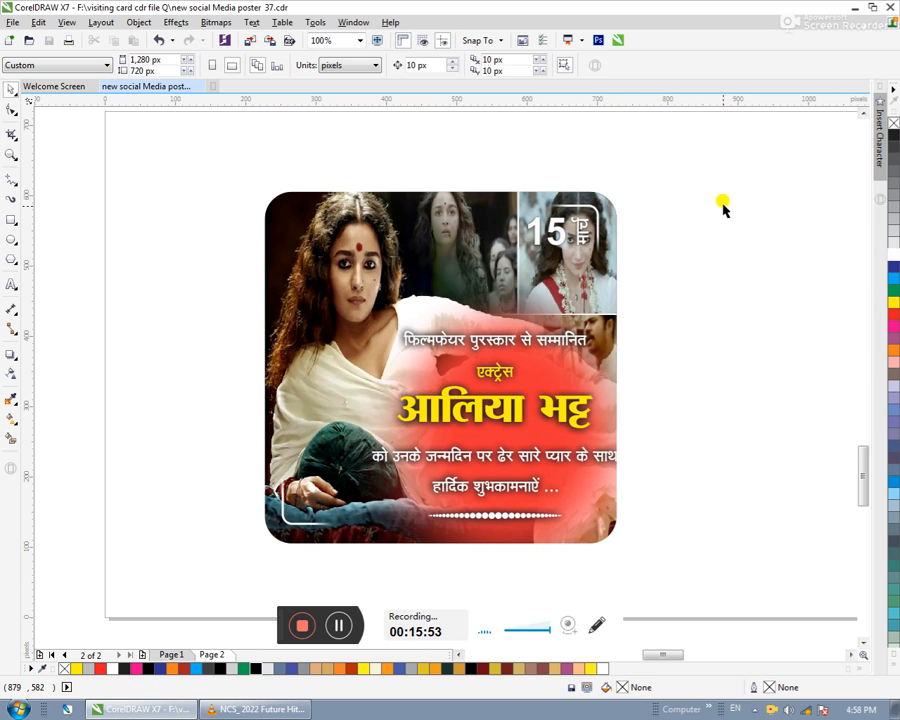
left_click_drag(710, 170, 441, 290)
left_click(759, 289)
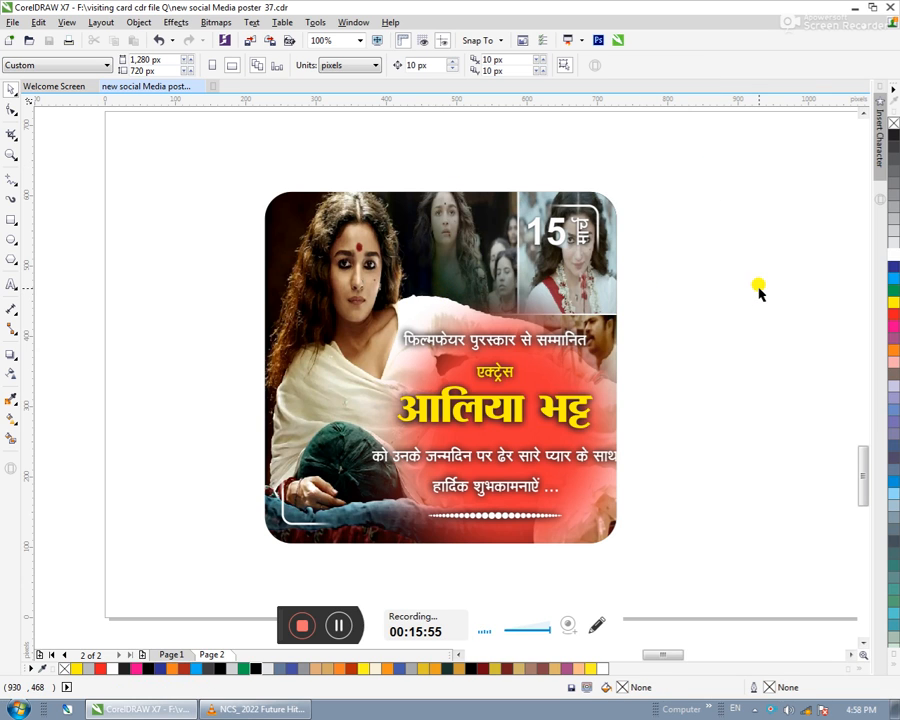
- Give the rounded poster frame a 10% black outline 10 px wide
left_click(321, 273)
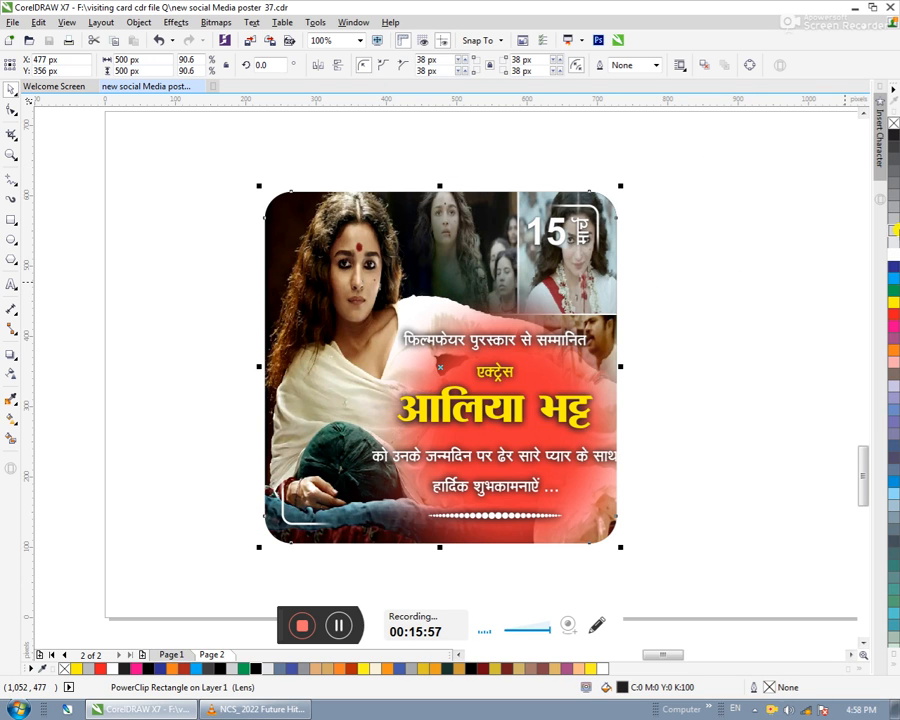
right_click(893, 245)
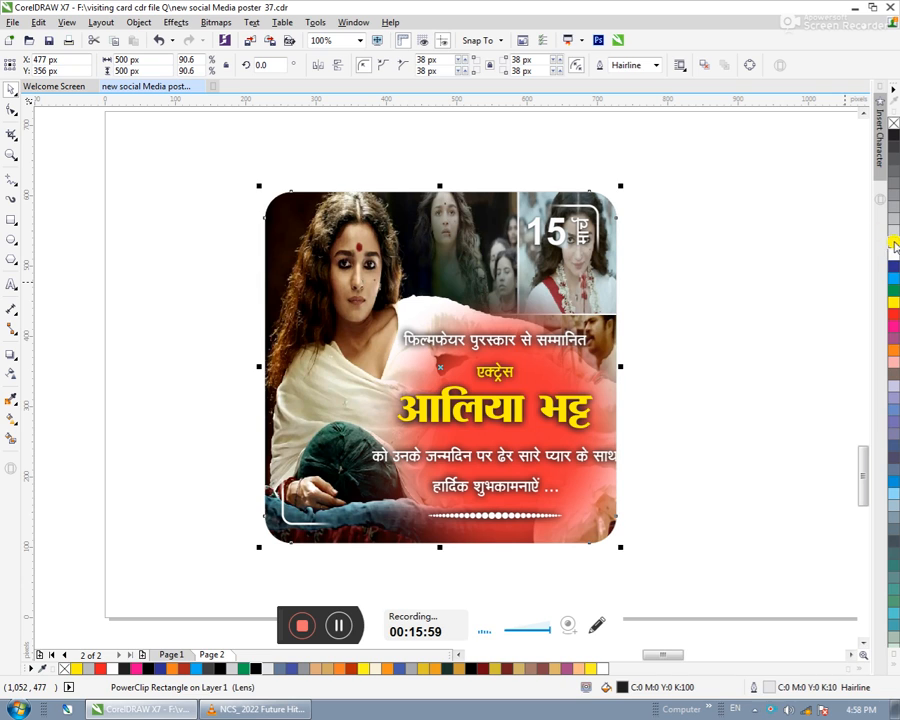
left_click(655, 65)
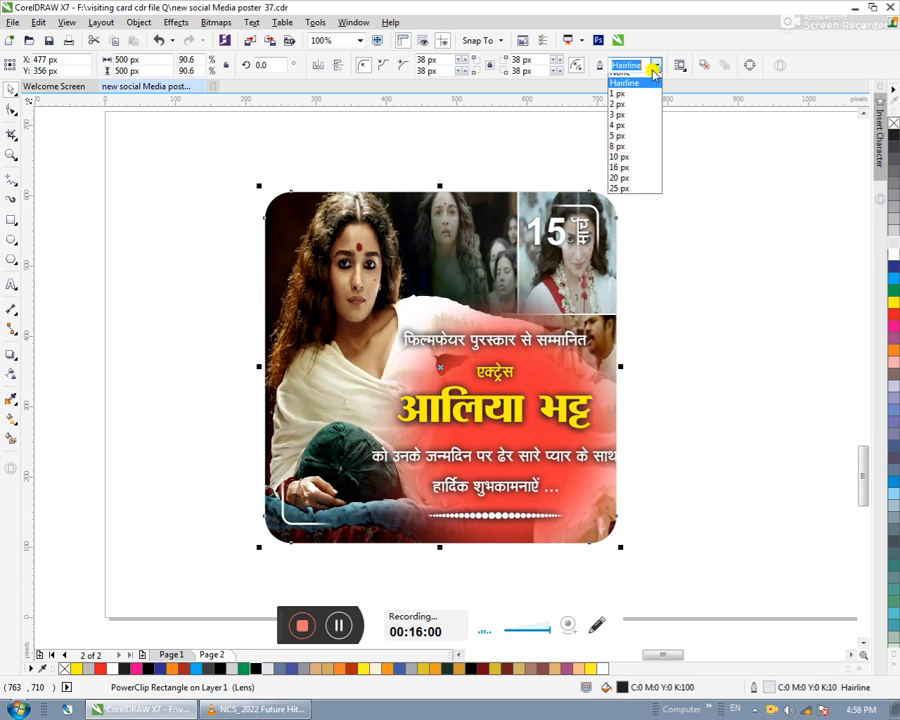
left_click(620, 156)
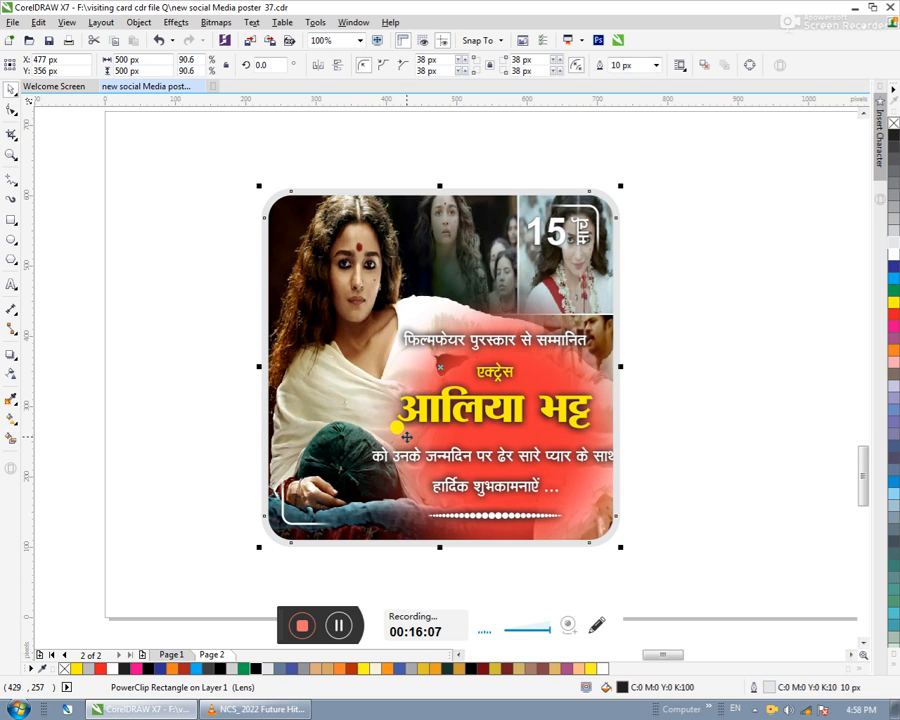
- Give the poster frame a linear fountain fill and set its end colour to black, #000000
key("ctrl+e")
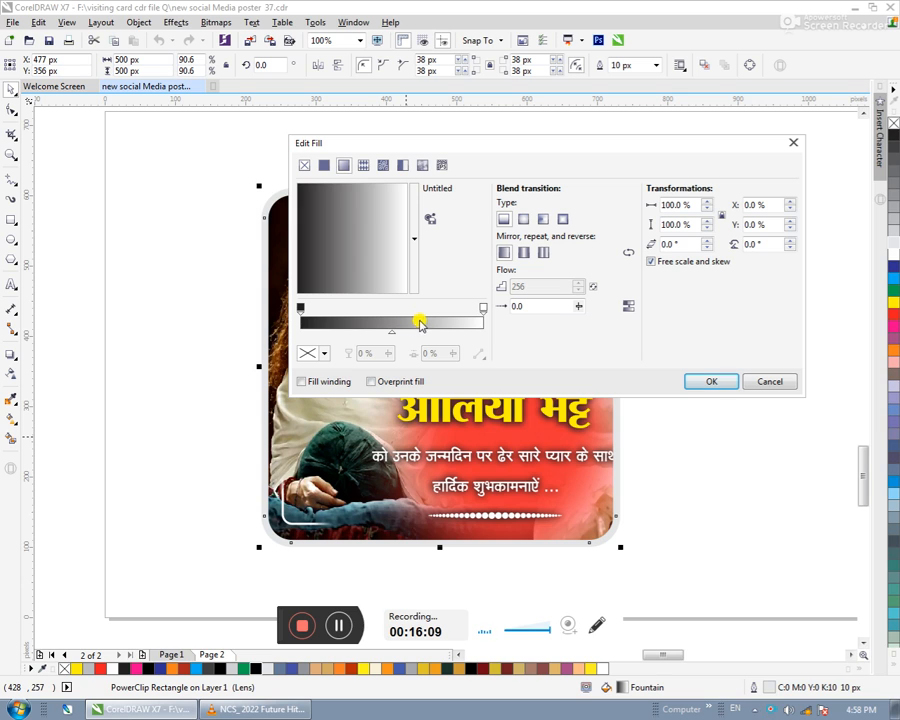
left_click(482, 309)
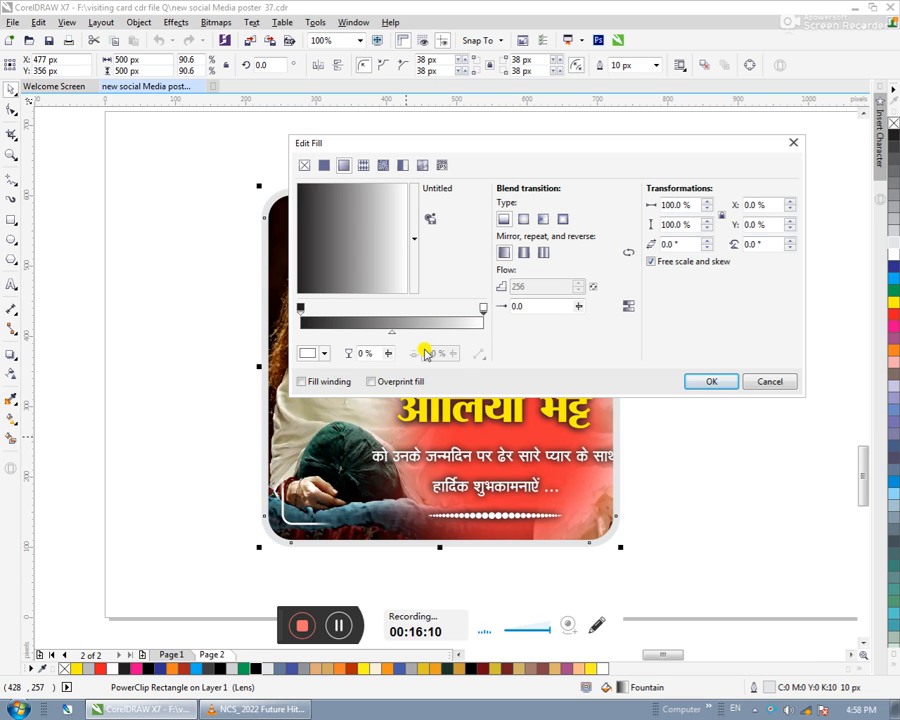
left_click(314, 354)
left_click_drag(313, 462, 310, 494)
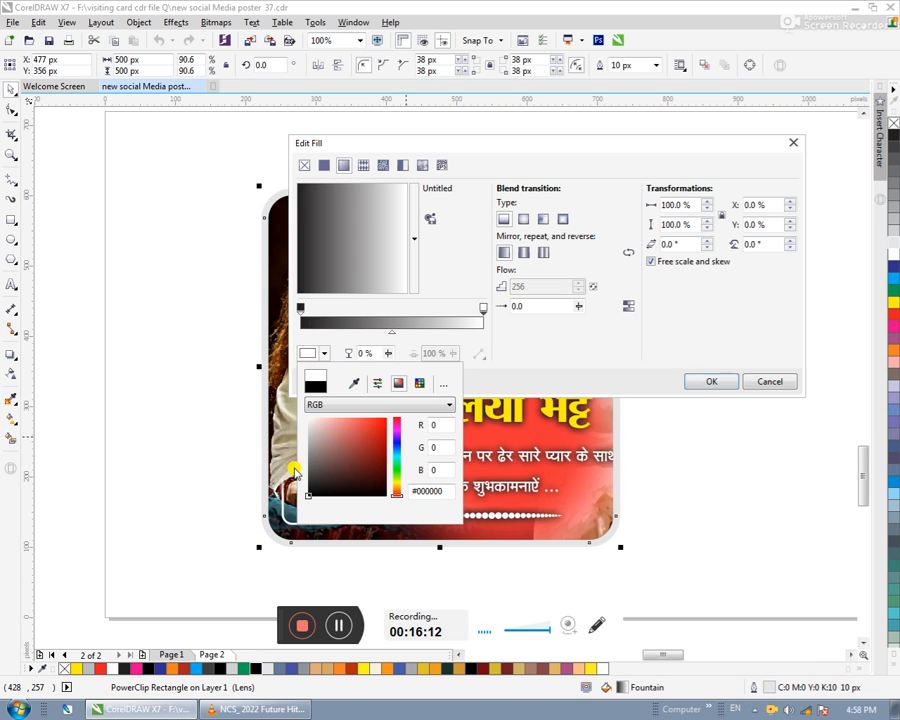
- Add a colour stop at 75% of the gradient and set it to grey, C29 M23 Y24 K0
left_click(439, 323)
double_click(439, 323)
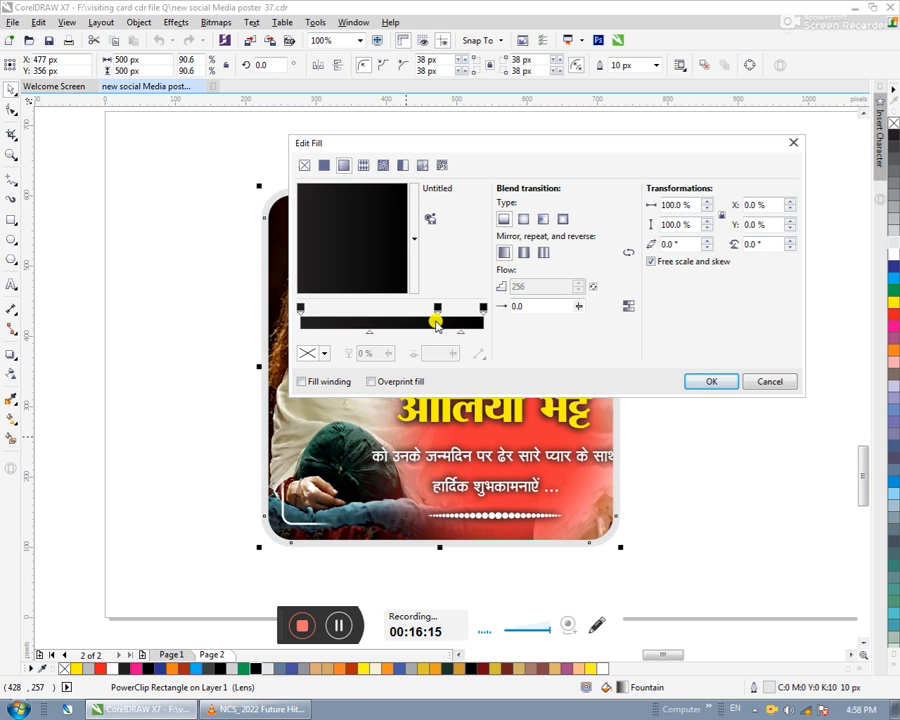
left_click(439, 308)
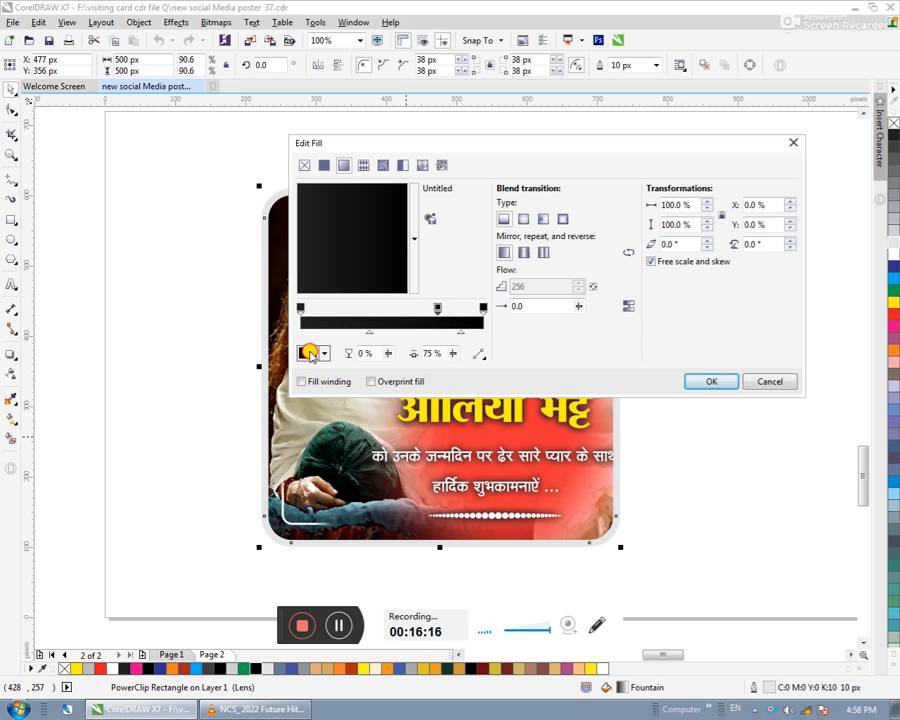
left_click(310, 353)
left_click_drag(317, 462, 263, 428)
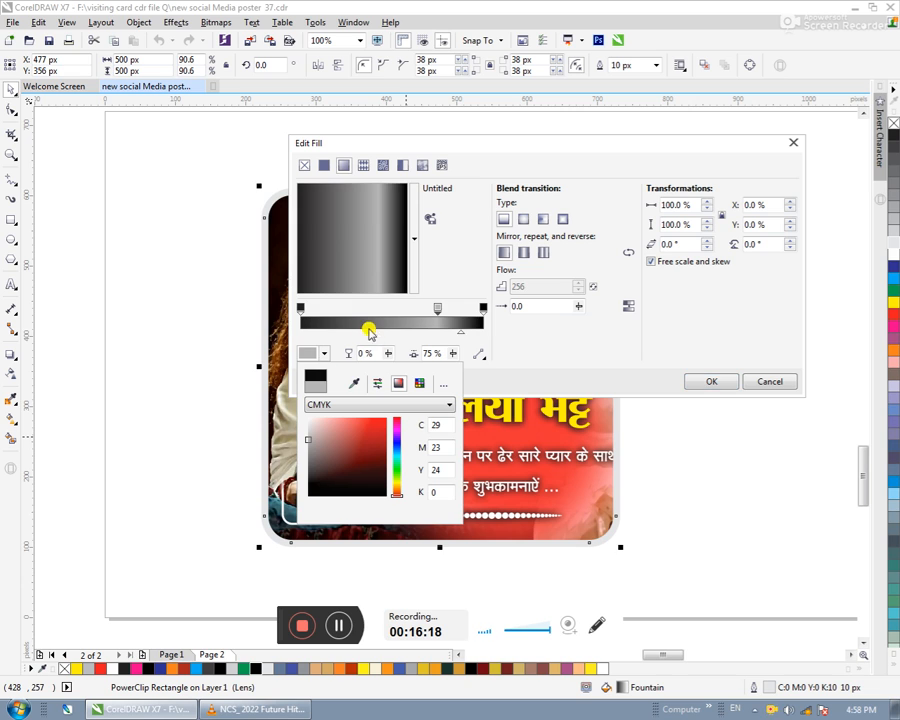
- Add a colour stop at 26% of the frame's gradient and set it to light grey, C7 M4 Y5 K0
left_click(348, 322)
double_click(348, 322)
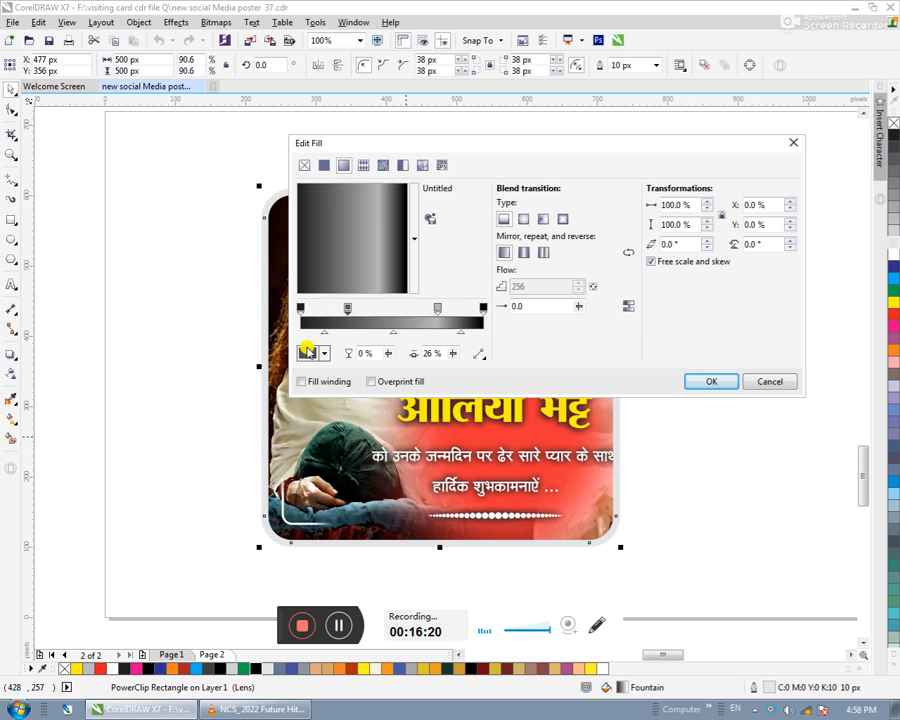
left_click(308, 354)
mouse_move(315, 427)
left_mouse_down()
mouse_move(288, 446)
mouse_move(305, 424)
left_mouse_up()
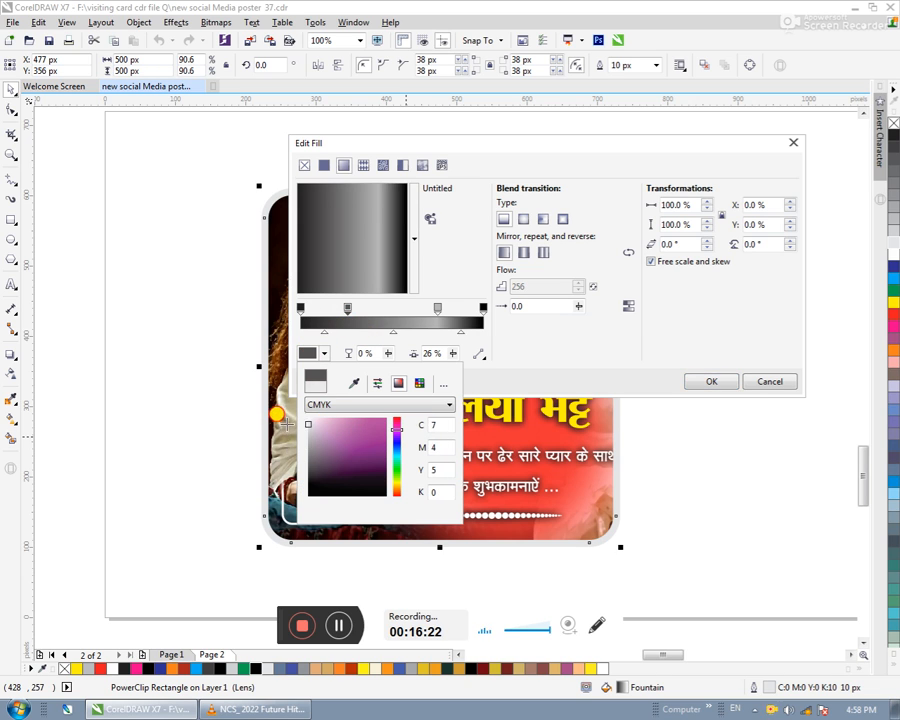
- Add a middle colour stop at 50%, set it to black C75 M68 Y65 K90, and apply the fountain fill to the frame
left_click(400, 320)
double_click(391, 320)
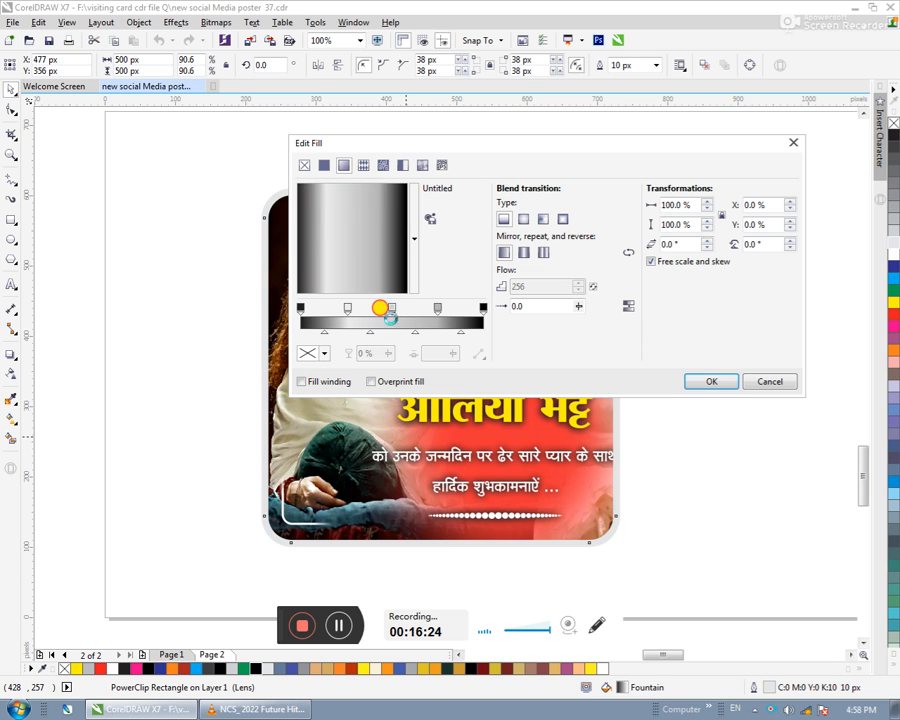
left_click(308, 354)
left_click_drag(321, 466, 249, 518)
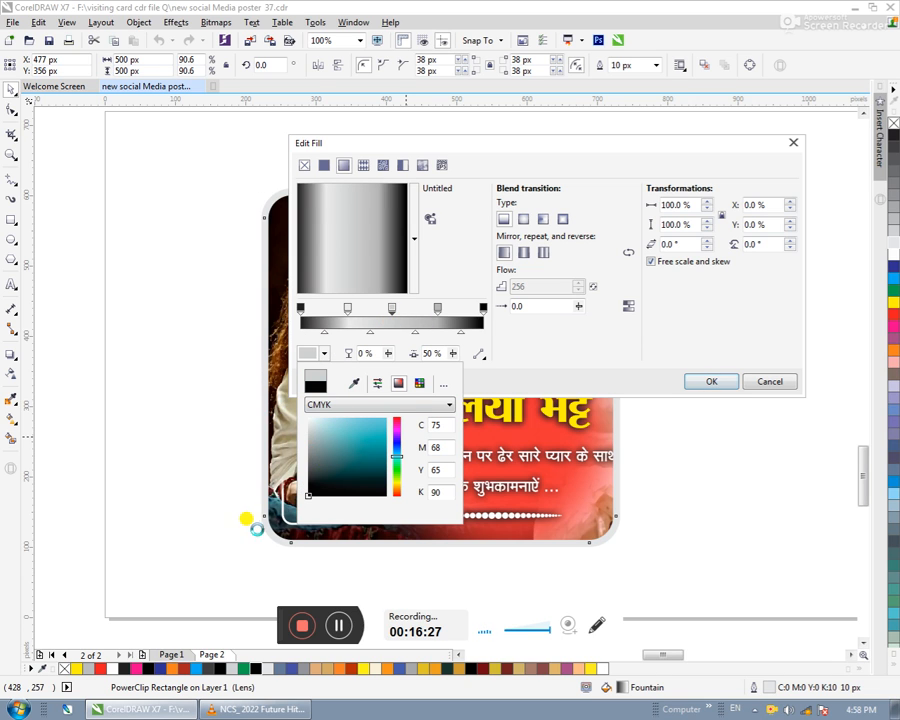
left_click(691, 383)
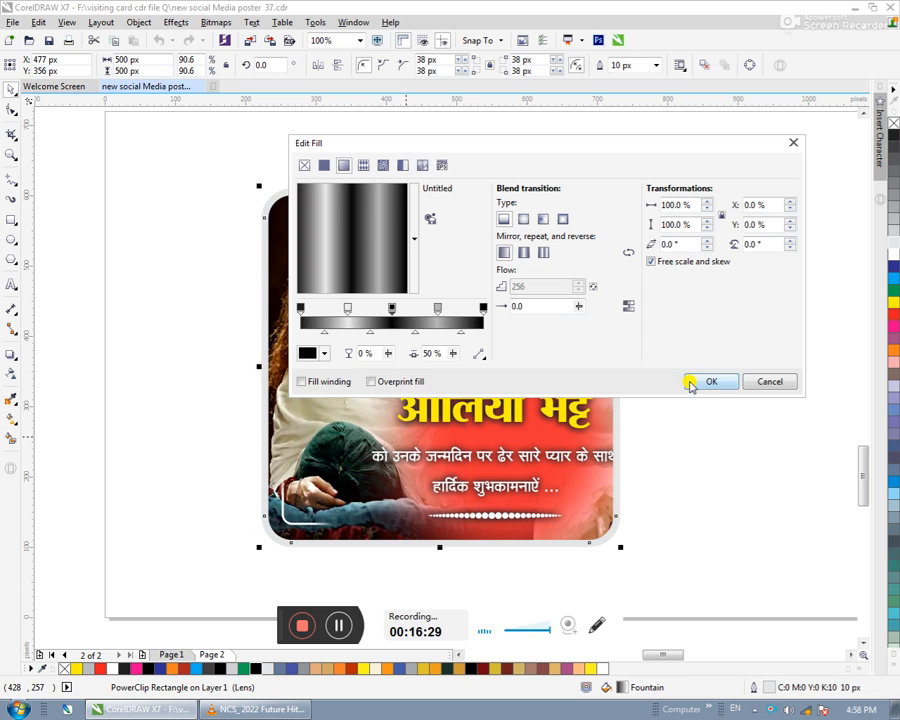
left_click(691, 383)
left_click(687, 228)
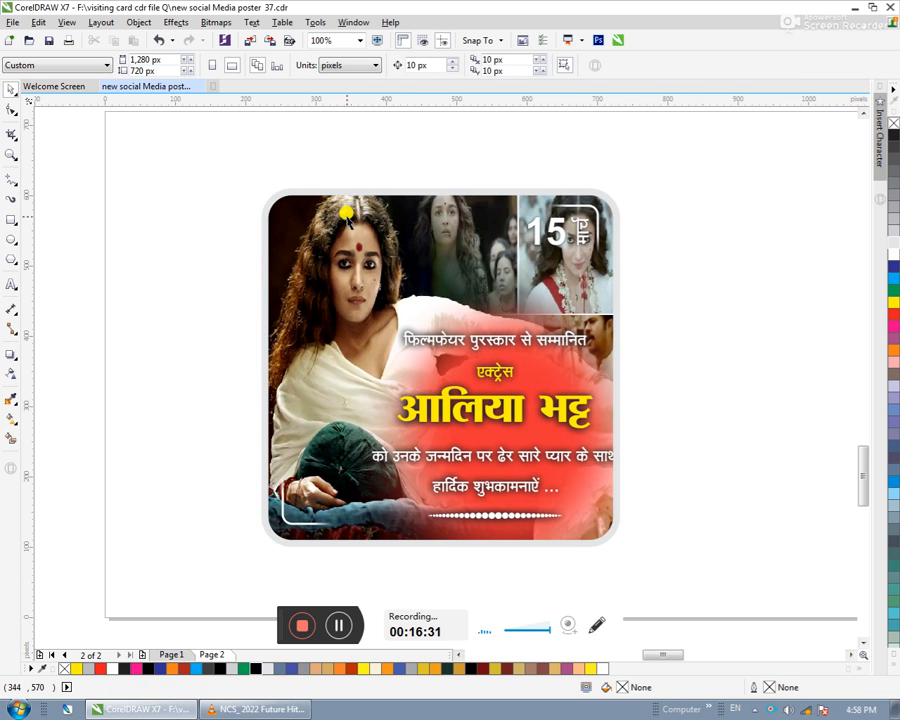
- Convert the poster frame's 10 px outline into a separate curve object
left_click(599, 187)
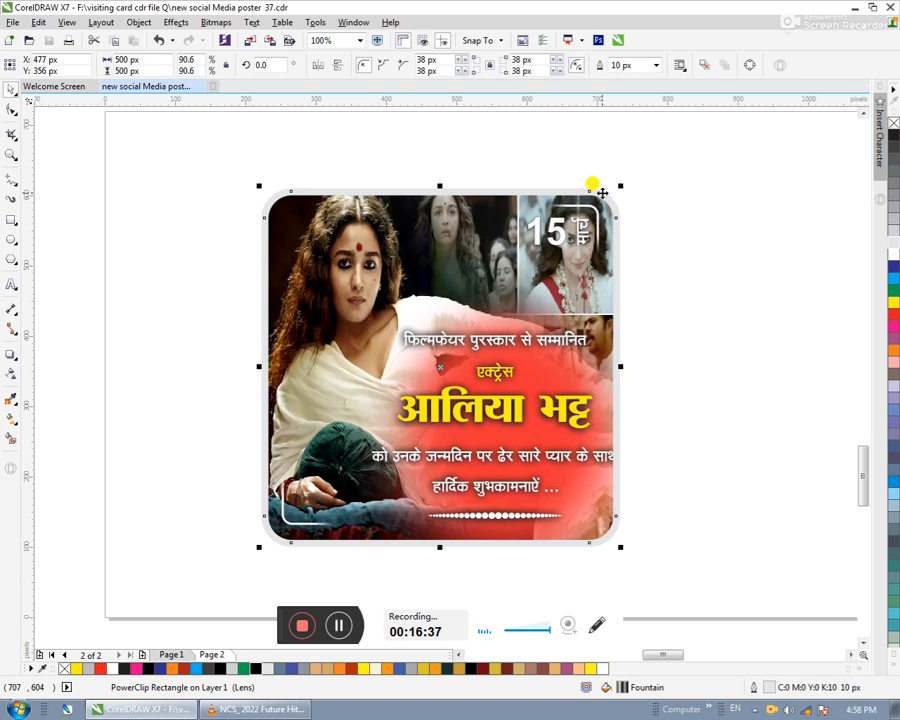
left_click(592, 185)
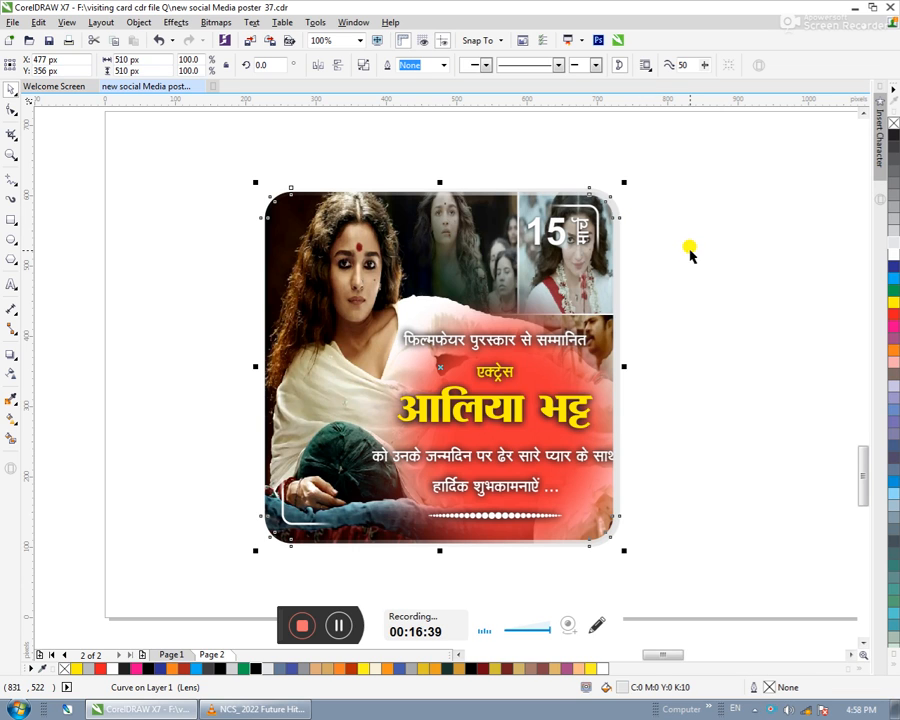
left_click(700, 252)
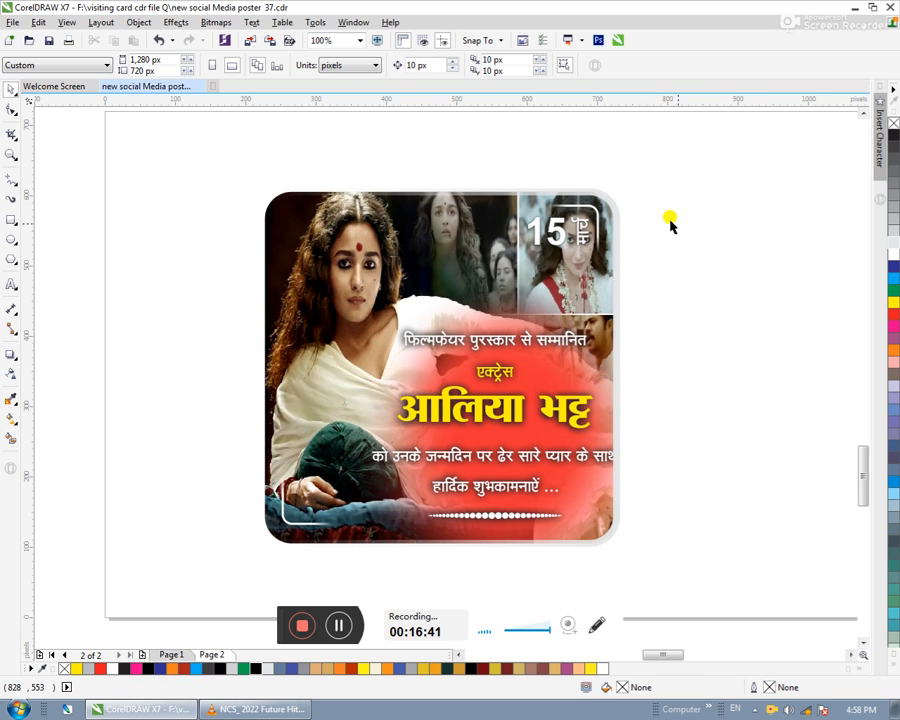
- Undo a trial move of the detached outline curve and scale the curve about its centre to 496 px square
left_click_drag(620, 215, 717, 224)
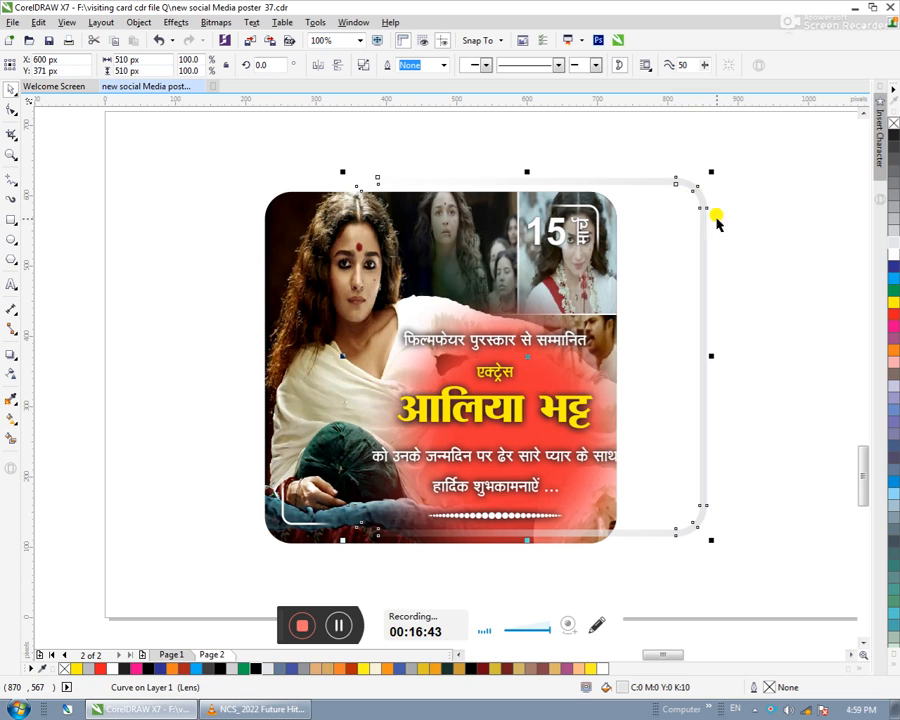
key("ctrl+z")
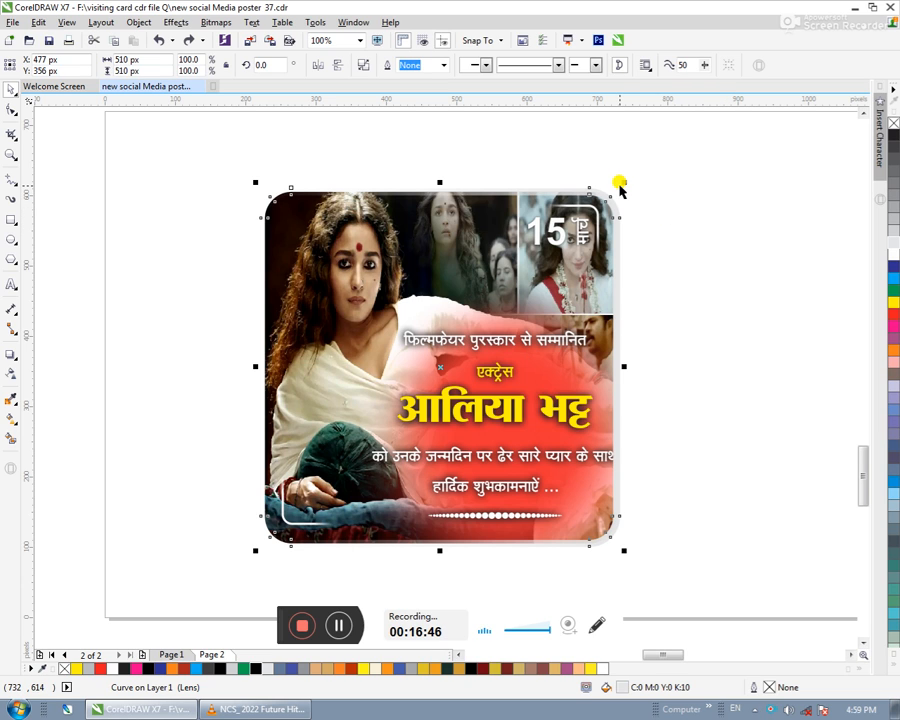
left_click_drag(617, 177, 615, 184)
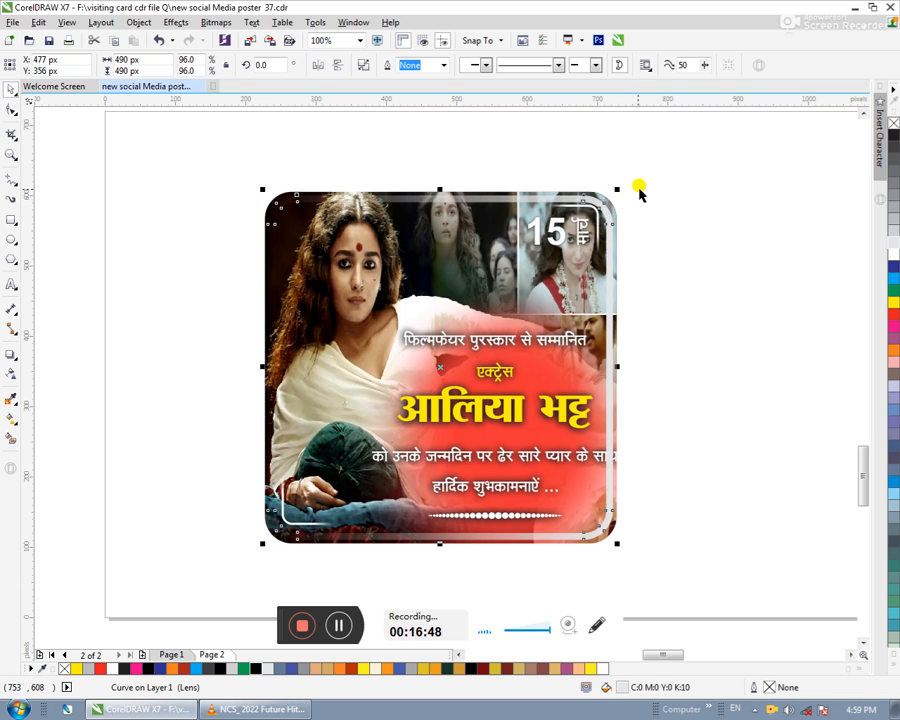
left_click_drag(617, 543, 622, 543)
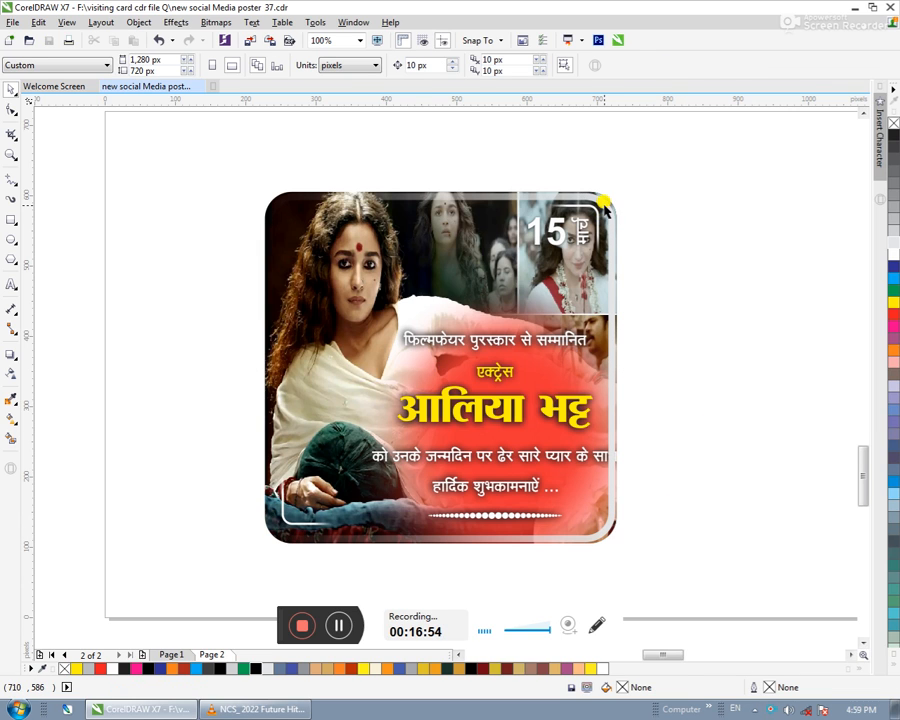
- Give the detached outline curve a linear fountain fill with a medium grey colour stop near its start
left_click(603, 206)
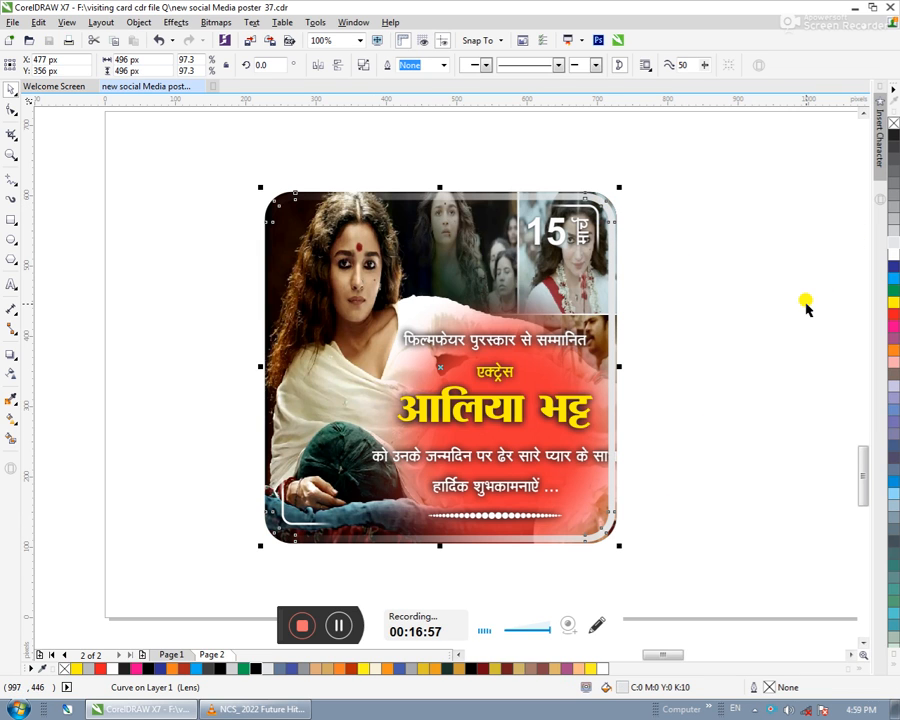
key("F11")
double_click(338, 322)
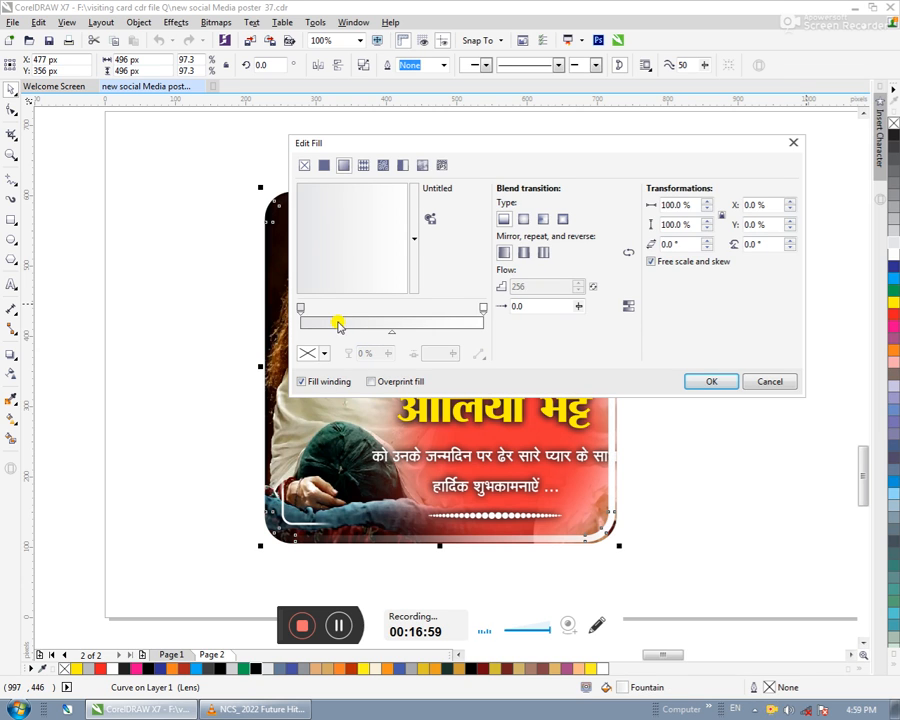
left_click(305, 355)
left_click_drag(312, 424, 284, 457)
- Add a colour stop at 67% of the outline's gradient and set it to dark grey, C66 M59 Y58 K41
double_click(423, 321)
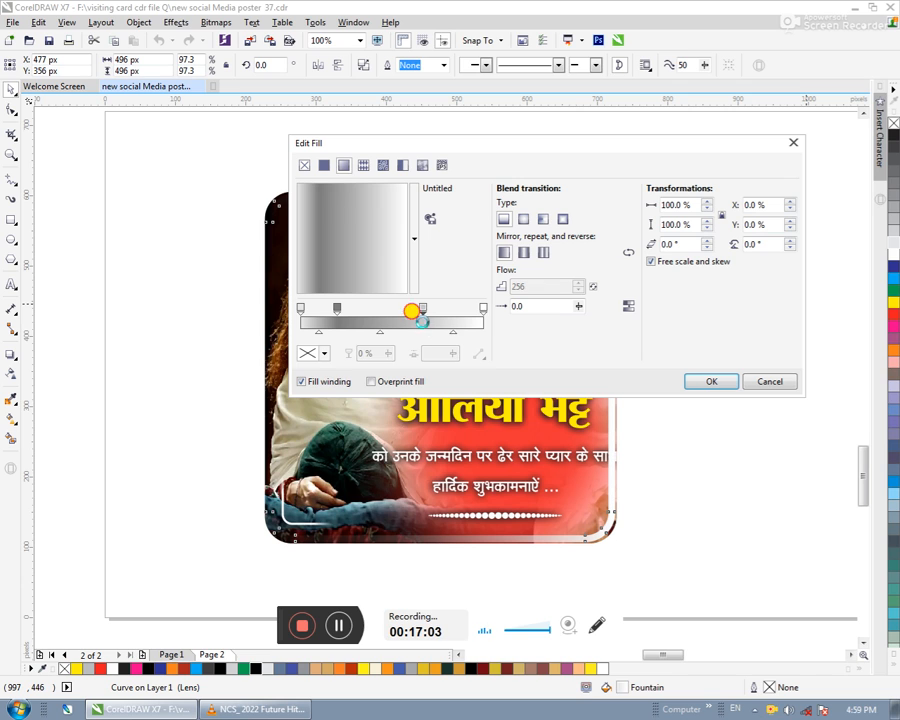
left_click(320, 354)
left_click_drag(316, 491, 298, 470)
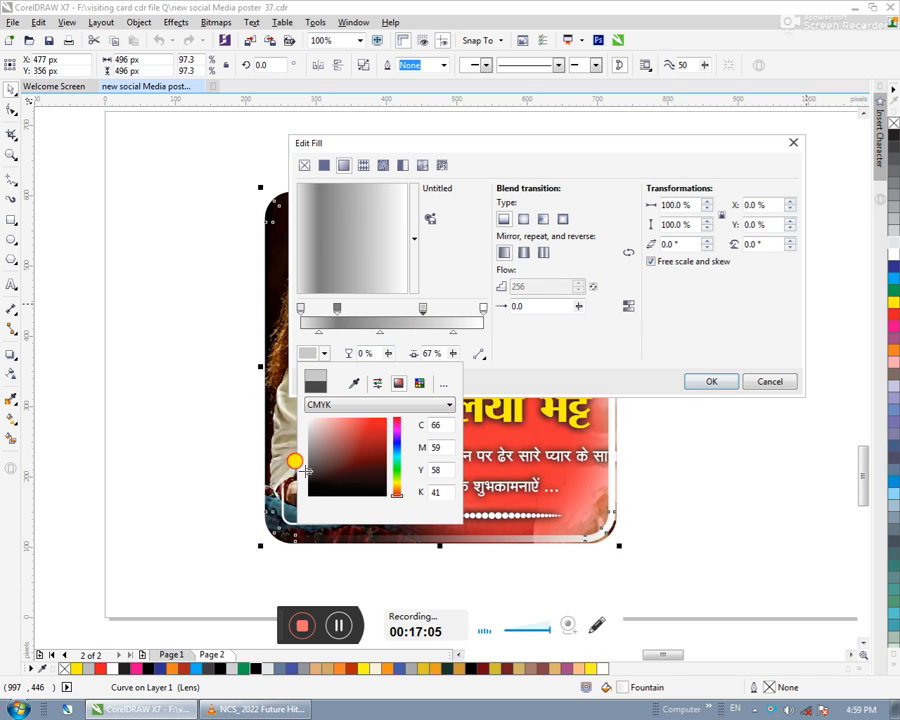
- Add a colour stop at 47% of the outline's gradient and set it to black, C75 M68 Y65 K90
left_click(386, 322)
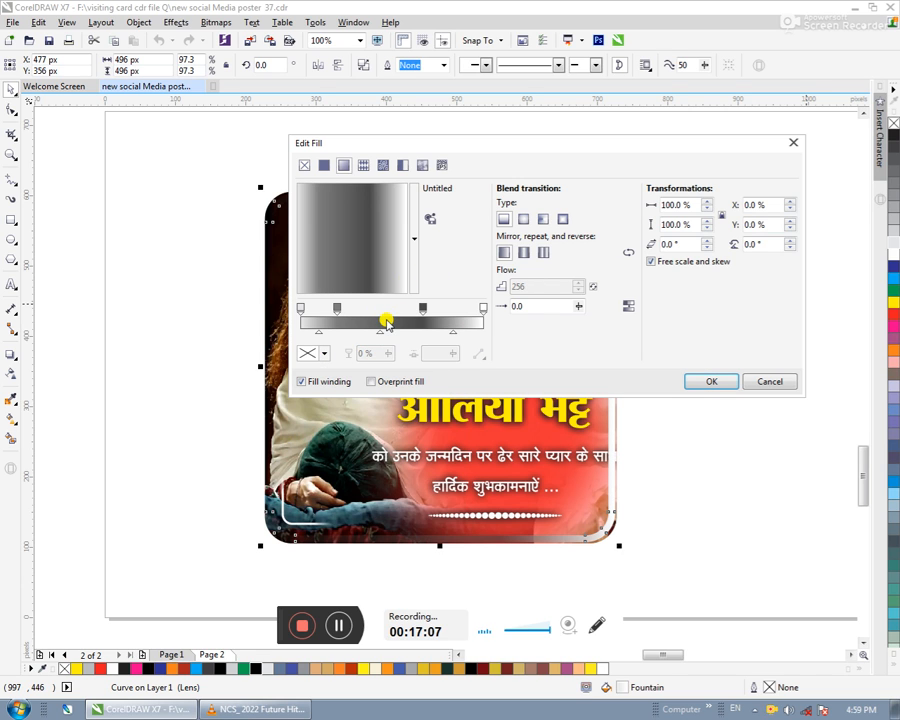
double_click(386, 322)
left_click(307, 354)
left_click_drag(312, 488, 267, 508)
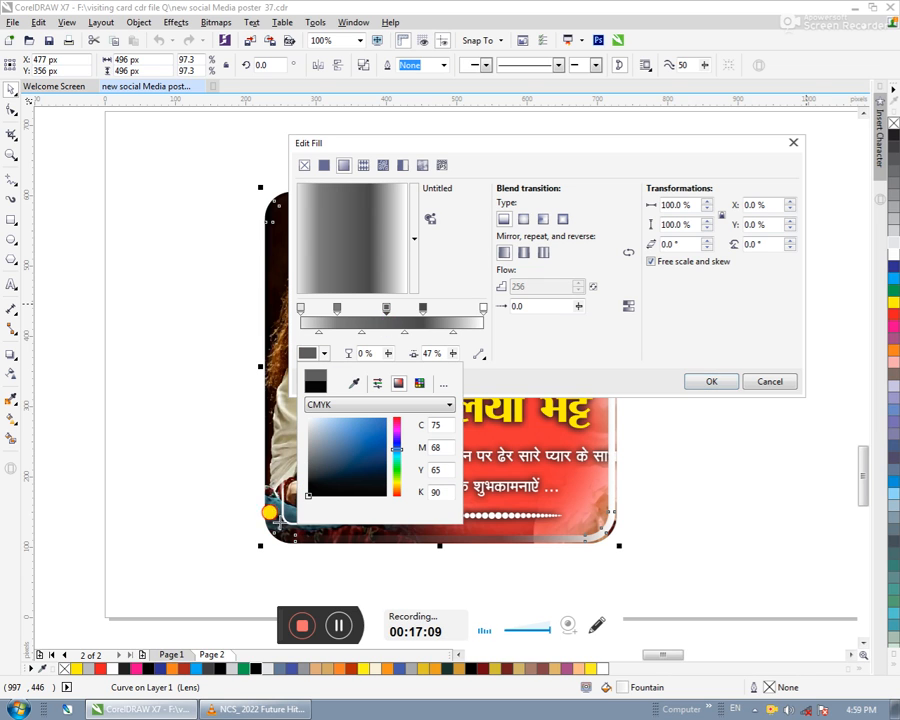
- Shift the dark grey stop towards the gradient's end and move the middle stop to 53%, recolouring it white, C0 M0 Y0 K0
left_click(438, 312)
left_click_drag(424, 311, 442, 306)
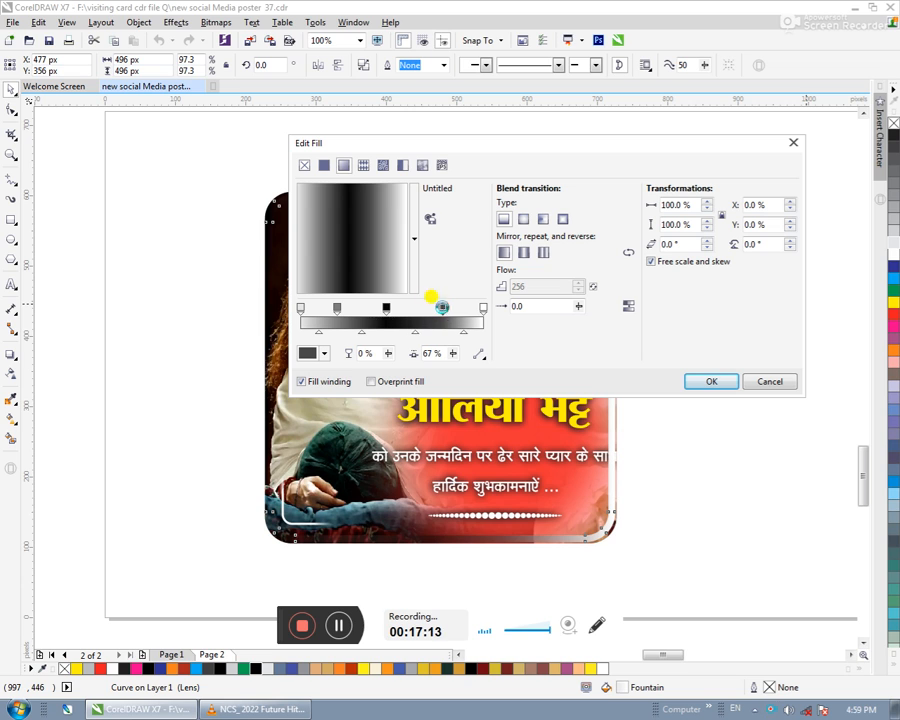
double_click(386, 309)
left_click_drag(386, 309, 396, 309)
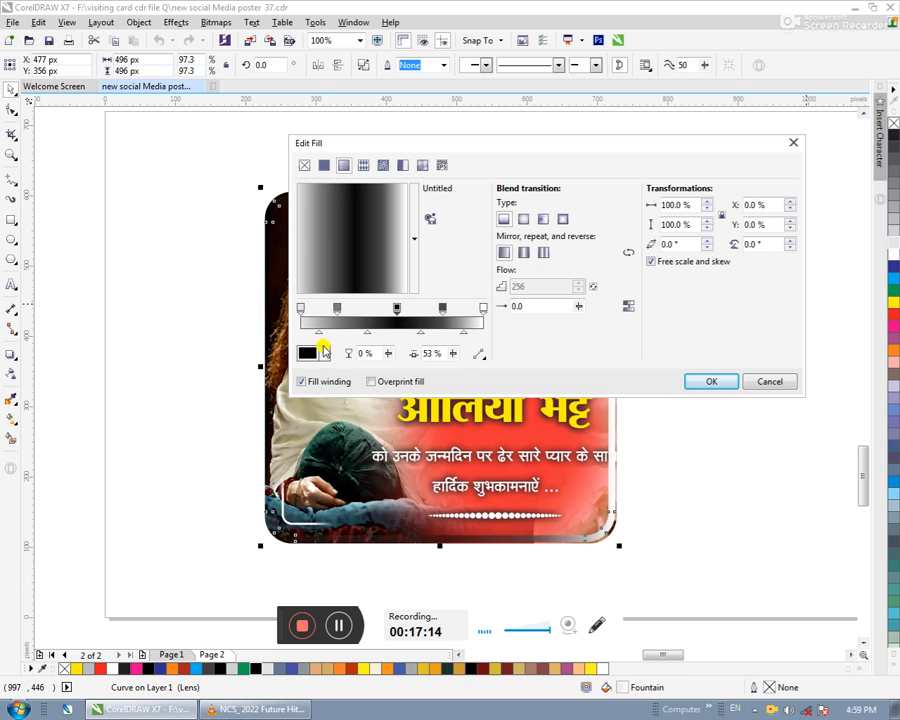
left_click(304, 356)
left_click_drag(316, 472, 308, 418)
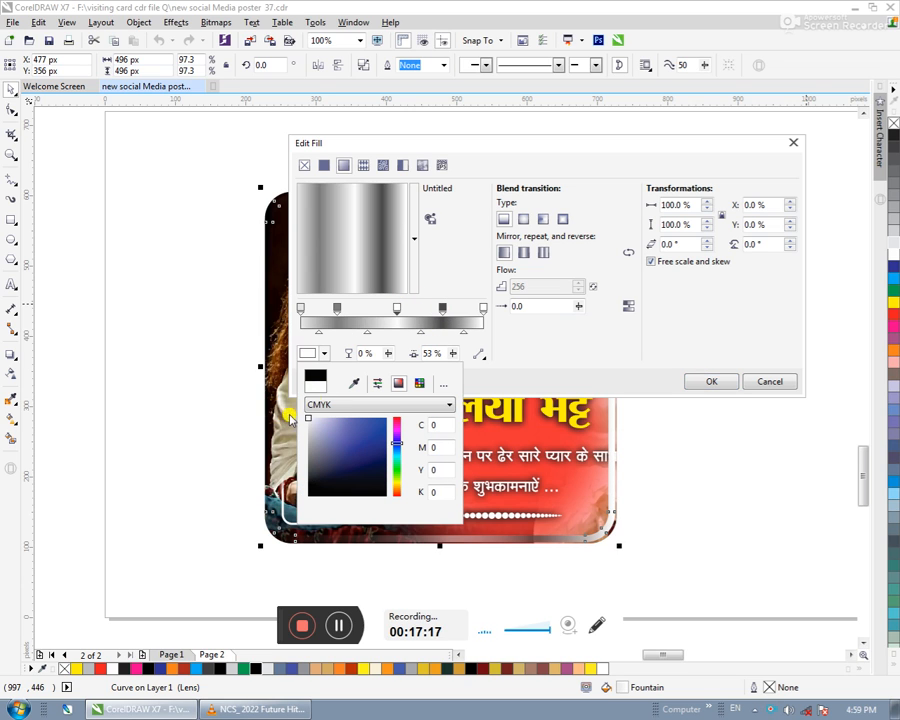
- Set the gradient's end colour to black, #000000, and its start colour to black, C75 M68 Y65 K90
left_click(486, 313)
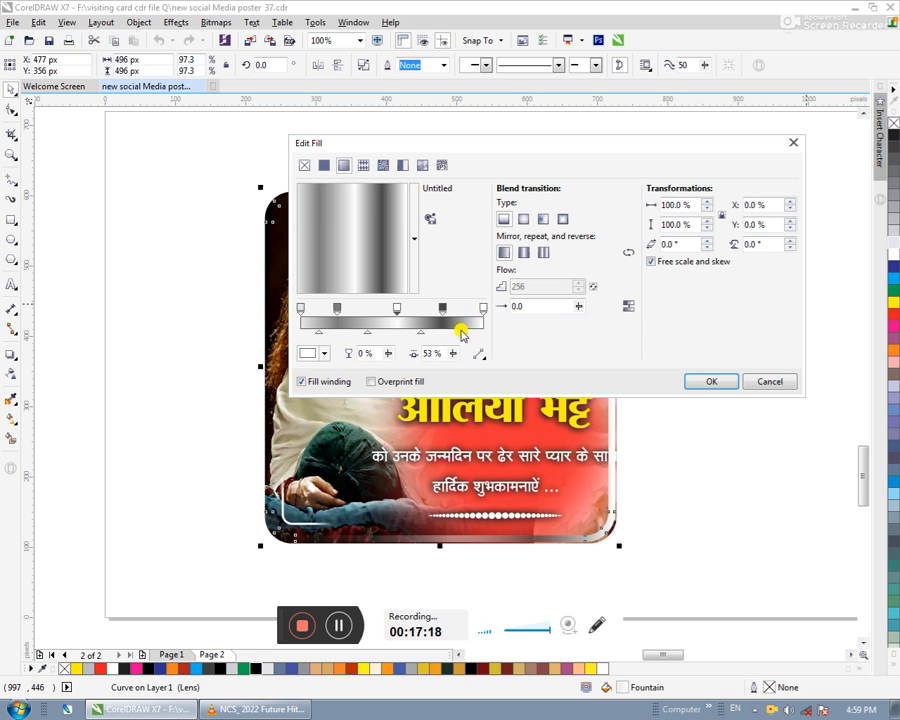
left_click(481, 309)
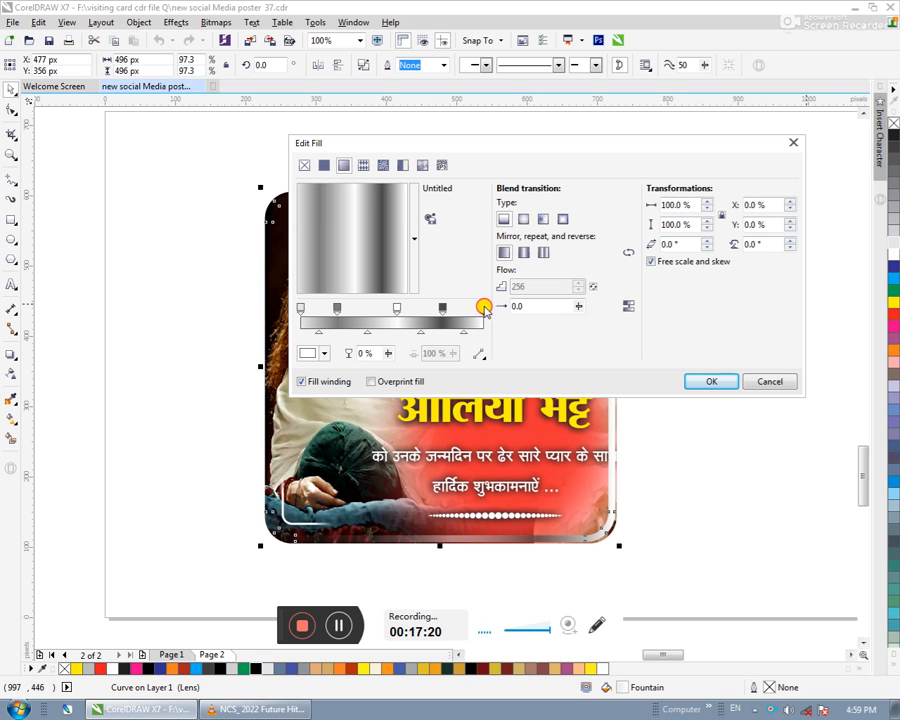
left_click(310, 352)
left_click_drag(320, 480, 250, 542)
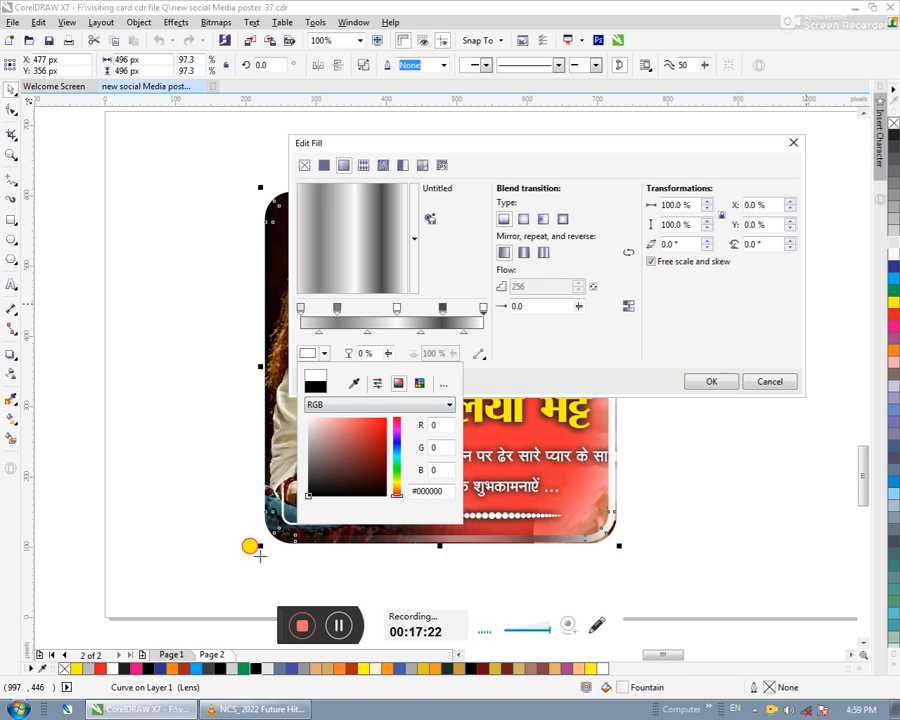
left_click(296, 333)
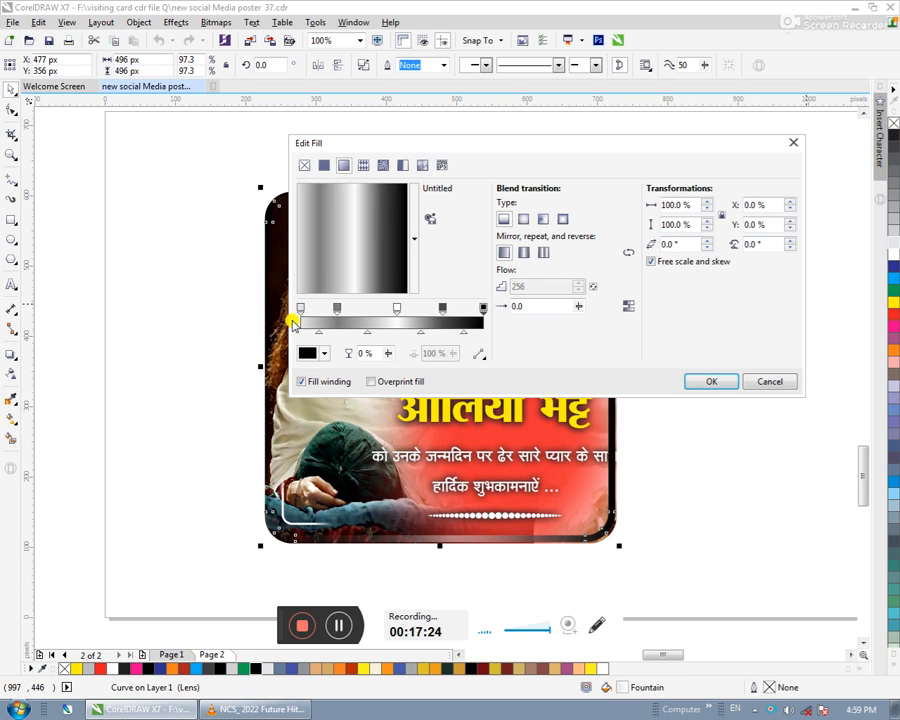
left_click(300, 307)
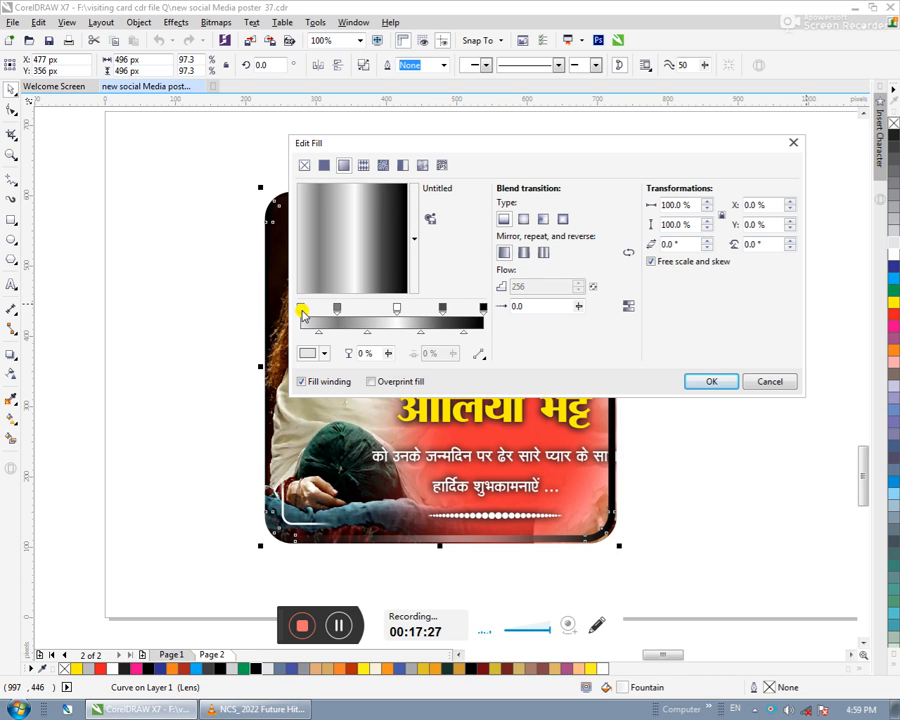
left_click(310, 352)
left_click_drag(344, 428, 310, 482)
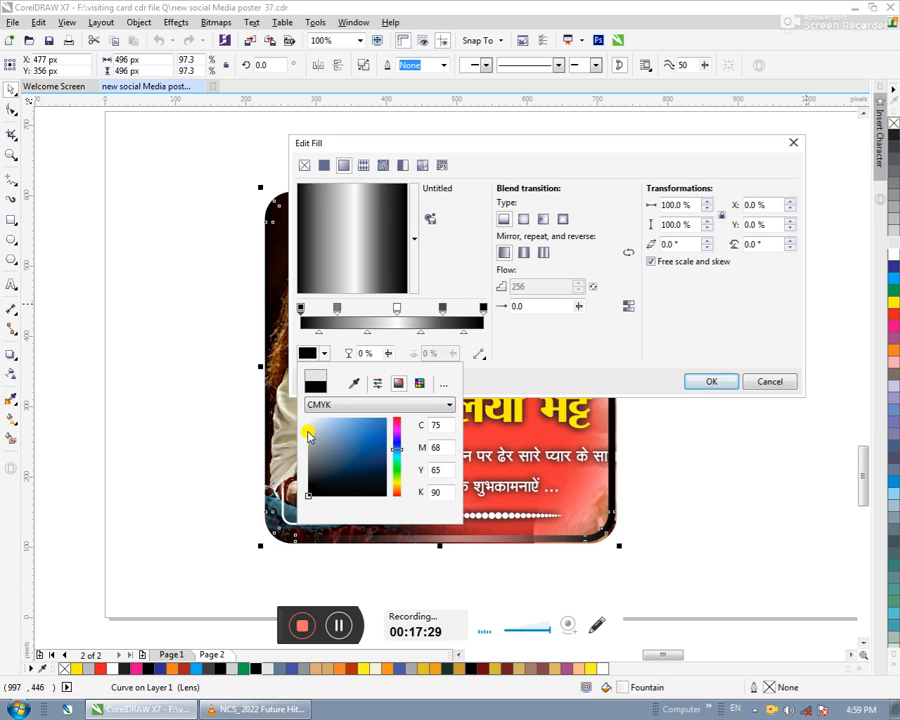
- Shift the medium grey stop inward and the white stop to 47%, and apply the outline's gradient at a diagonal angle
left_click(387, 285)
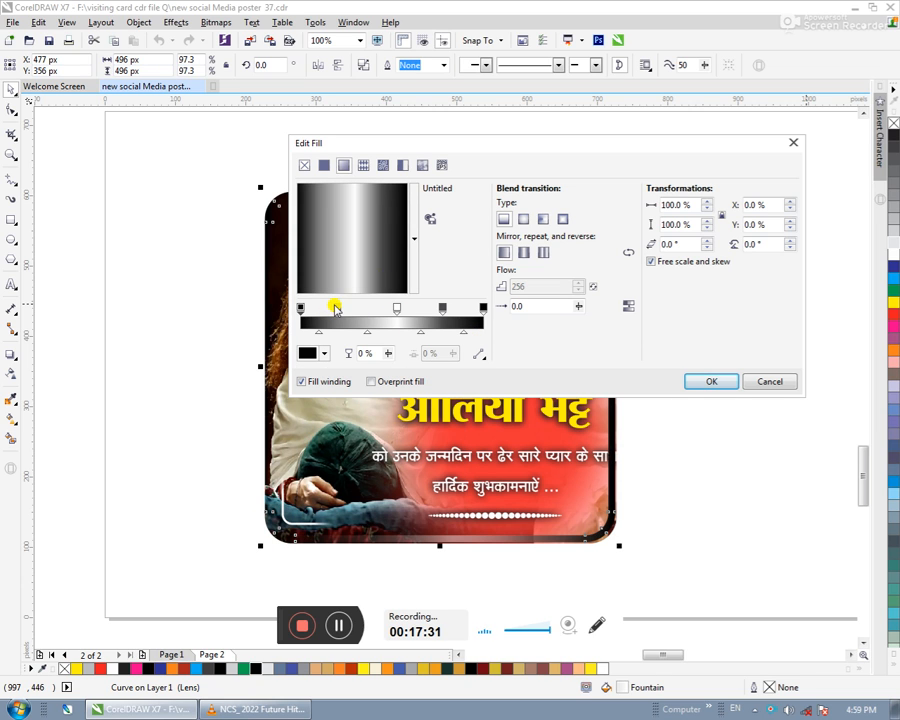
double_click(336, 307)
left_click_drag(336, 307, 346, 308)
double_click(387, 306)
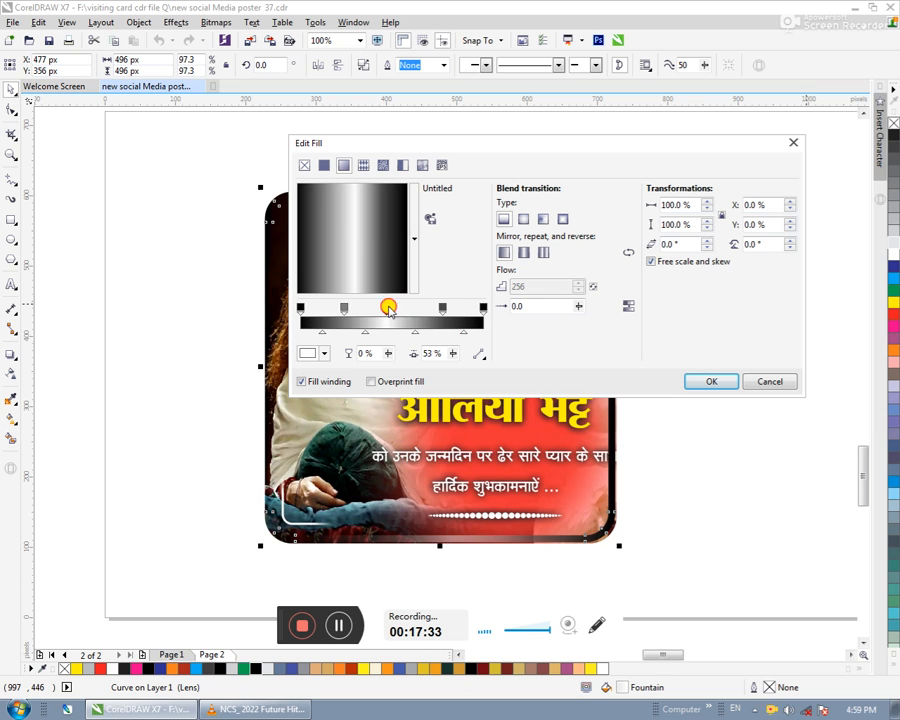
left_click_drag(362, 252, 398, 282)
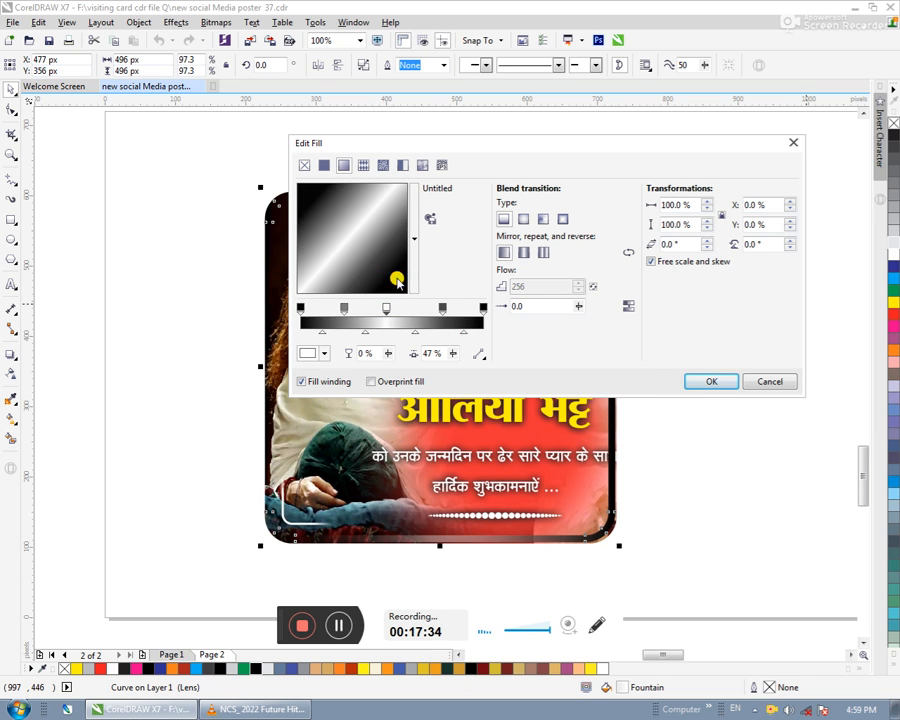
left_click(698, 380)
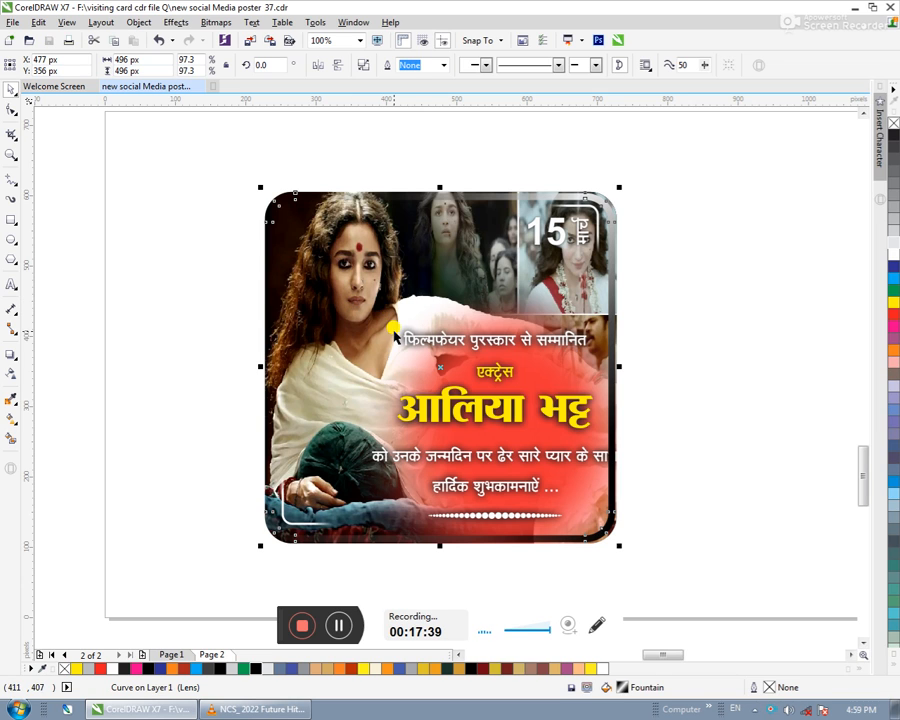
- Rotate the outline curve's gradient to 14° and apply the fill
left_click(624, 210)
left_click(613, 210)
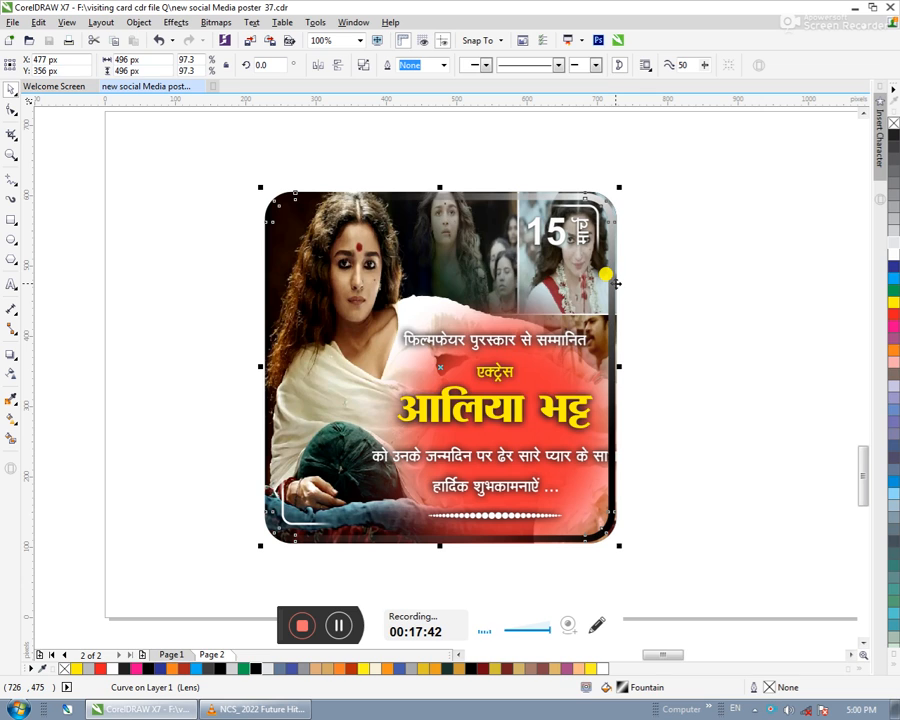
key("F11")
left_click_drag(404, 226, 619, 412)
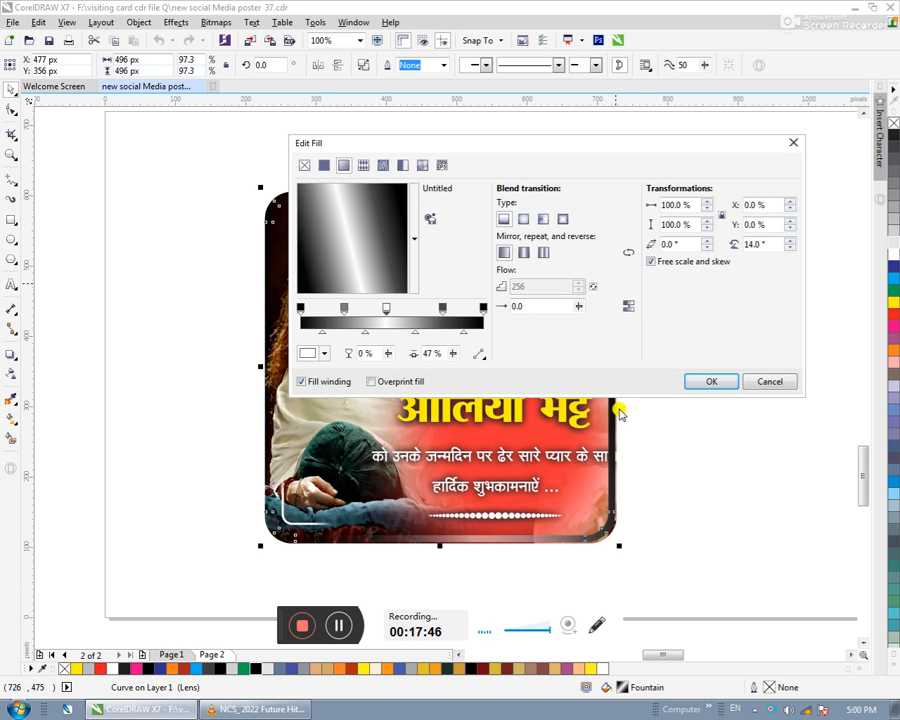
left_click(706, 382)
left_click(710, 378)
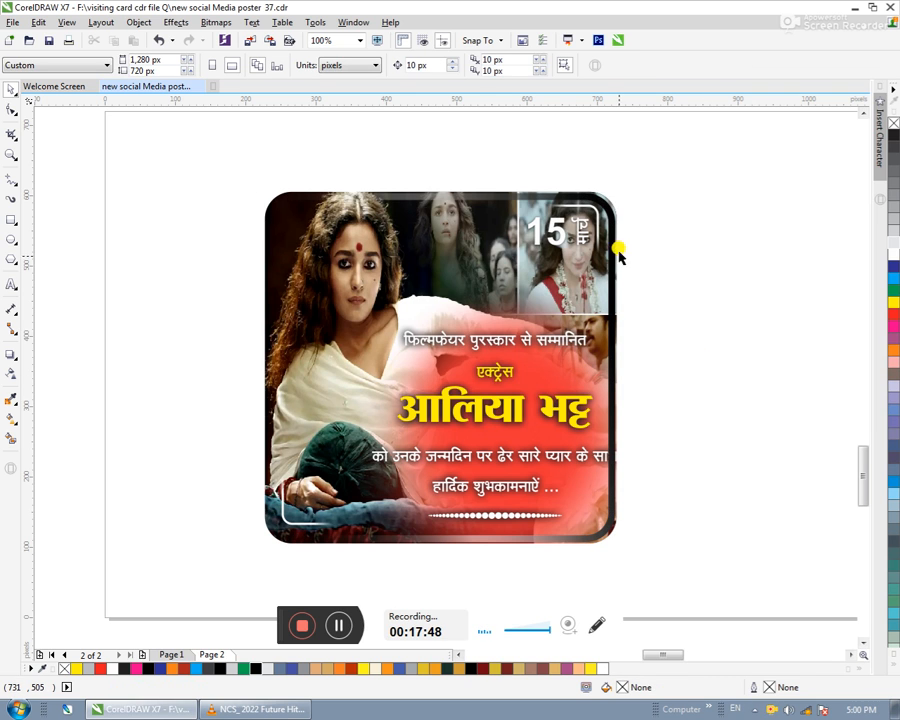
- Move the metallic gradient frame off the poster onto the blank page area beside it and remove its transparency
left_click(554, 369)
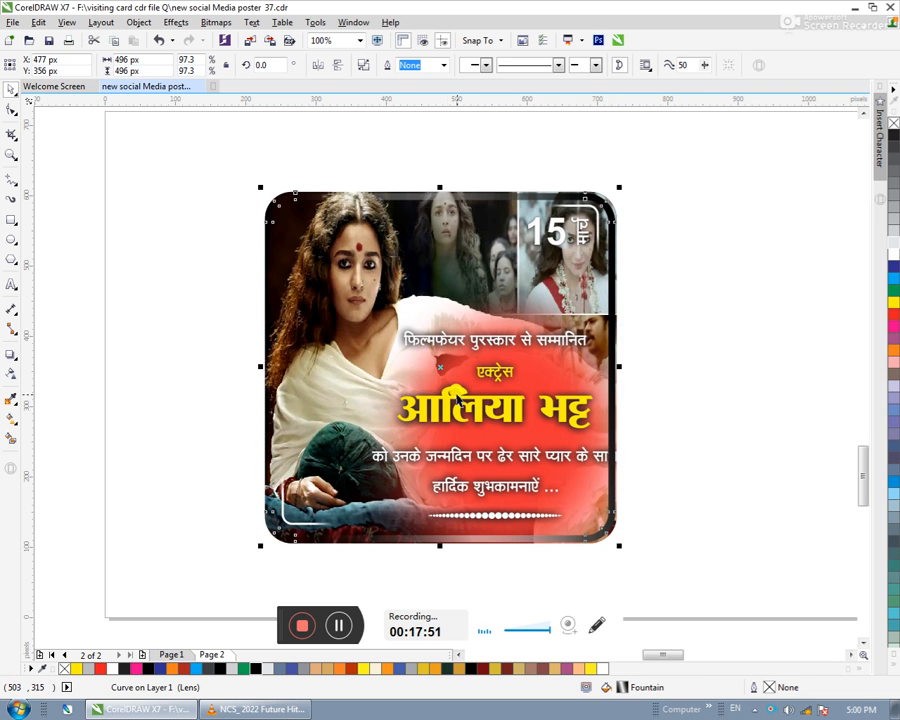
left_click_drag(437, 367, 530, 368)
scroll(190, 430, "down", 2)
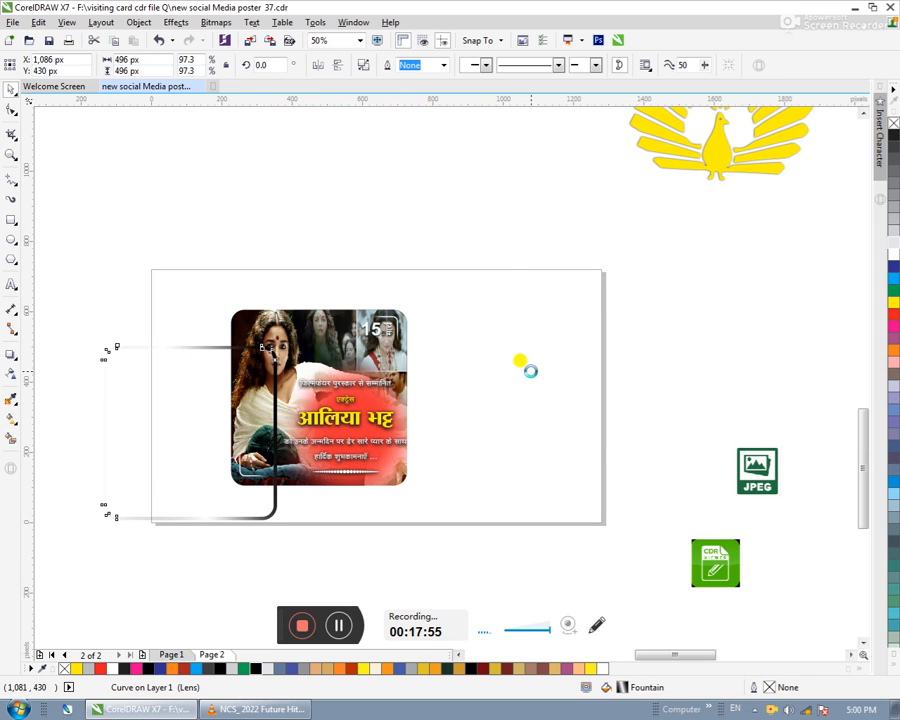
left_click(11, 376)
left_click(10, 65)
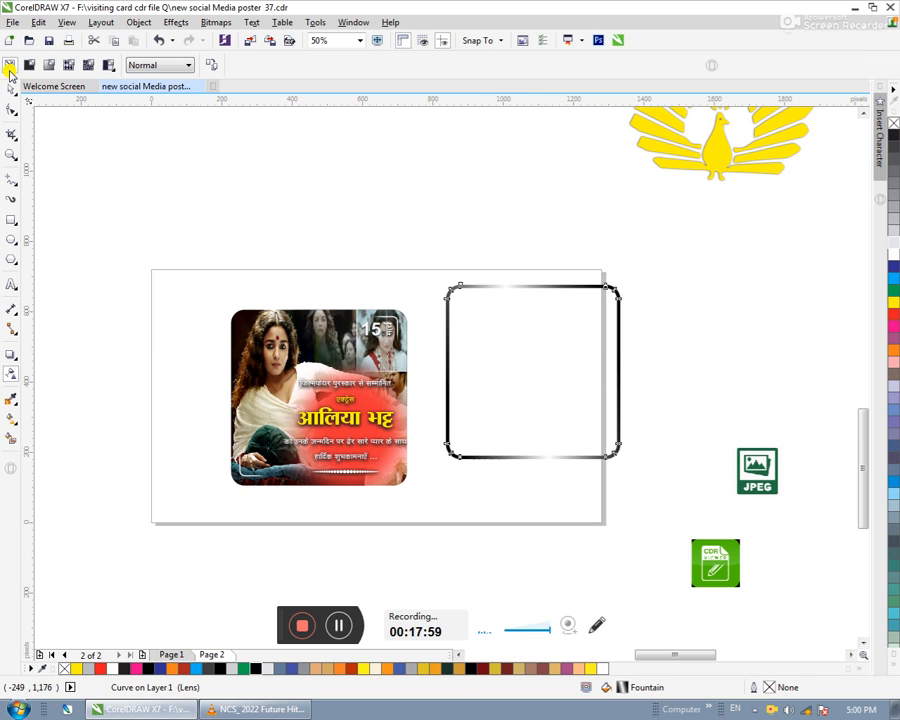
left_click(10, 90)
left_click(555, 350)
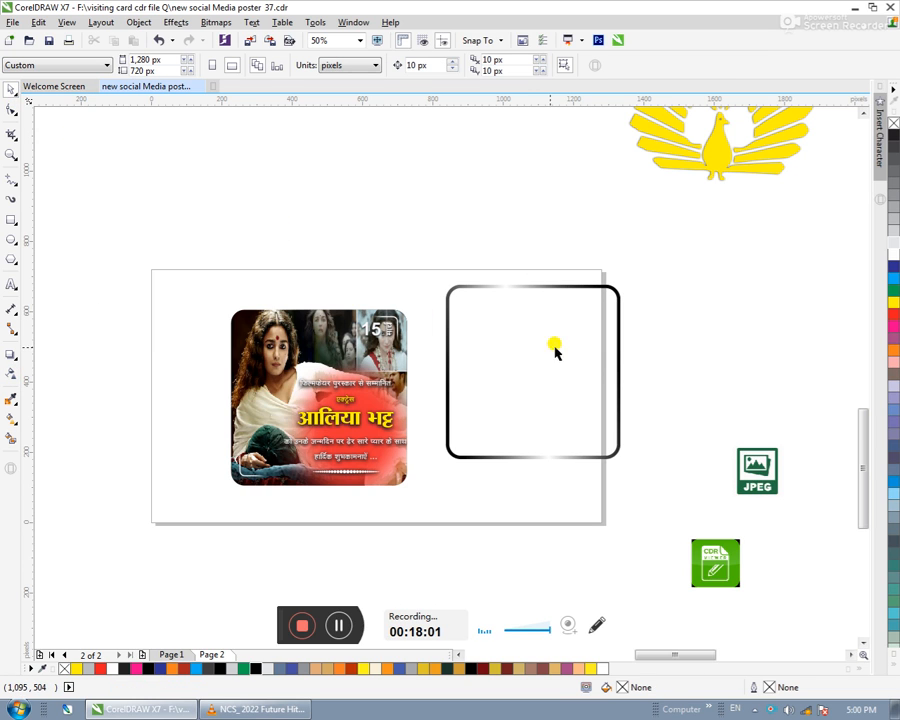
- Align the metallic frame with the rounded poster so both share the same horizontal and vertical centre
left_click(449, 400)
left_click(402, 405, "shift")
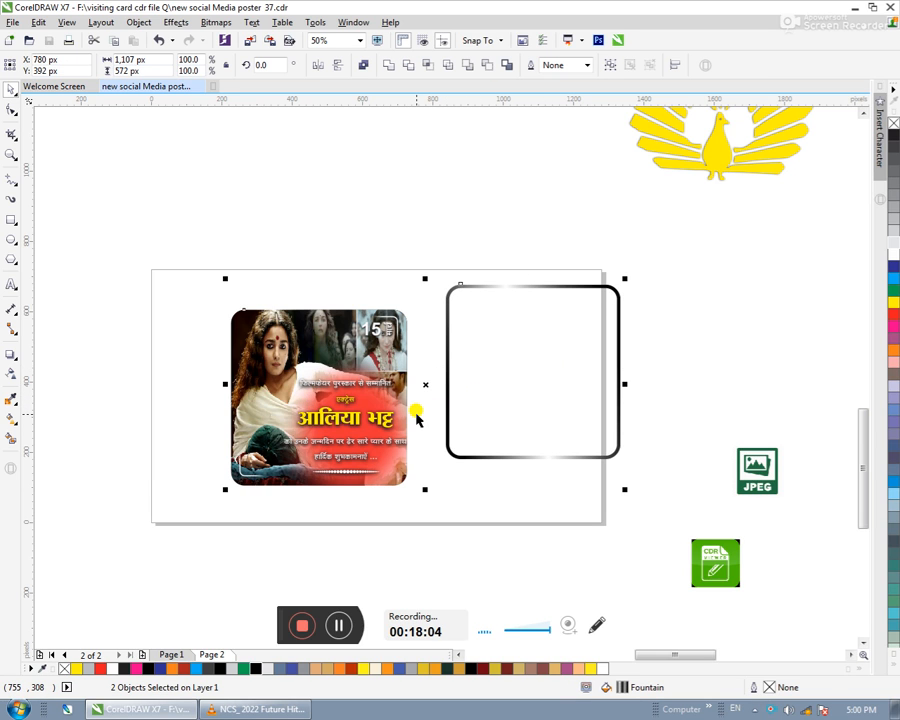
key("c")
key("e")
left_click(528, 322)
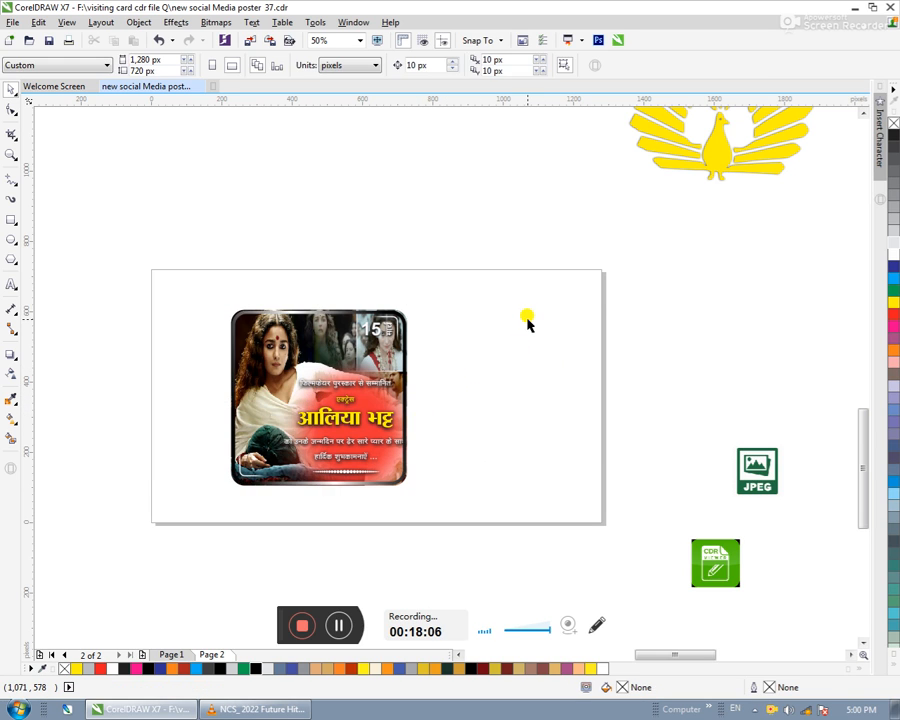
- Edit the poster's PowerClip contents, nudging the Hindi greeting group 20 px left and 20 px down, and finish editing
scroll(335, 420, "up", 2)
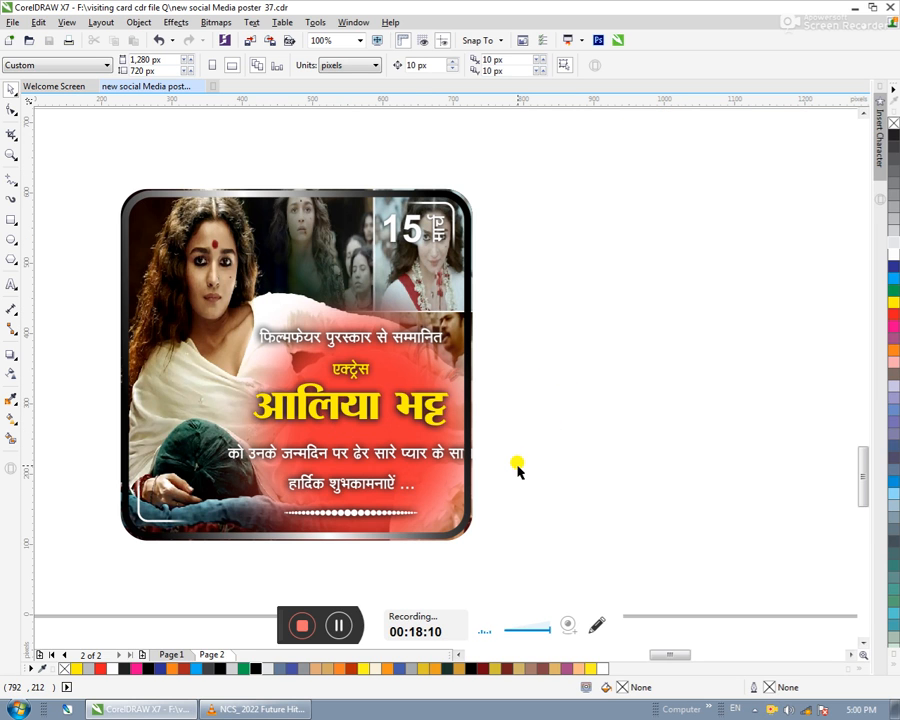
left_click(341, 446)
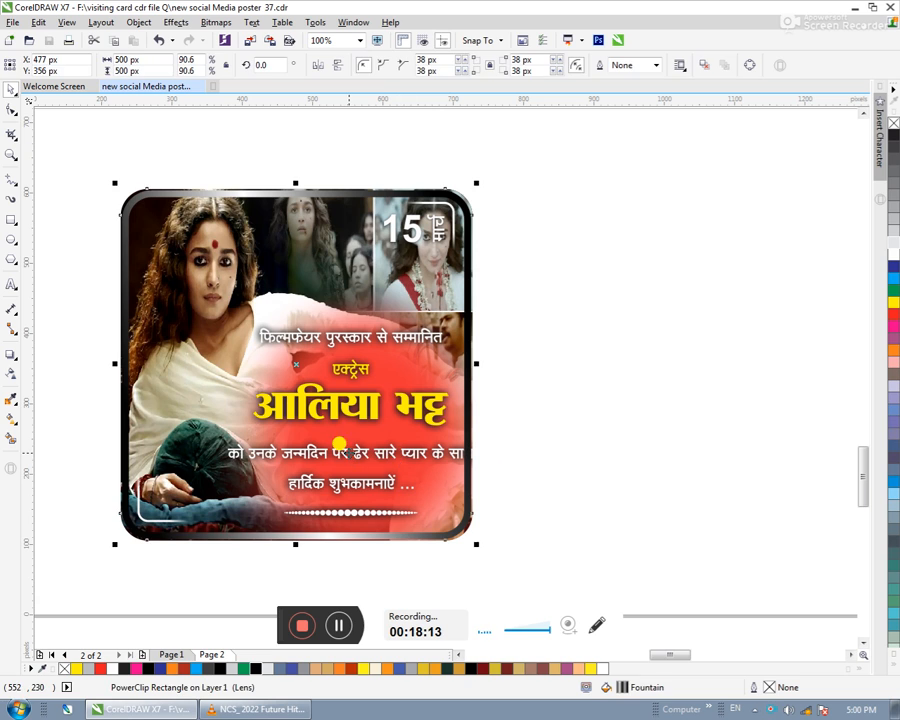
left_click(503, 415)
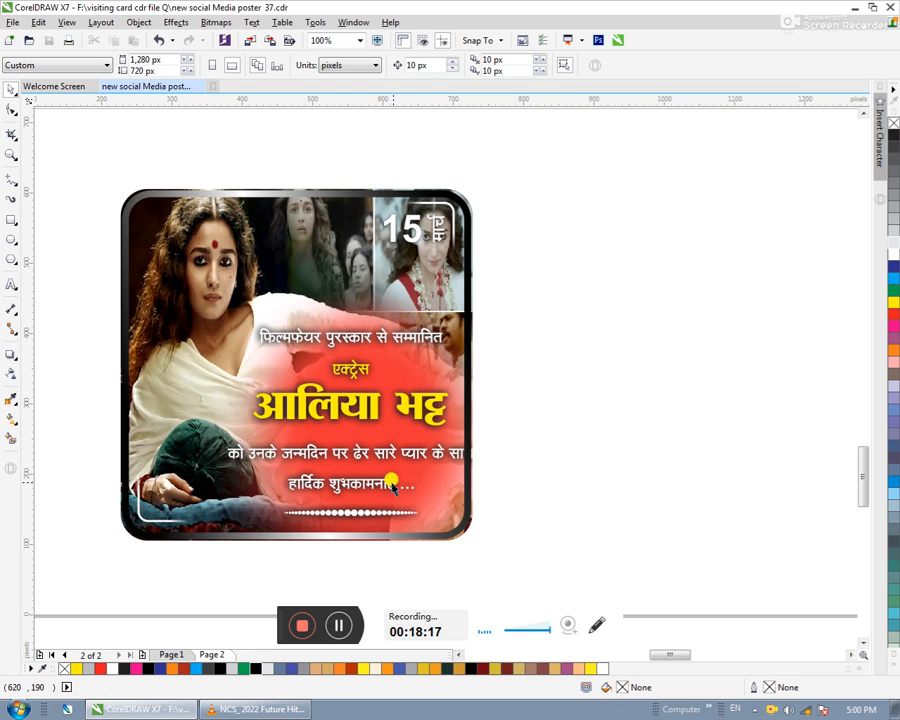
left_click(181, 476)
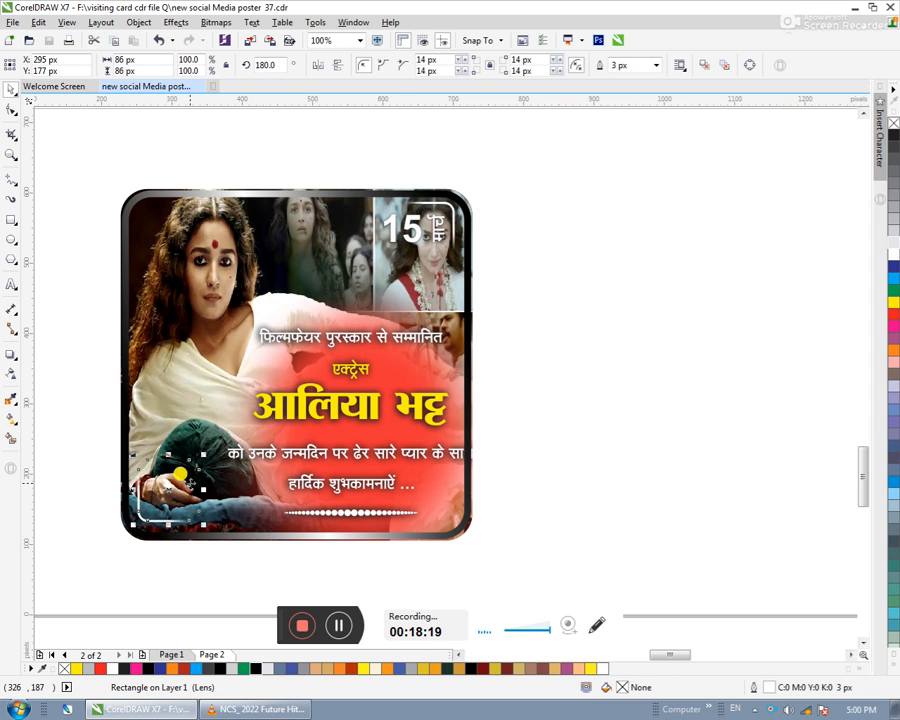
left_click(213, 375)
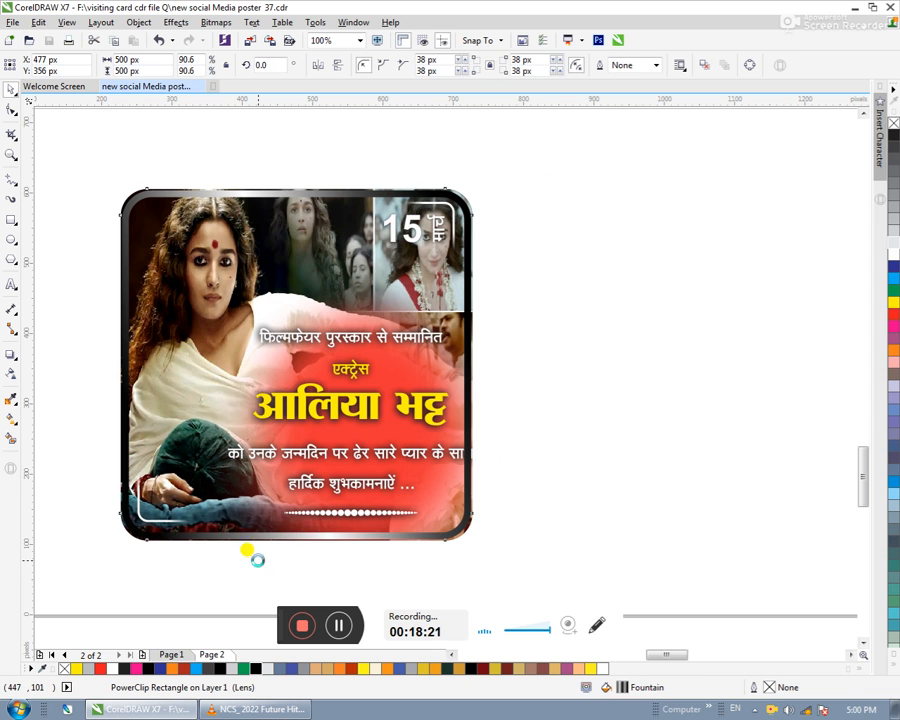
key("Delete")
left_click(355, 418)
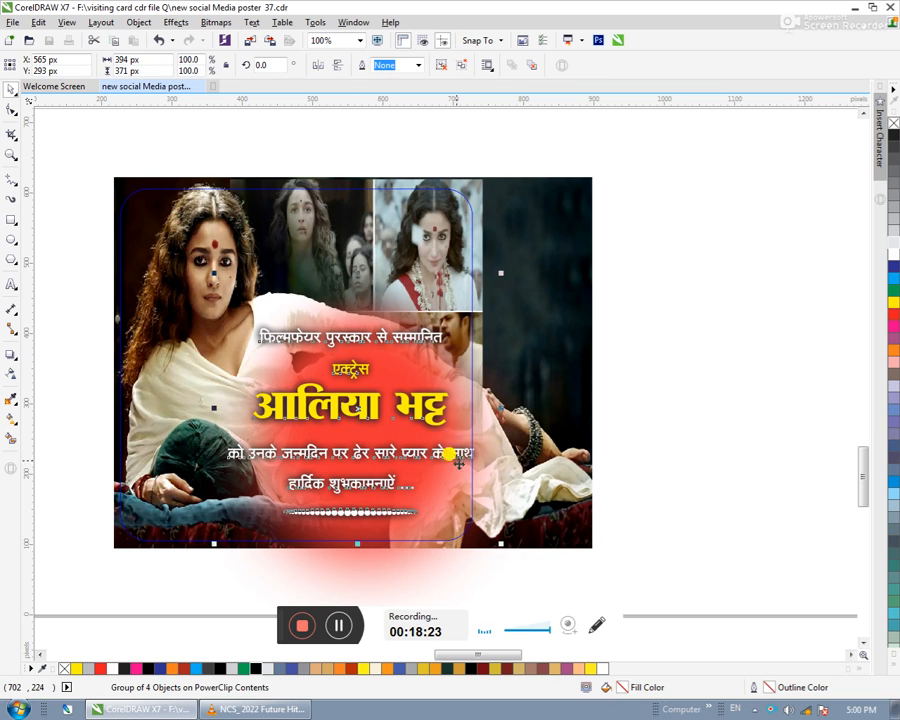
key("Left")
key("Left")
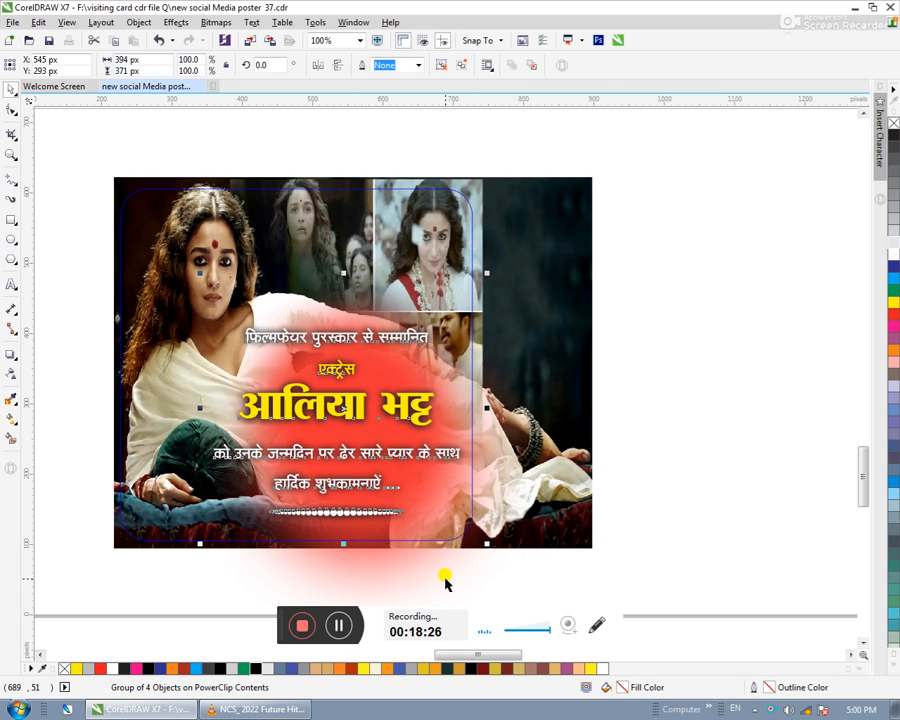
key("Down")
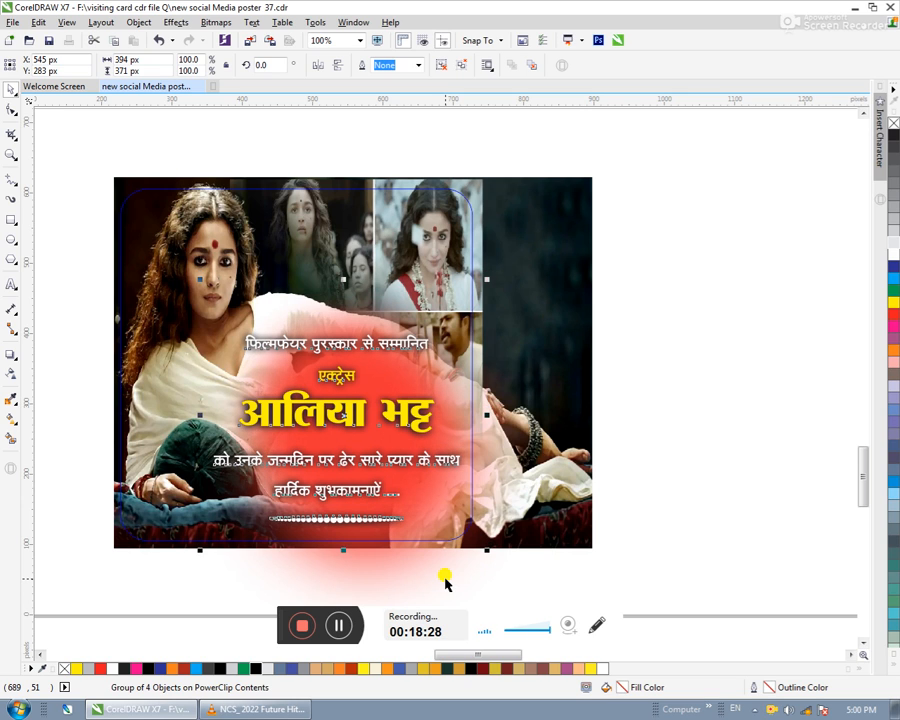
key("Down")
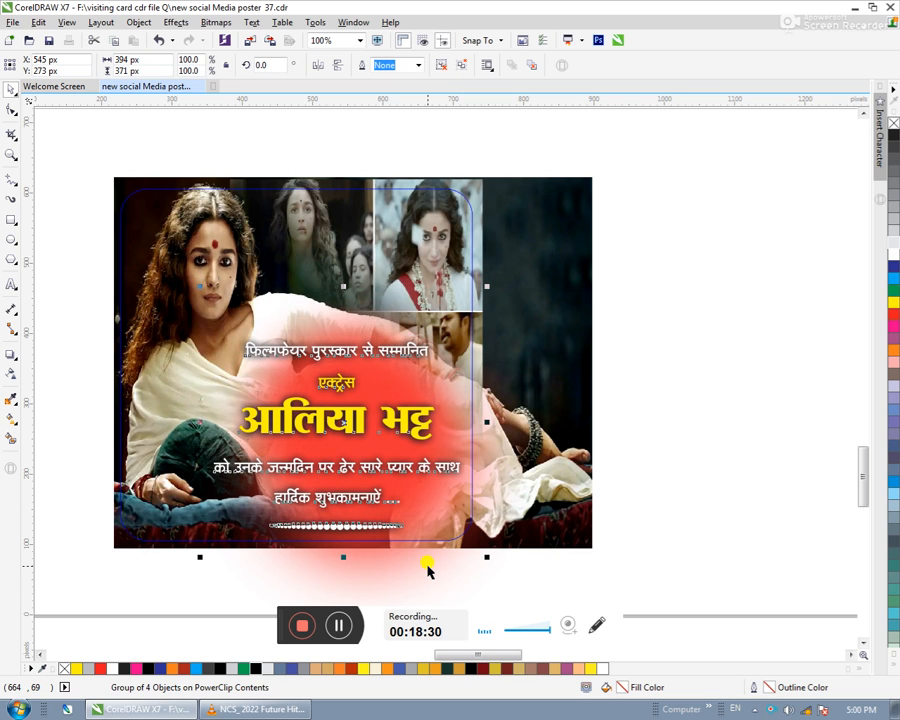
left_click(292, 562, "ctrl")
left_click(604, 359)
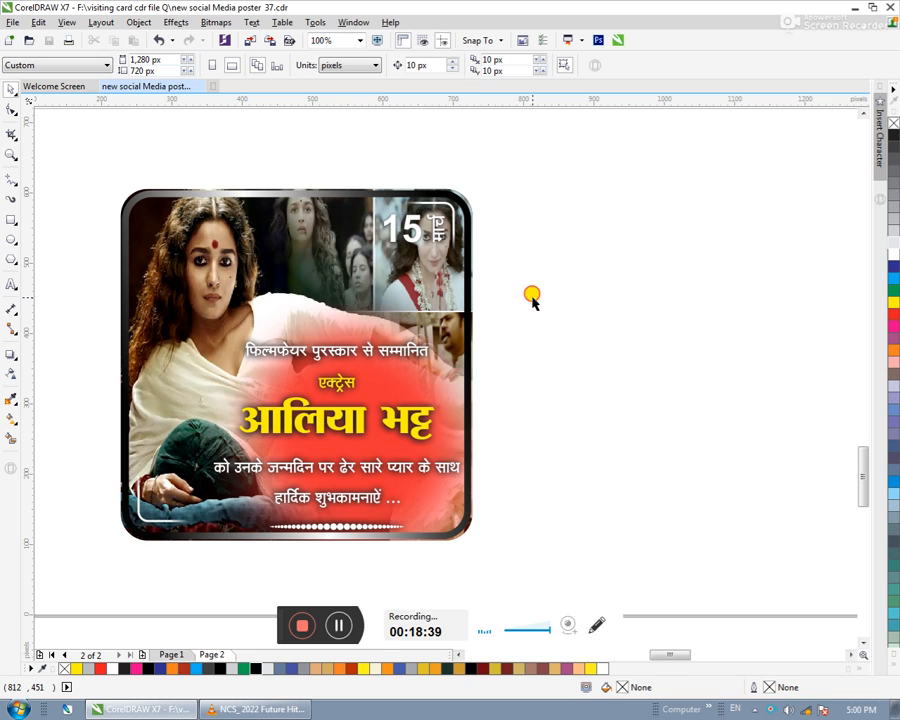
left_click(245, 193)
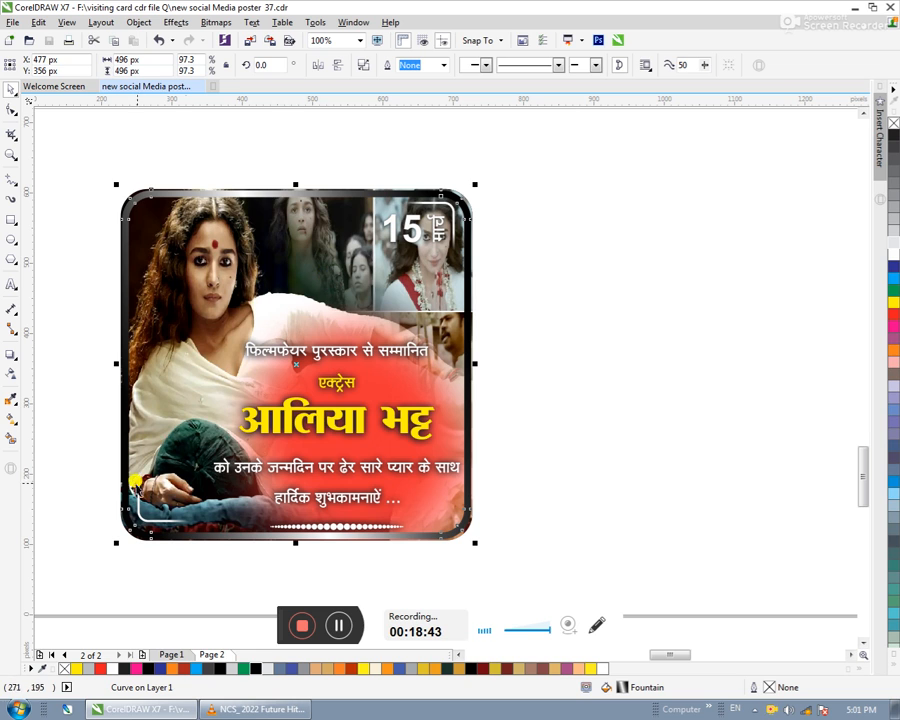
left_click_drag(160, 186, 170, 148)
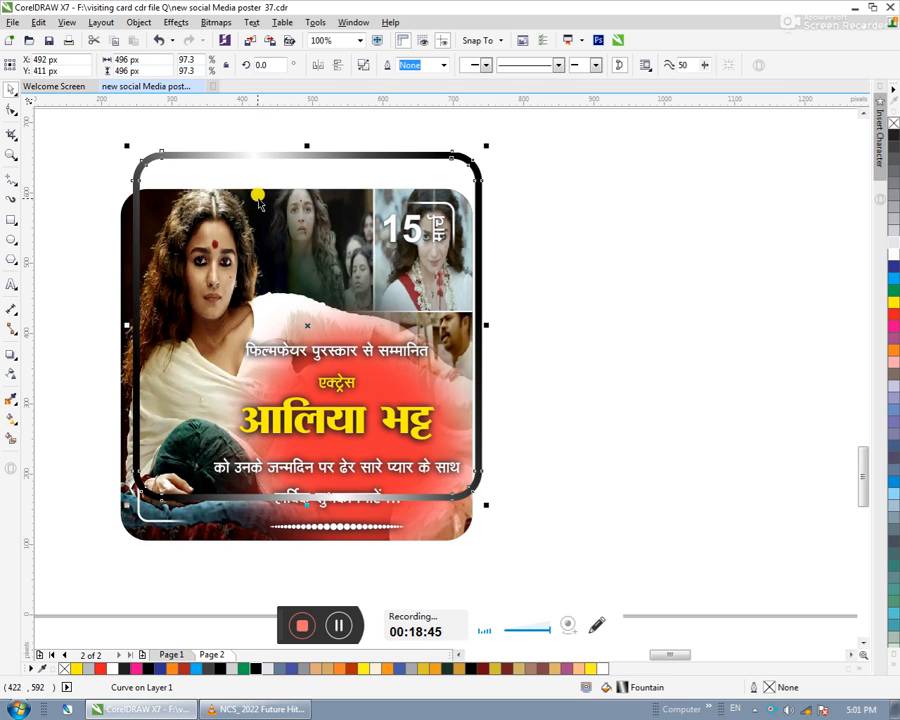
left_click_drag(264, 203, 227, 248)
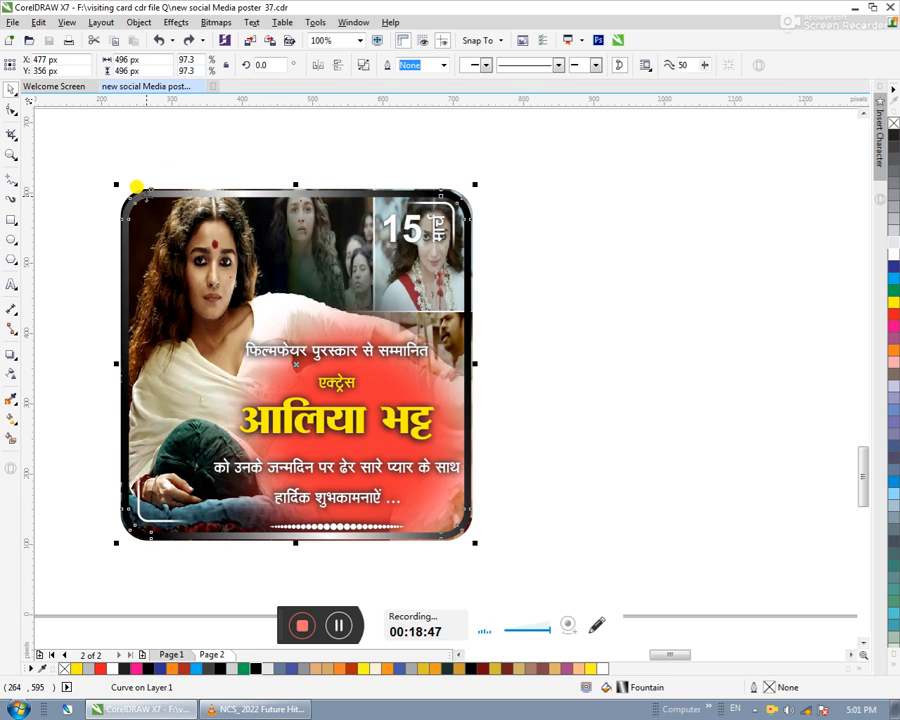
right_click(146, 196)
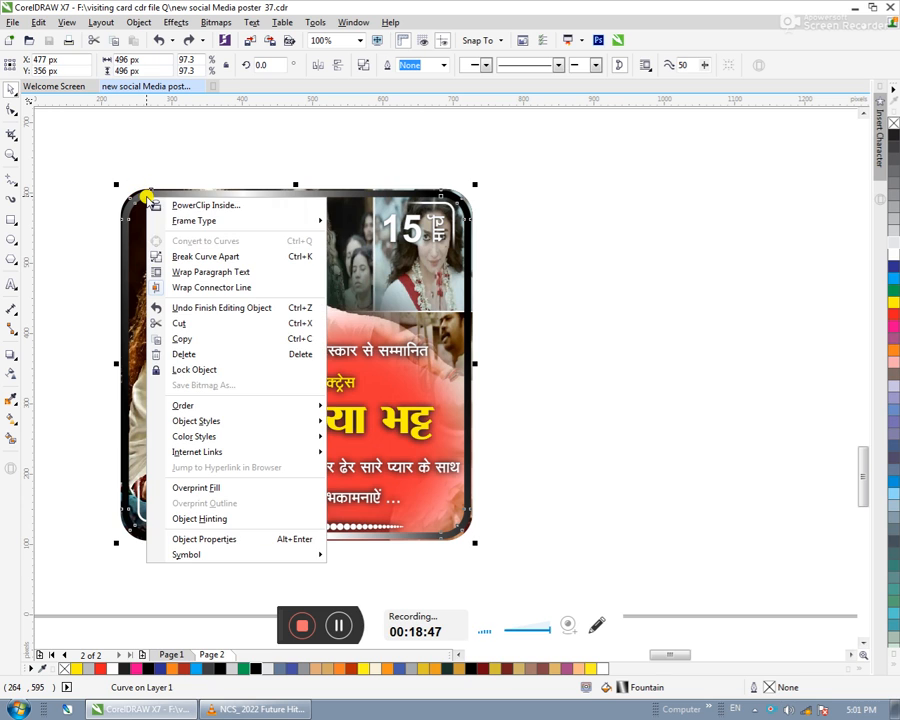
left_click(483, 192)
- Enlarge the metallic frame about its centre to 514 x 514 px and PowerClip it inside the rounded poster
left_click_drag(474, 186, 486, 181)
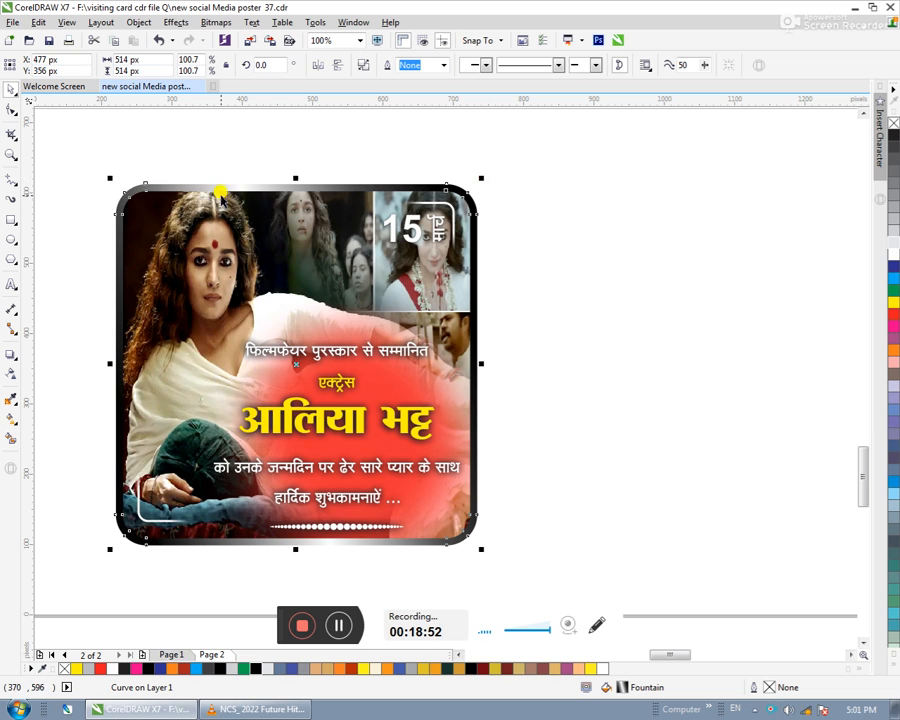
left_click_drag(213, 187, 282, 181)
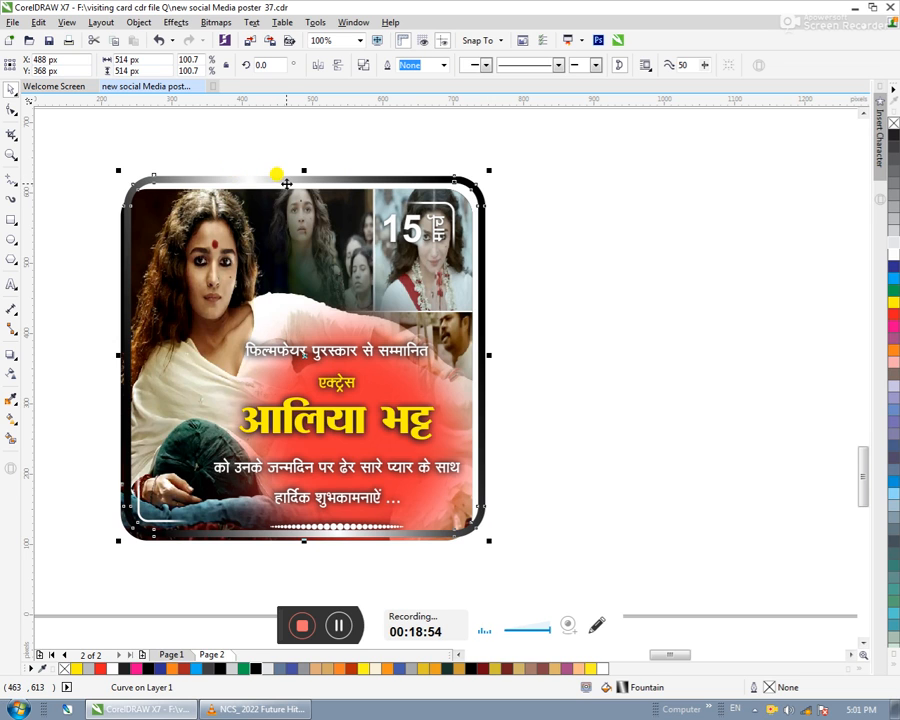
key("ctrl+z")
right_click(268, 197)
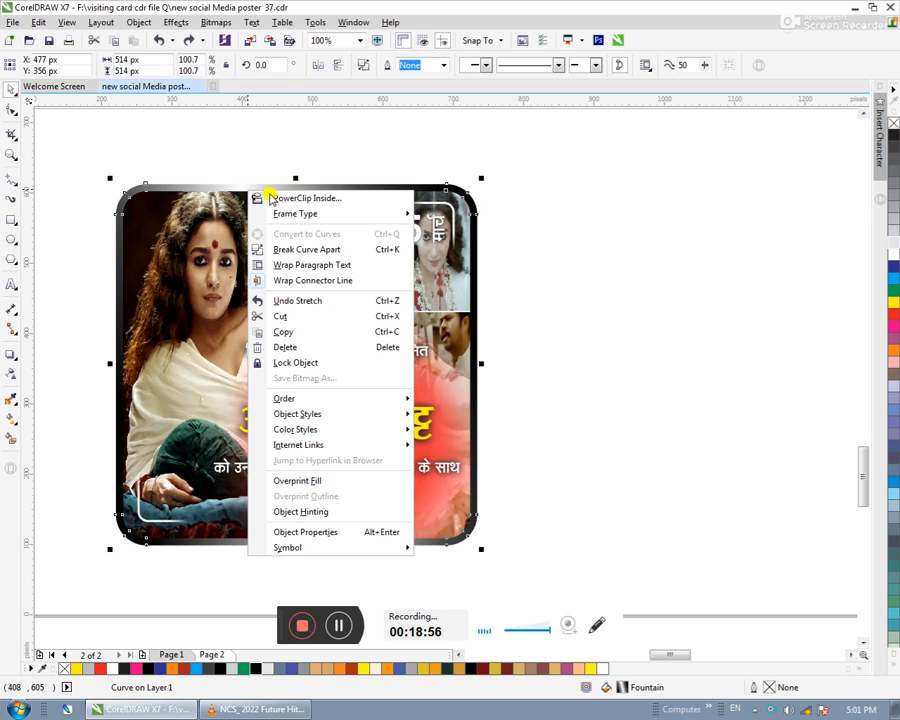
left_click(270, 197)
left_click(188, 256)
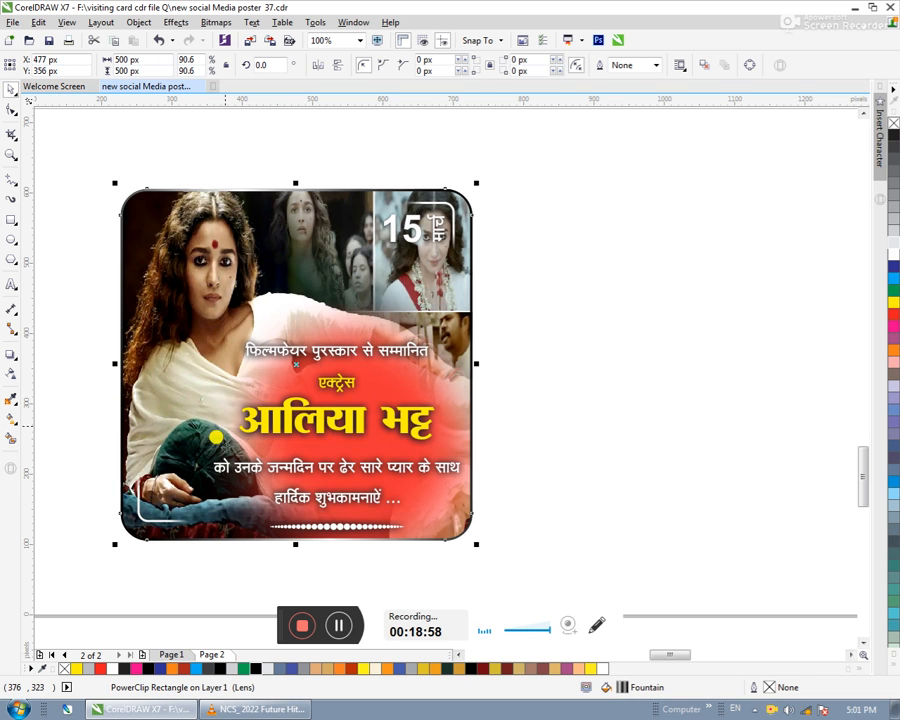
- Inside the poster's PowerClip, give the frame a uniform transparency of 50 with Multiply merge mode, and finish editing
left_click(263, 558)
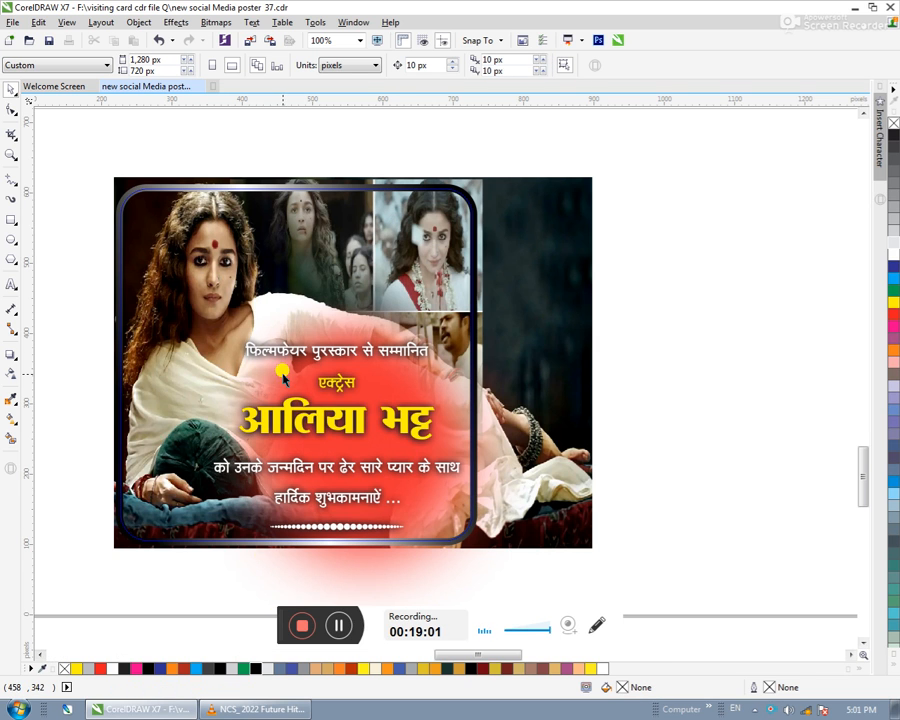
left_click(460, 189)
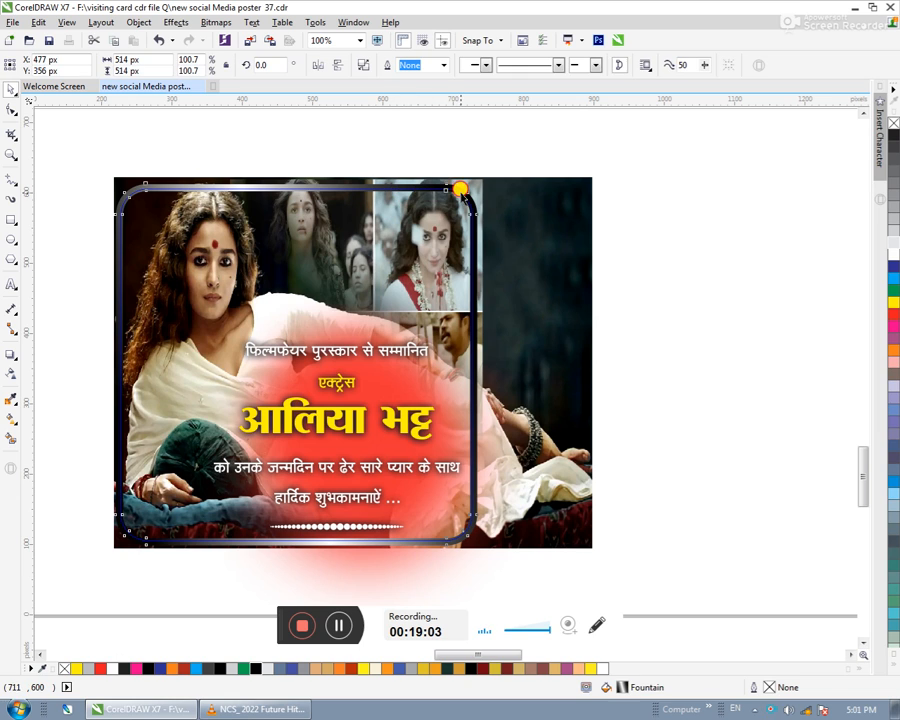
left_click(12, 374)
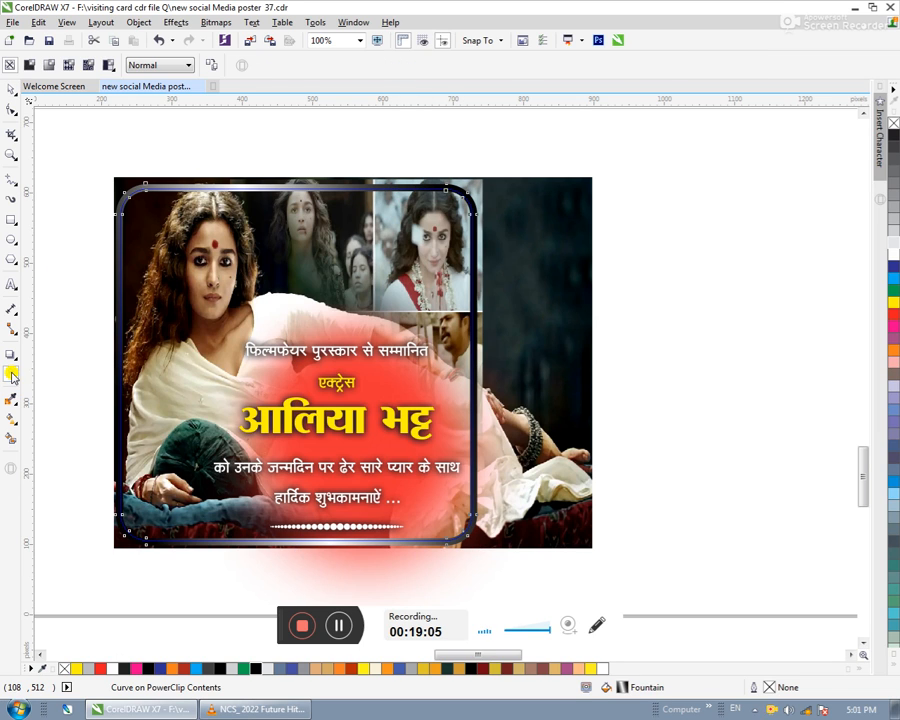
left_click(30, 66)
left_click(158, 65)
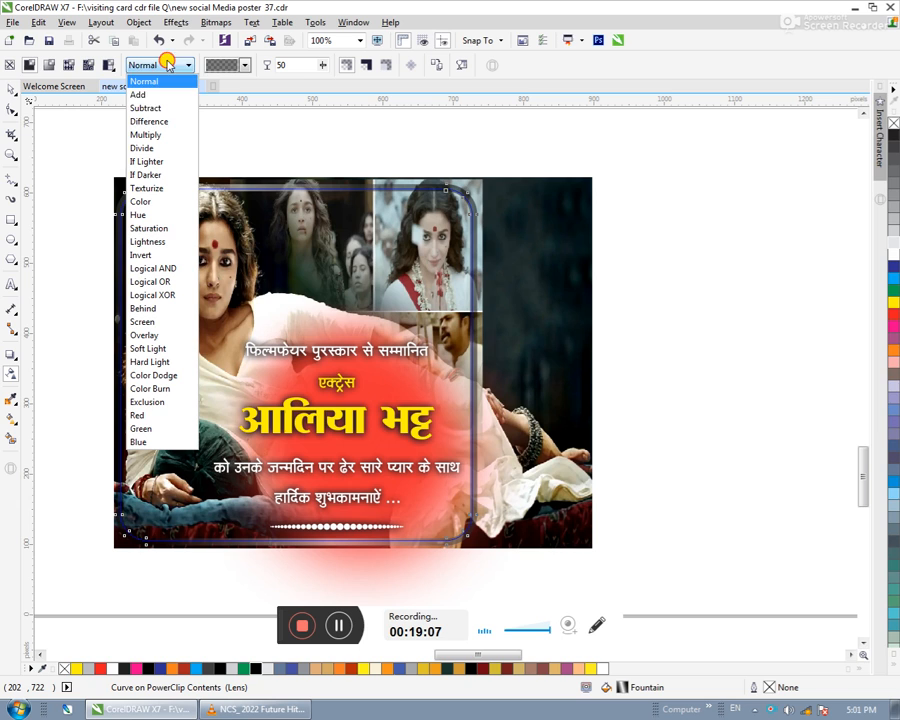
left_click(155, 135)
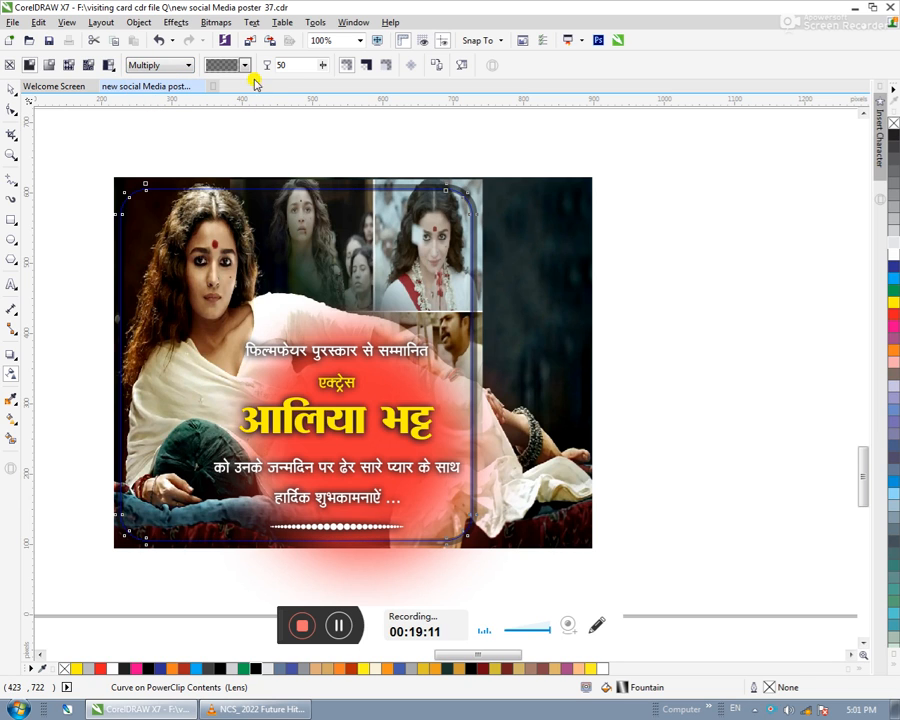
left_click(298, 566)
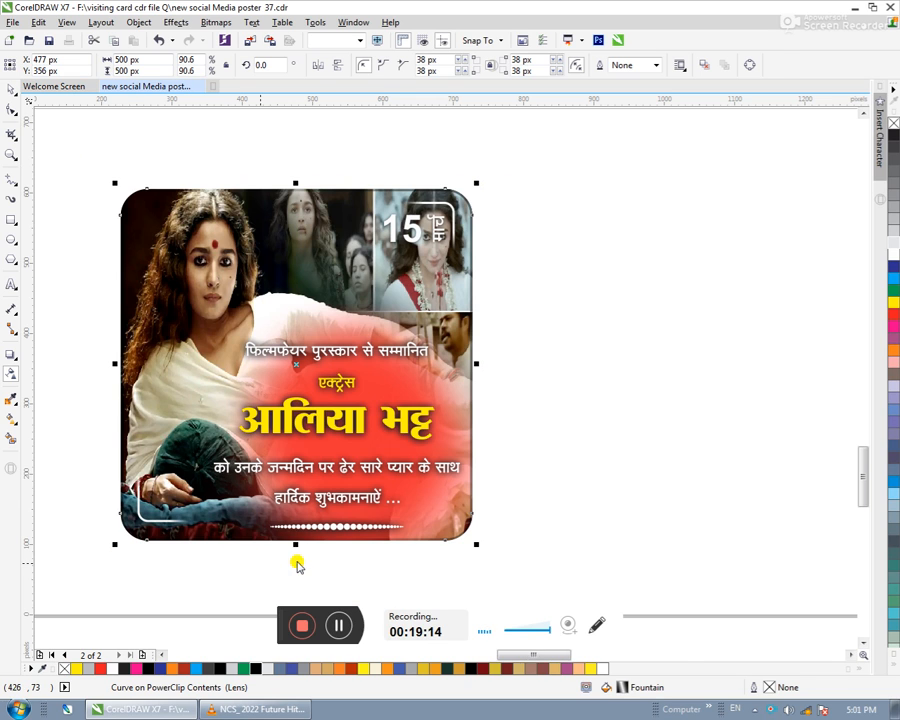
left_click(13, 110)
left_click(11, 92)
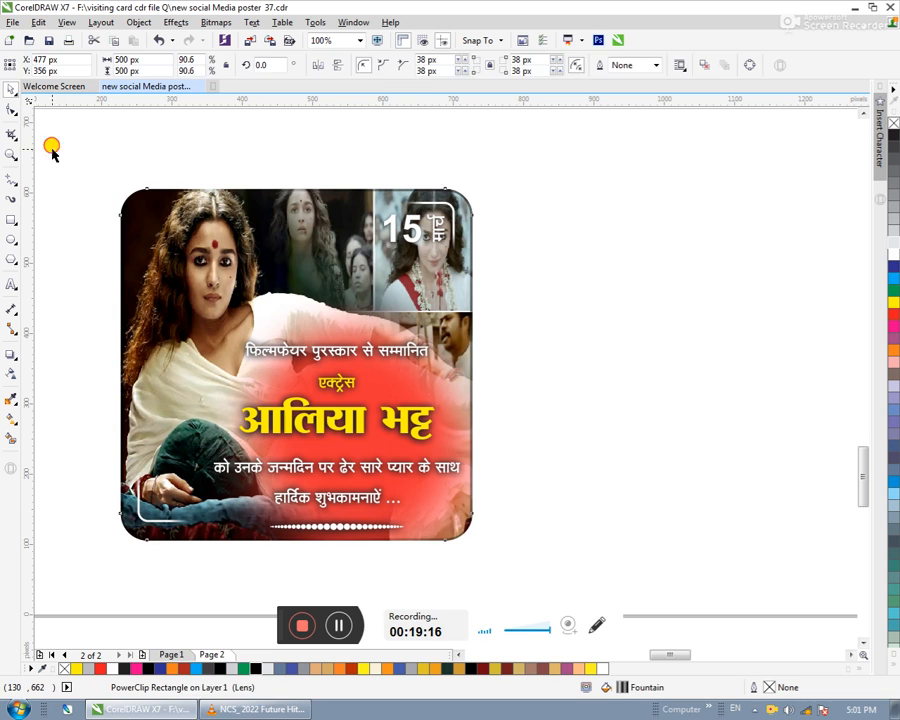
left_click(534, 314)
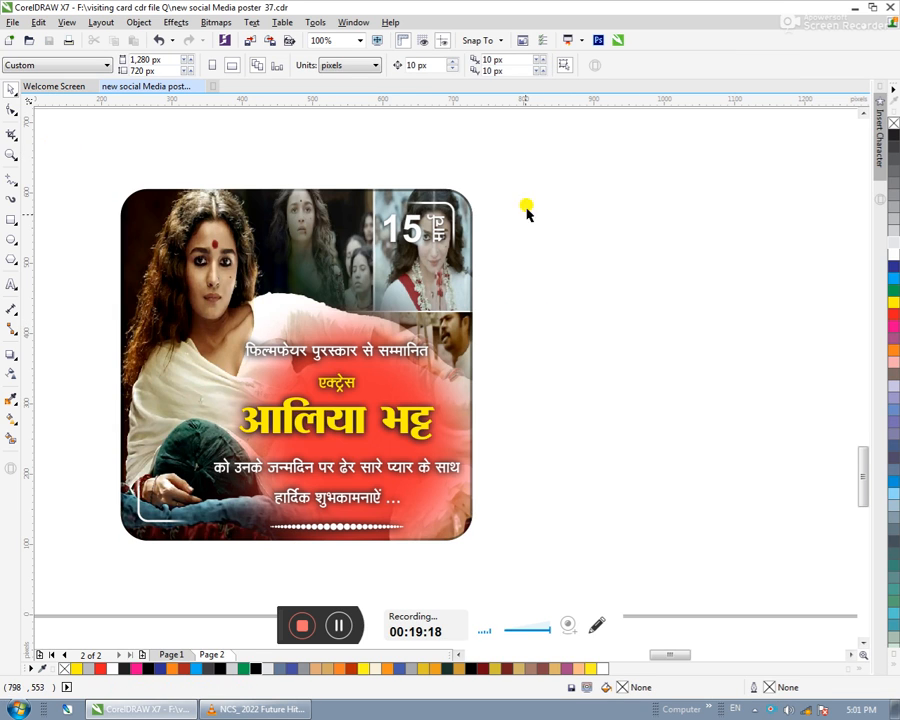
- Select all the poster's objects and examine the complete composition, both among the surrounding artwork and at close range
left_click_drag(529, 157, 80, 580)
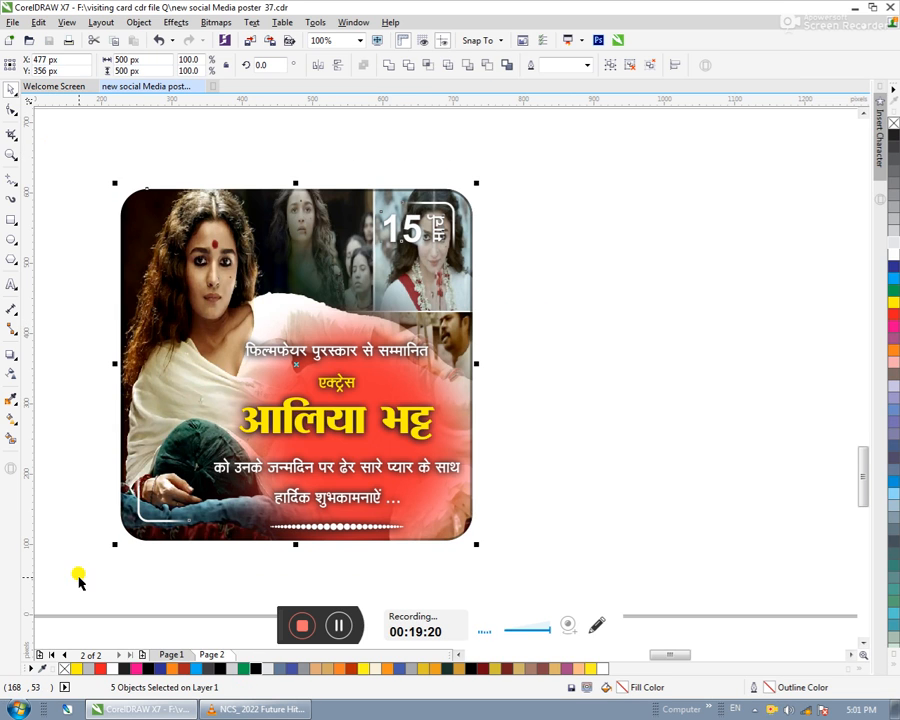
left_click(600, 372)
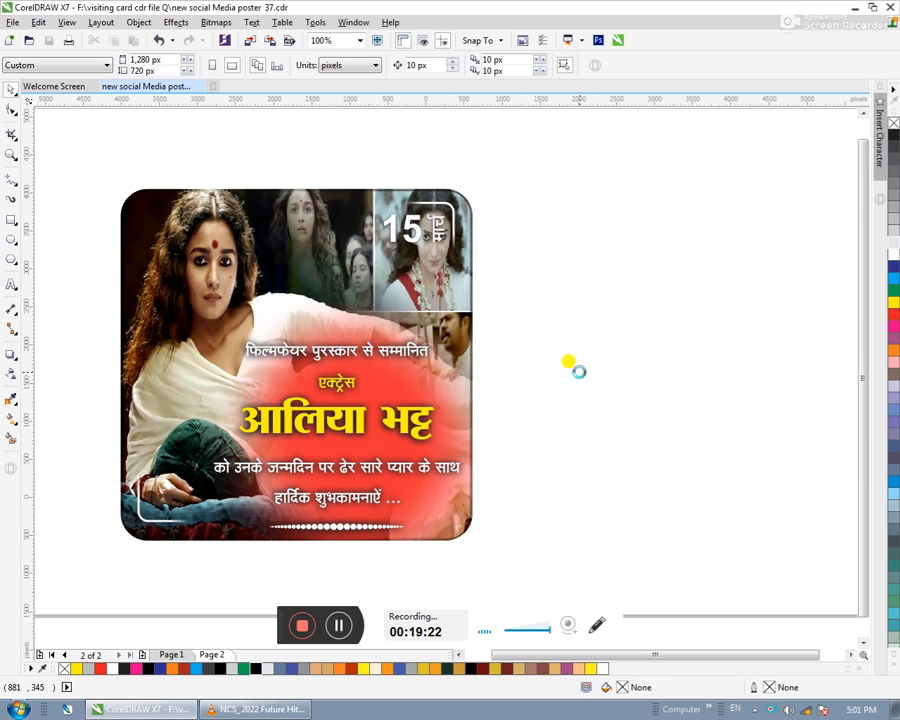
scroll(572, 370, "down", 5)
left_click_drag(460, 512, 409, 532)
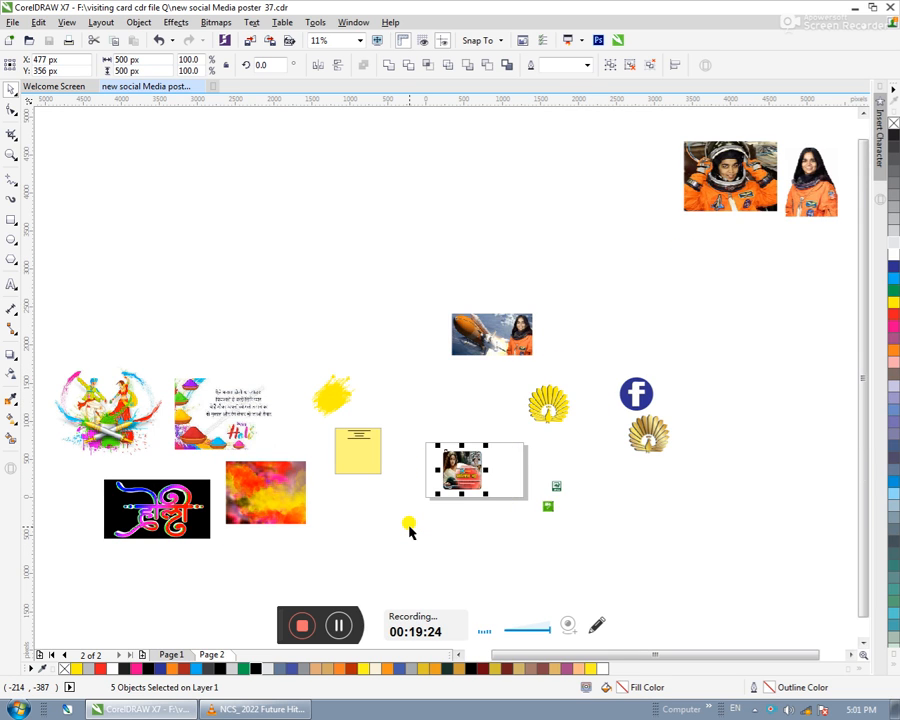
key("ctrl+F2")
scroll(420, 520, "down", 1)
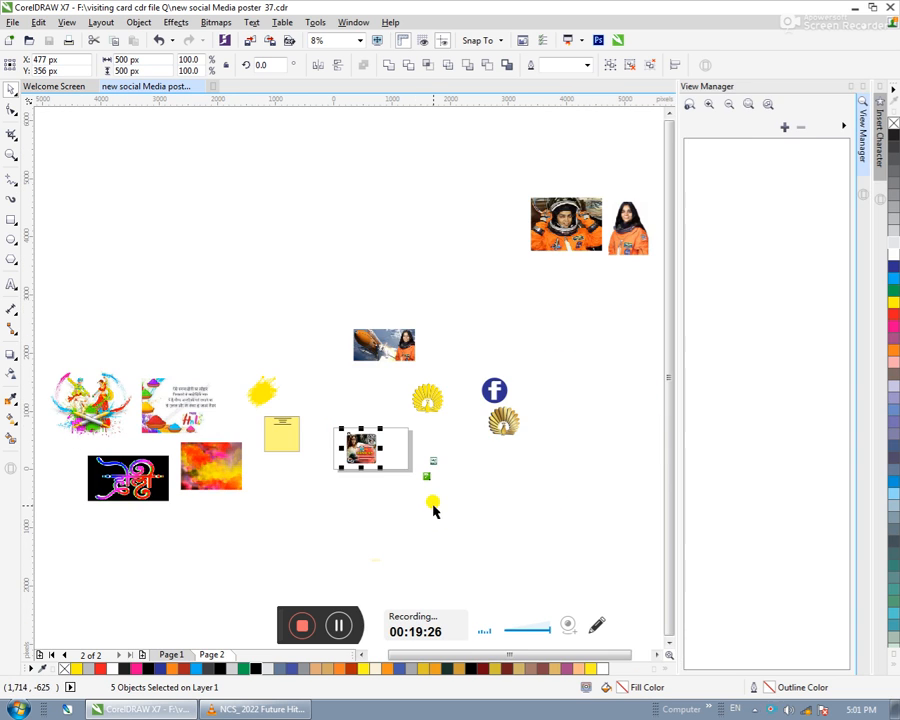
left_click(863, 88)
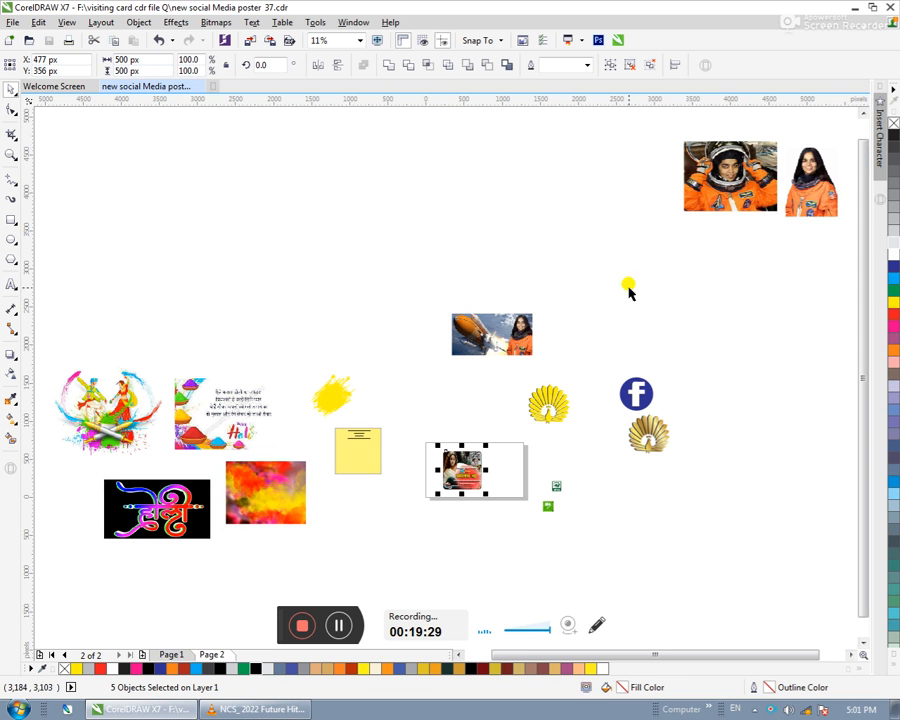
key("shift+F2")
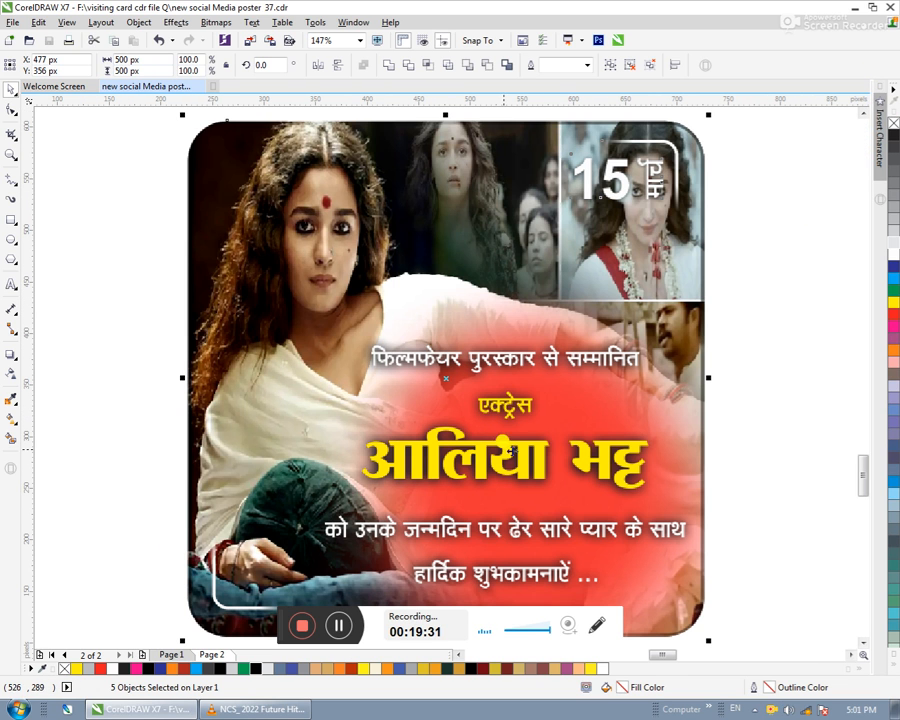
left_click(130, 265)
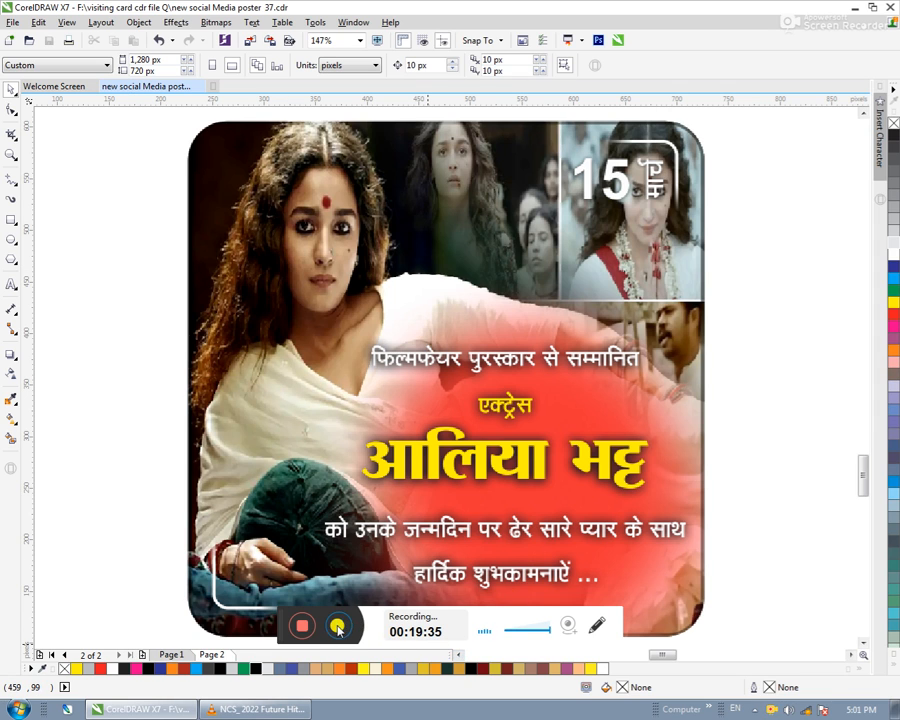
left_click(338, 625)
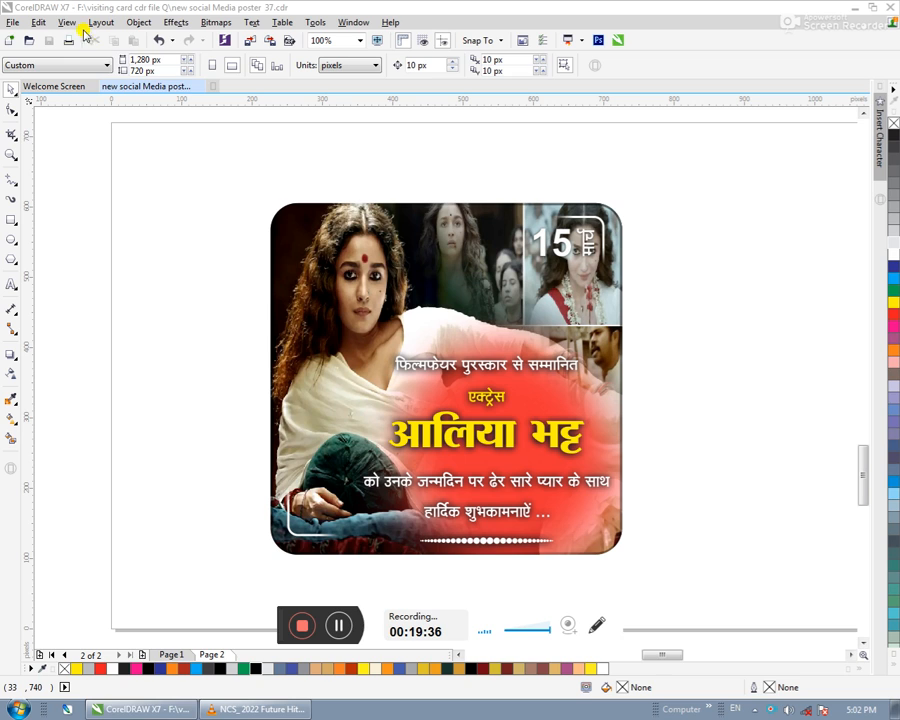
- Switch the display from Pixels to Enhanced view quality and inspect the rounded poster close up with nothing selected
left_click(77, 24)
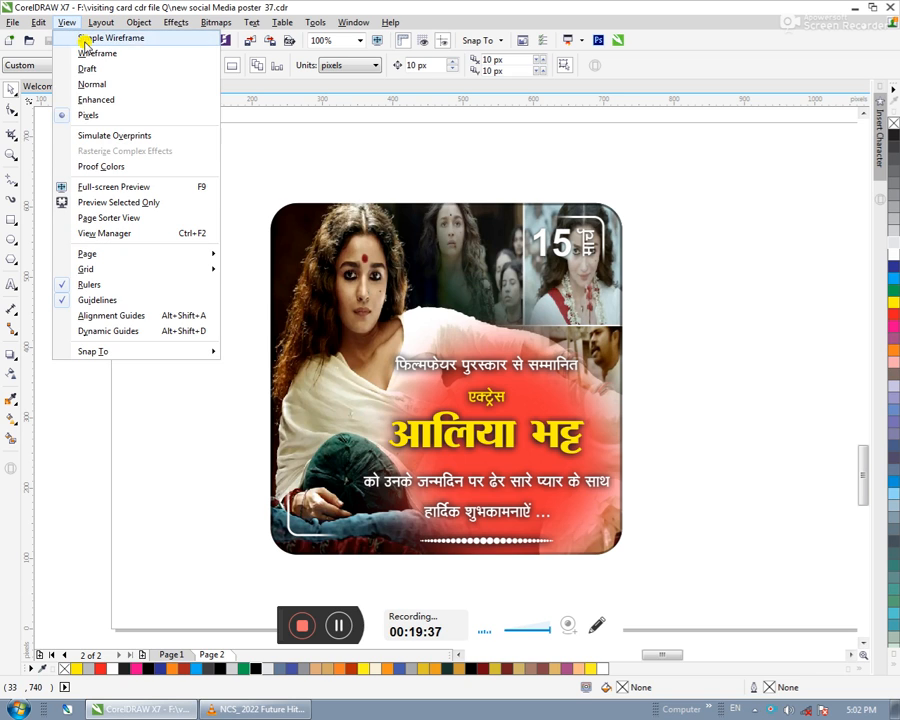
left_click(95, 102)
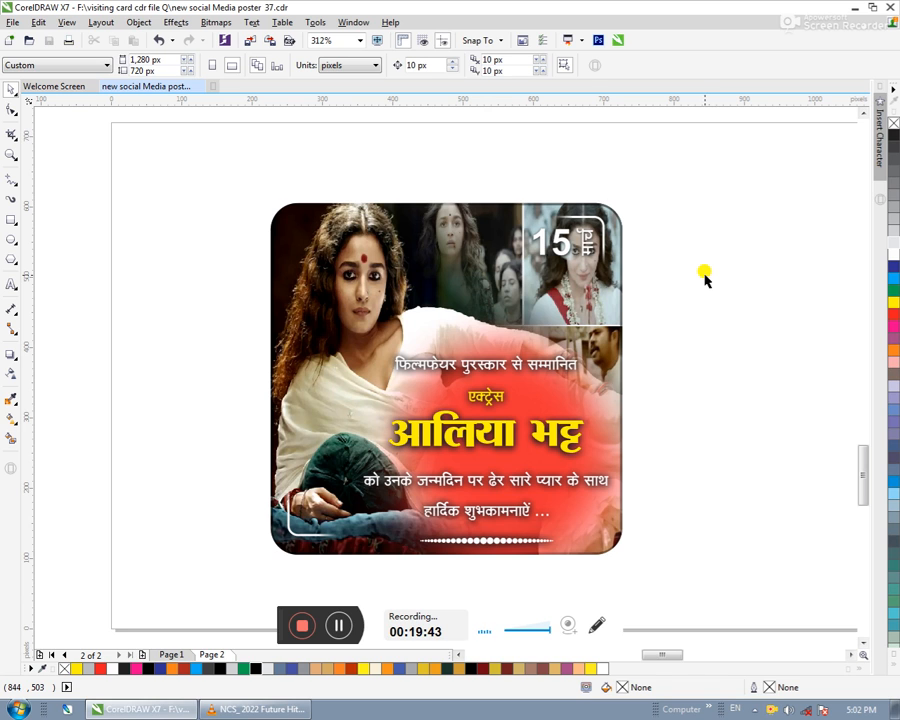
left_click(624, 309)
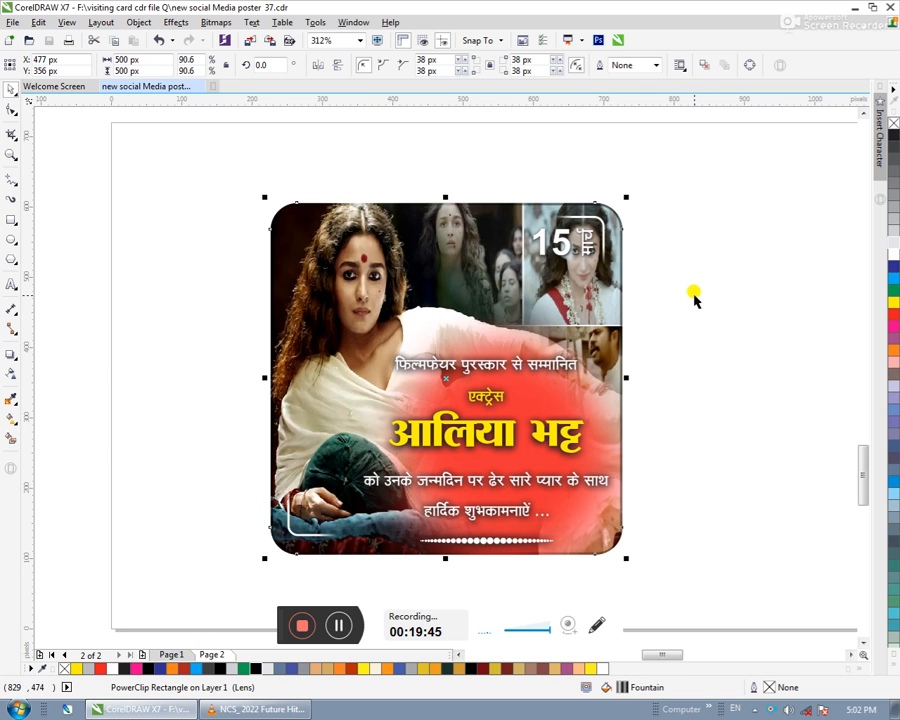
key("F4")
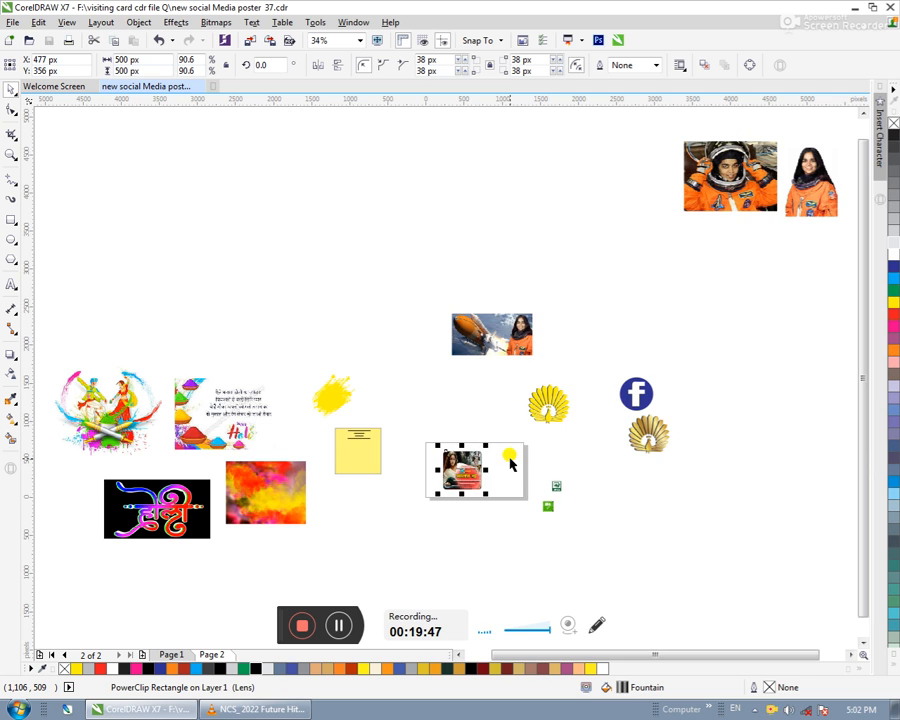
key("shift+F2")
key("Escape")
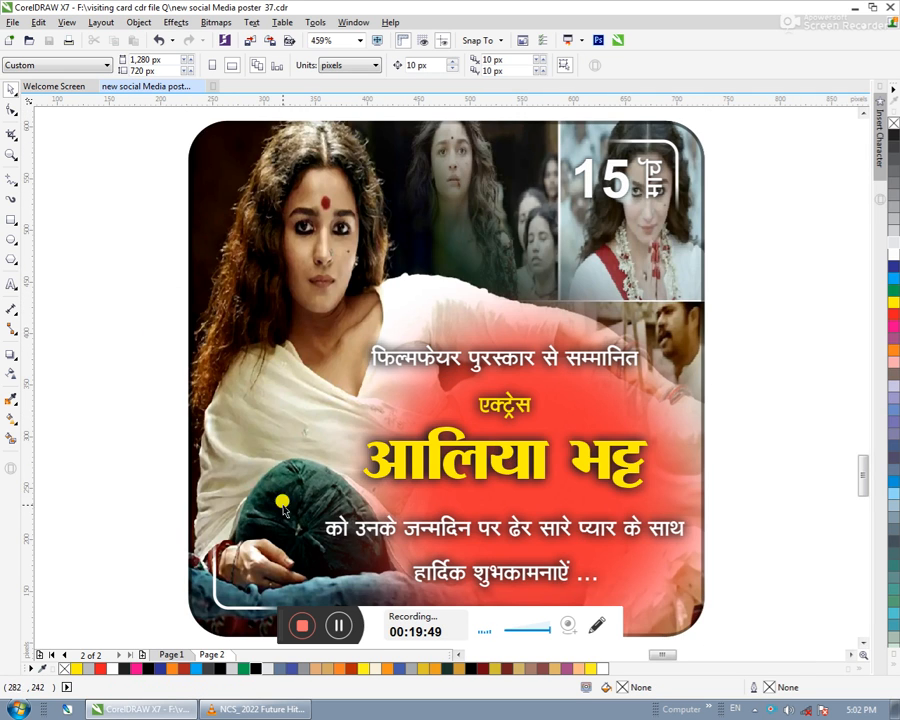